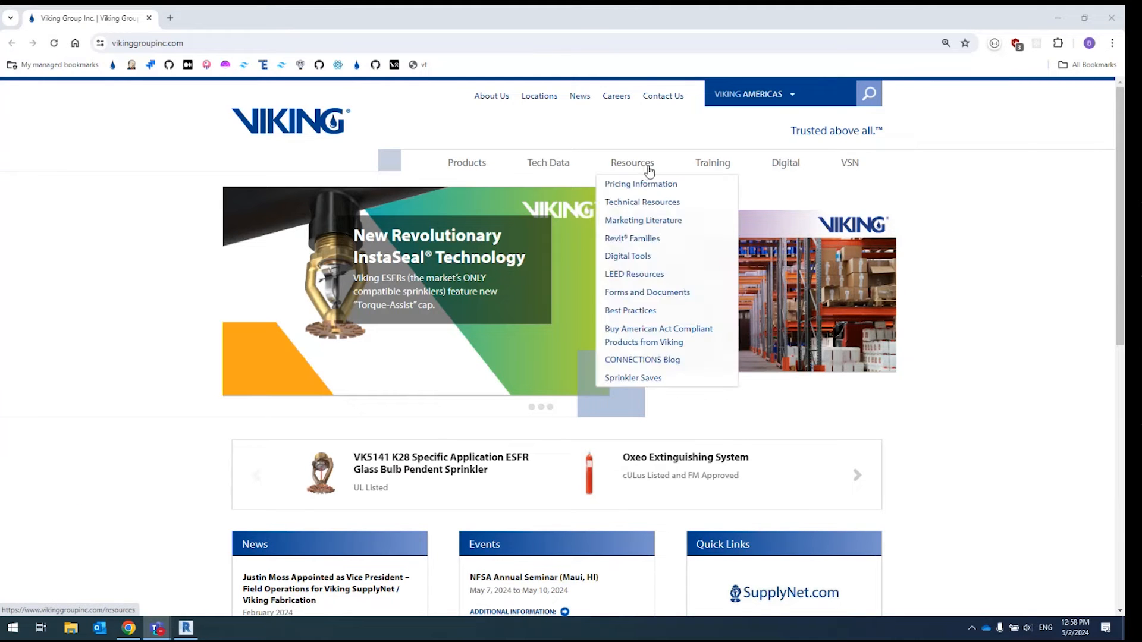
Look through the Viking website's resource, training and digital listings and open the Viking Tools for Revit page.
mouse_move(701, 170)
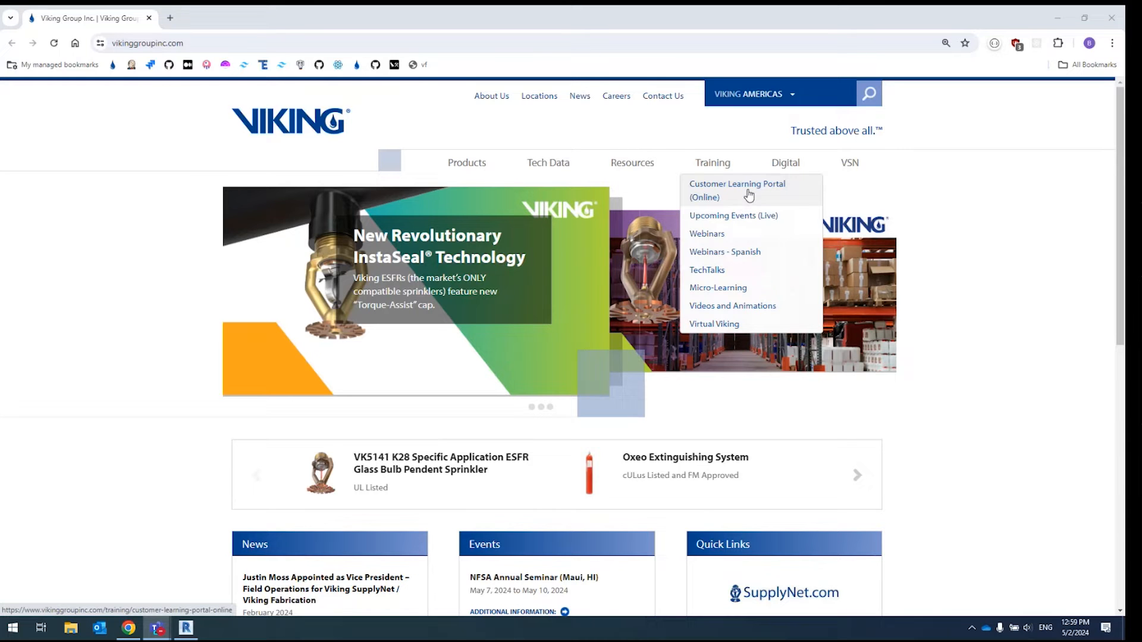
mouse_move(771, 167)
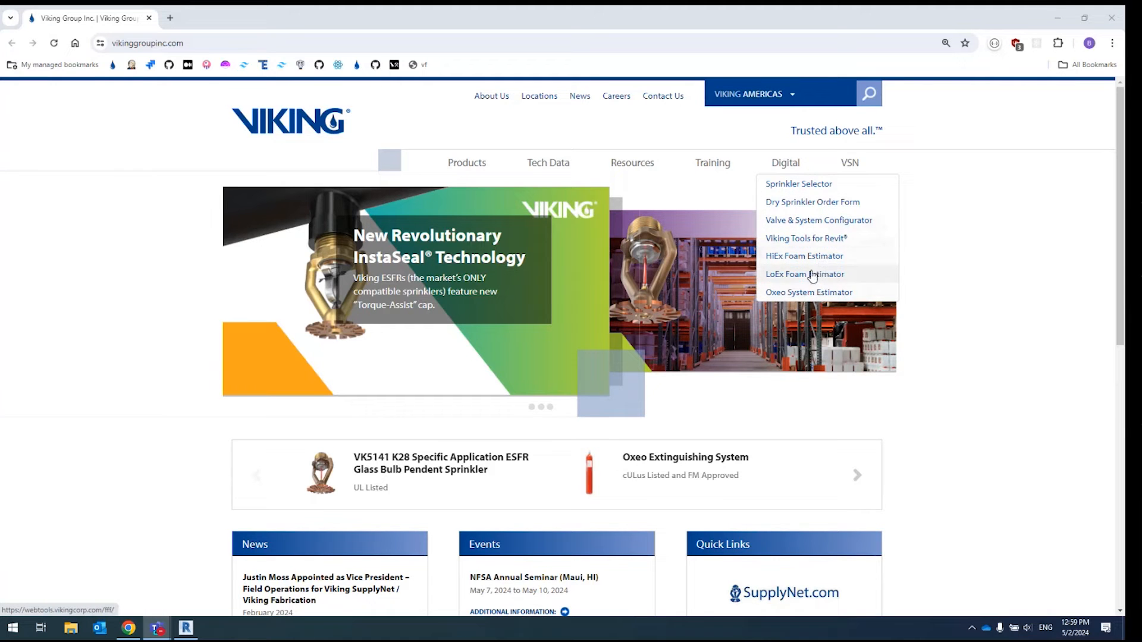
left_click(808, 242)
left_click(807, 239)
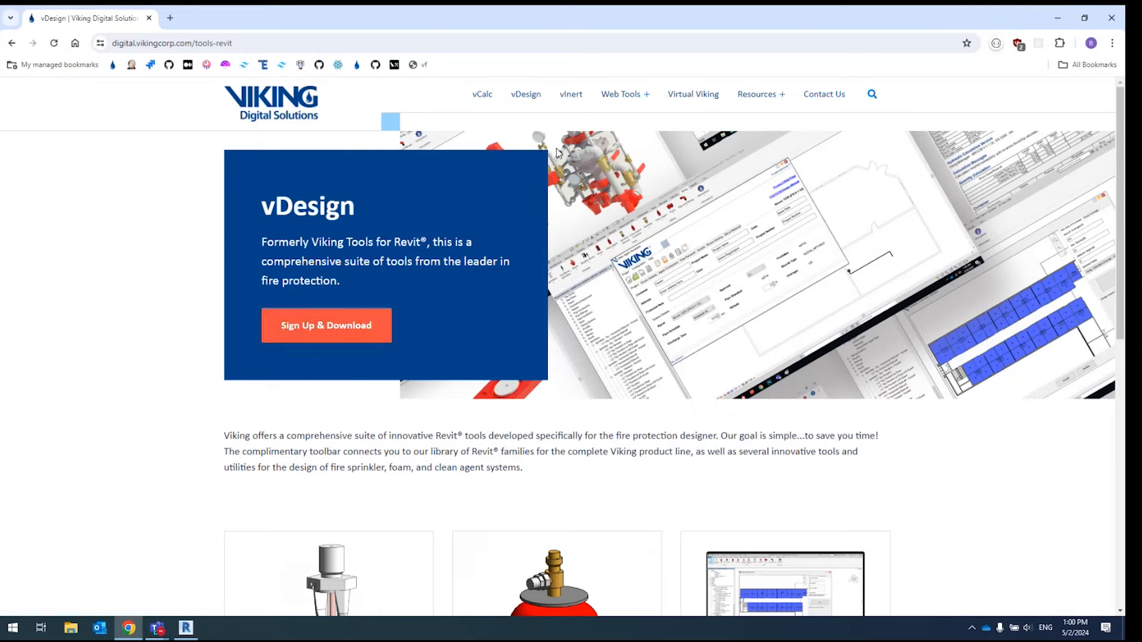
Open the vCalc access request form from the vCalc page and examine its note on regional availability.
left_click(483, 97)
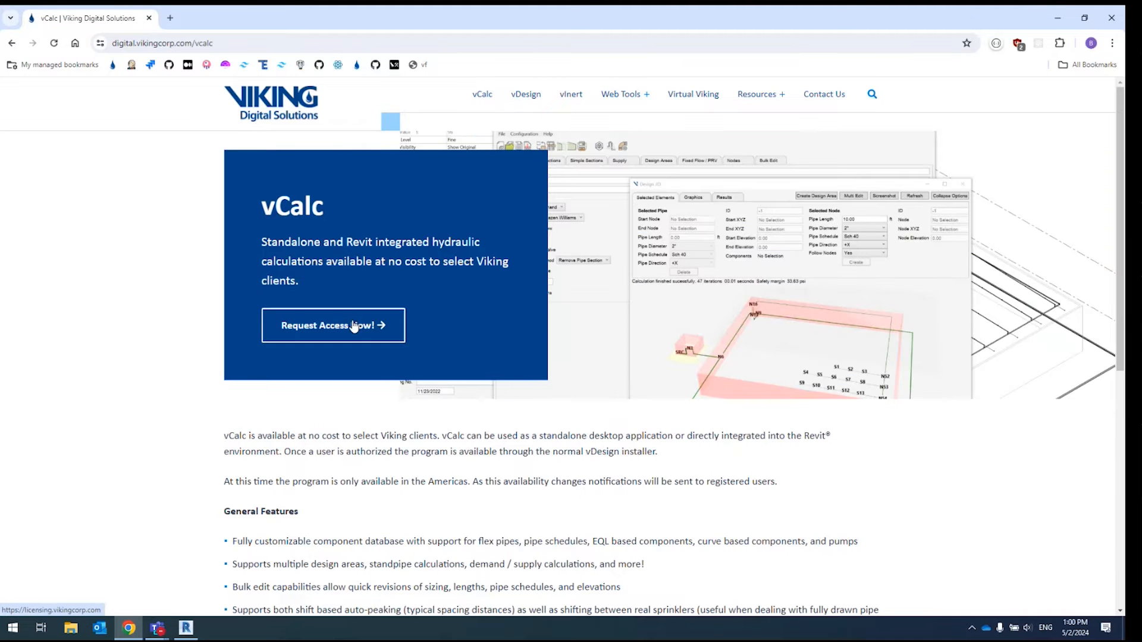
left_click(354, 327)
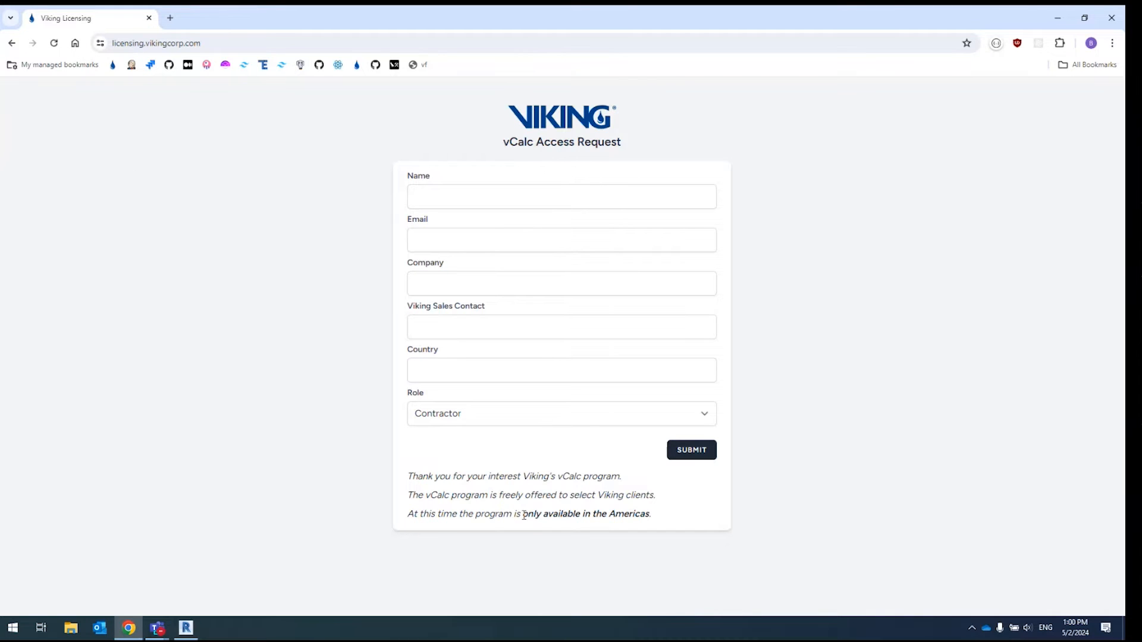
left_click_drag(523, 515, 648, 528)
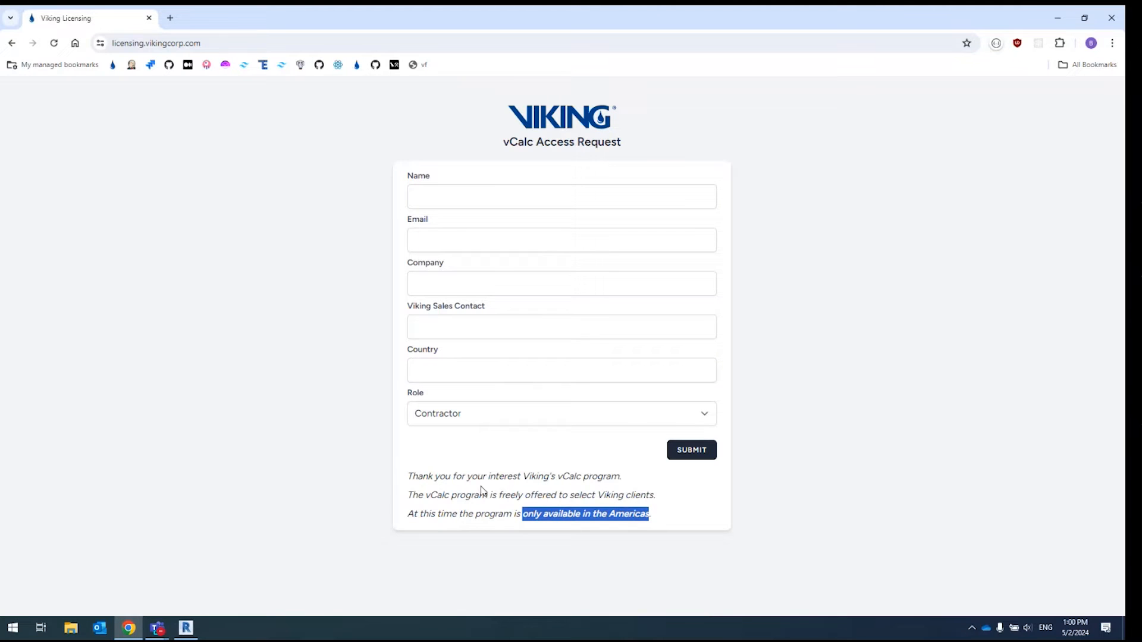
left_click(222, 410)
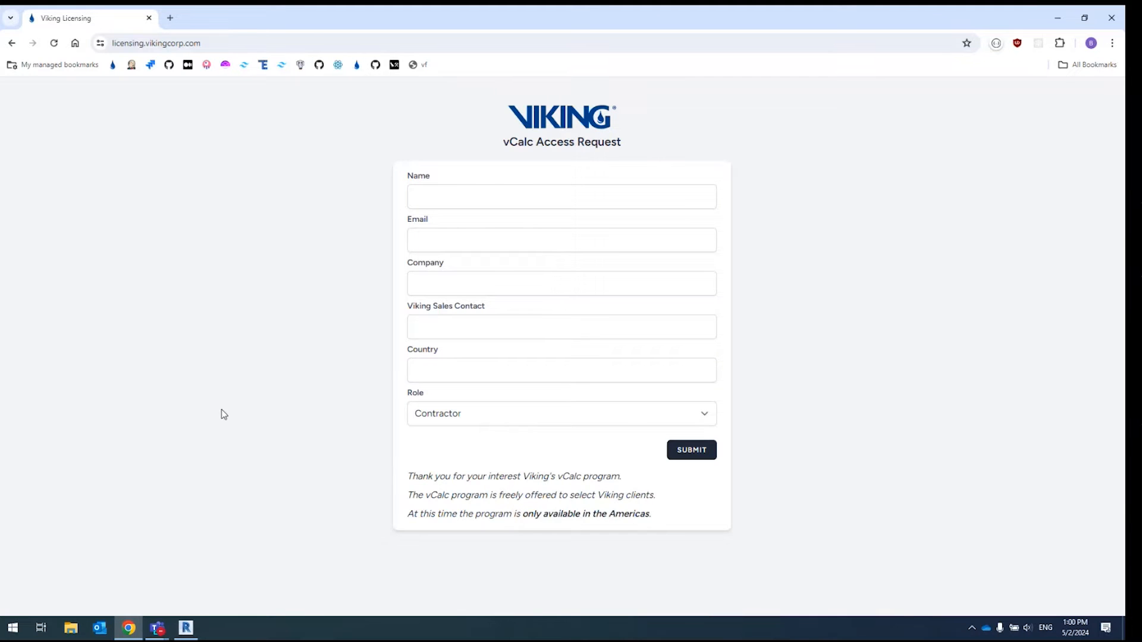
Return to the vCalc page, open the Tutorials resource and look through its Revit Tools and Revit Families videos.
left_click(12, 44)
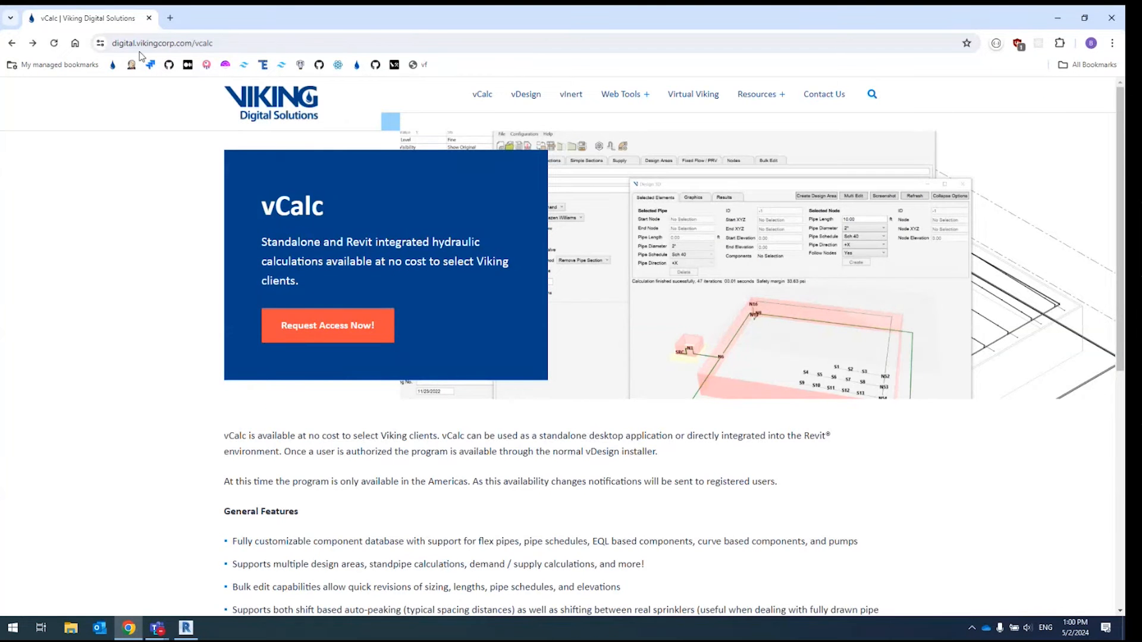
mouse_move(762, 106)
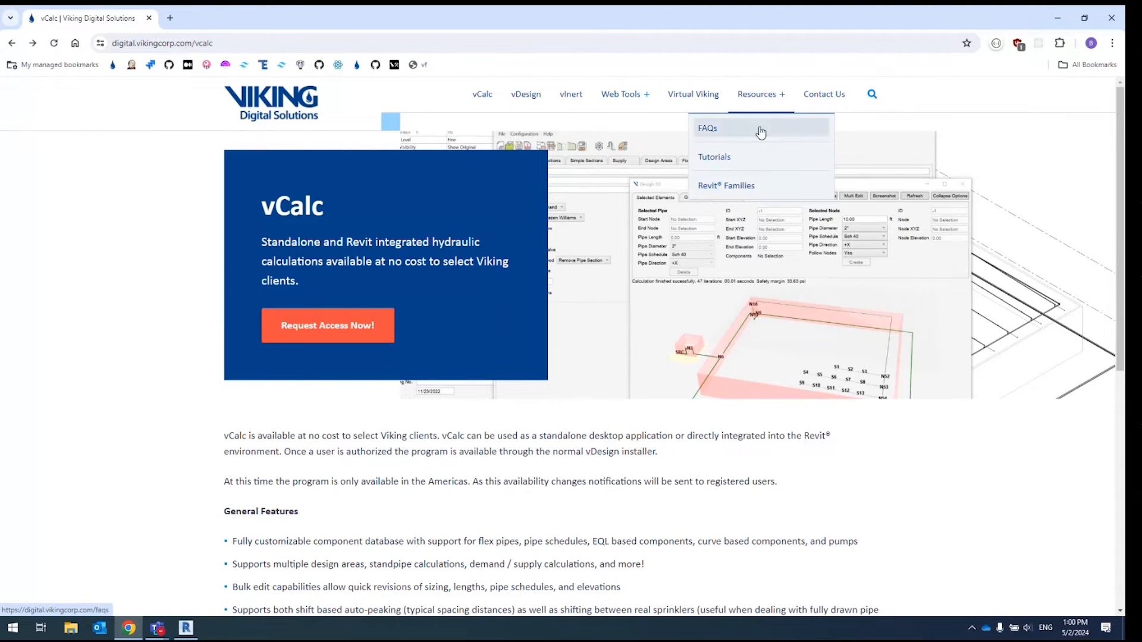
left_click(741, 159)
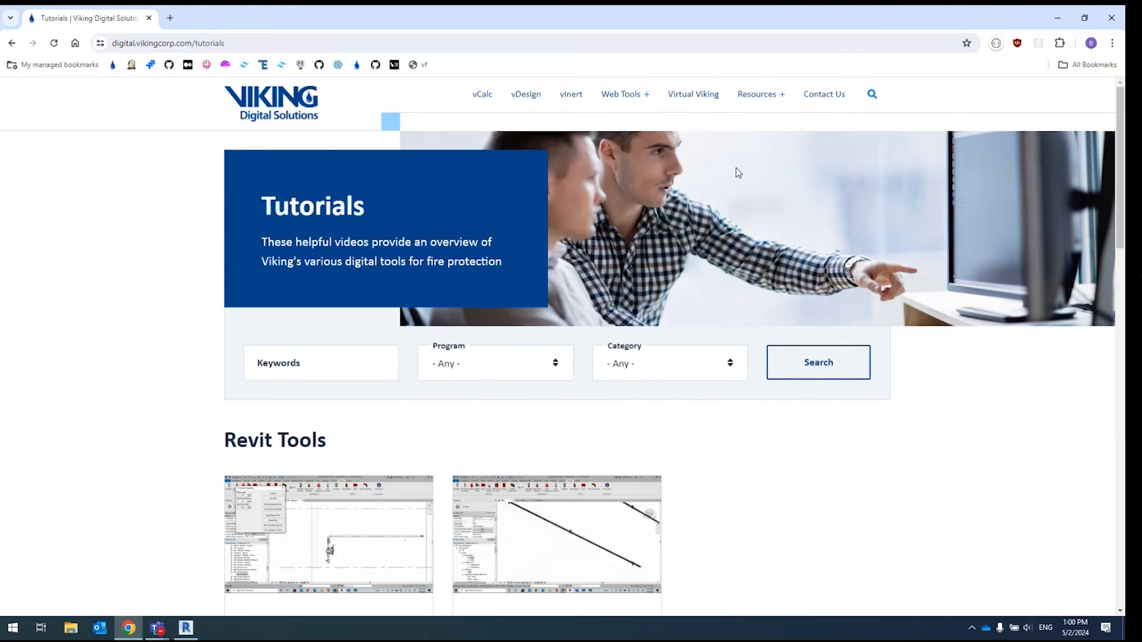
scroll(736, 171, "down", 4)
scroll(723, 180, "down", 1)
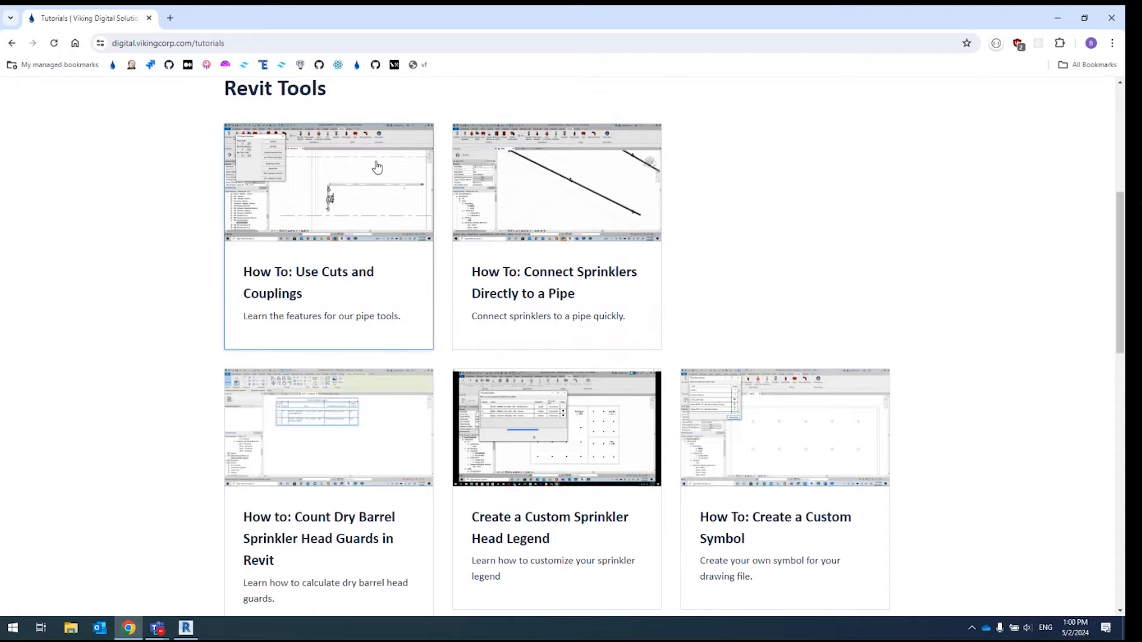
scroll(377, 168, "down", 6)
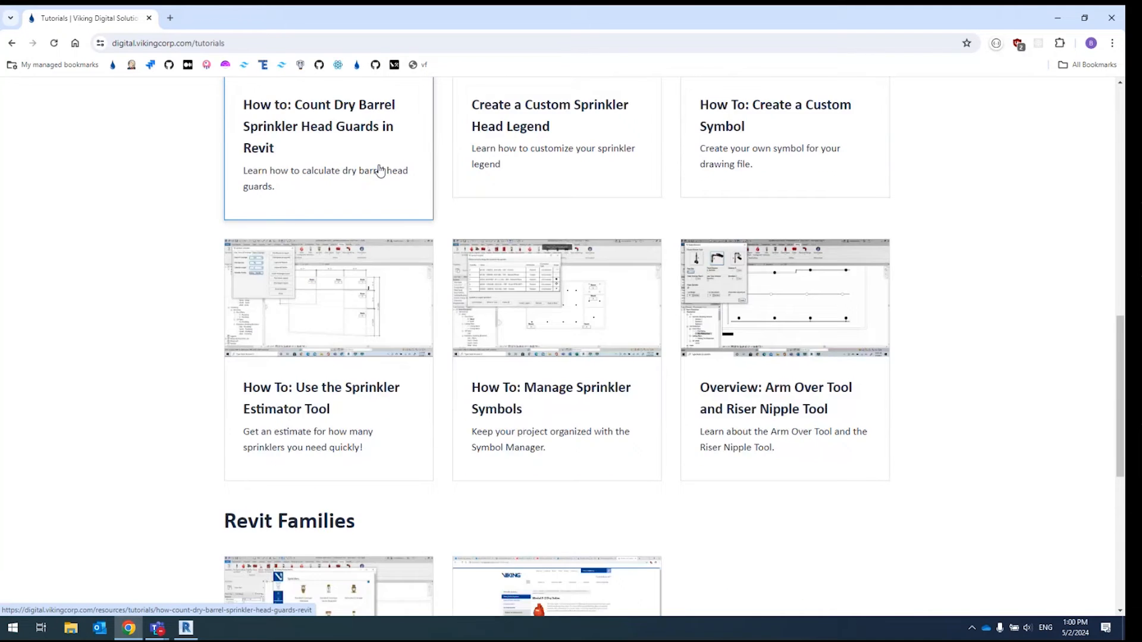
scroll(380, 171, "down", 4)
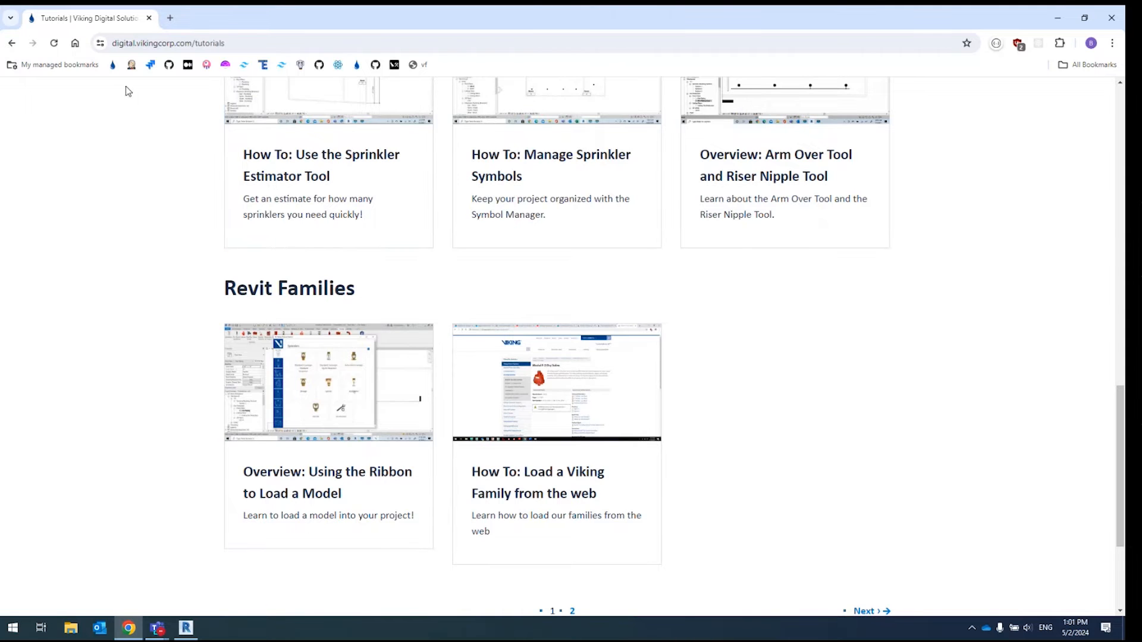
scroll(198, 203, "up", 5)
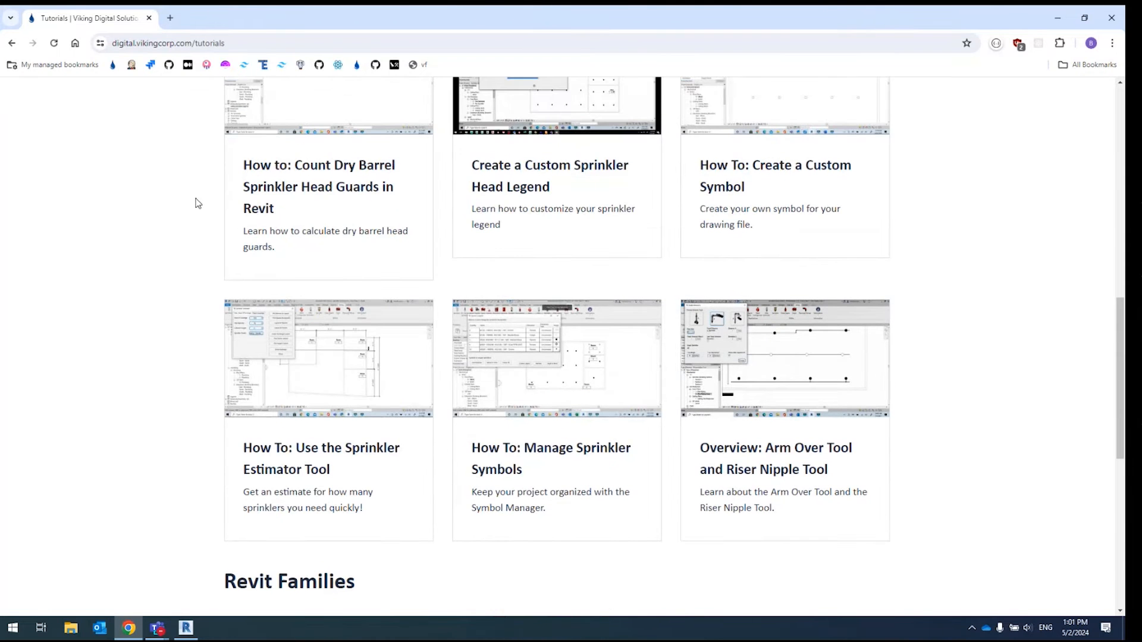
Close the website, switch to Revit and view the Valves product families offered by vDesign.
left_click(149, 18)
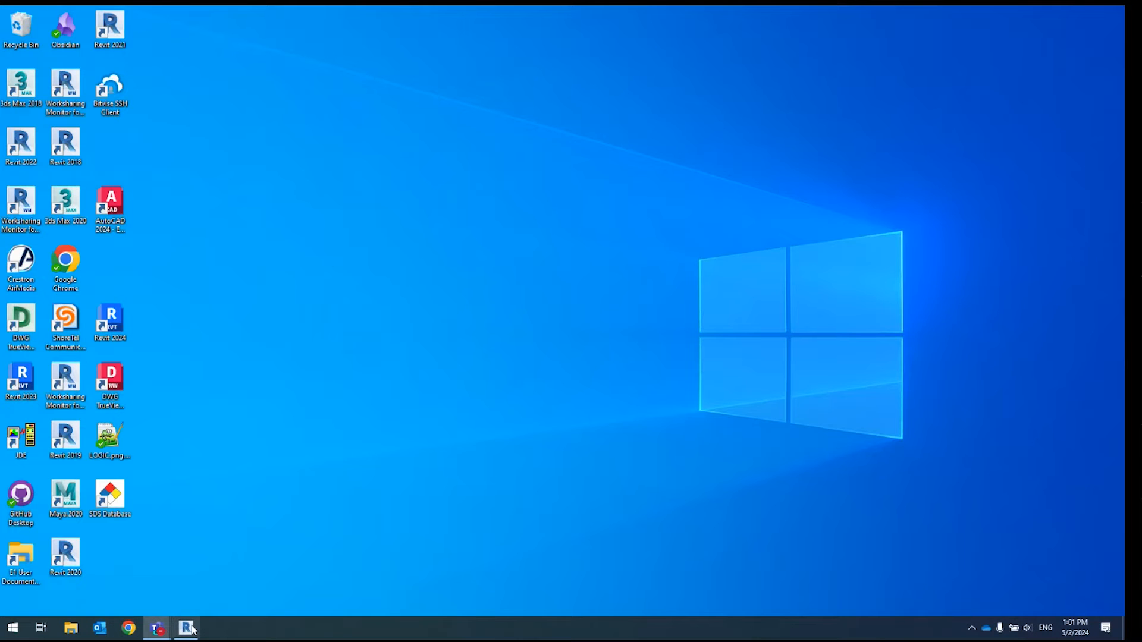
left_click(191, 629)
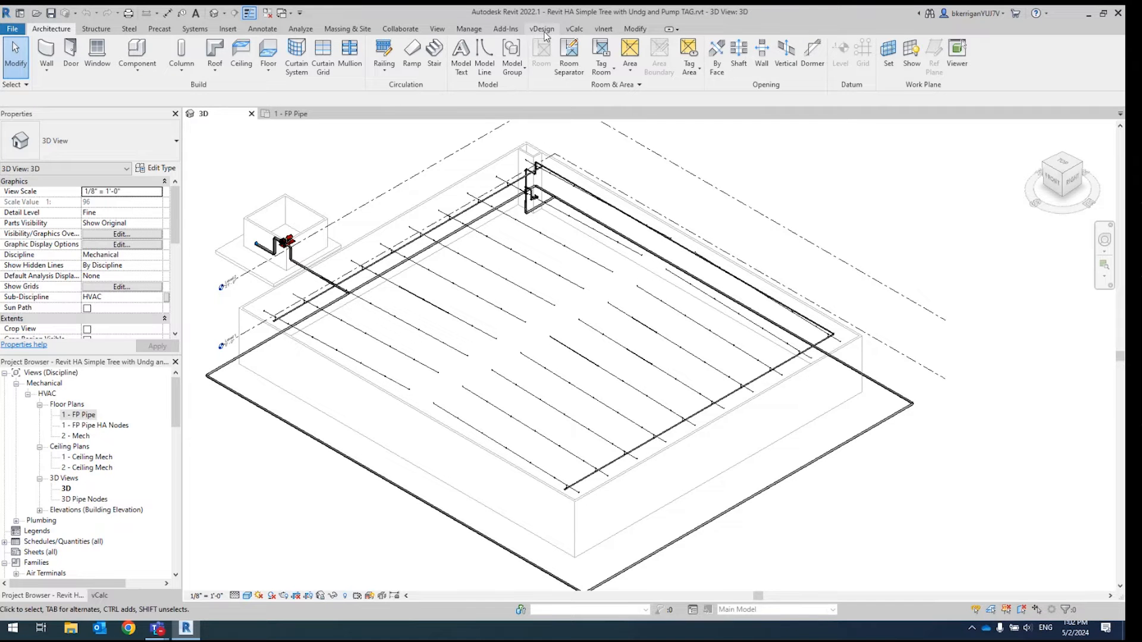
left_click(543, 30)
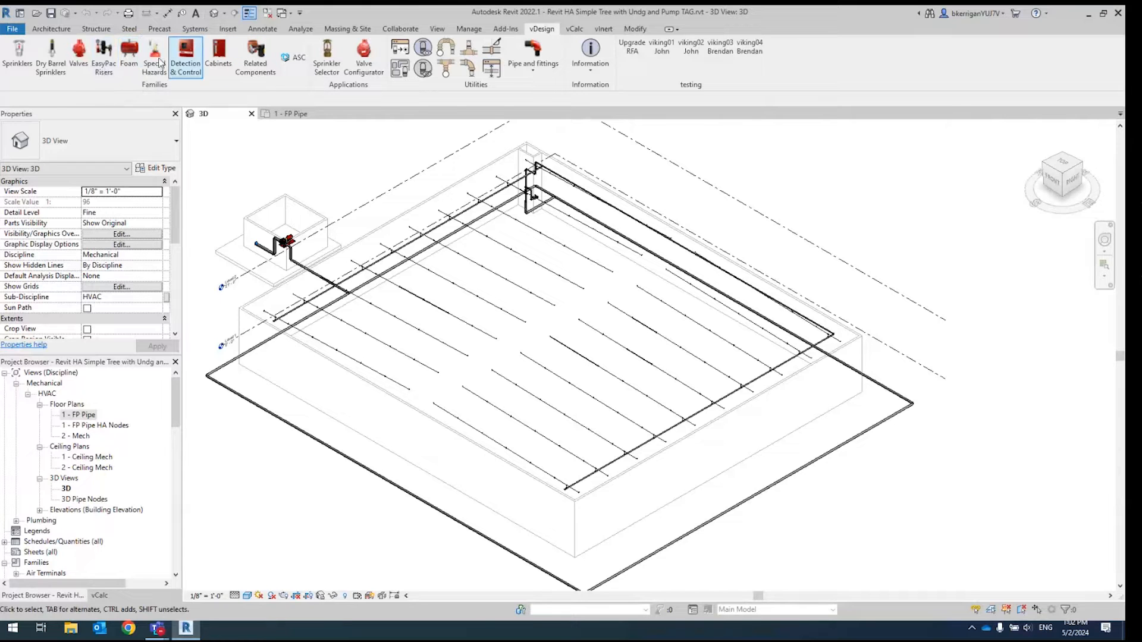
left_click(79, 57)
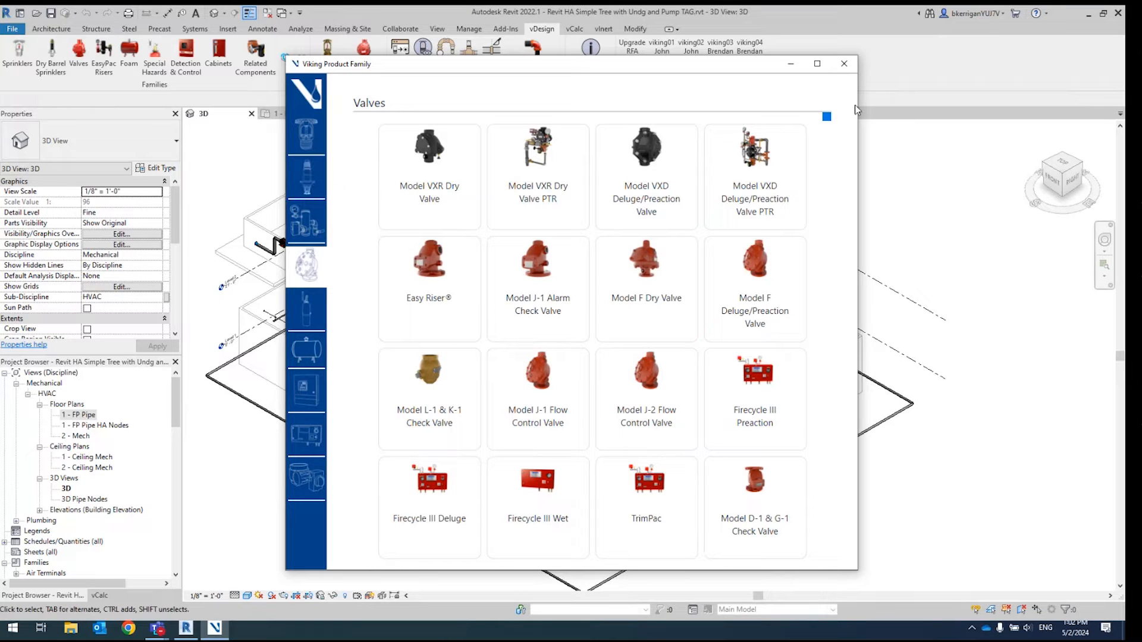
left_click(844, 64)
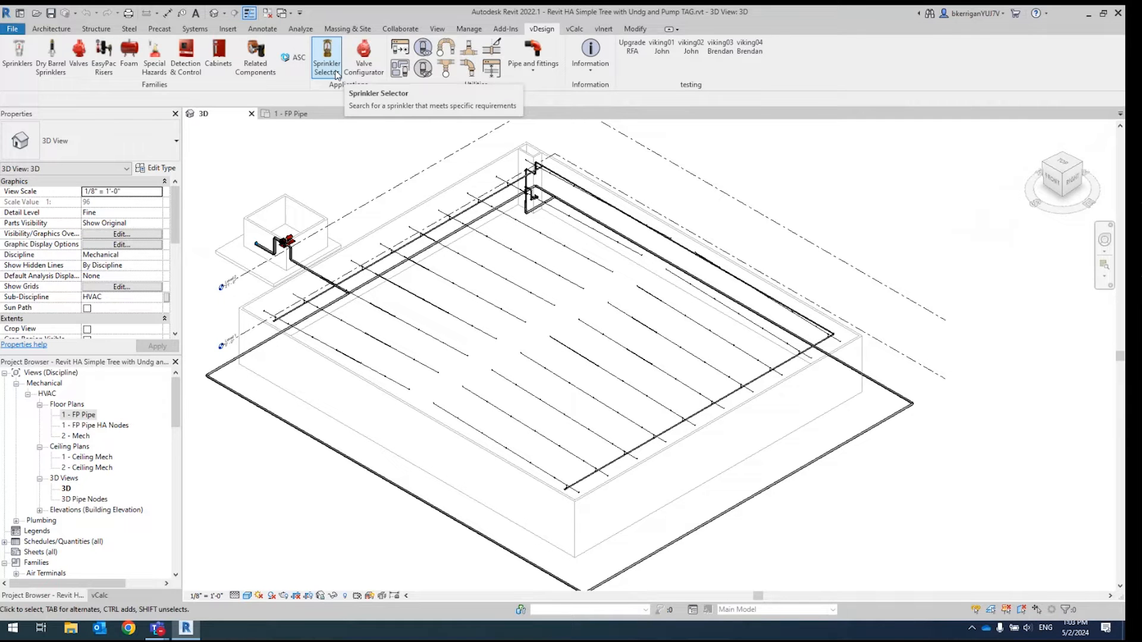
View the armover types and settings in vDesign's Create Armovers utility, then close it without creating anything.
left_click(446, 49)
left_click_drag(241, 54, 337, 125)
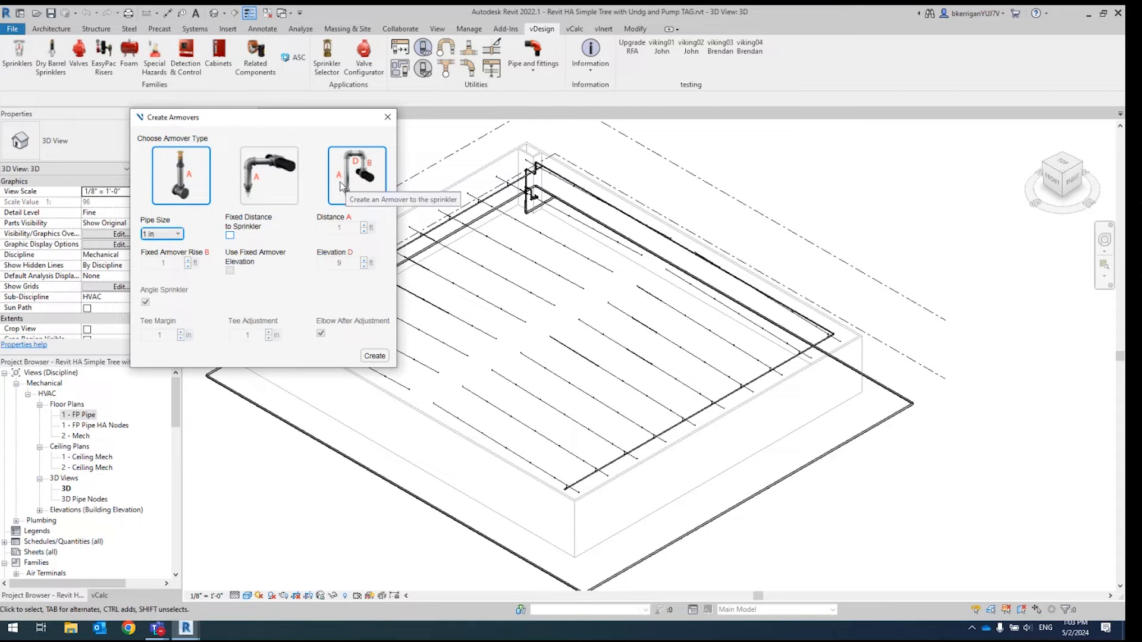
left_click(387, 117)
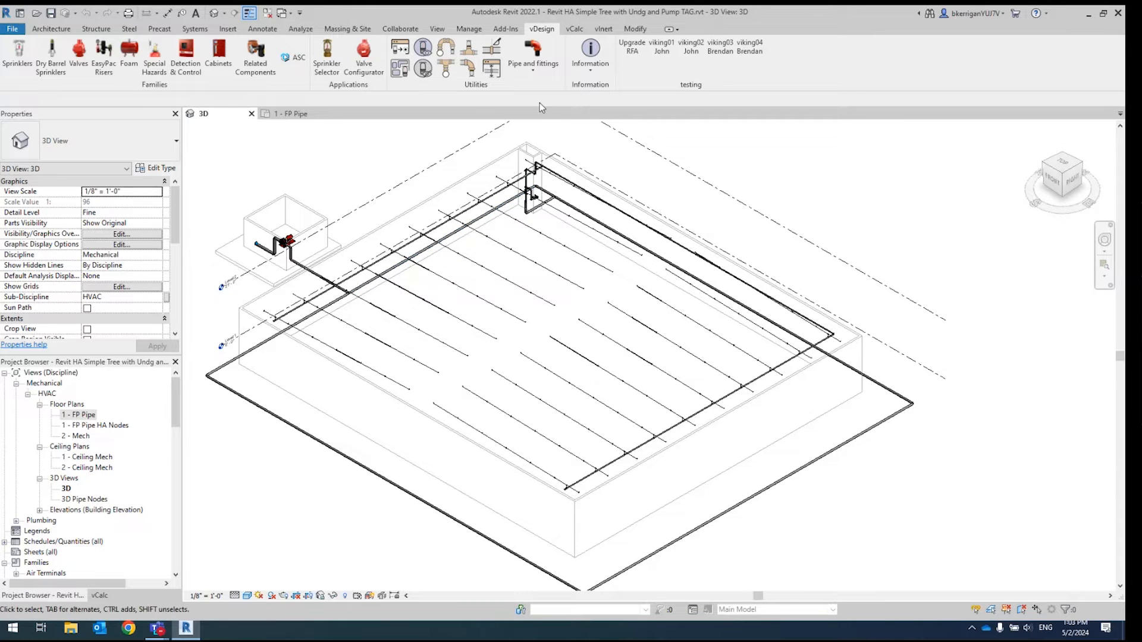
Show the vCalc home pane, make it taller and start a new vCalc project.
left_click(572, 28)
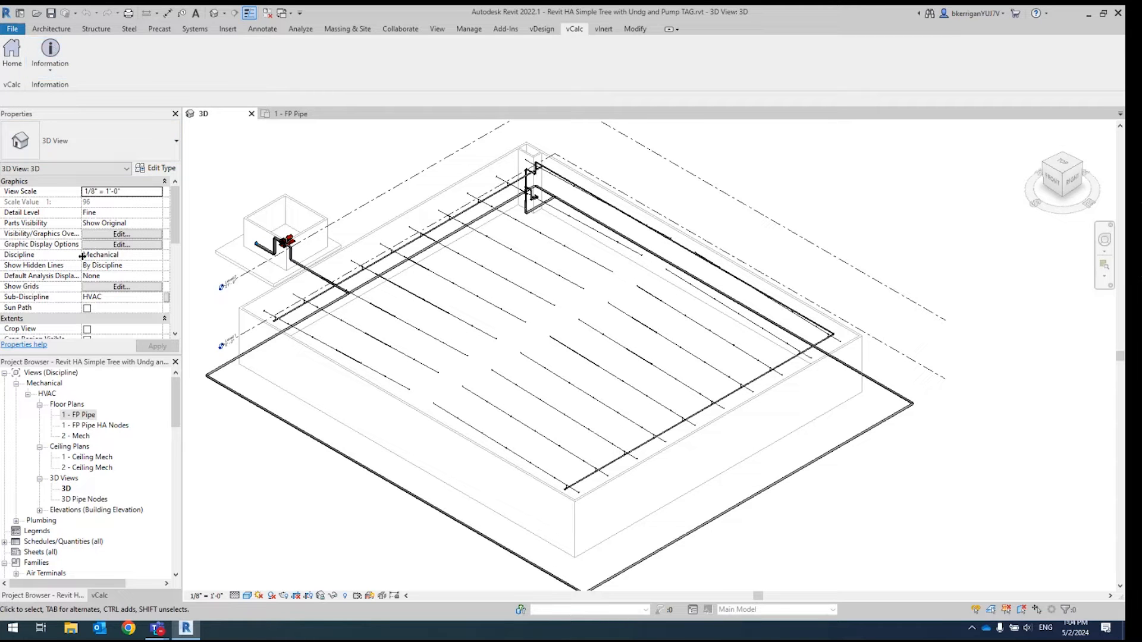
left_click(12, 61)
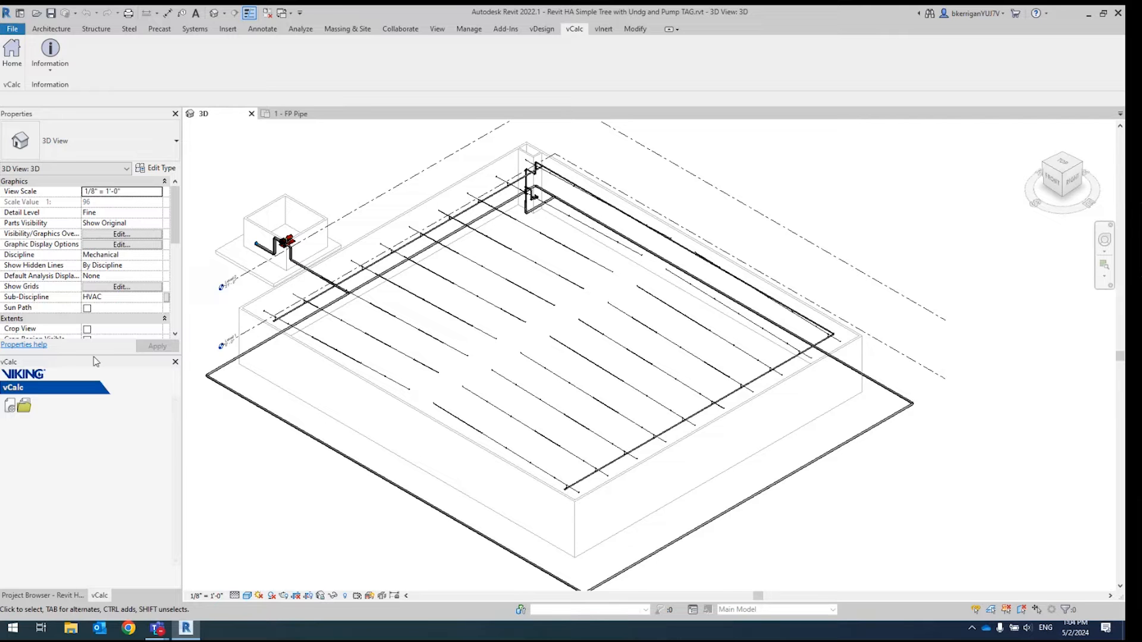
left_click_drag(94, 355, 97, 303)
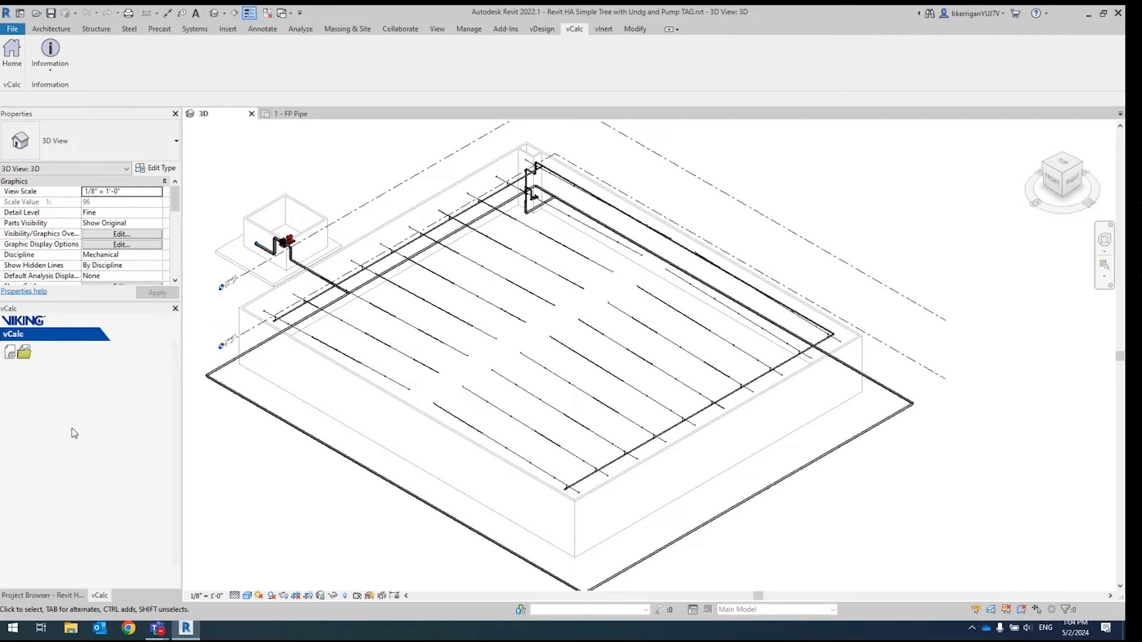
left_click(10, 354)
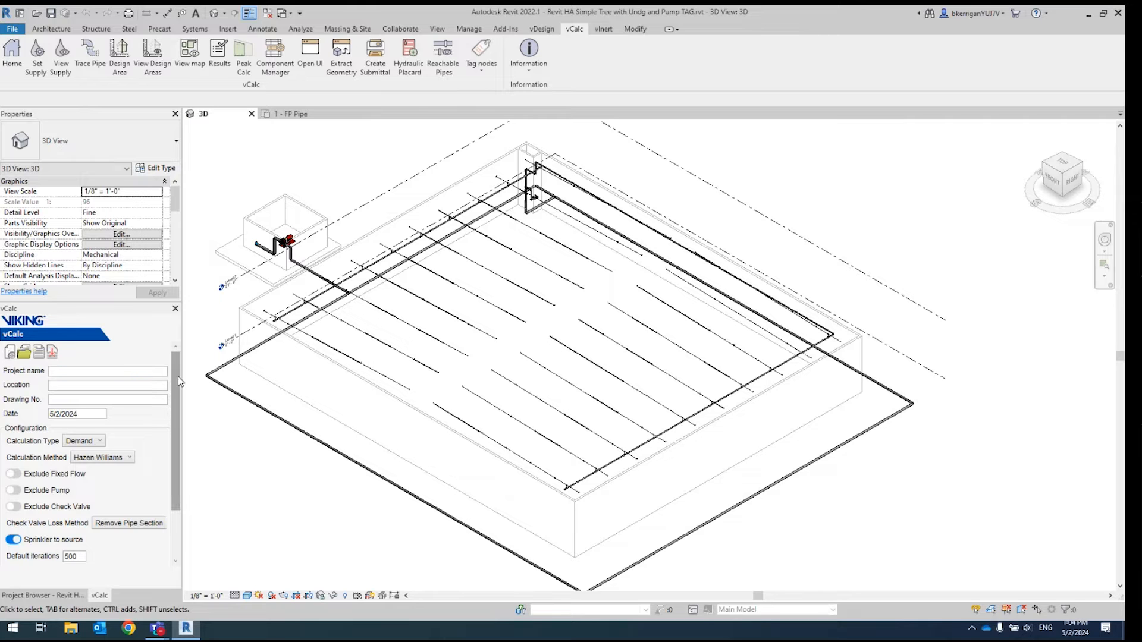
Enlarge the vCalc pane further so that its configuration settings down to Enable calculations fit in view.
mouse_move(178, 377)
left_mouse_down()
mouse_move(176, 417)
mouse_move(173, 384)
left_mouse_up()
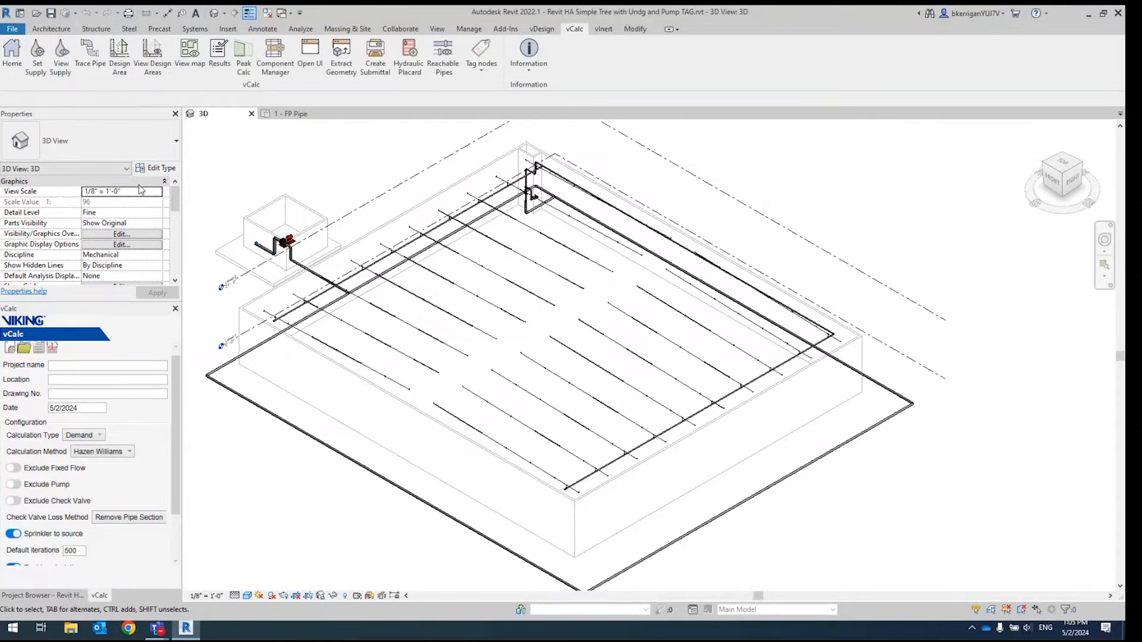
scroll(100, 393, "up", 1)
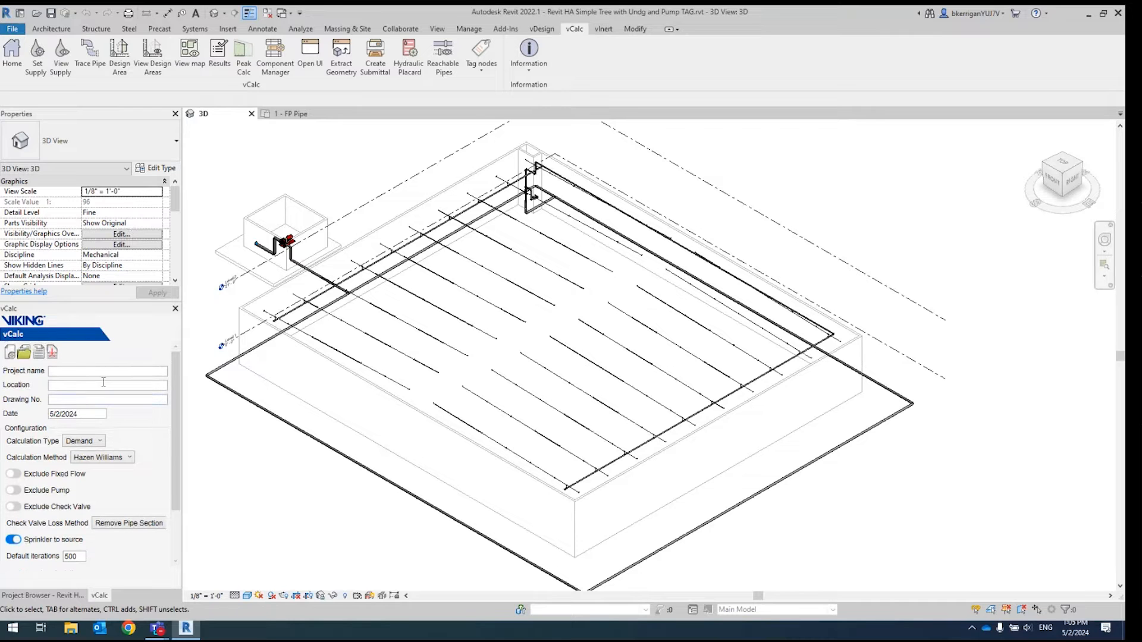
left_click_drag(97, 302, 96, 272)
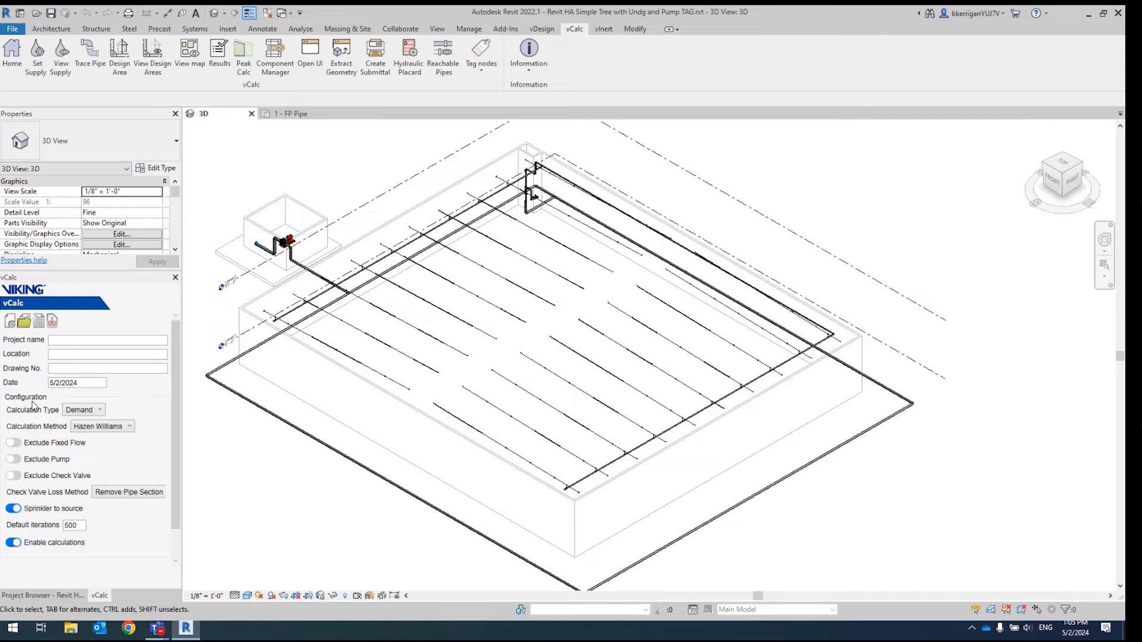
View the available Calculation Type and Calculation Method options in the vCalc configuration without changing them.
left_click(96, 411)
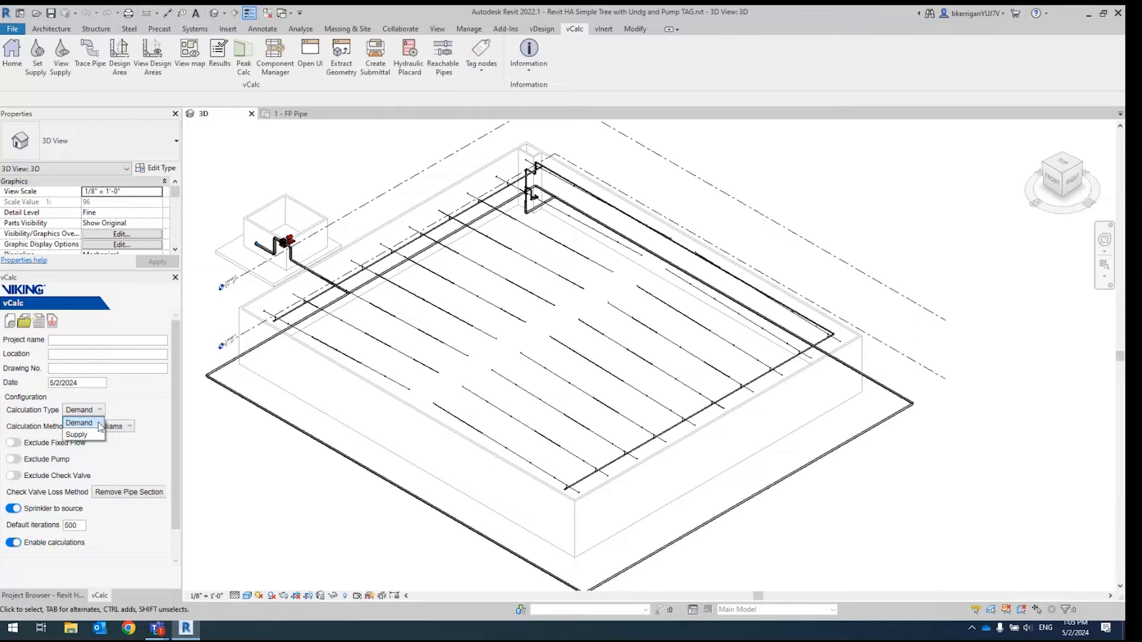
left_click(118, 408)
left_click(120, 425)
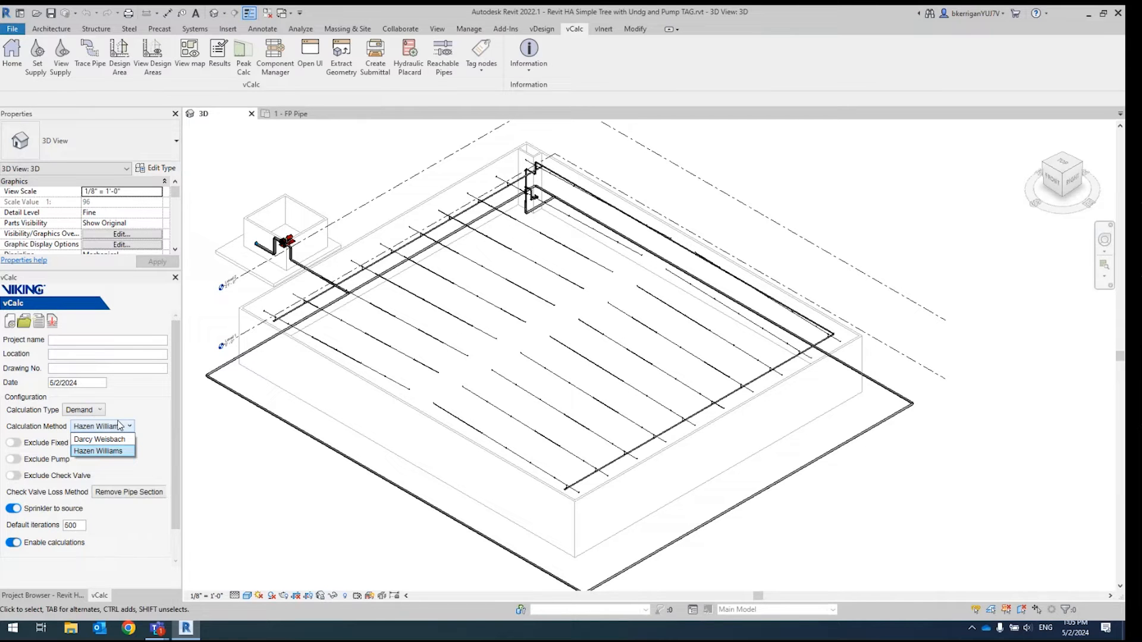
left_click(141, 400)
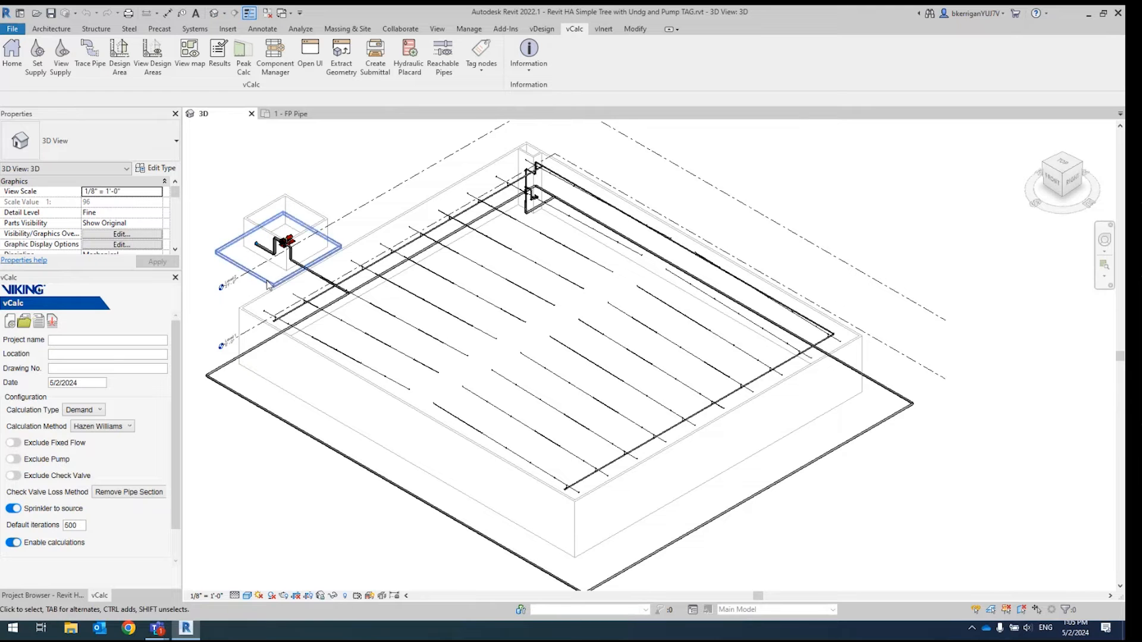
Examine the pump and the open end of its supply piping up close in the 3D view.
scroll(249, 242, "up", 5)
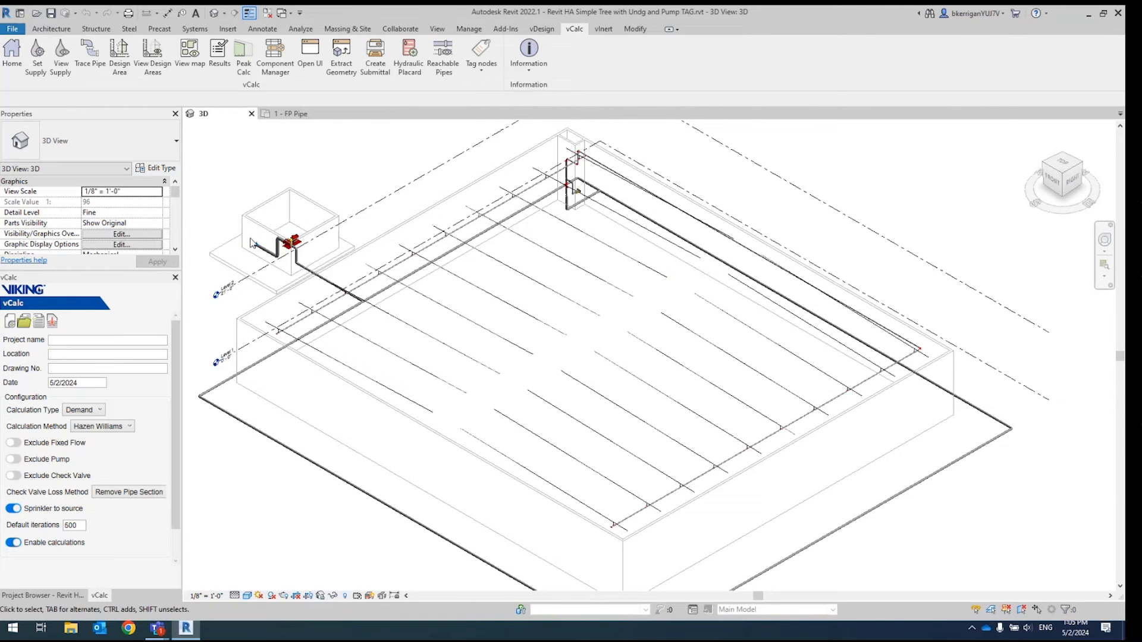
scroll(249, 242, "up", 4)
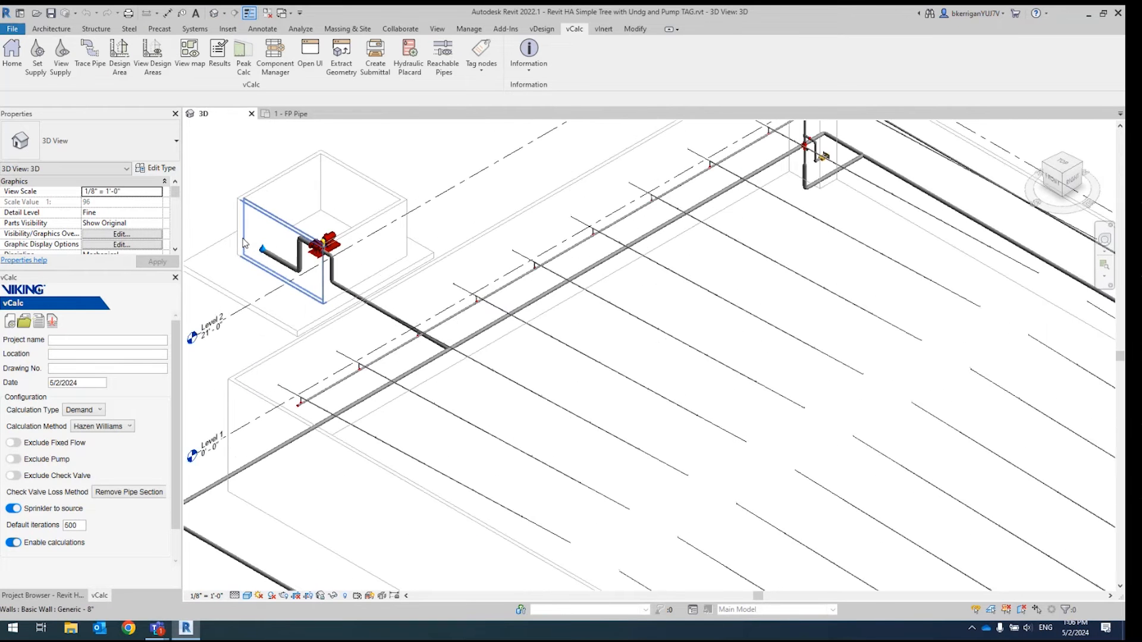
middle_click_drag(249, 242, 307, 352)
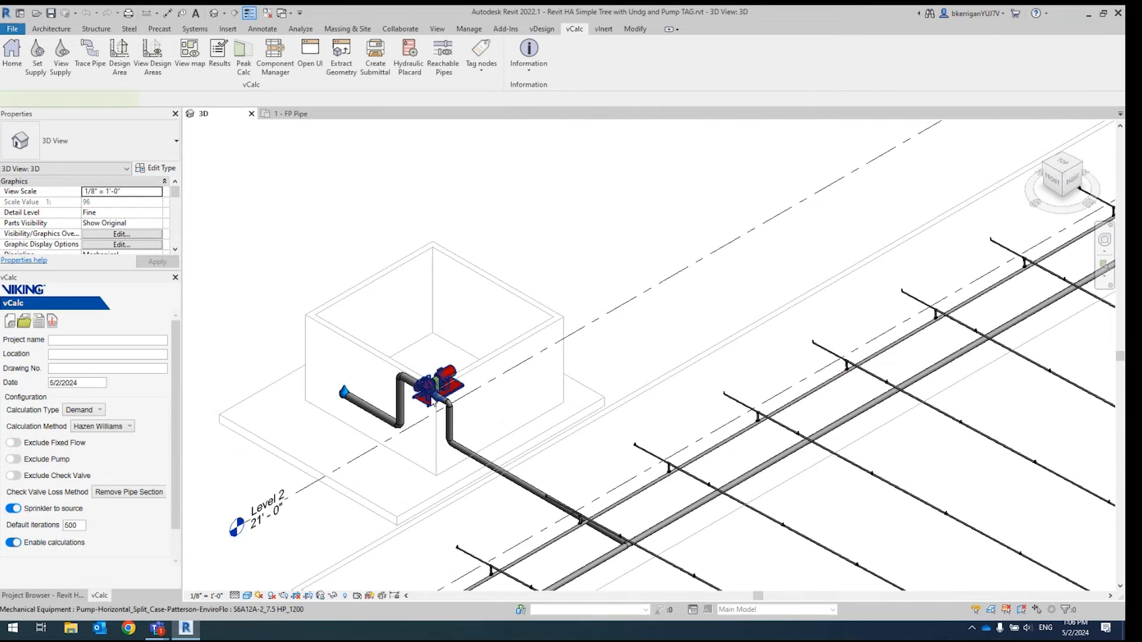
left_click(373, 416)
middle_click_drag(374, 416, 457, 331, "shift")
left_click(458, 467)
scroll(388, 530, "up", 3)
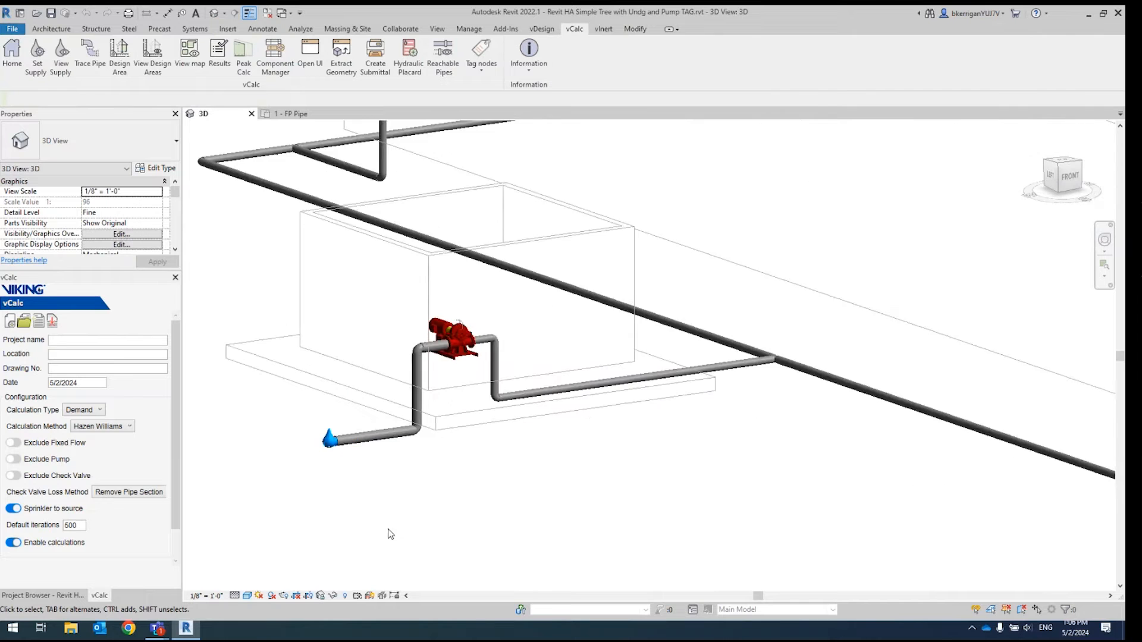
Set the design supply by selecting the existing blue supply fitting at the open end of the pump's supply piping.
scroll(351, 487, "up", 1)
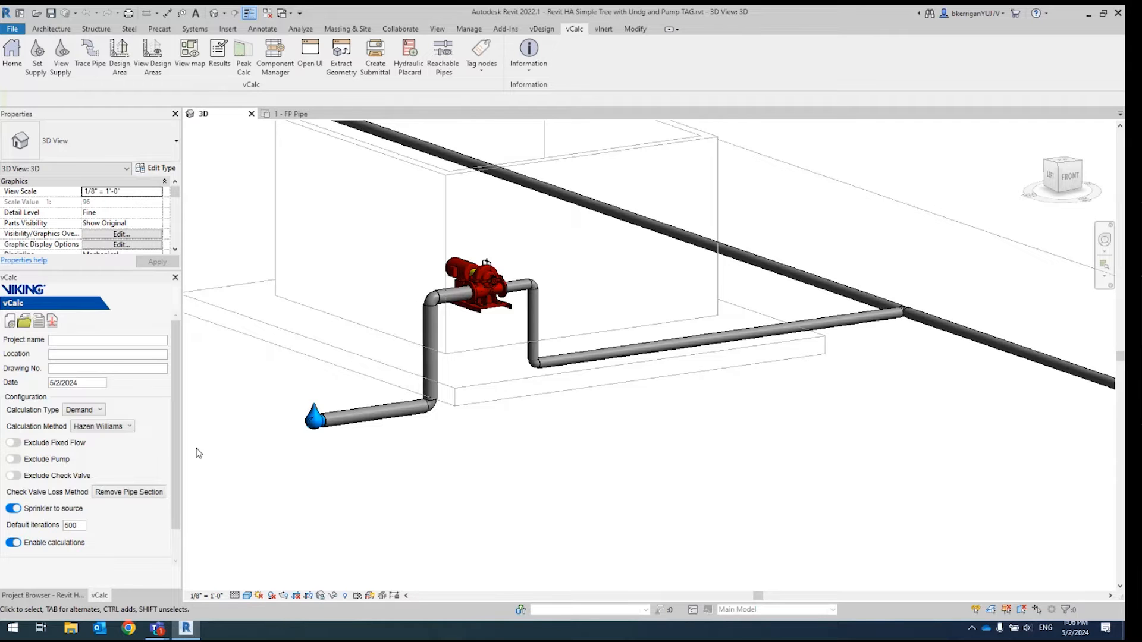
scroll(268, 448, "up", 4)
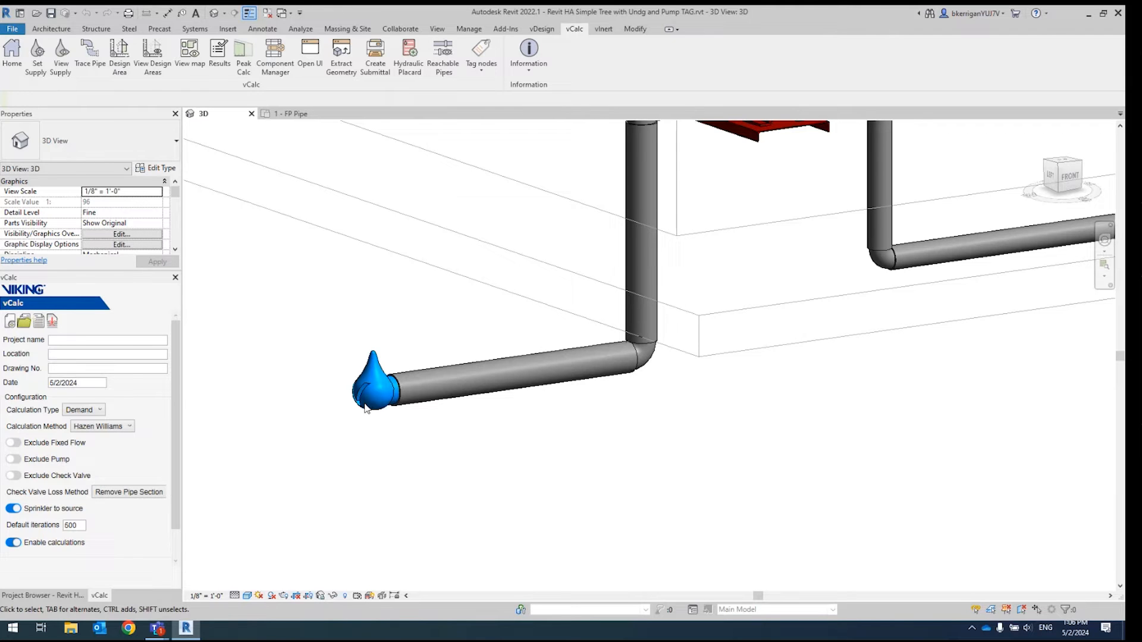
scroll(373, 415, "down", 5)
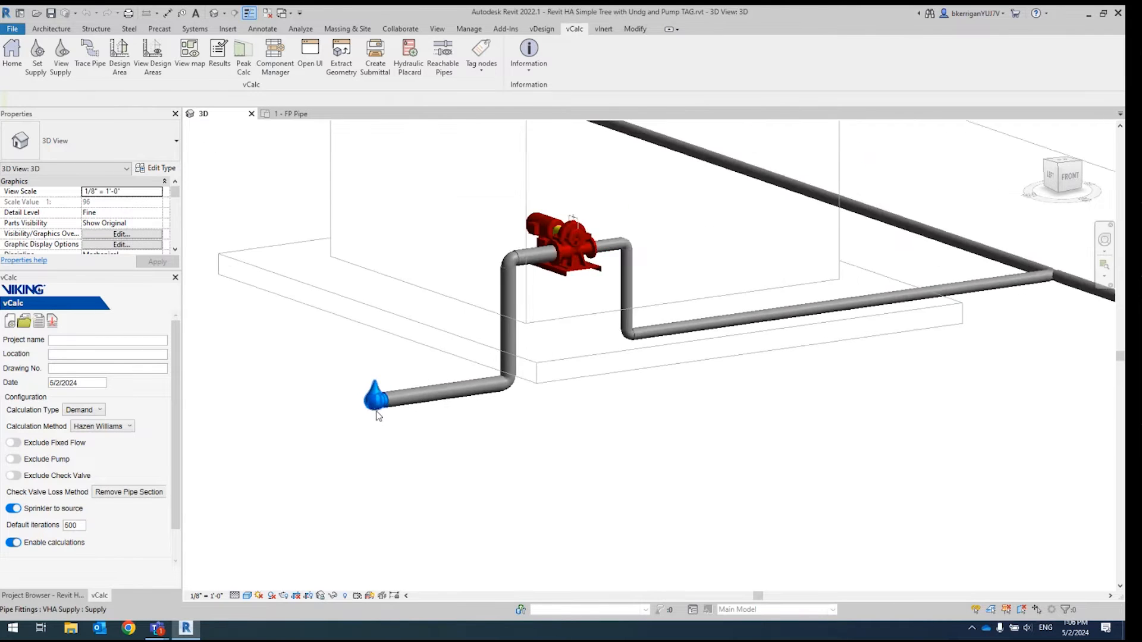
middle_click_drag(376, 418, 397, 451)
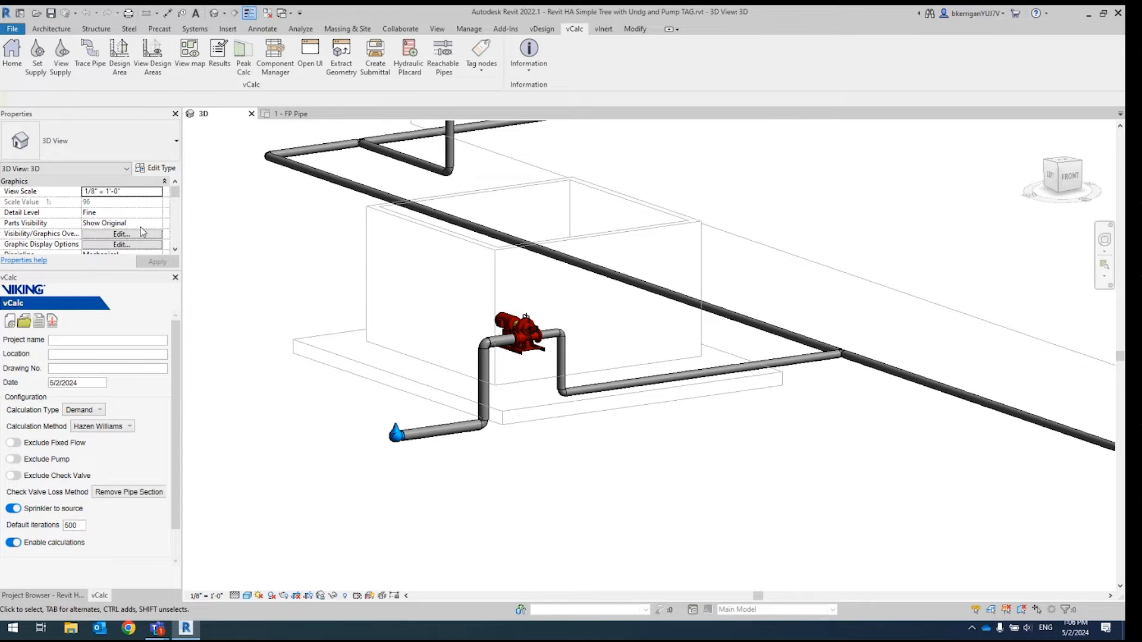
left_click(37, 60)
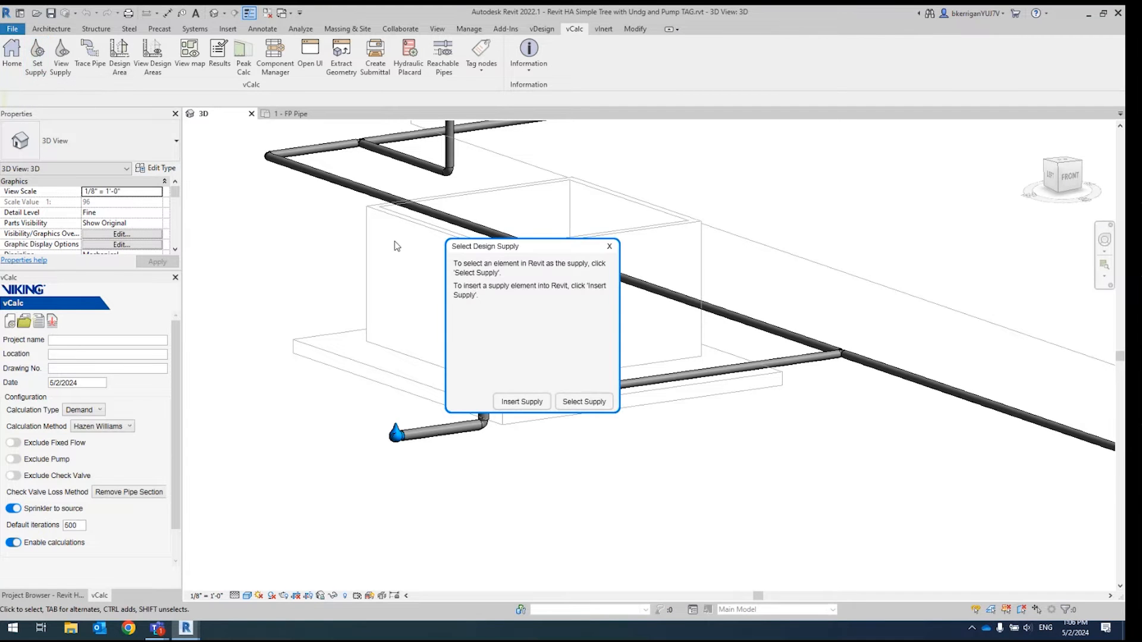
left_click_drag(471, 252, 314, 230)
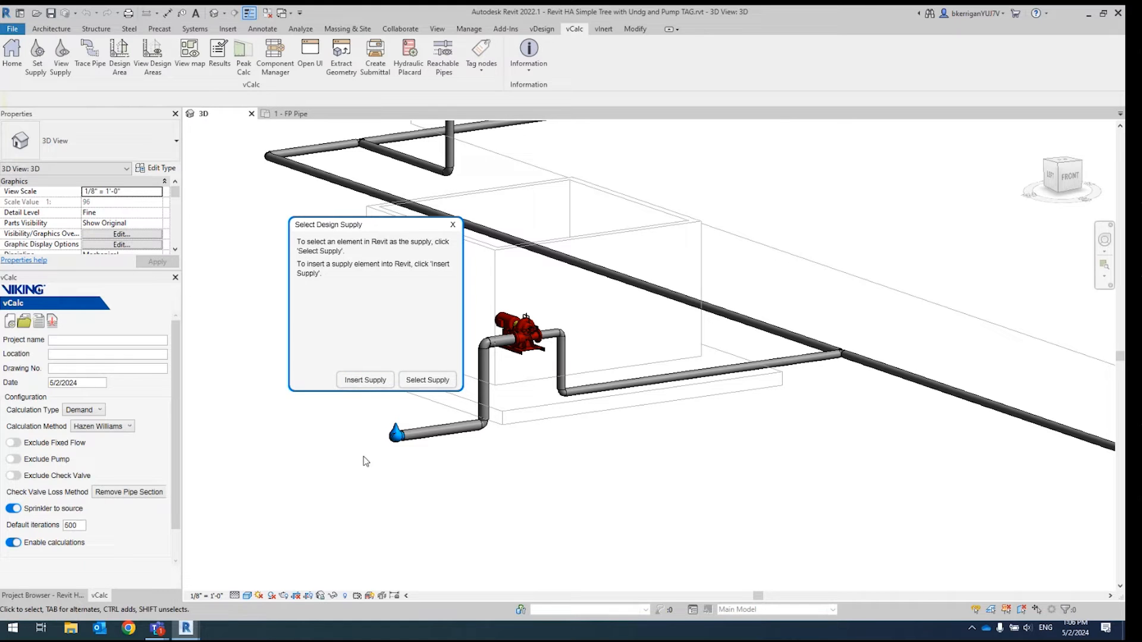
left_click(428, 380)
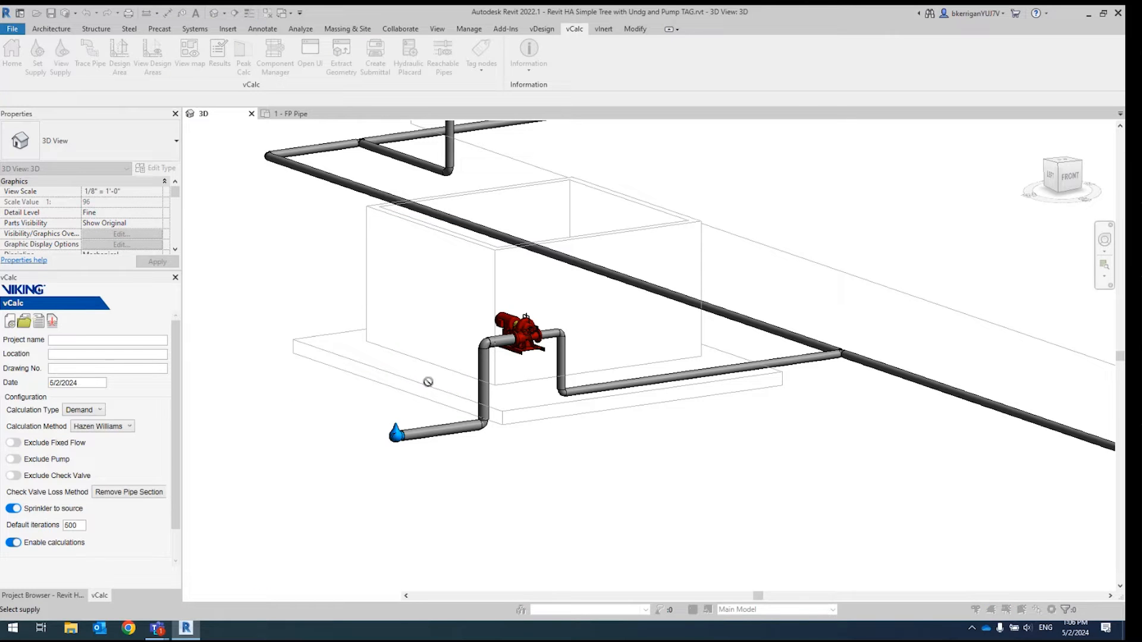
scroll(413, 406, "up", 3)
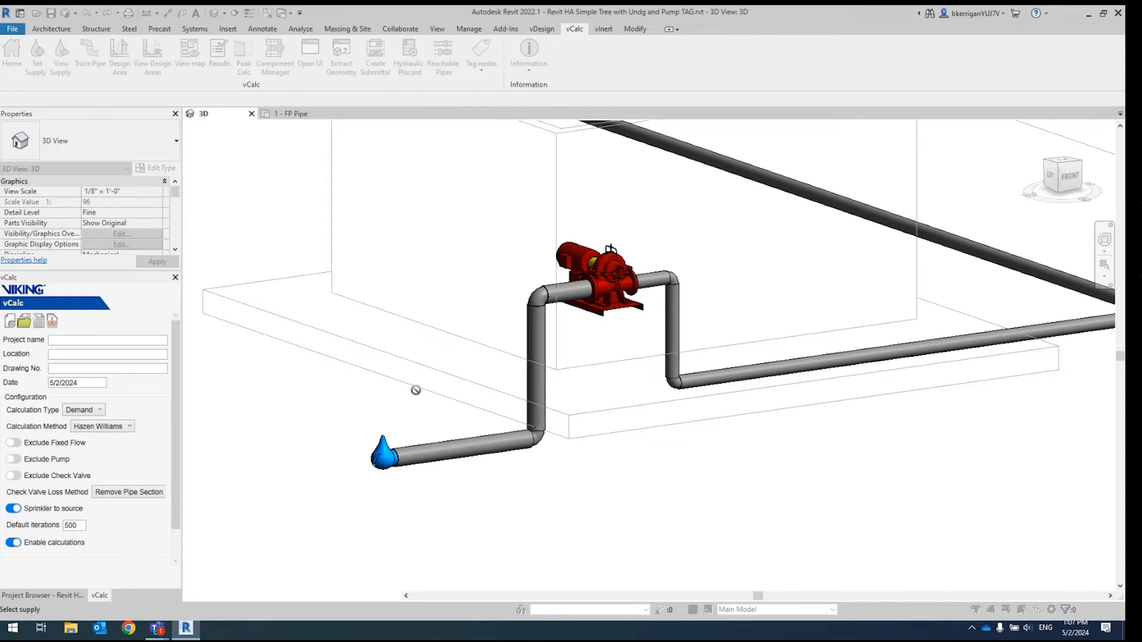
scroll(400, 413, "down", 5)
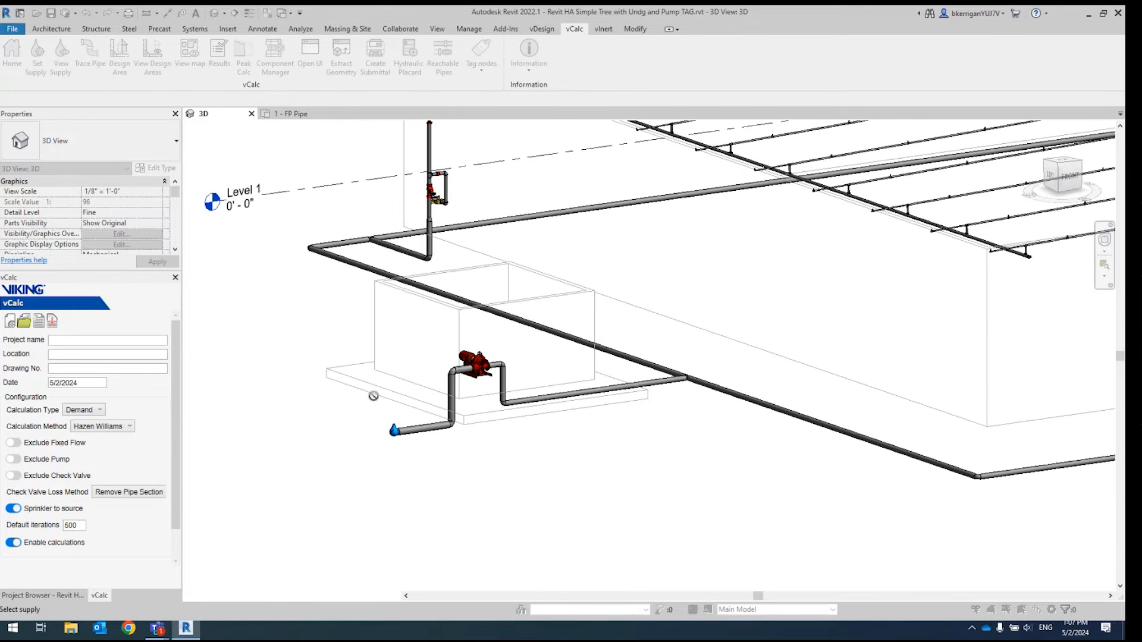
scroll(374, 396, "up", 2)
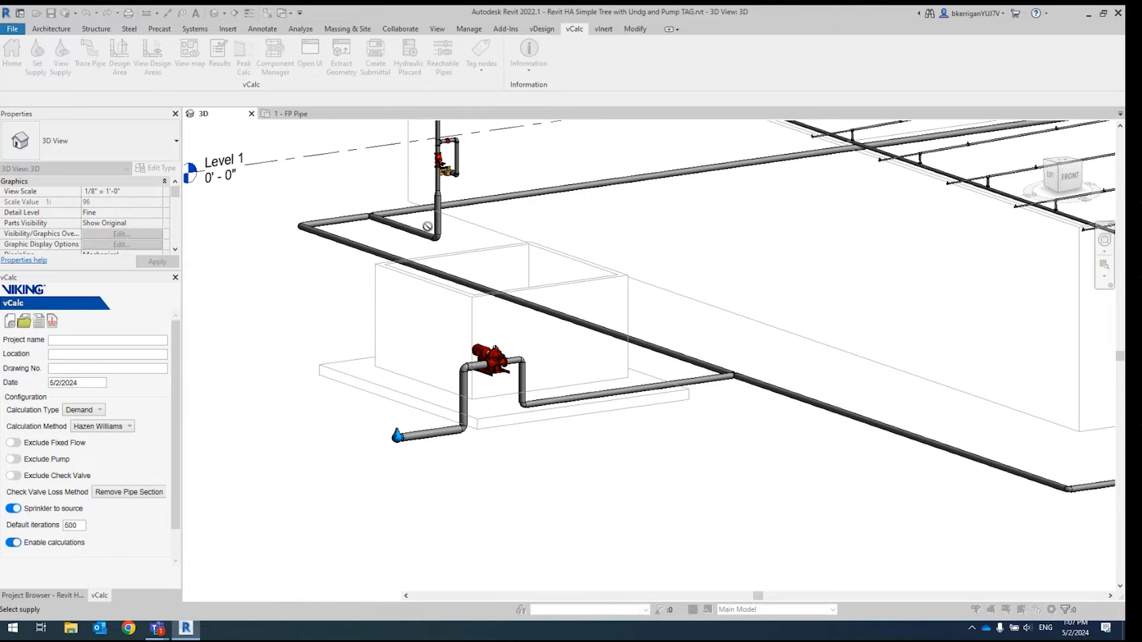
left_click(440, 168)
scroll(390, 403, "up", 4)
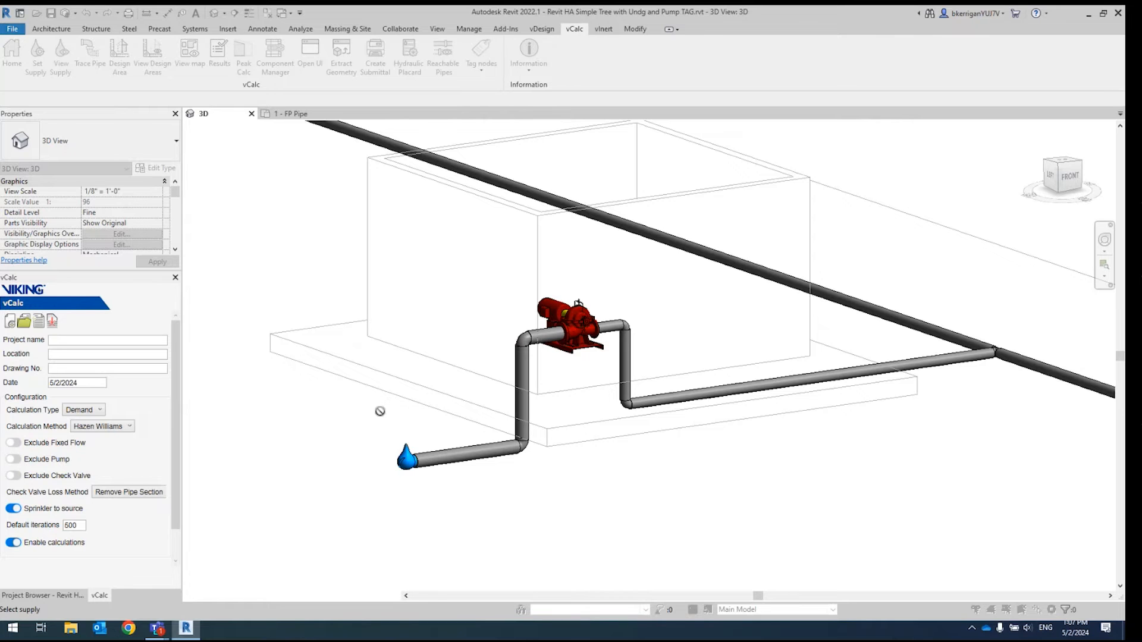
left_click(409, 461)
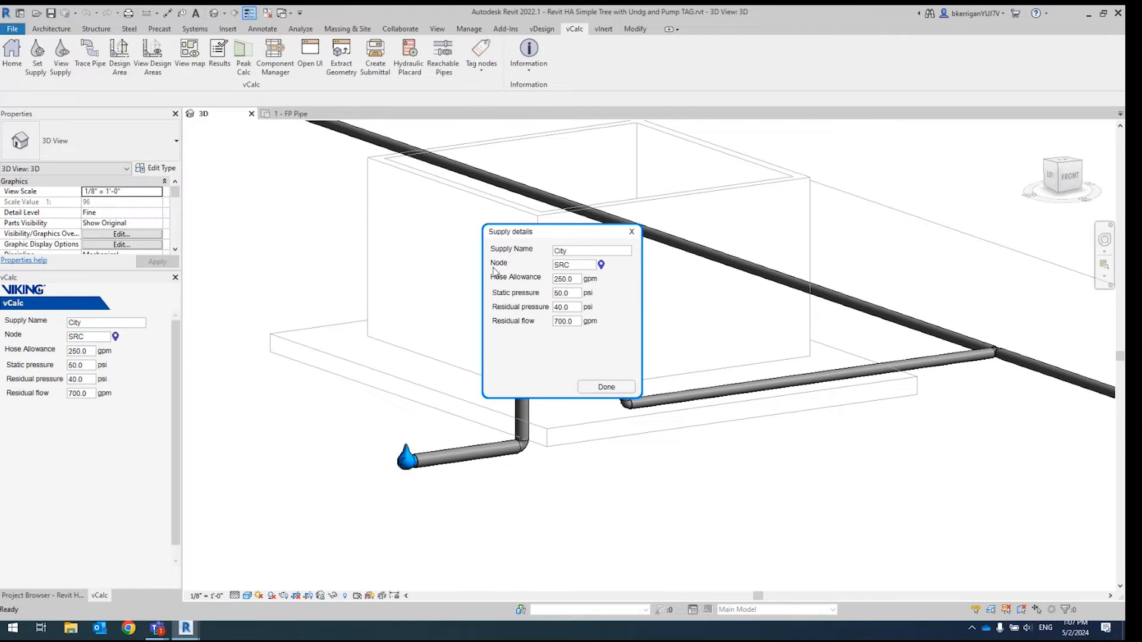
Review the supply's name, hose allowance, static and residual pressures and residual flow, and accept the supply details.
left_click(574, 249)
double_click(574, 248)
left_click_drag(571, 279, 551, 282)
left_click_drag(578, 293, 555, 325)
left_click(598, 388)
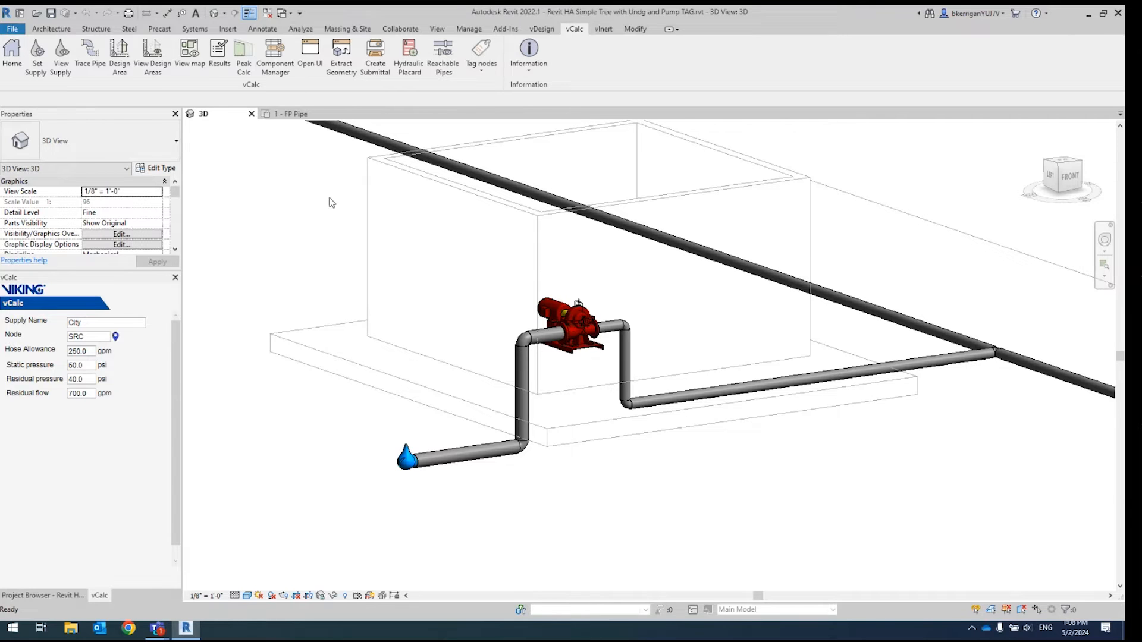
Open the 1 - FP Pipe floor plan and inspect the crosshatched filled region over the sprinklers near the building's lower-right corner.
left_click(292, 118)
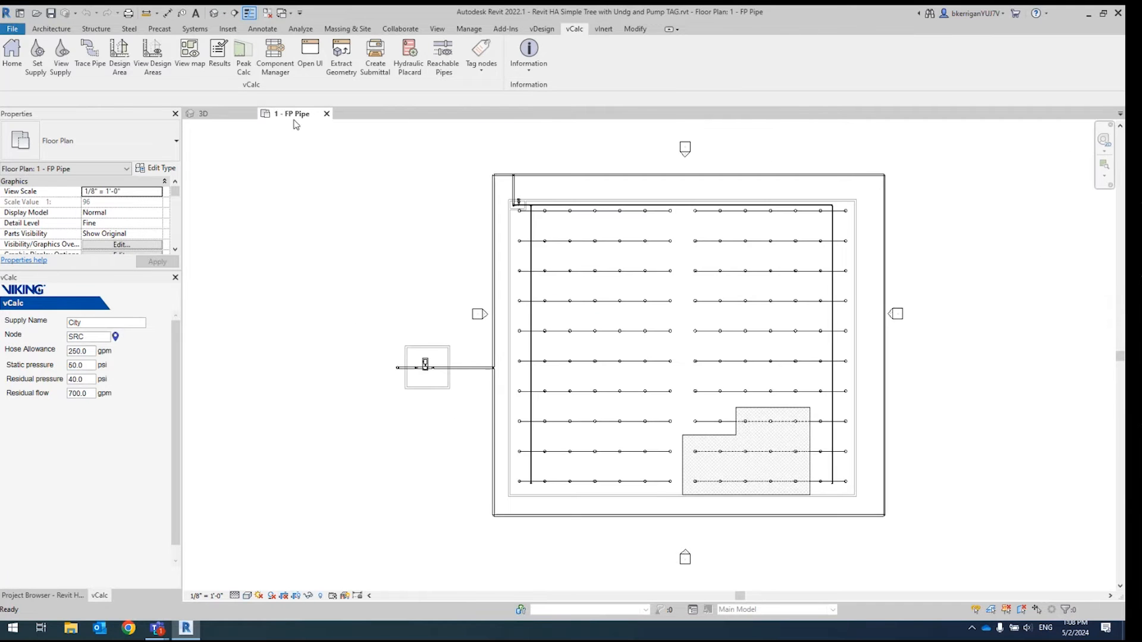
scroll(774, 482, "up", 5)
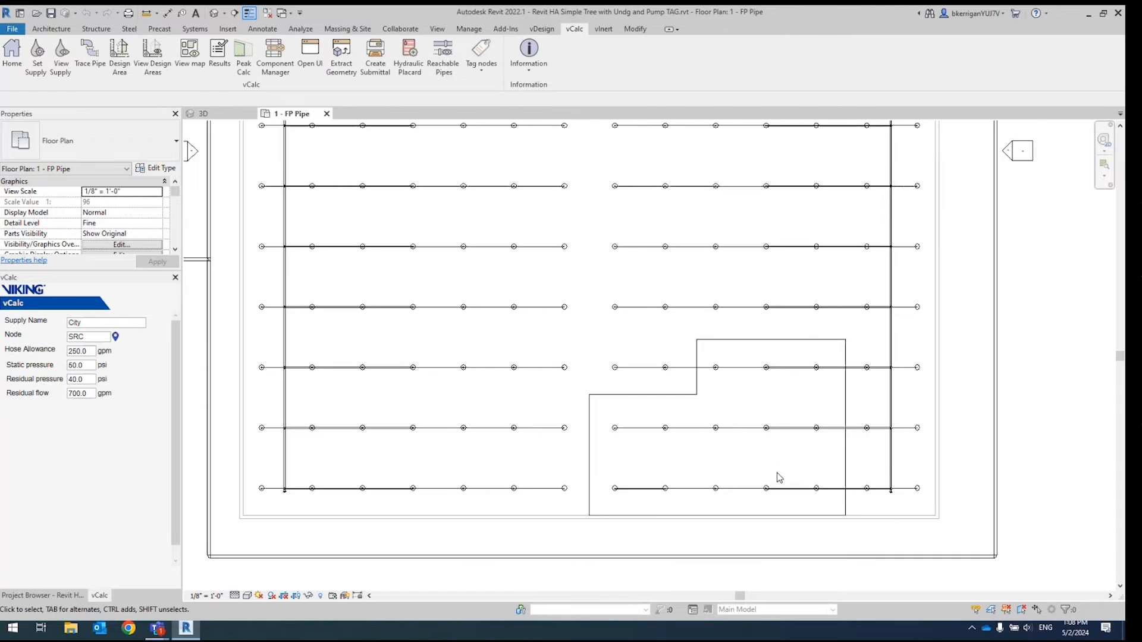
middle_click_drag(753, 441, 732, 406)
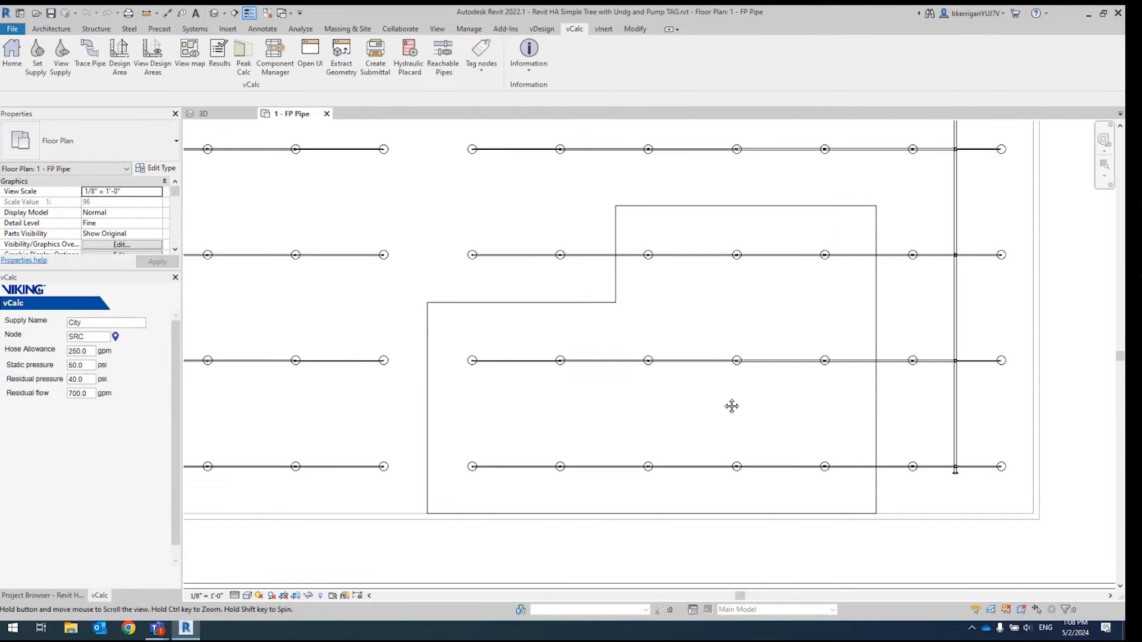
left_click(621, 296)
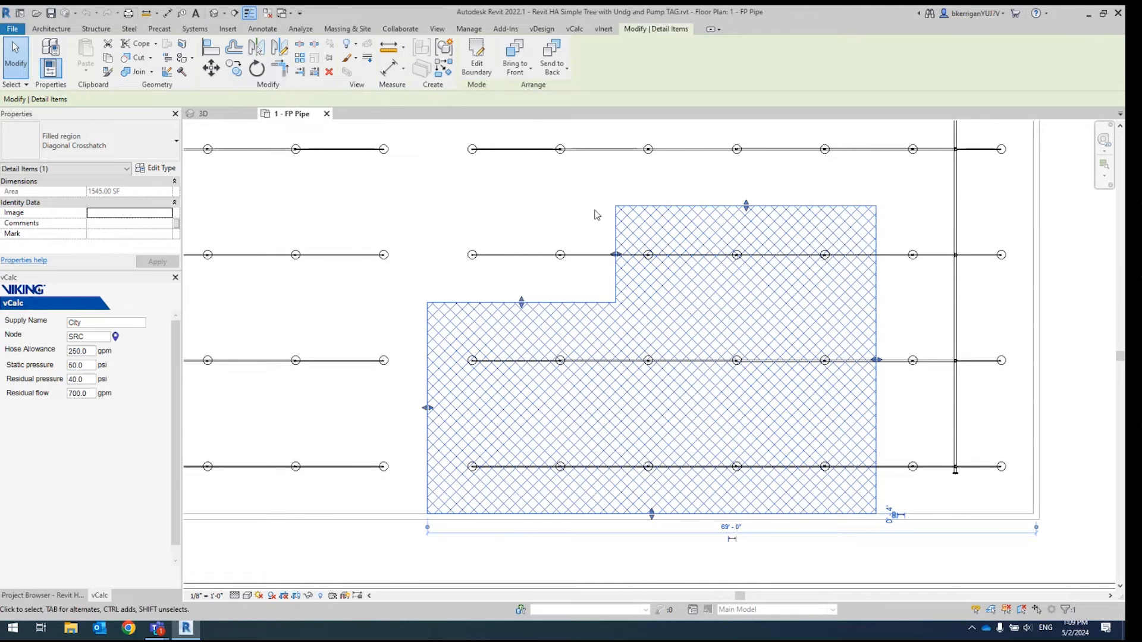
left_click(557, 223)
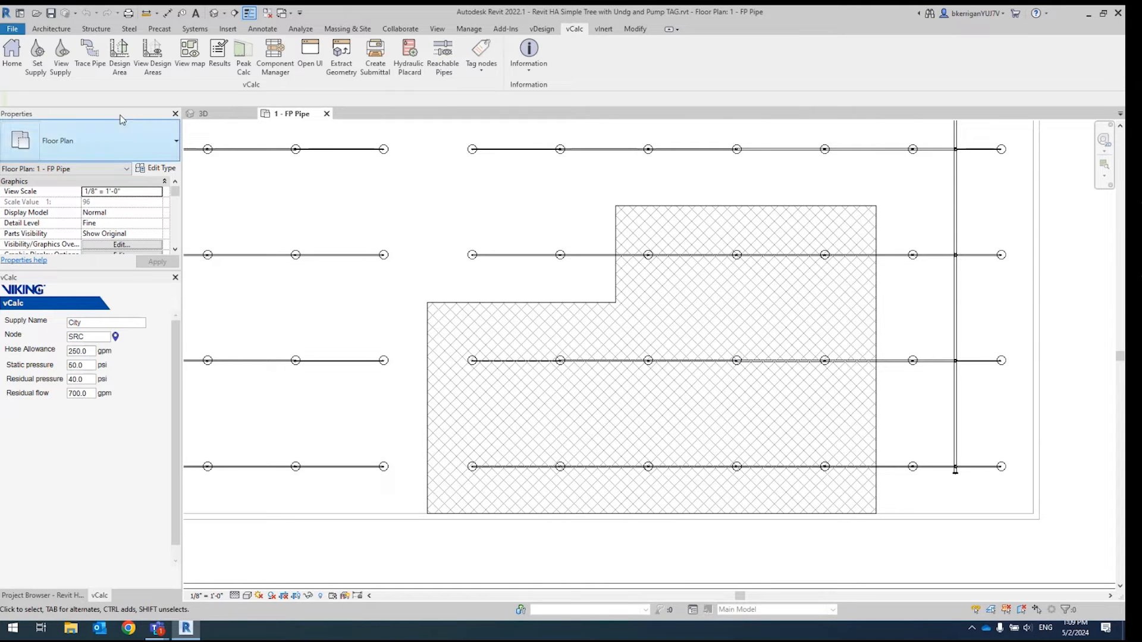
Start a design area named Office with density 0.20 gpm/ft², area per head 130 ft² and minimum pressure 7.00 psi.
left_click(117, 70)
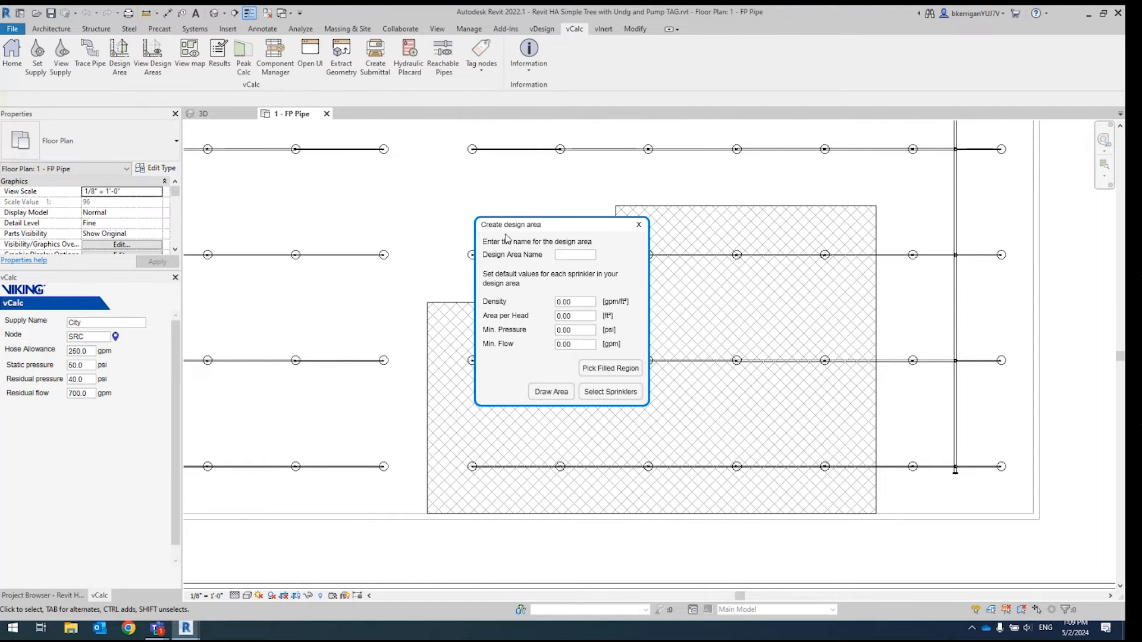
left_click(575, 255)
type("Office")
left_click_drag(579, 330, 513, 334)
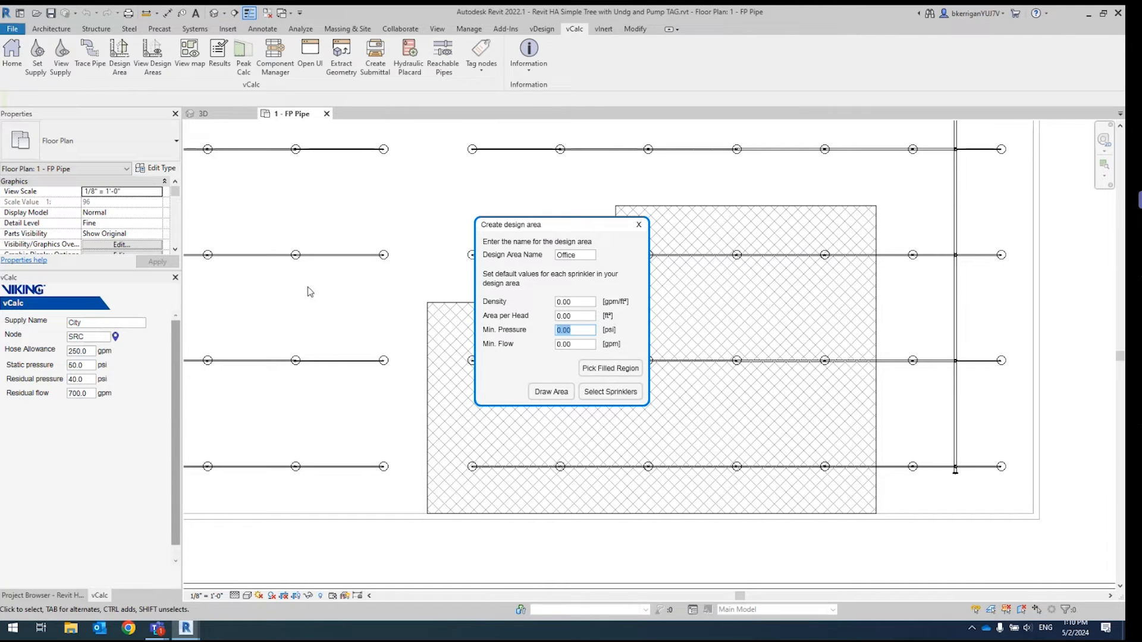
left_click(591, 329)
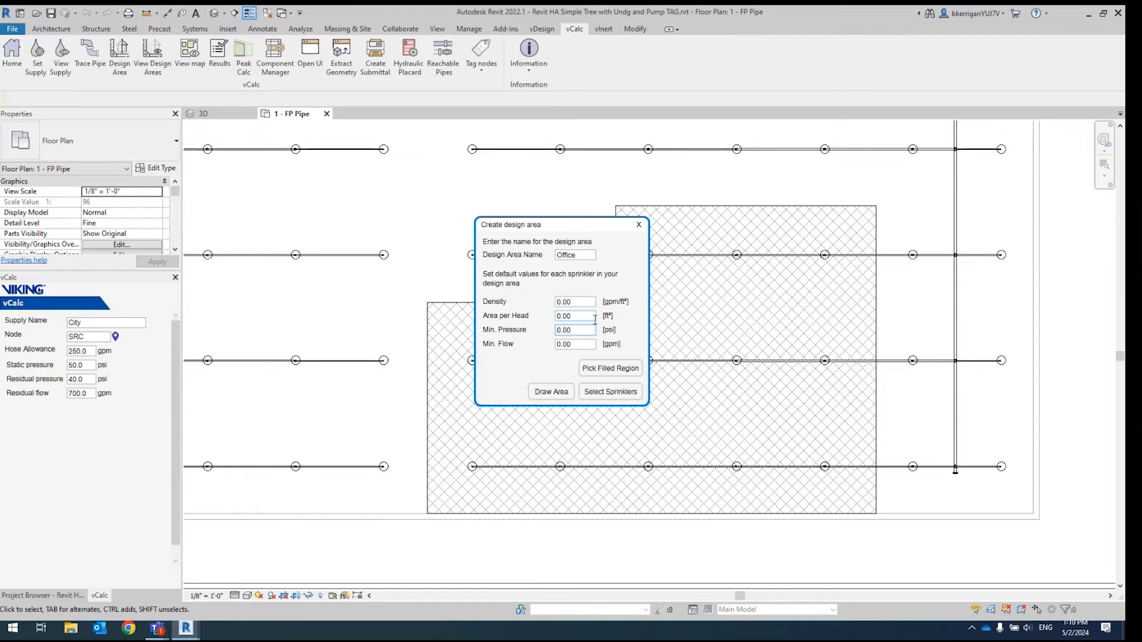
left_click_drag(587, 330, 548, 336)
type("7.00")
key("Tab")
double_click(582, 303)
type("0.2")
type("13")
Define the Office design area by picking the crosshatched filled region in the floor plan.
left_click_drag(540, 231, 309, 205)
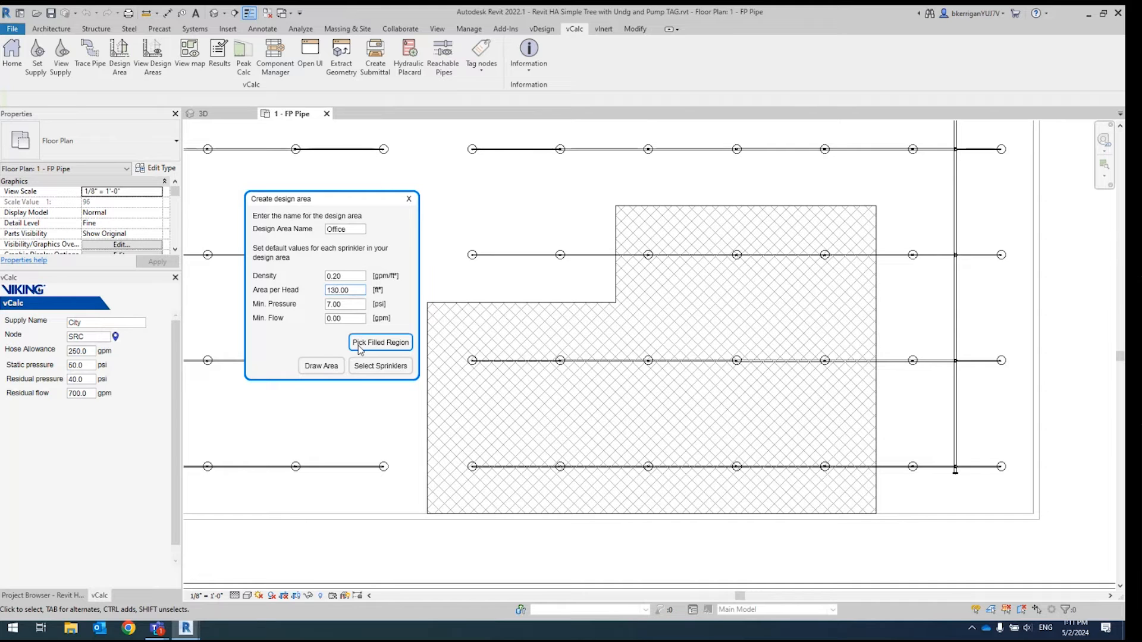
left_click(359, 345)
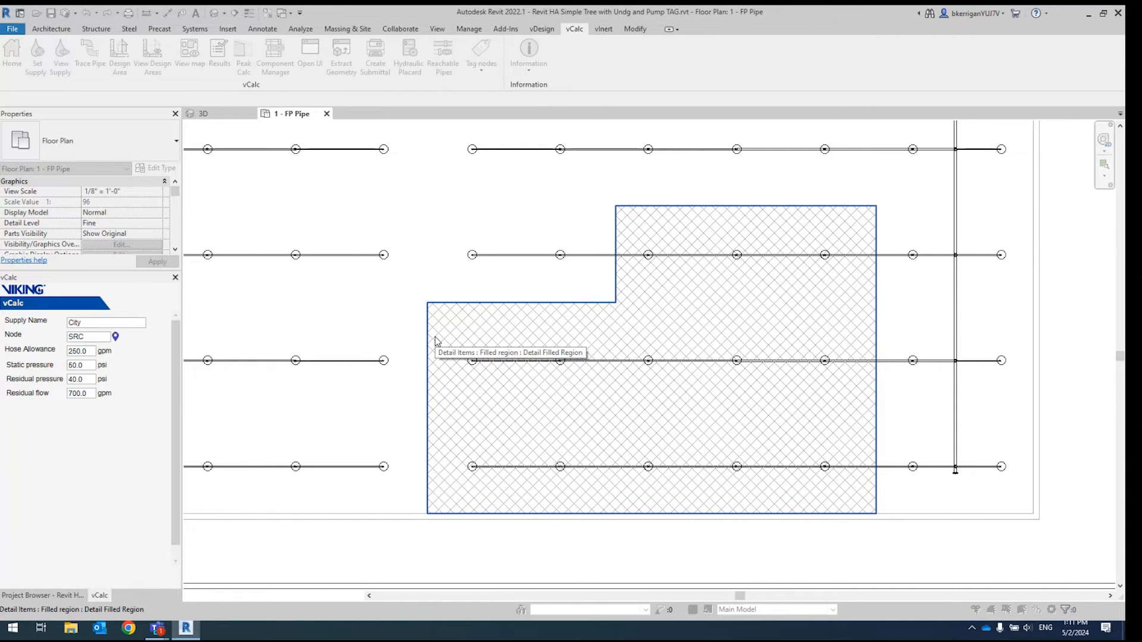
left_click(538, 326)
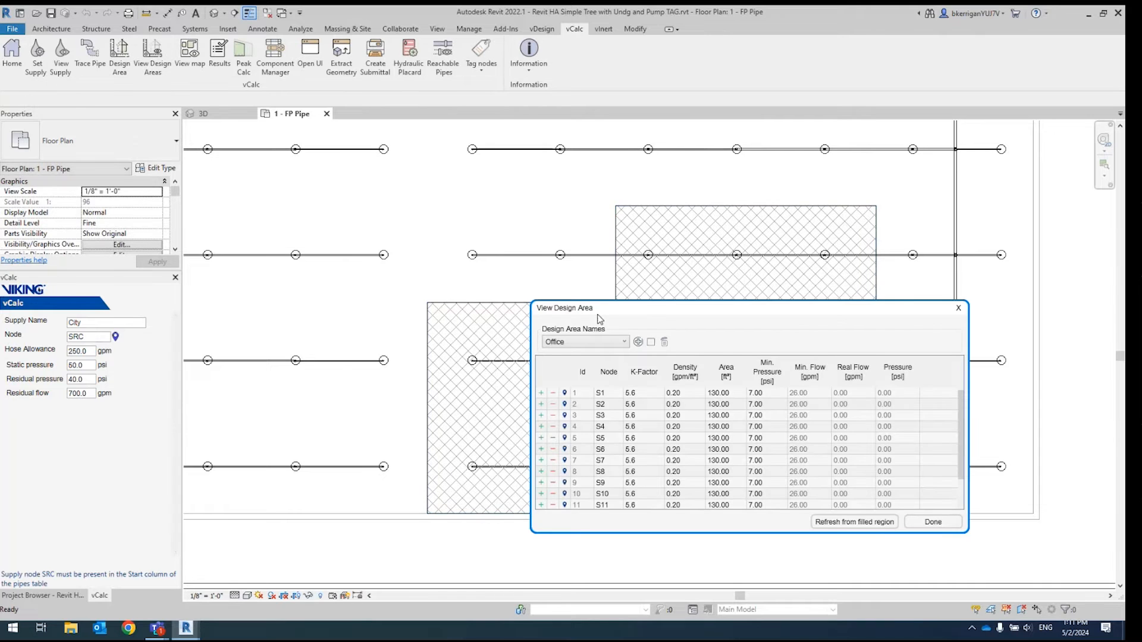
Review the Office design area's sprinkler rows, including the K-factor, density, area and minimum pressure of S1.
left_click_drag(599, 372, 356, 176)
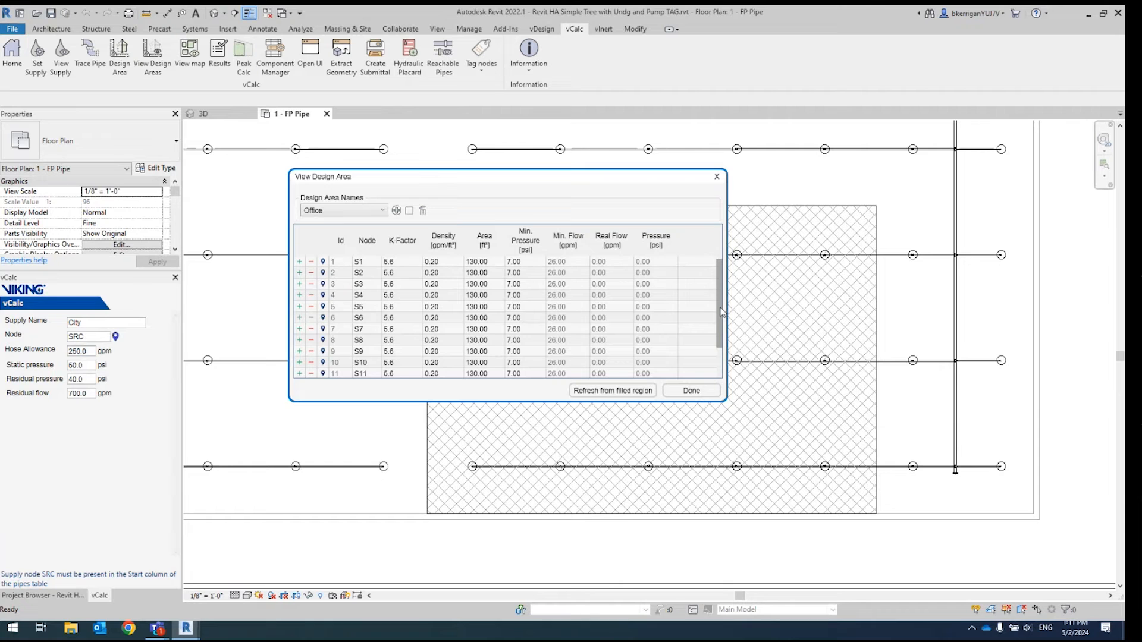
left_click_drag(721, 317, 721, 349)
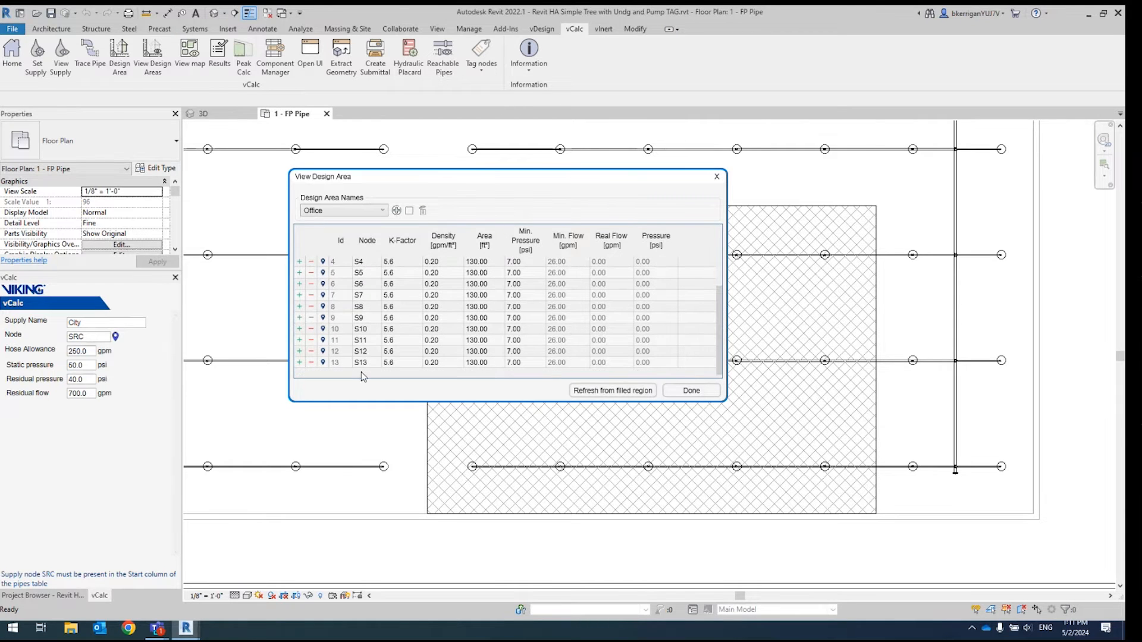
scroll(371, 368, "up", 3)
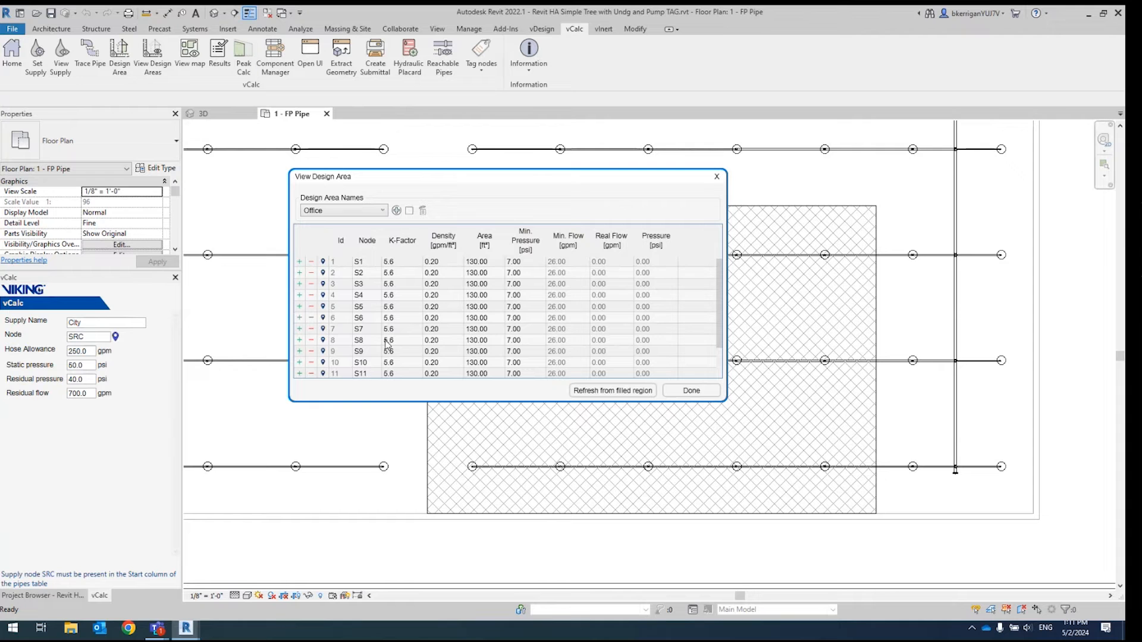
left_click(401, 265)
left_click(456, 264)
left_click(481, 266)
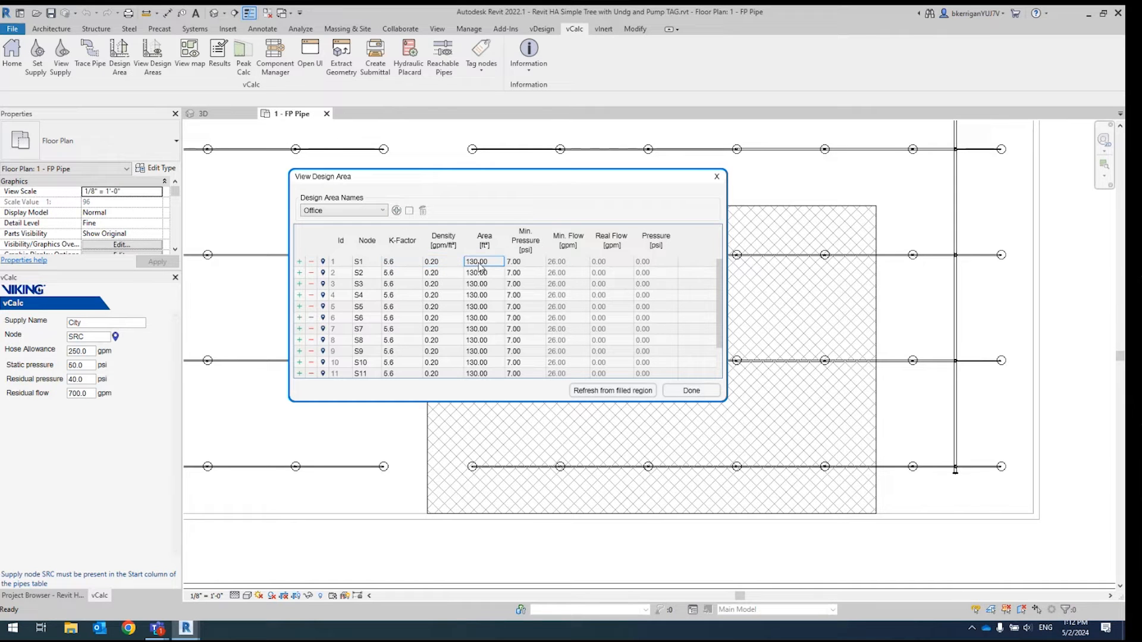
left_click(522, 264)
Change the K-factor of sprinkler S1 to 8 and apply it to all rows of the Office design area.
left_click(401, 264)
type("8")
left_click(444, 262)
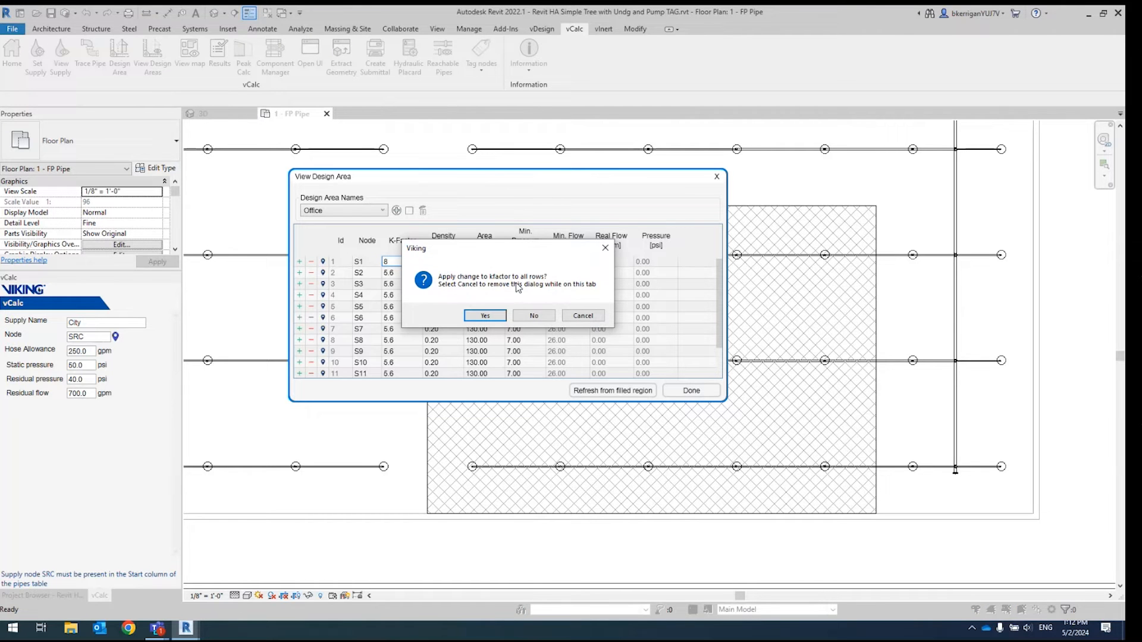
left_click_drag(467, 249, 497, 245)
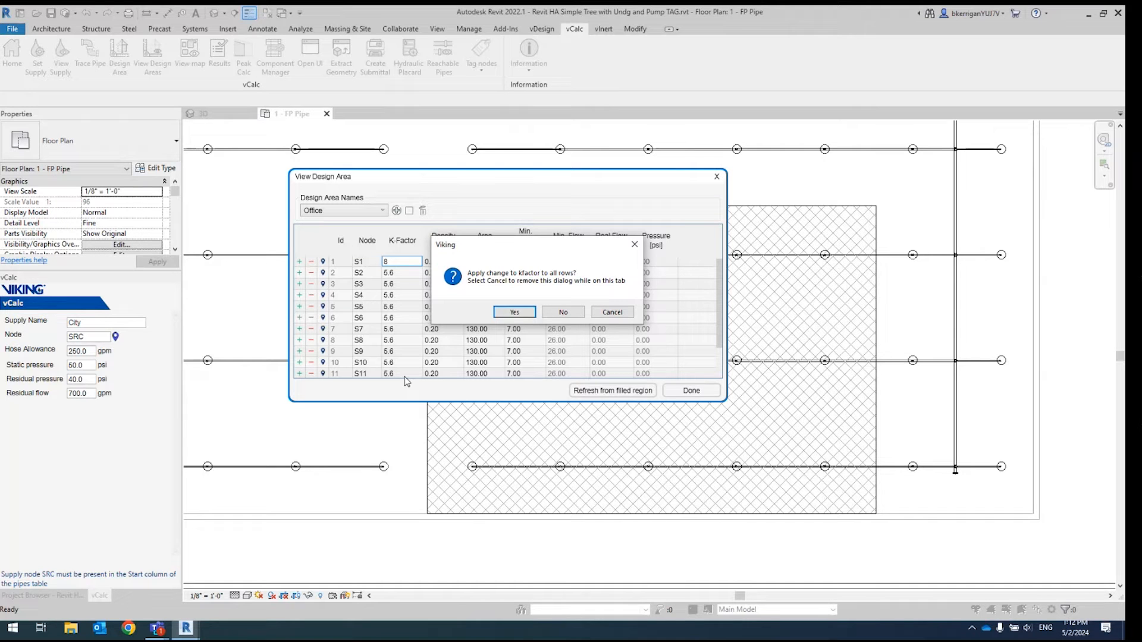
left_click(511, 314)
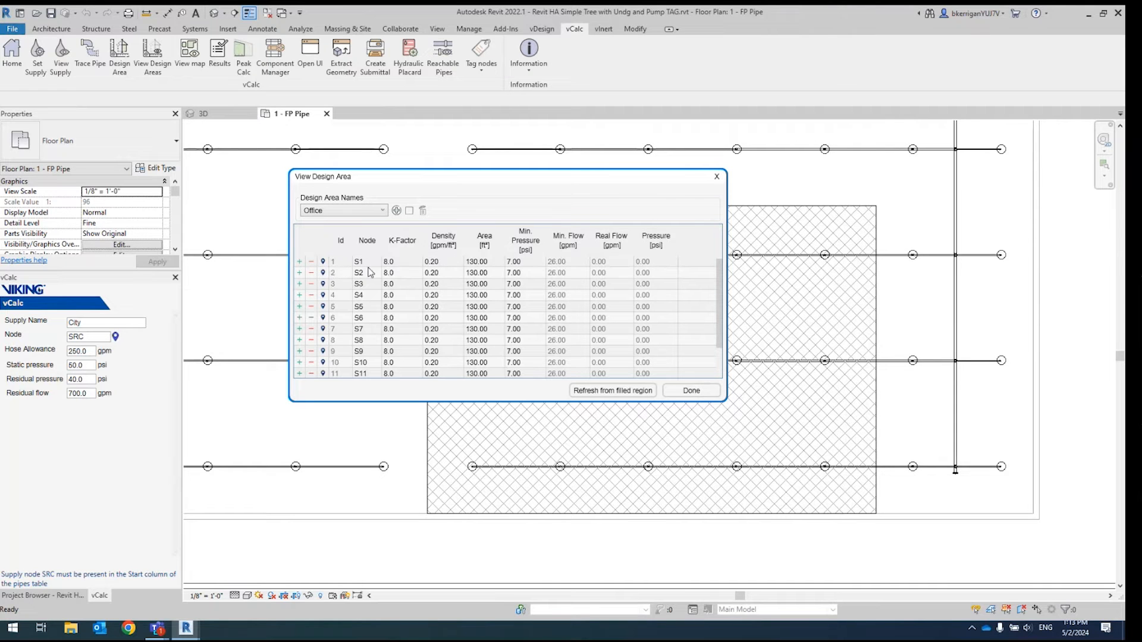
Set the area of sprinkler S1 to 90 ft² without applying it to the other rows, and check the sprinkler list.
left_click(500, 263)
type("90")
key("Return")
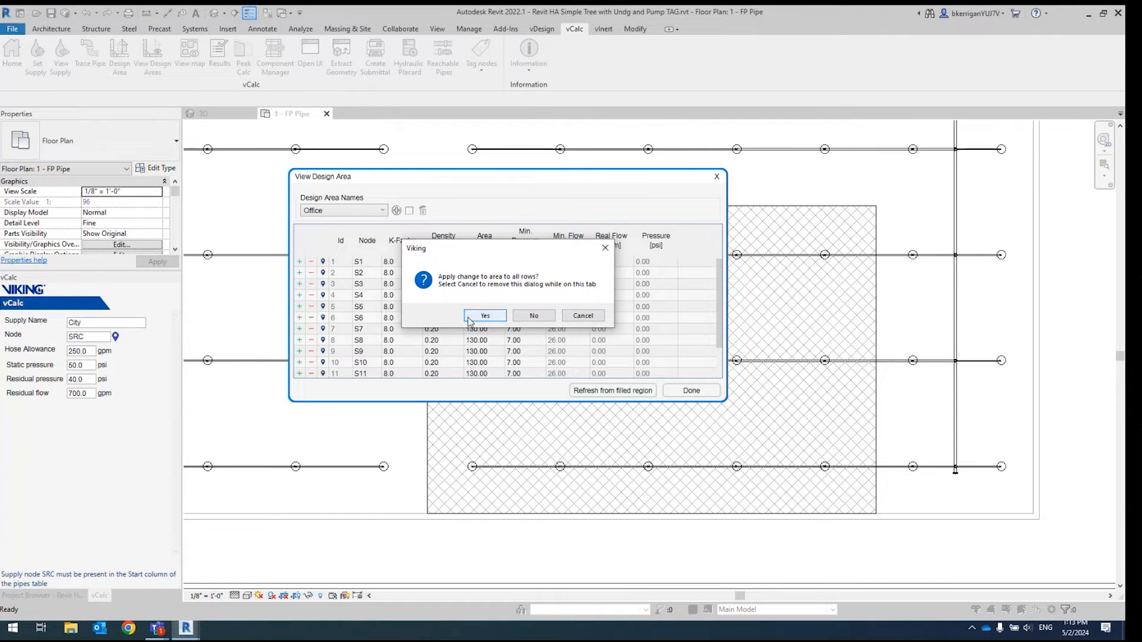
left_click(526, 316)
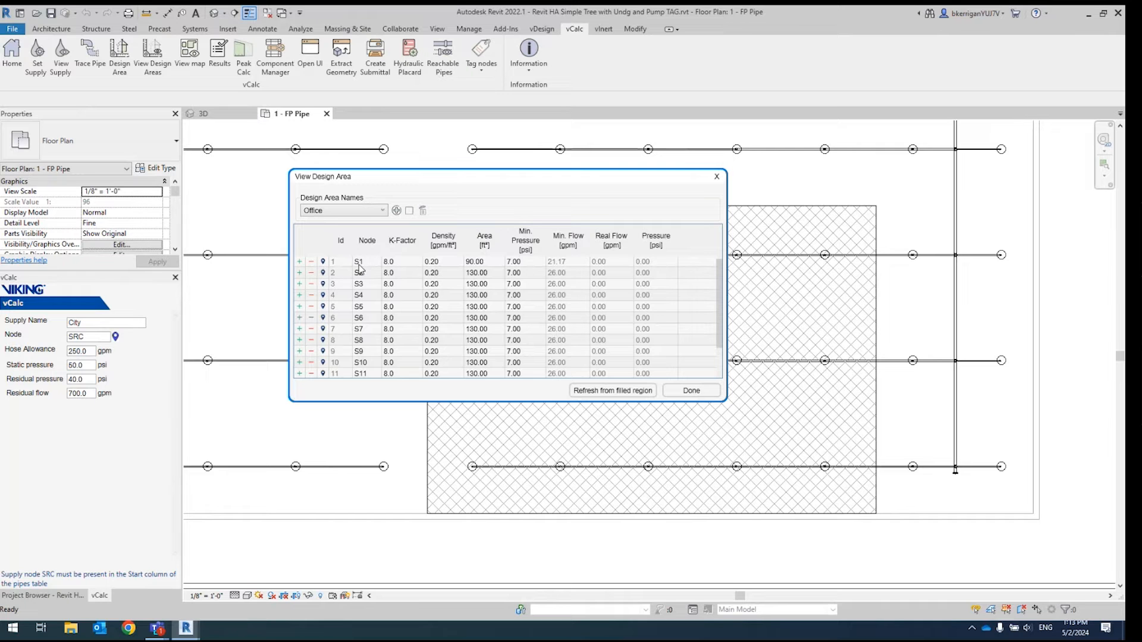
left_click_drag(721, 276, 722, 306)
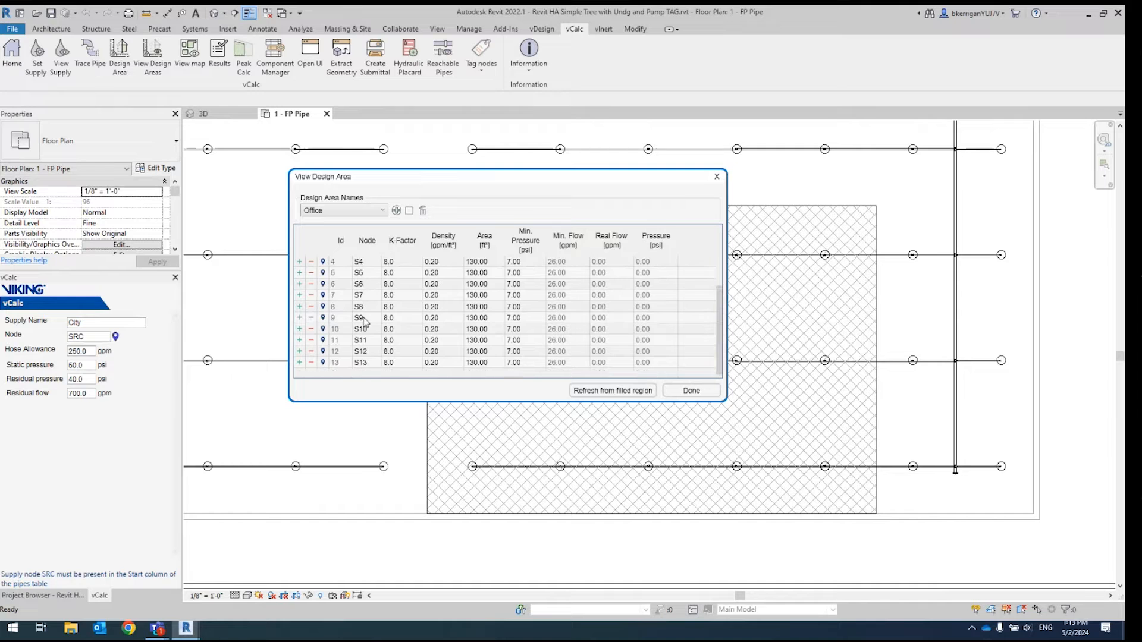
scroll(314, 340, "up", 1)
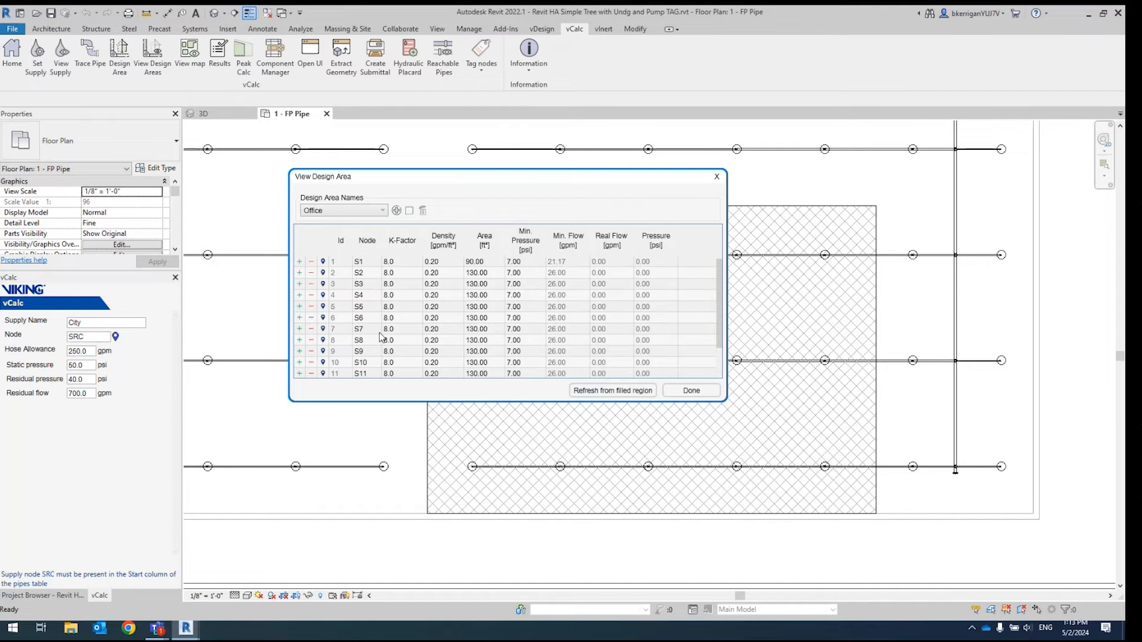
Locate sprinklers S5 and S10 of the Office design area in the floor plan, then close the design area list.
left_click(323, 307)
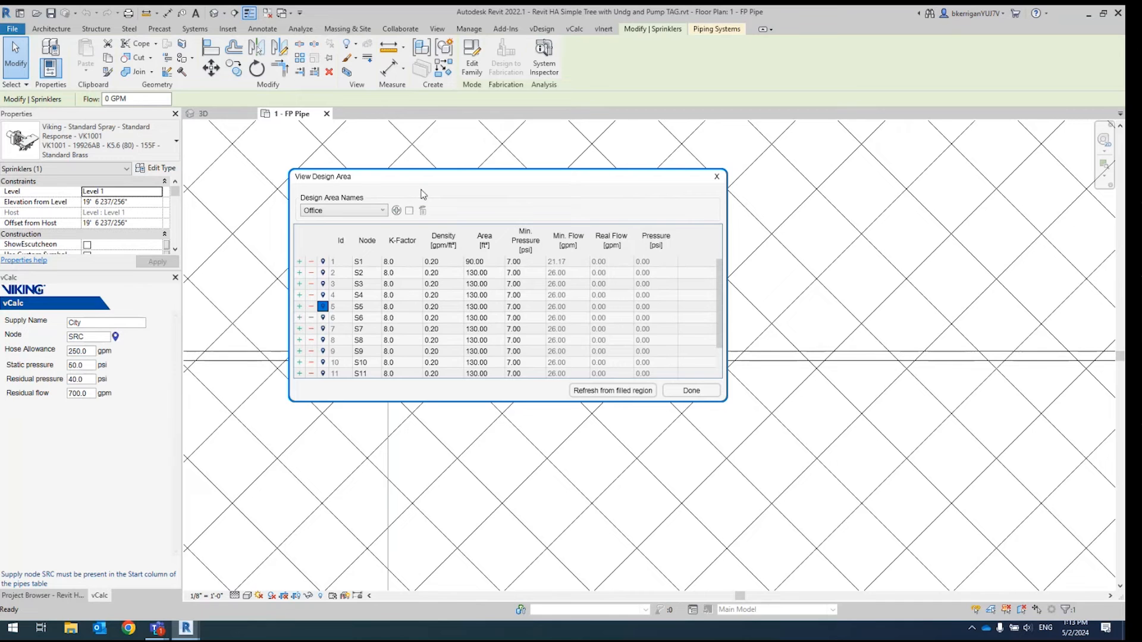
left_click_drag(421, 181, 145, 119)
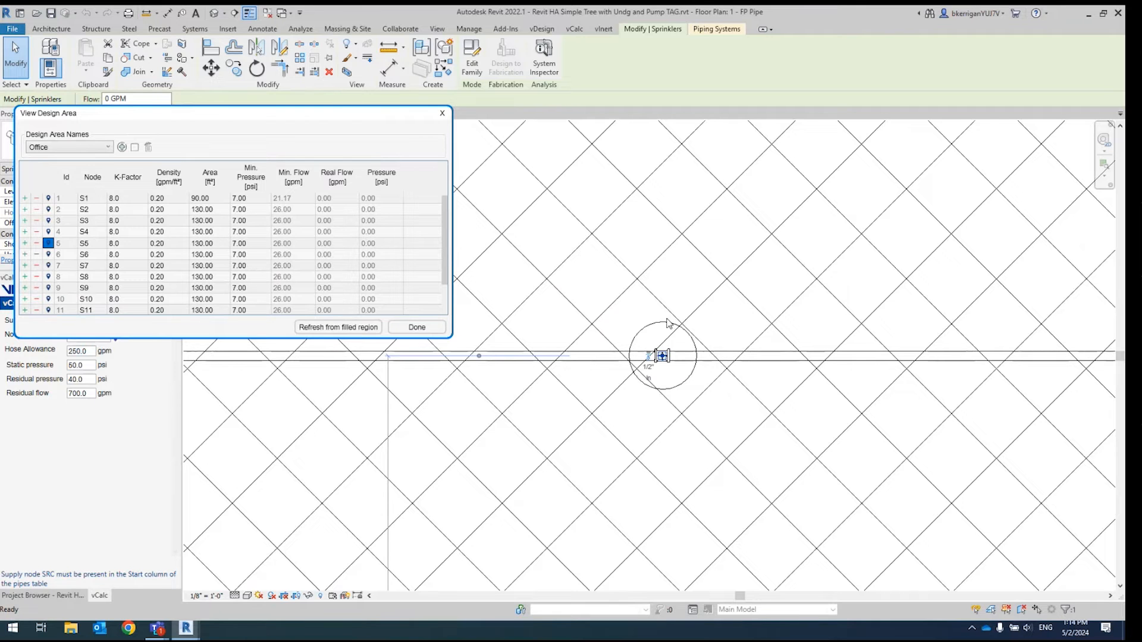
left_click(49, 299)
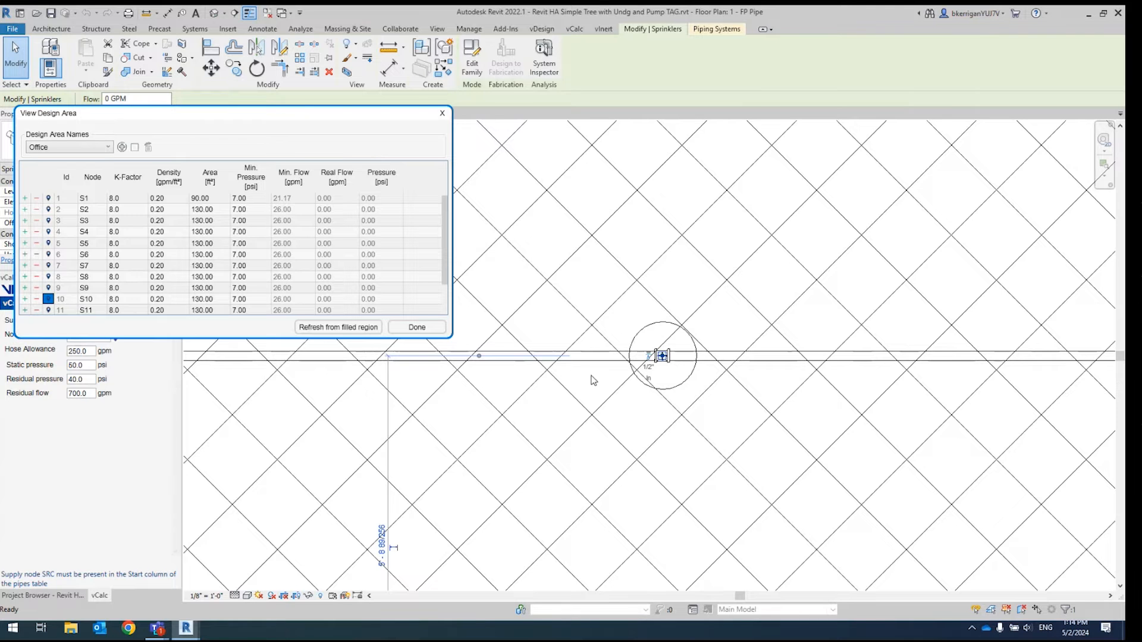
scroll(592, 380, "down", 5)
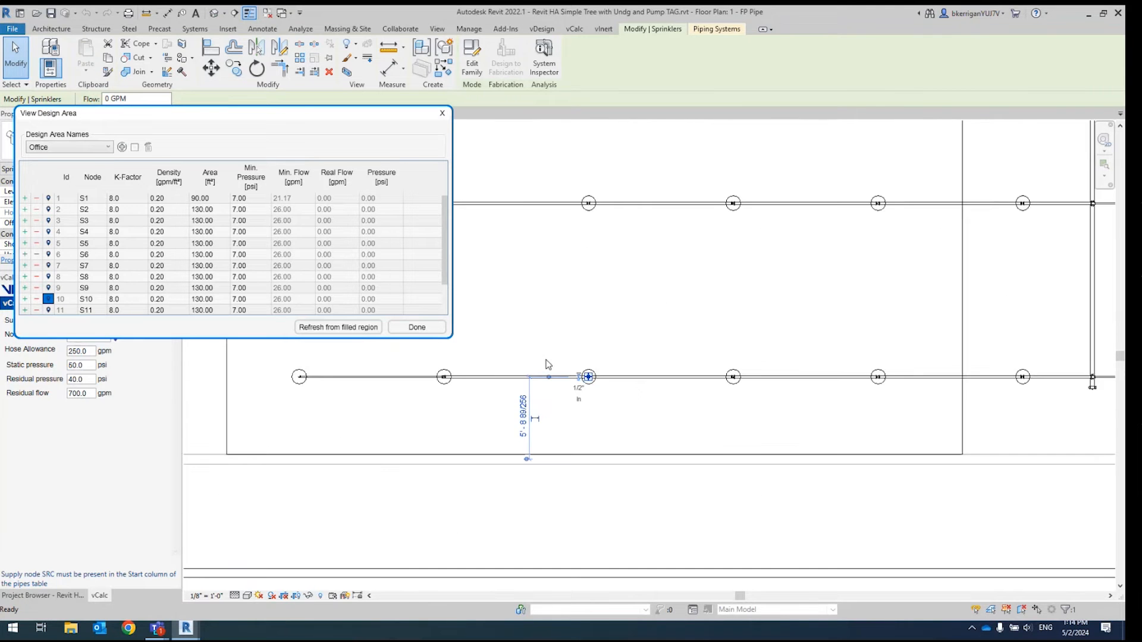
scroll(548, 364, "down", 2)
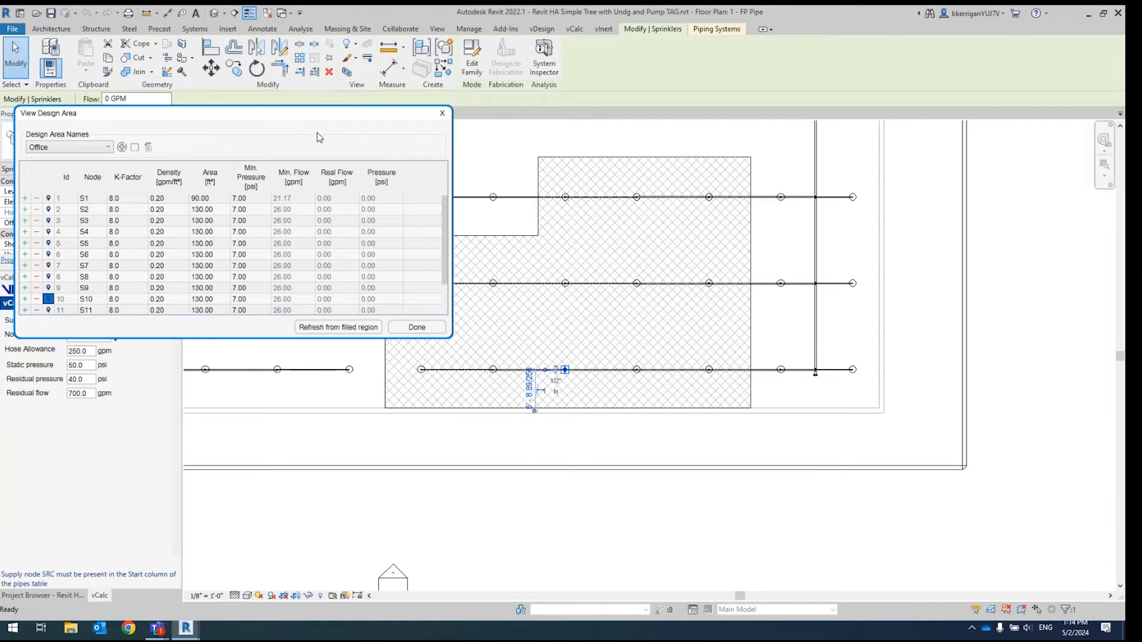
left_click_drag(318, 117, 651, 147)
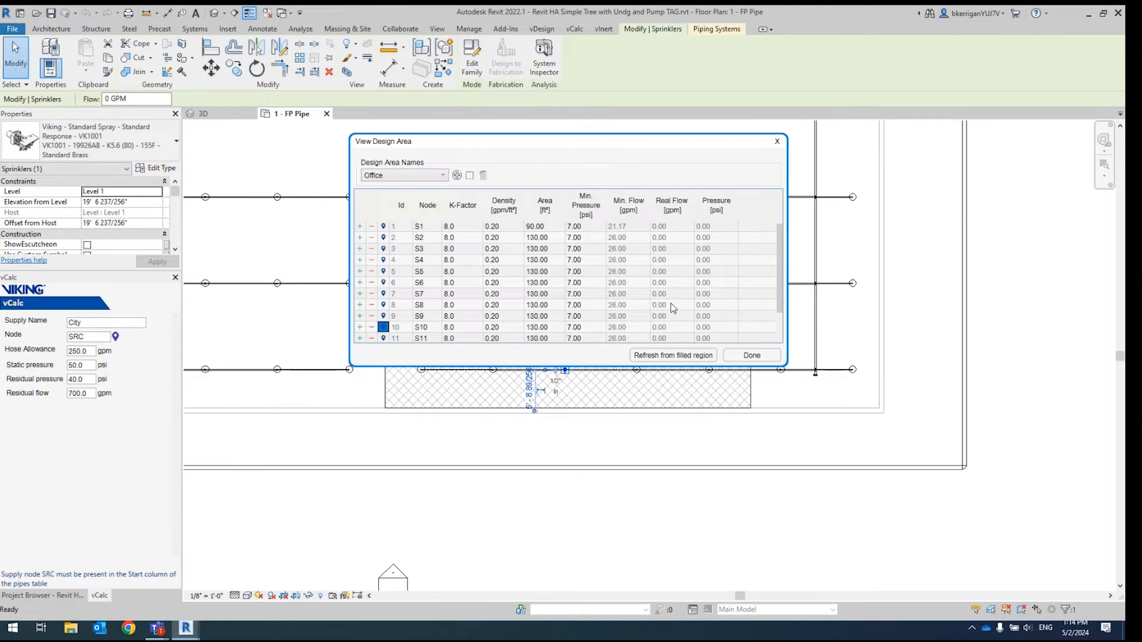
left_click(743, 357)
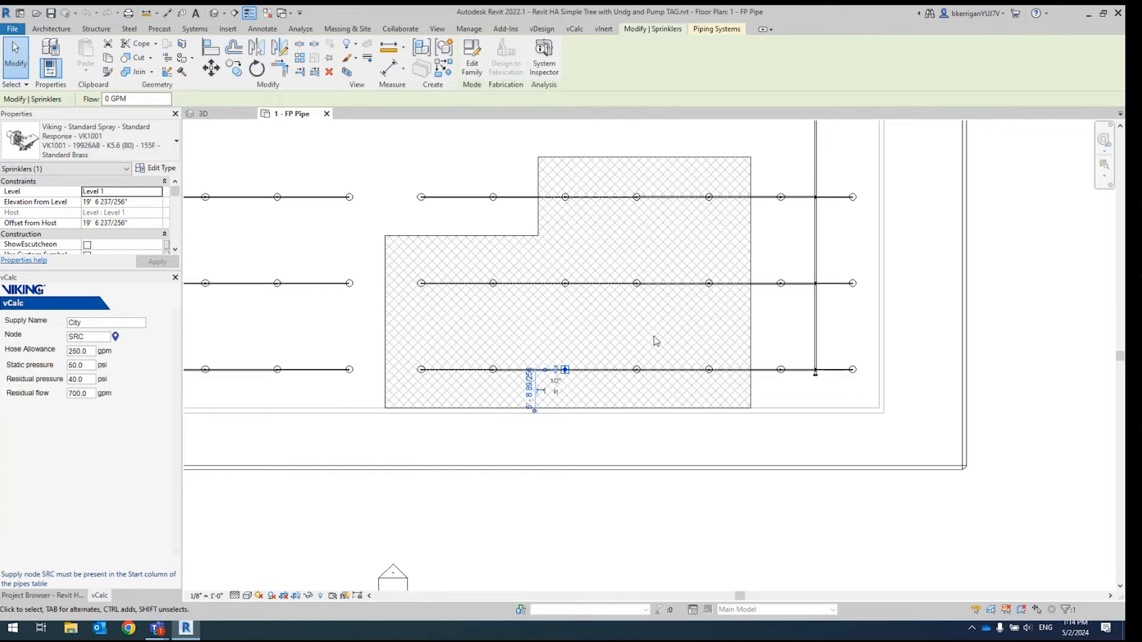
Examine the water supply, pump, underground loop and riser piping in the 3D view.
left_click(219, 119)
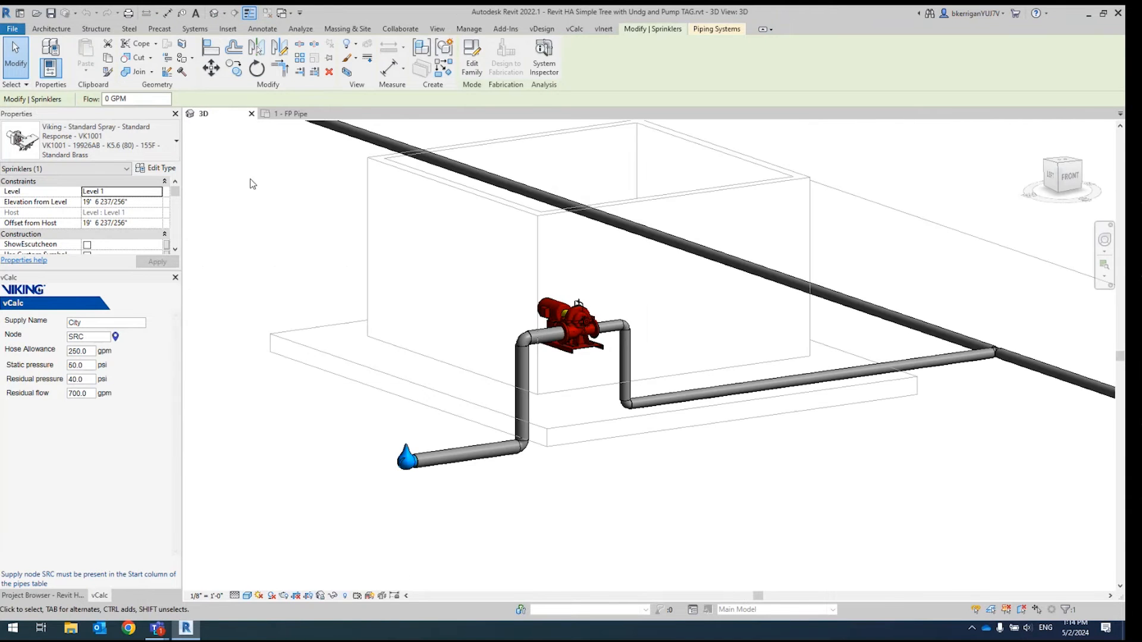
scroll(637, 526, "down", 2)
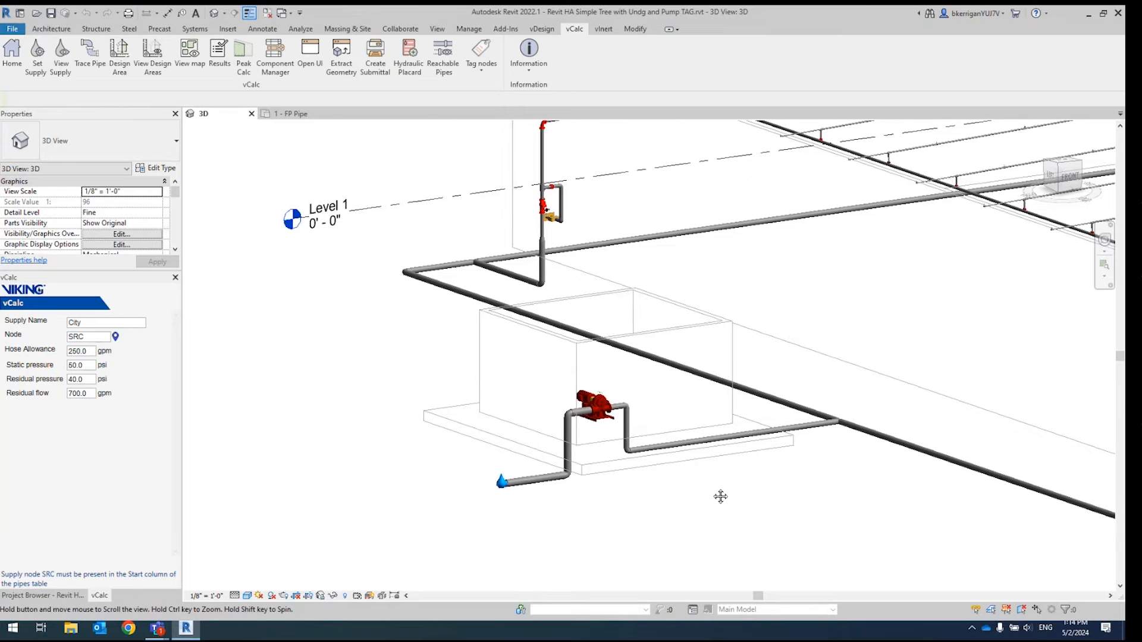
middle_click_drag(721, 496, 568, 516)
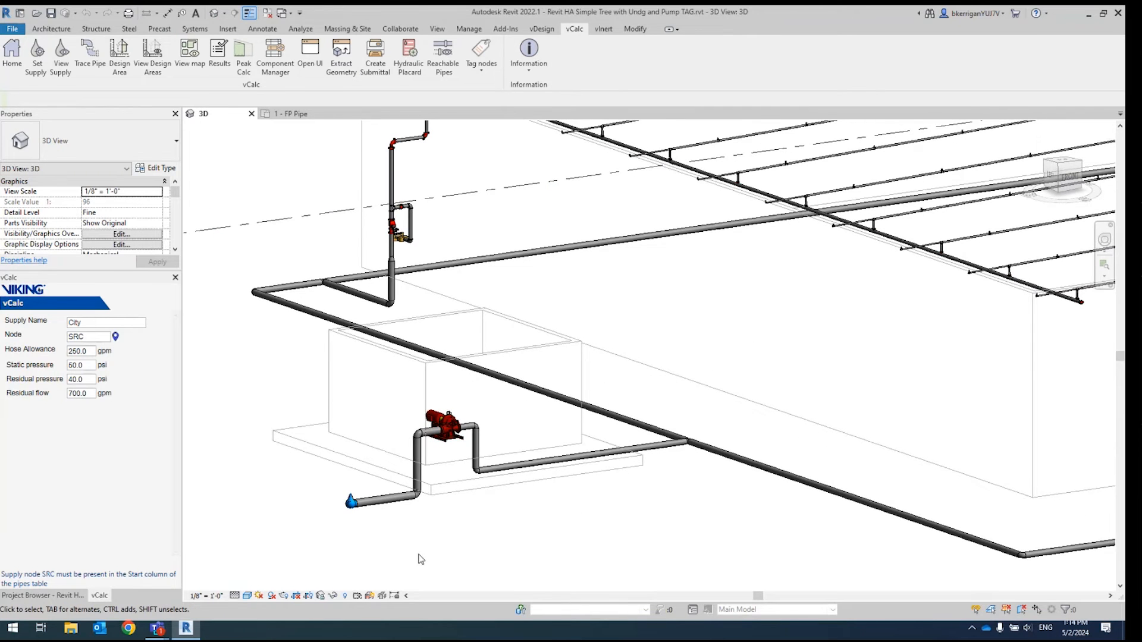
middle_click_drag(419, 562, 383, 514)
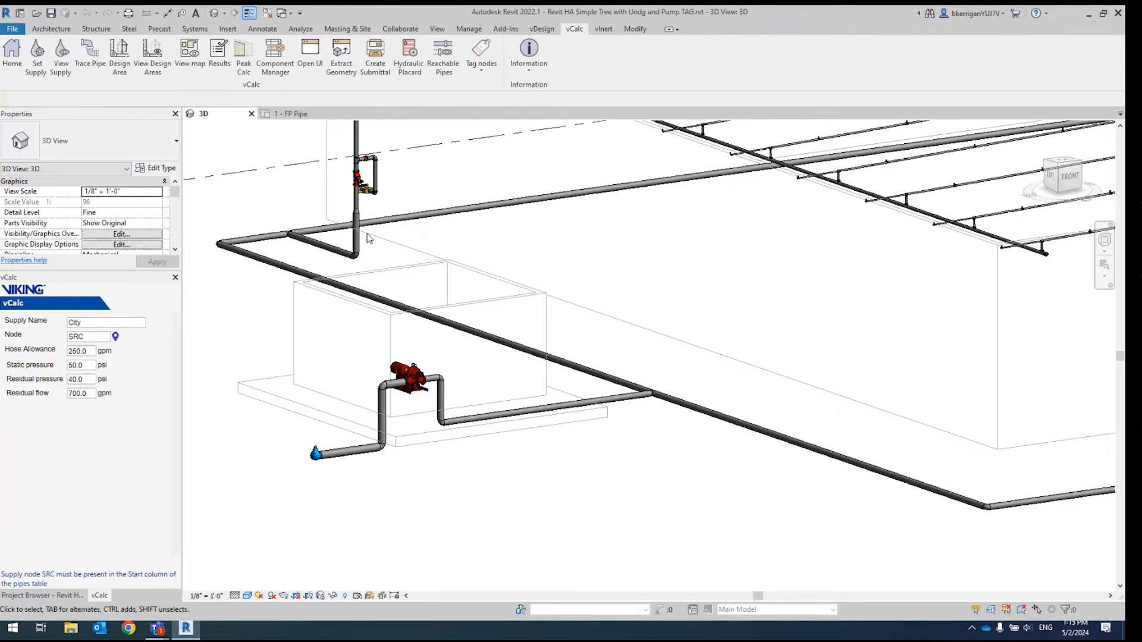
scroll(343, 202, "down", 1)
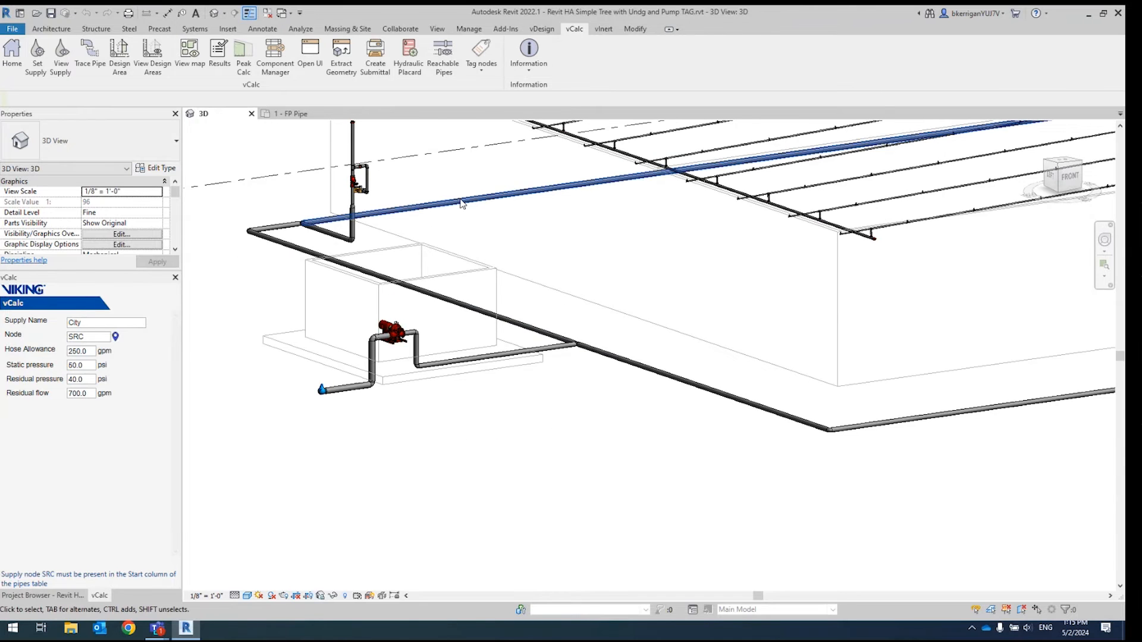
middle_click_drag(467, 198, 471, 255)
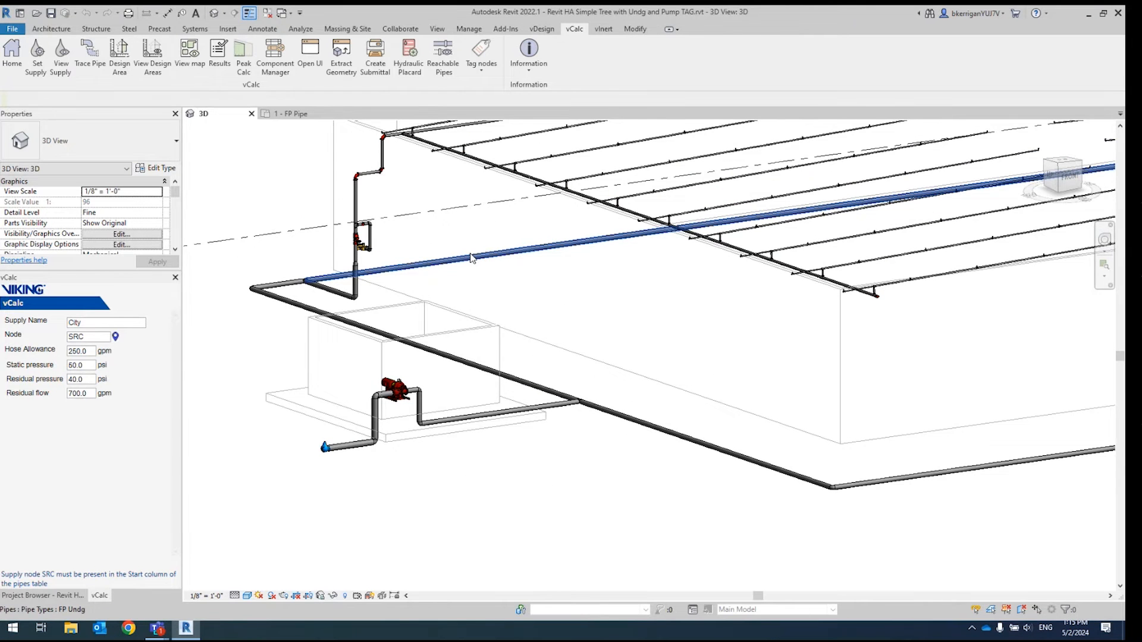
middle_click_drag(629, 463, 606, 464)
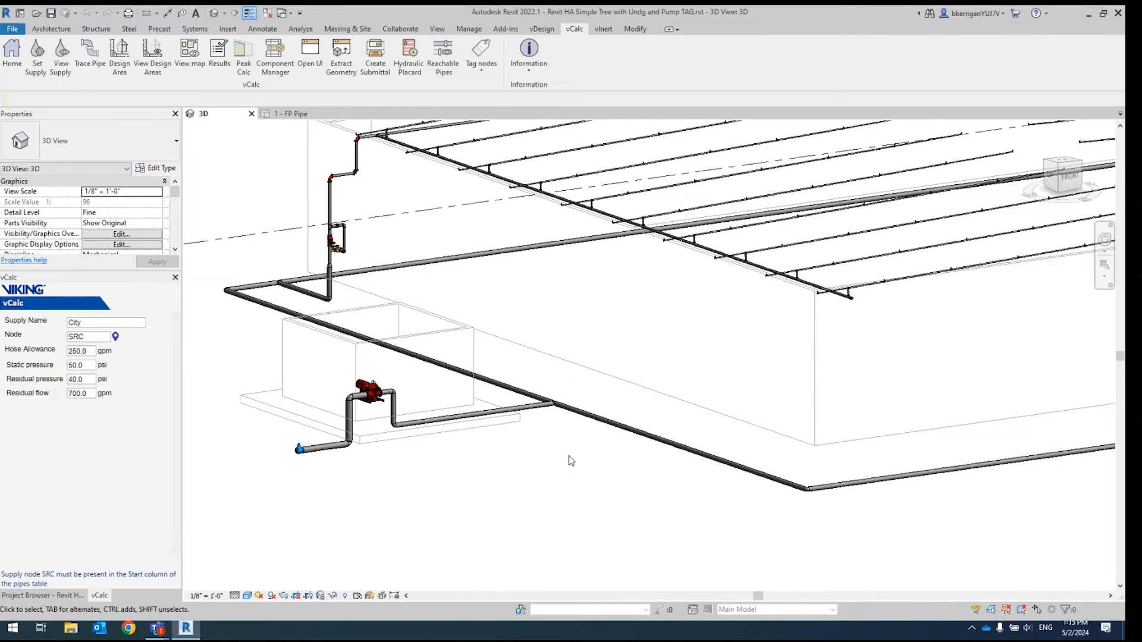
scroll(565, 456, "down", 1)
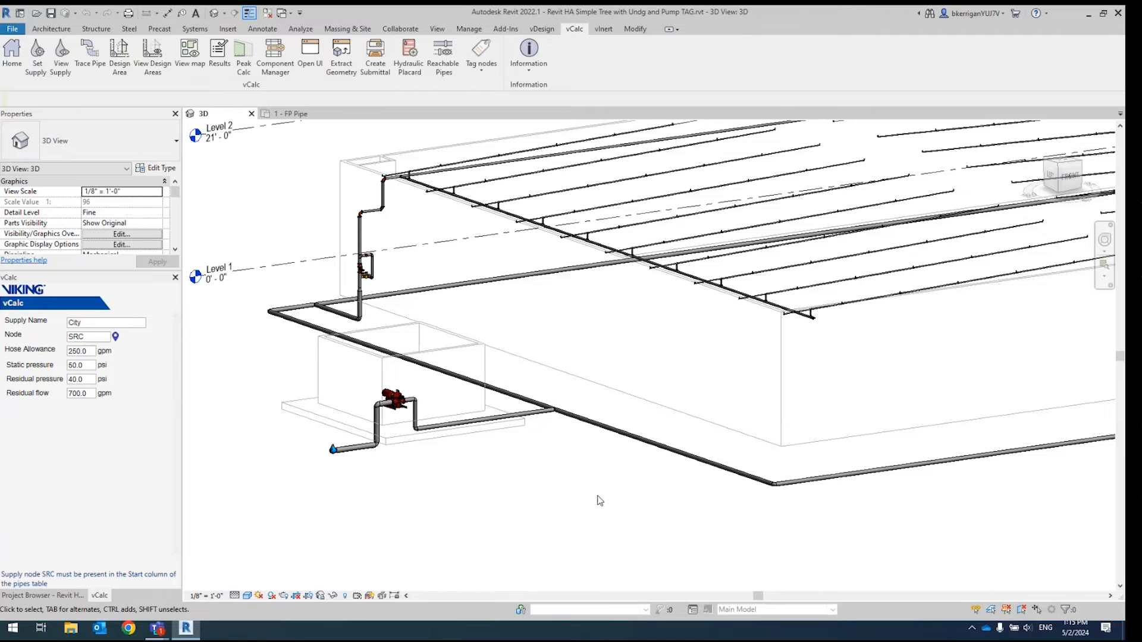
Select the entire connected pipe network from an underground pipe to check its connectivity, then clear the selection.
middle_click_drag(609, 484, 607, 440, "shift")
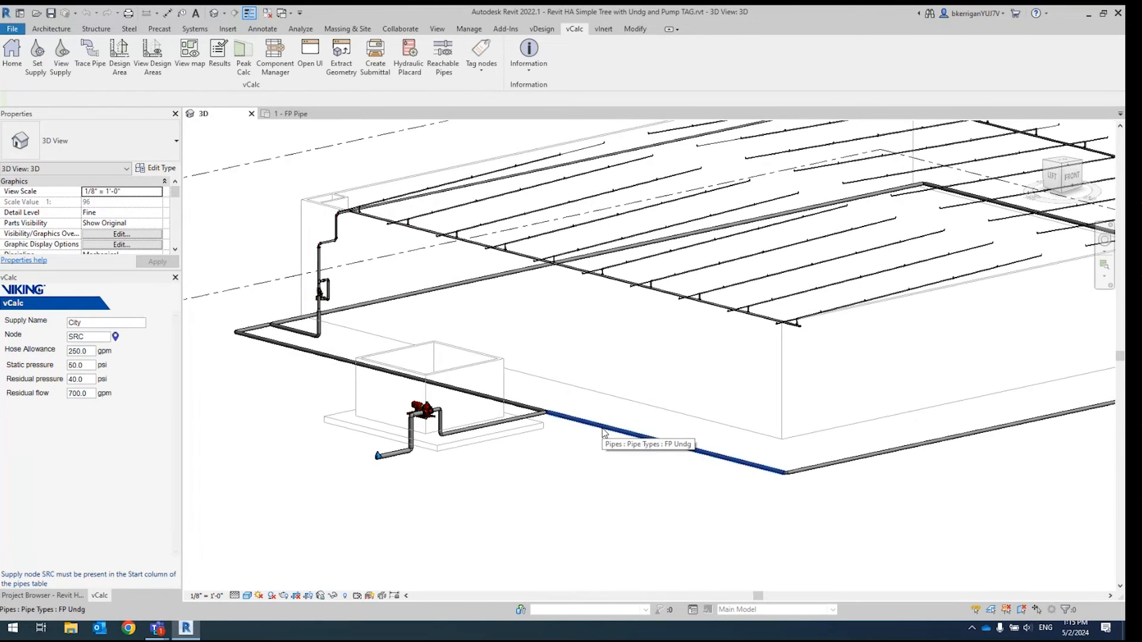
key("Tab")
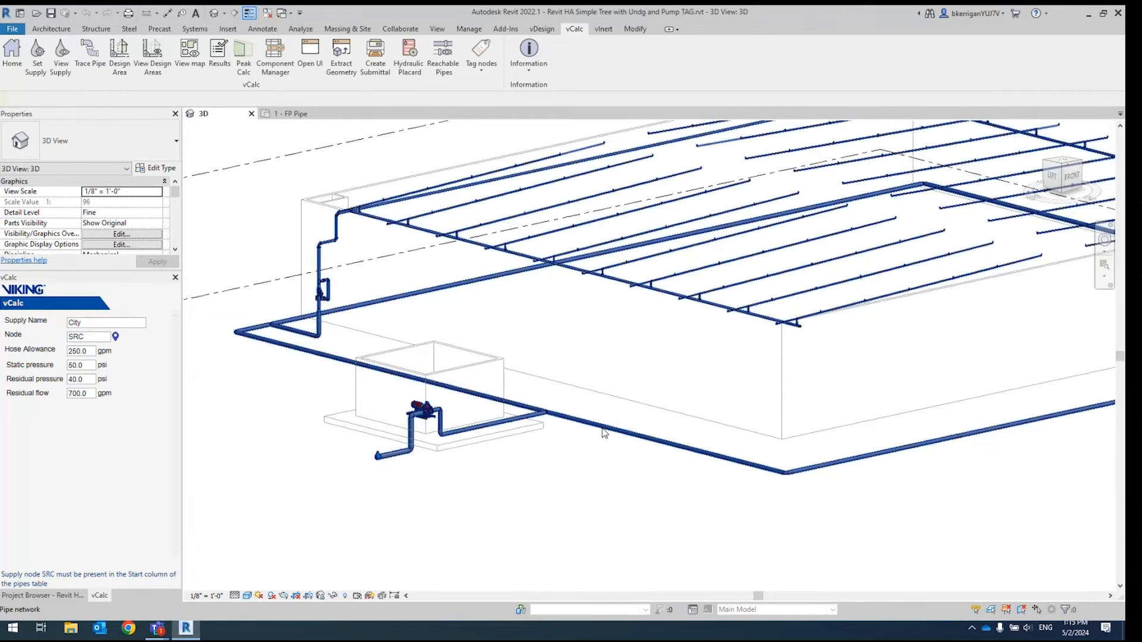
left_click(604, 433)
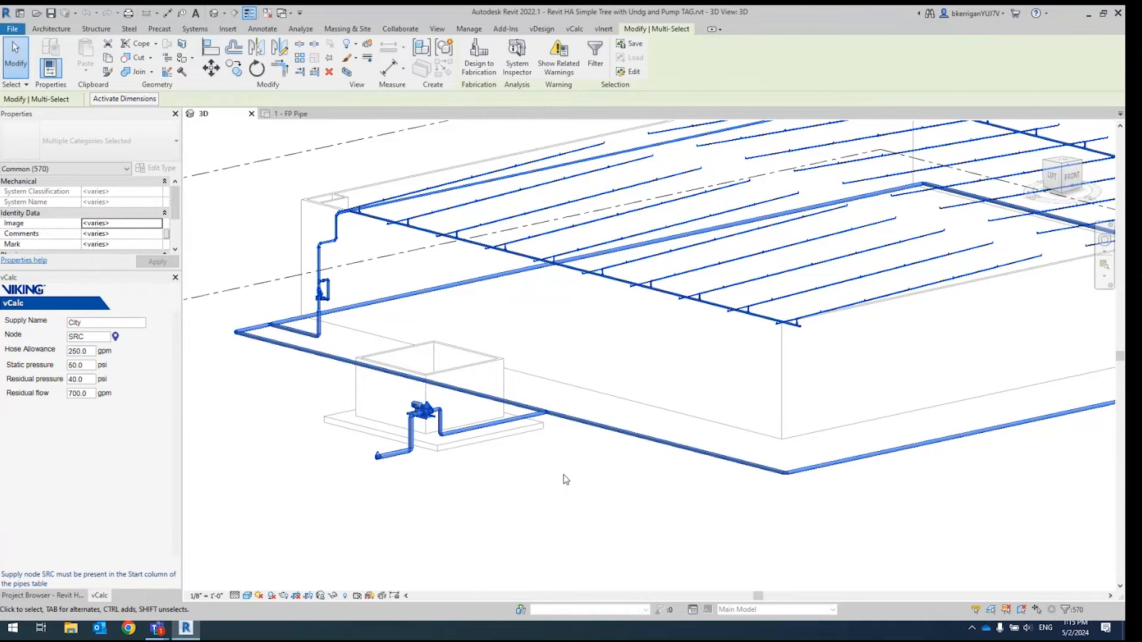
key("Escape")
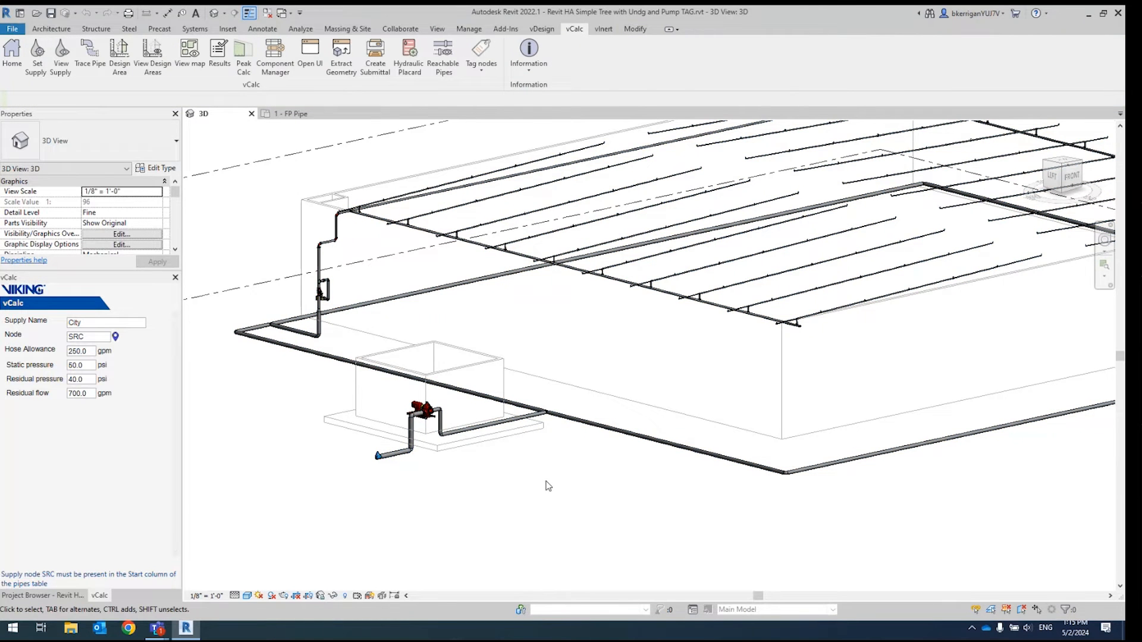
Color the reachable pipes blue with the Reachable Pipes utility with half tone turned off, and inspect the colored network.
left_click(441, 67)
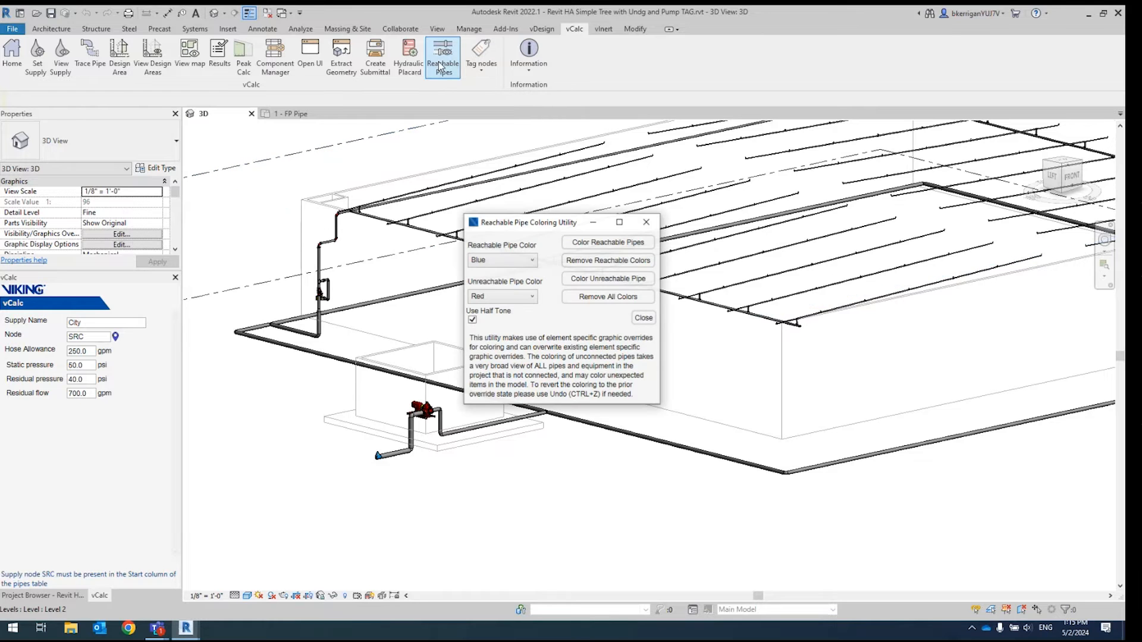
left_click_drag(508, 223, 390, 192)
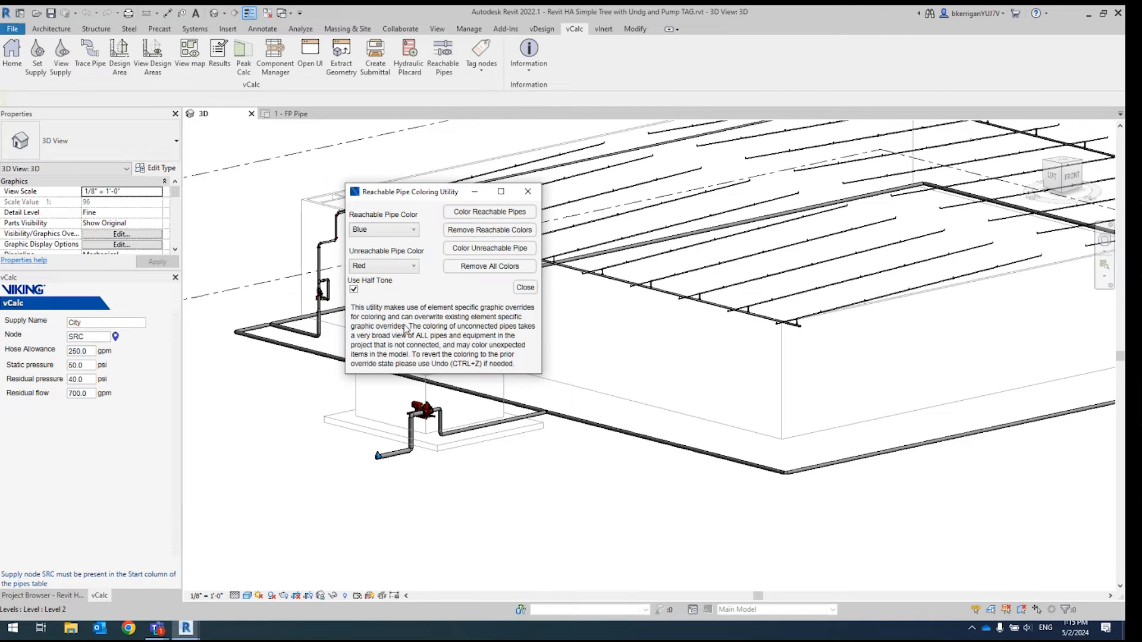
left_click(354, 290)
left_click(473, 217)
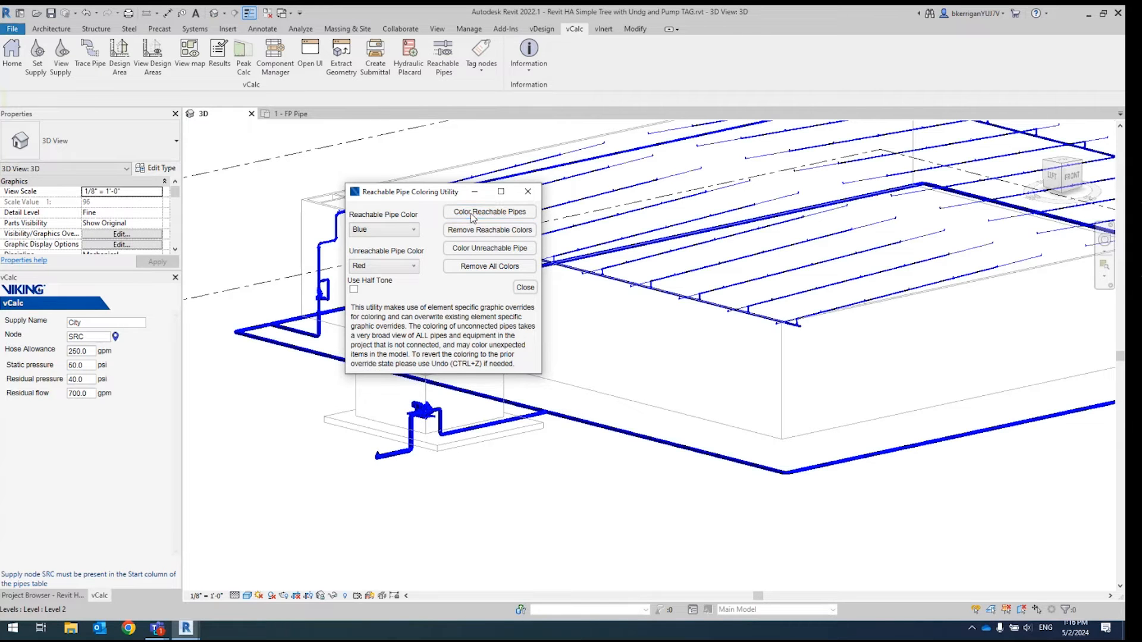
middle_click(977, 343)
middle_click_drag(977, 344, 886, 327)
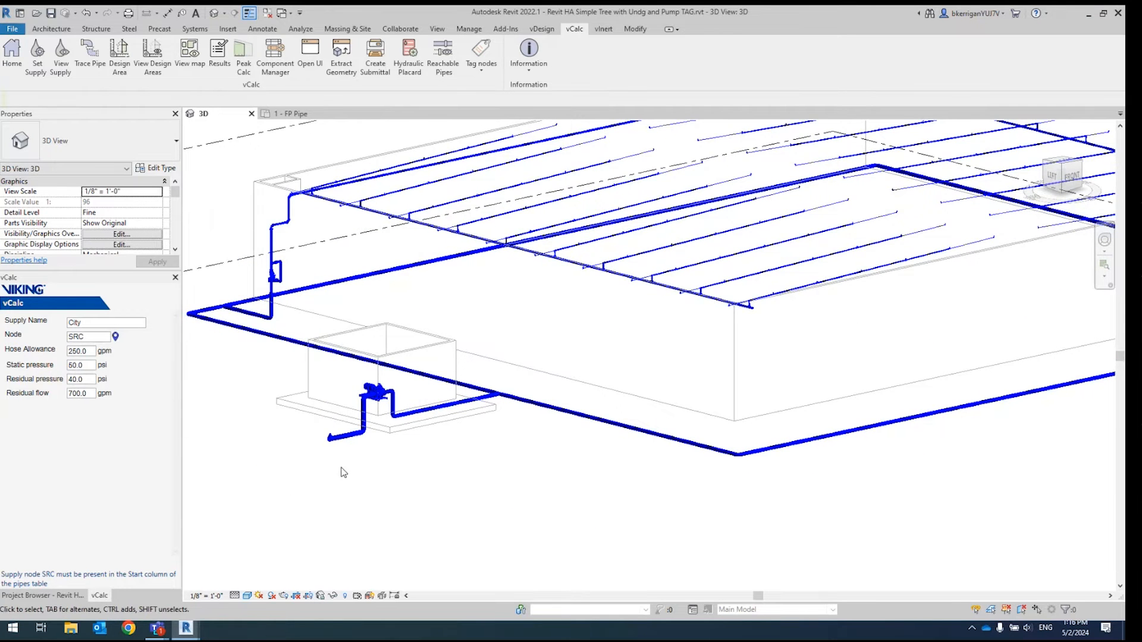
middle_click_drag(344, 473, 366, 507)
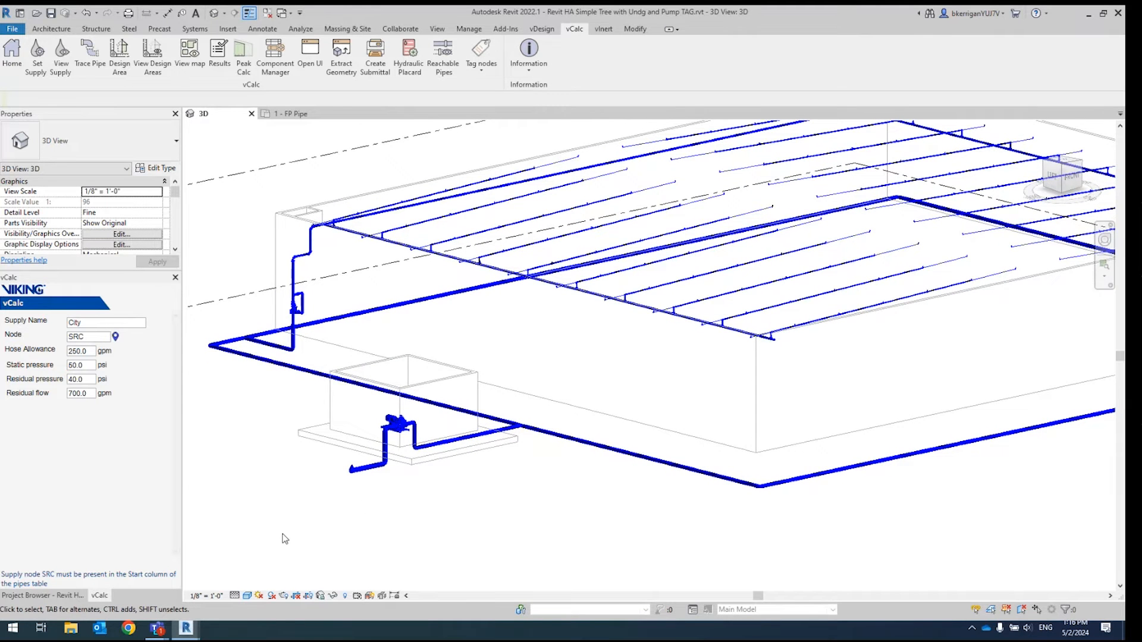
Bring back the Reachable Pipe Coloring Utility and remove the reachable pipe colors.
mouse_move(189, 628)
left_click(232, 590)
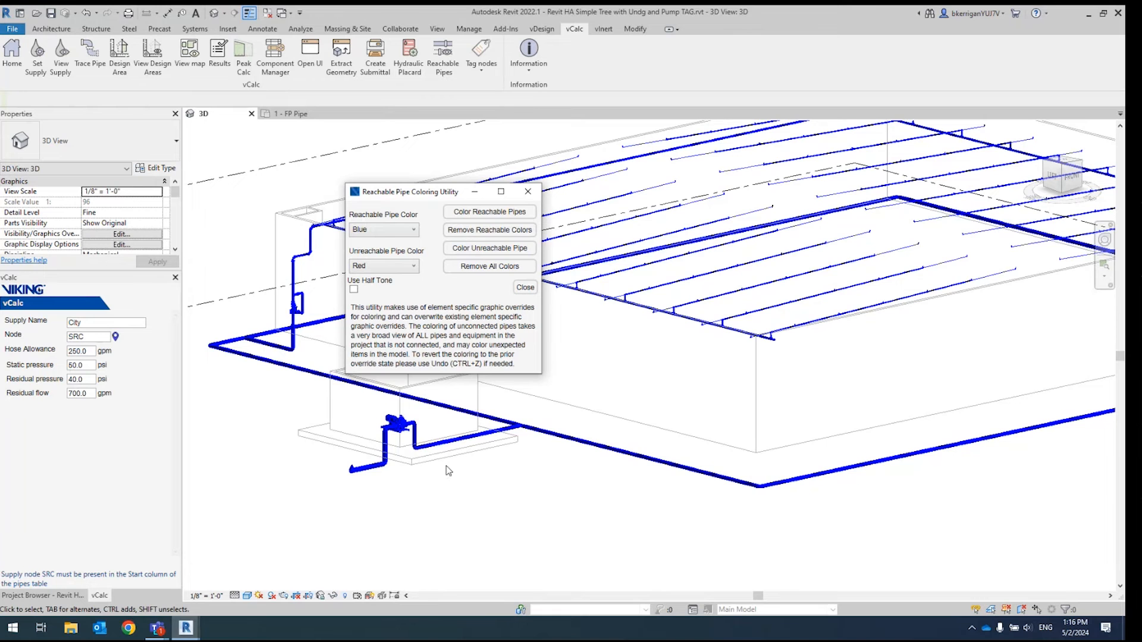
left_click(466, 232)
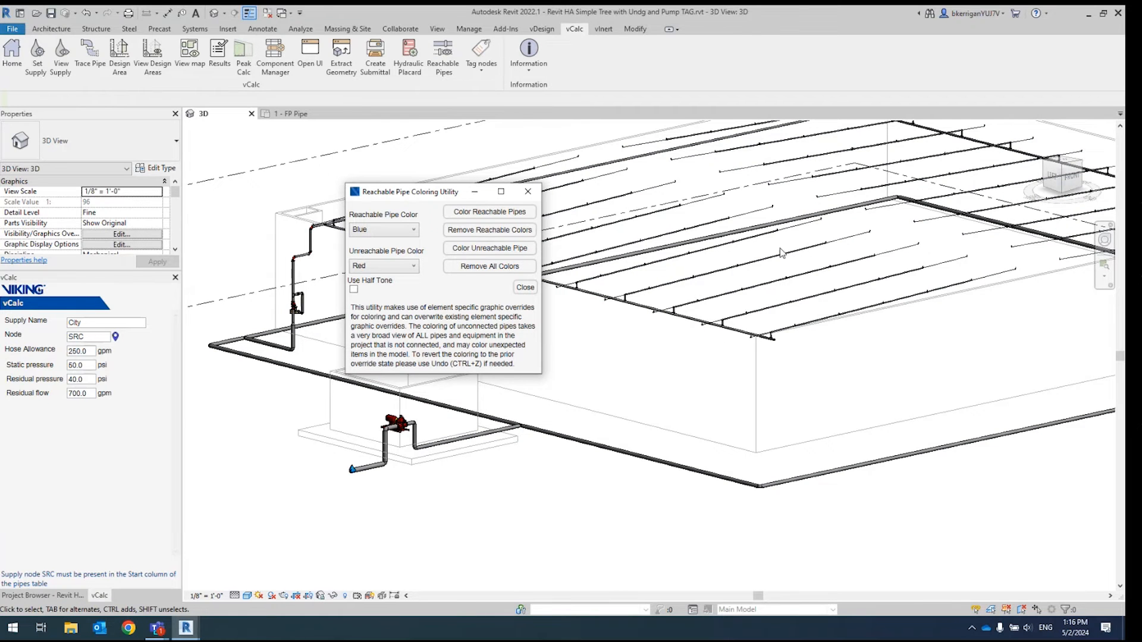
Split the grooved main pipe between two branch line risers near its far end, without deleting the inner segment.
scroll(705, 269, "up", 2)
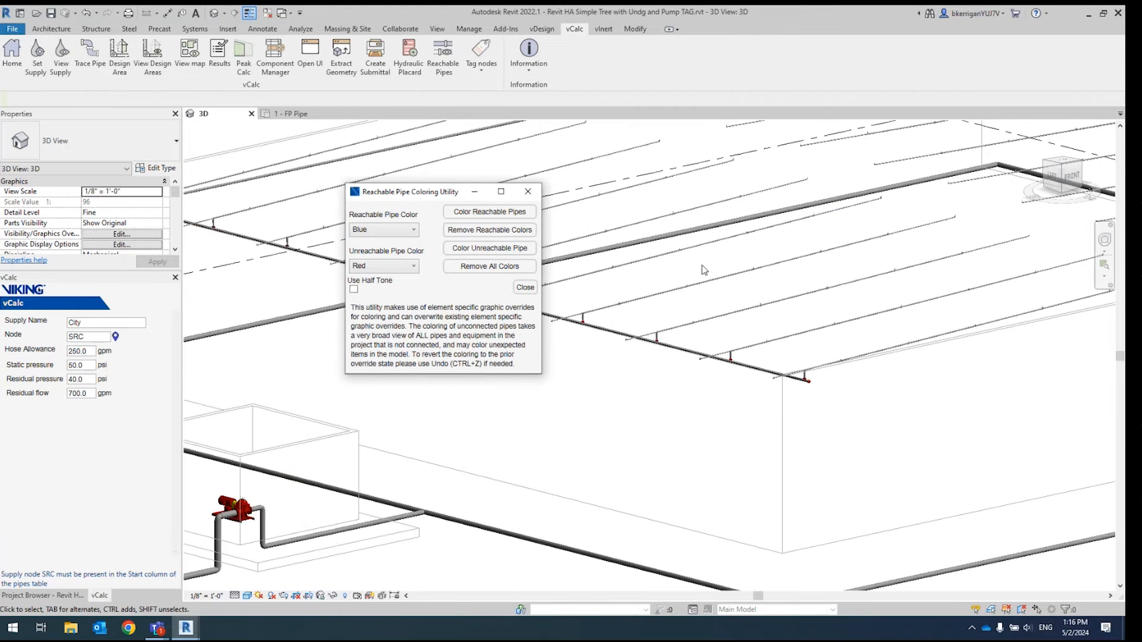
left_click(632, 30)
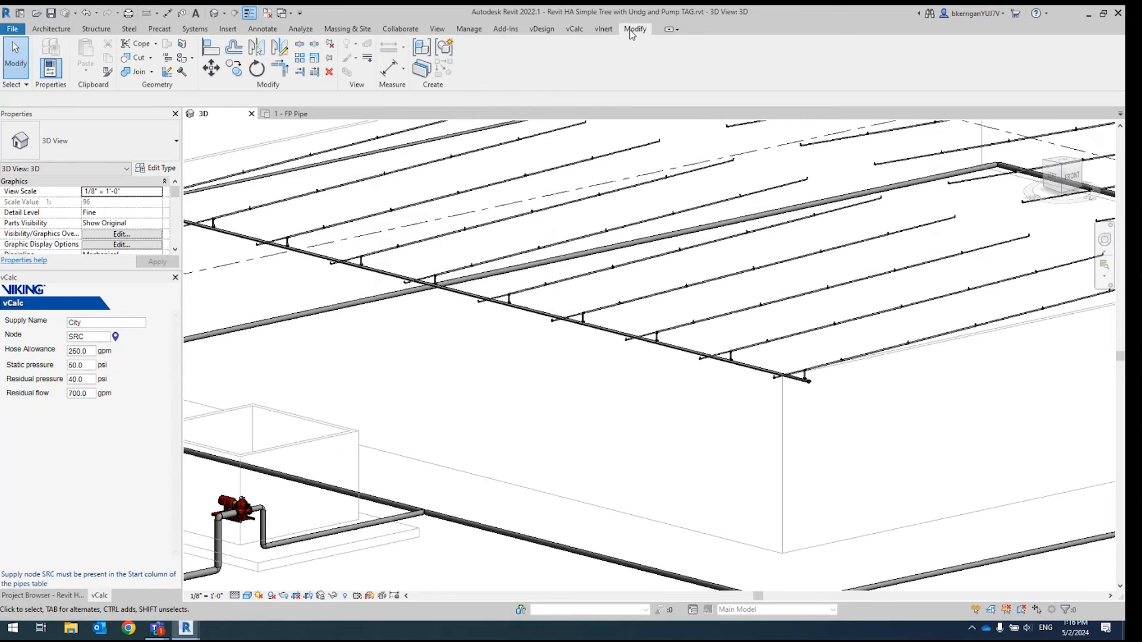
left_click(300, 46)
scroll(611, 345, "up", 3)
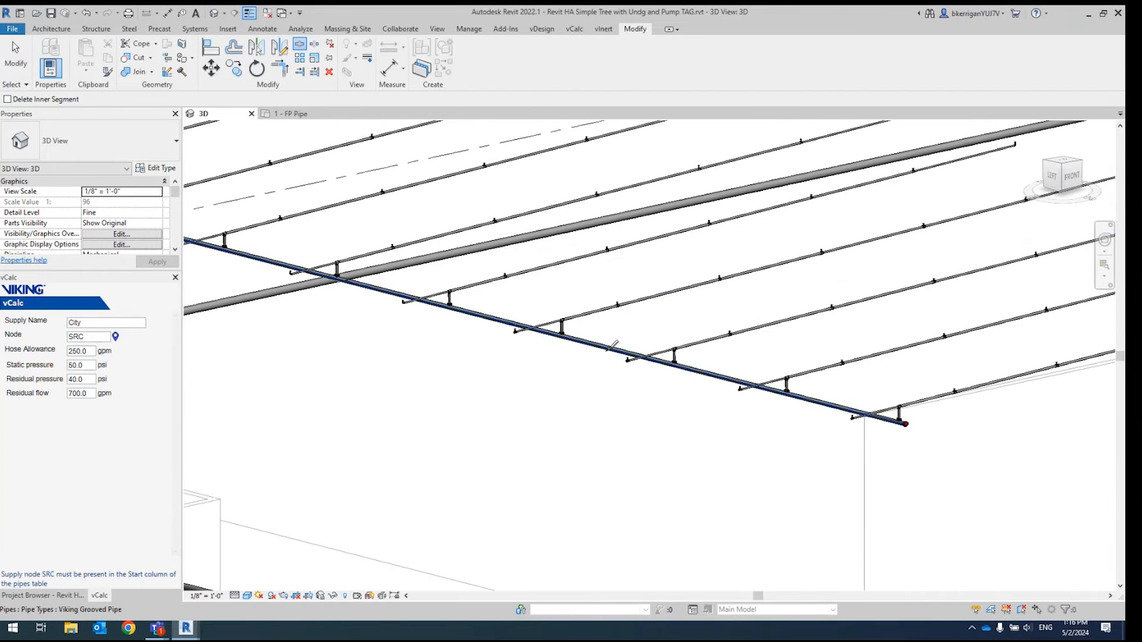
left_click(616, 344)
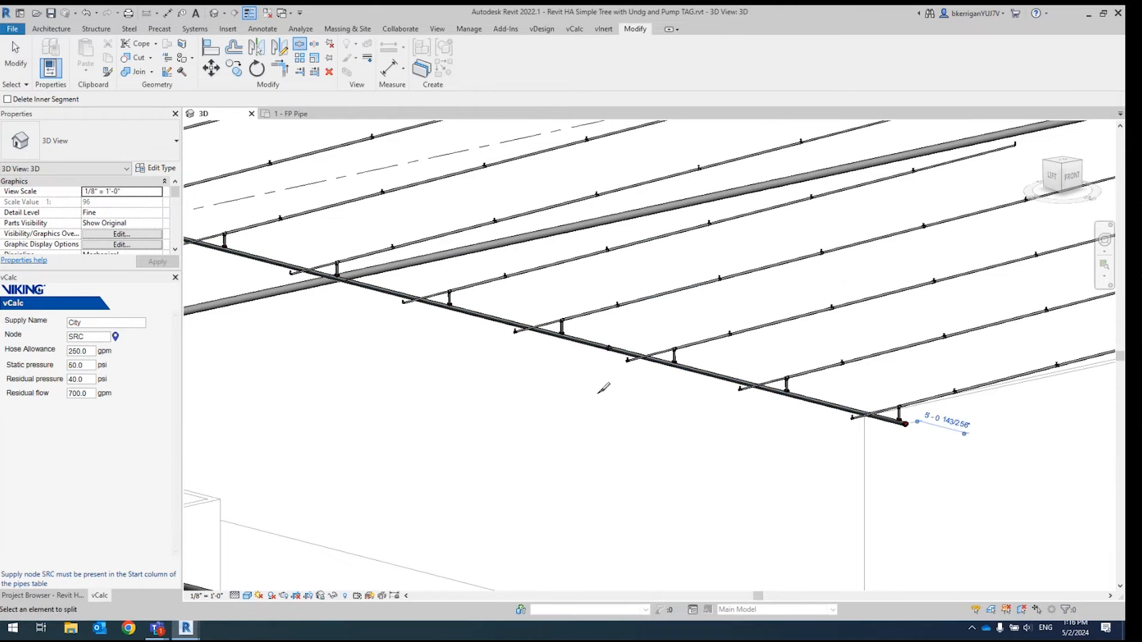
key("Escape")
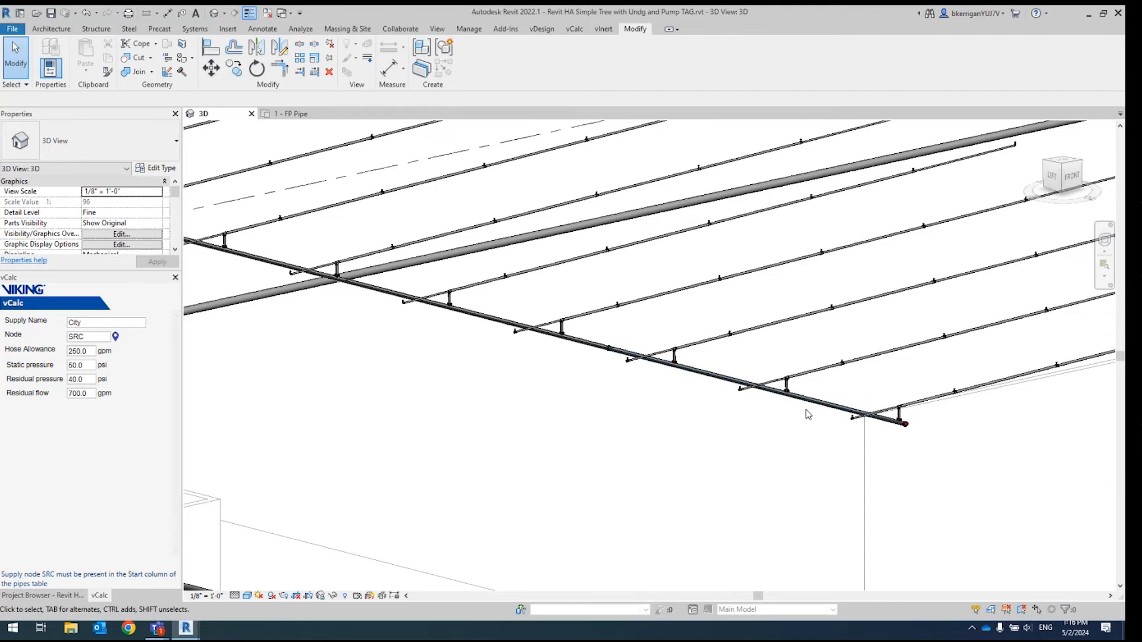
Color the reachable pipes blue again and inspect the branch lines near the end of the split main.
scroll(622, 424, "down", 5)
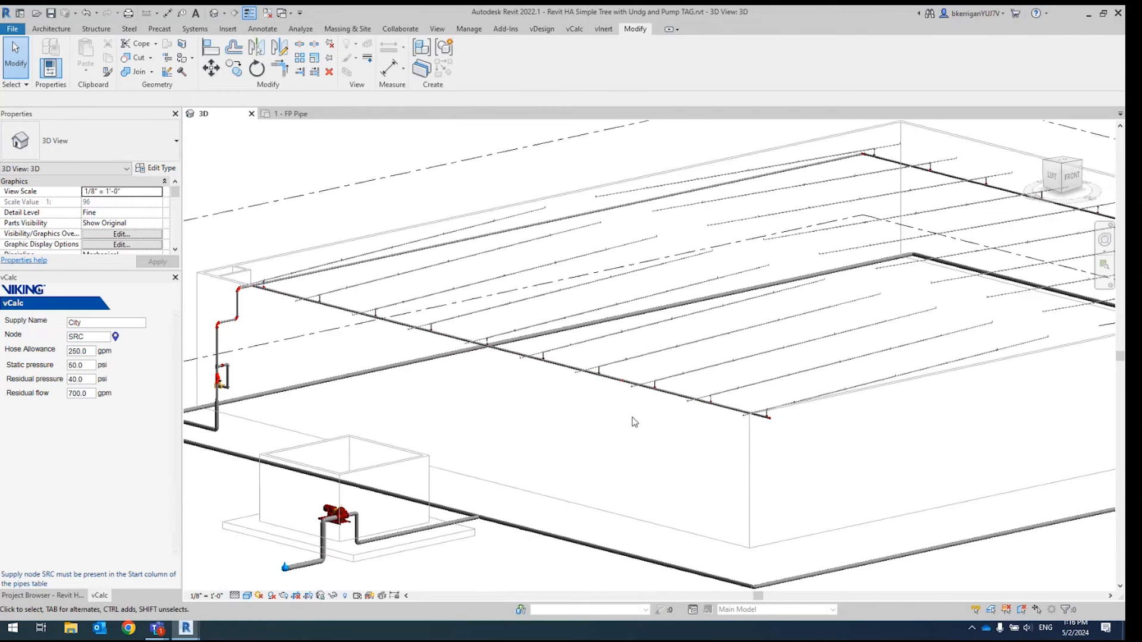
middle_click_drag(617, 424, 579, 400)
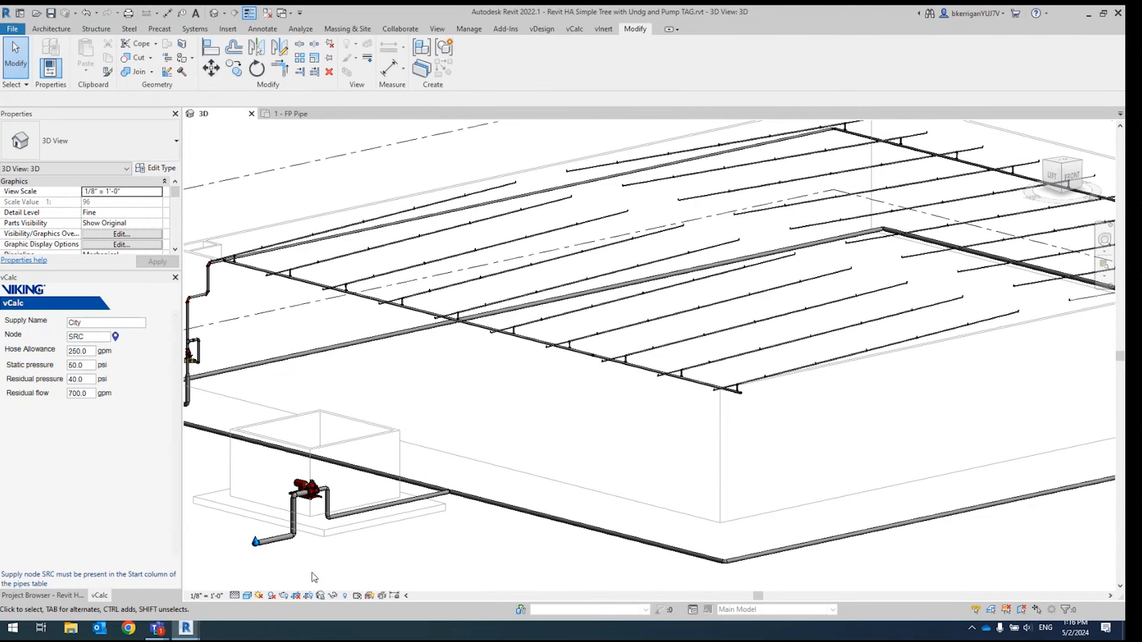
mouse_move(196, 632)
left_click(321, 571)
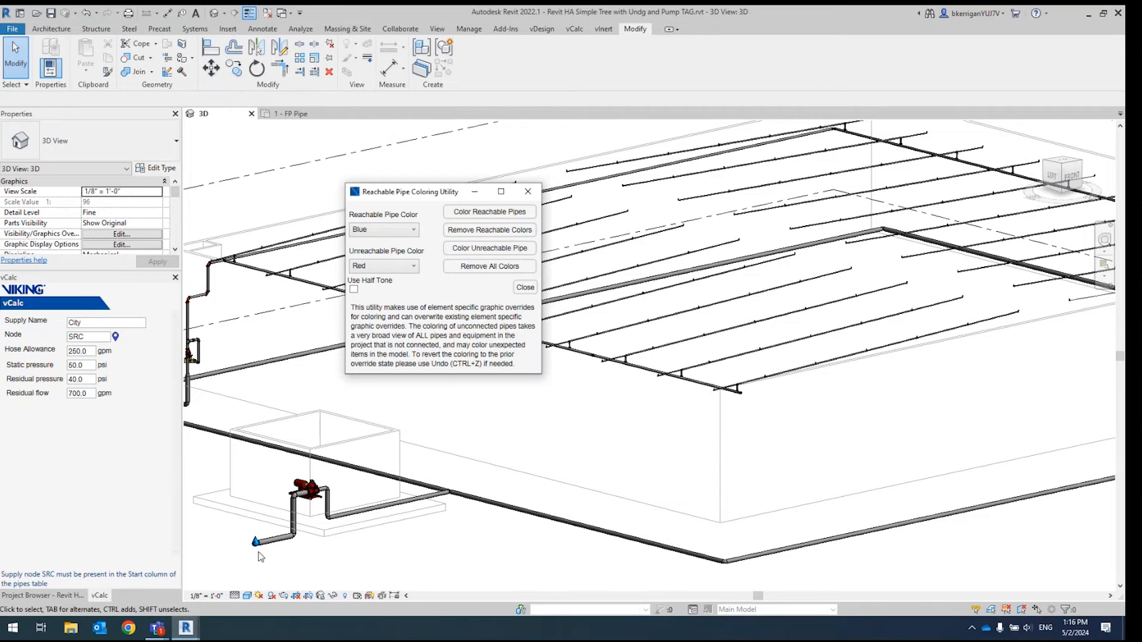
left_click(465, 215)
scroll(737, 373, "up", 3)
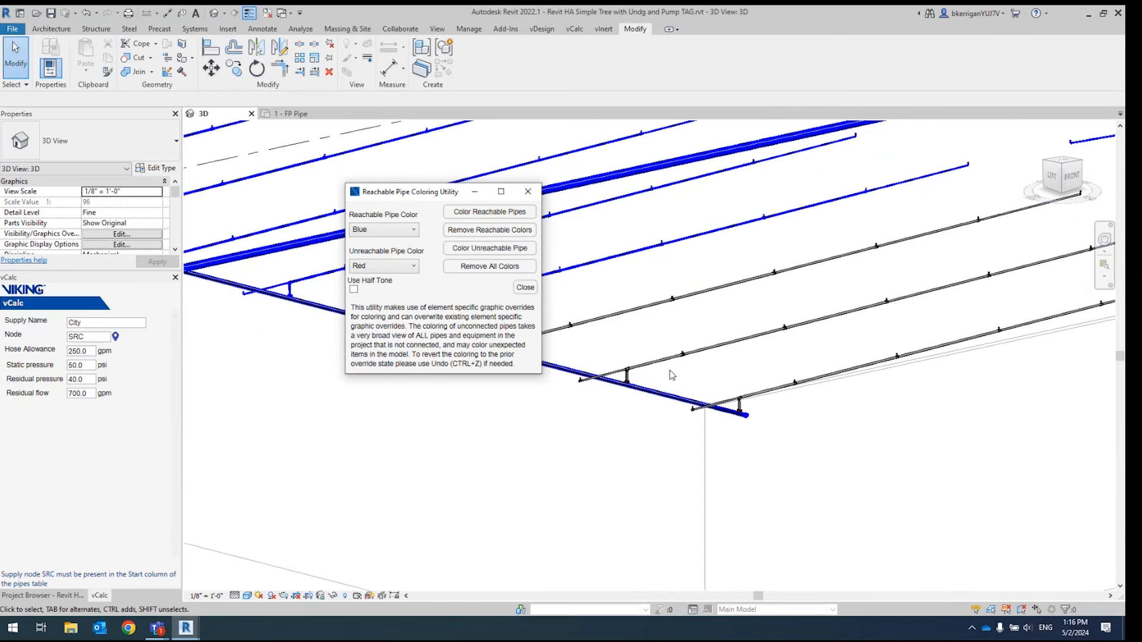
Color the unreachable pipes red with the Reachable Pipe Coloring Utility and inspect the disconnected branch lines within the whole network.
scroll(672, 375, "up", 1)
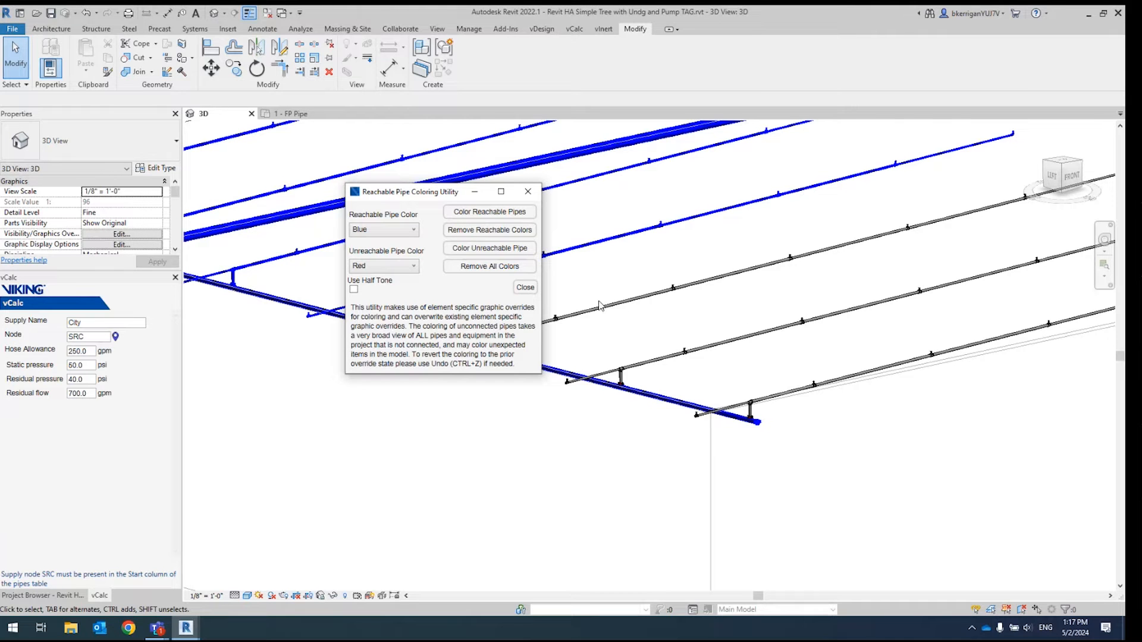
left_click(492, 254)
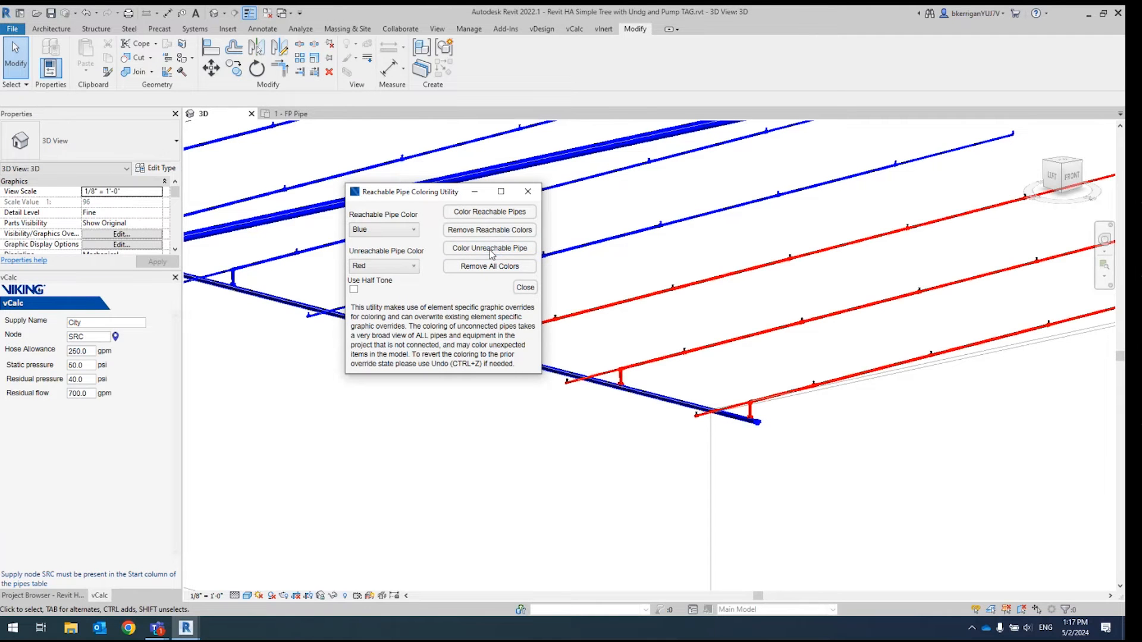
middle_click_drag(820, 287, 556, 332)
scroll(560, 369, "down", 3)
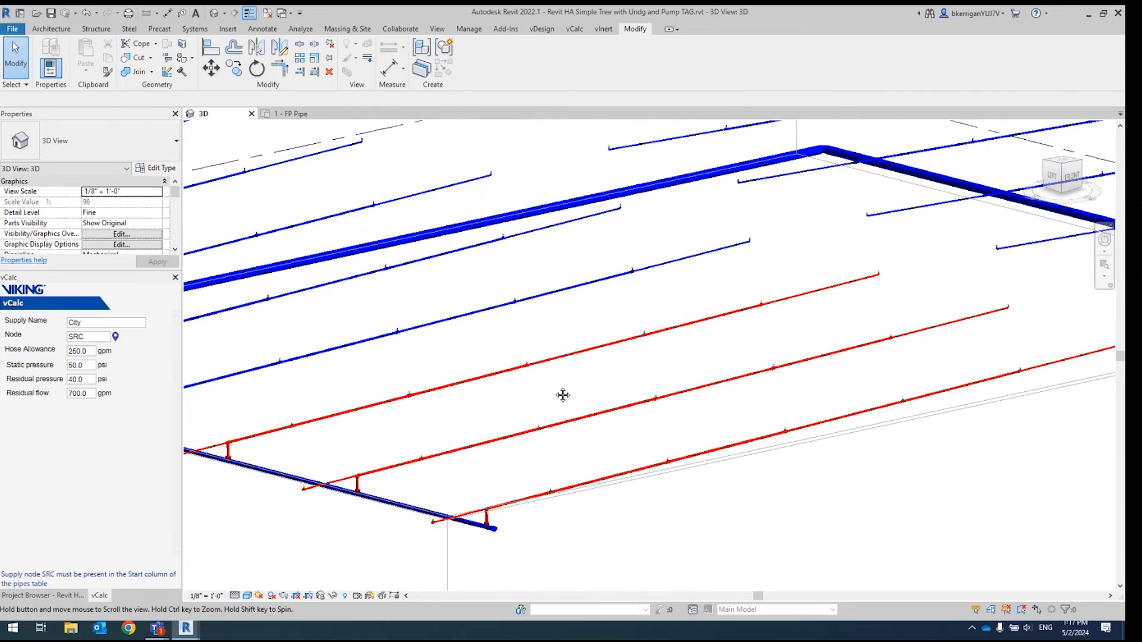
scroll(558, 380, "down", 2)
middle_click_drag(510, 375, 565, 317)
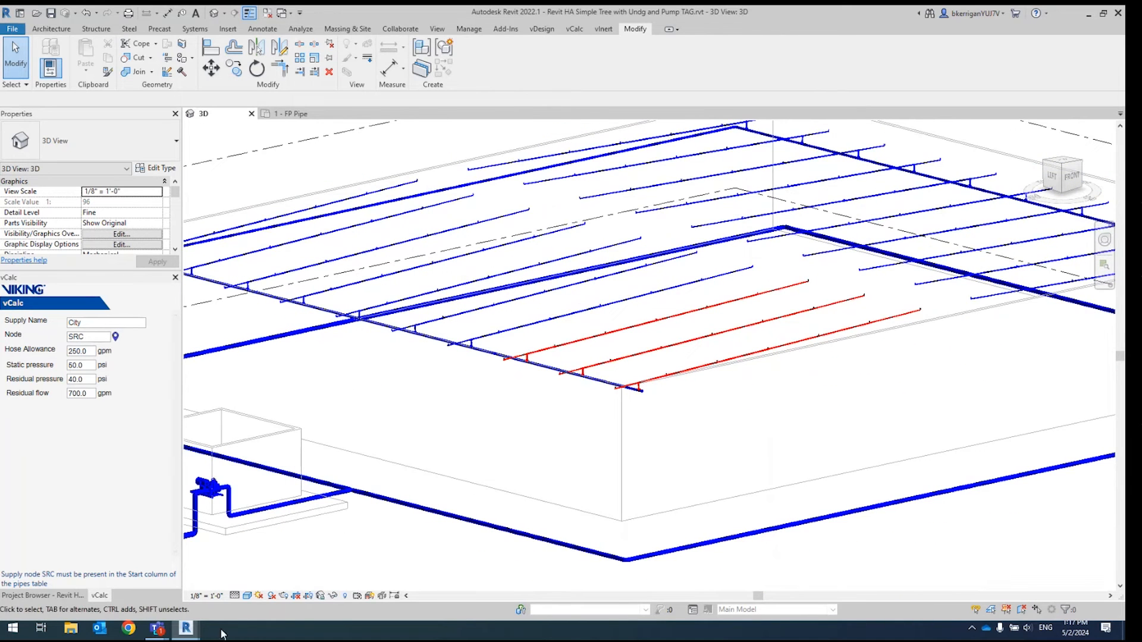
Bring back the Reachable Pipe Coloring Utility, remove all pipe colors, and close the utility.
mouse_move(192, 631)
left_click(250, 574)
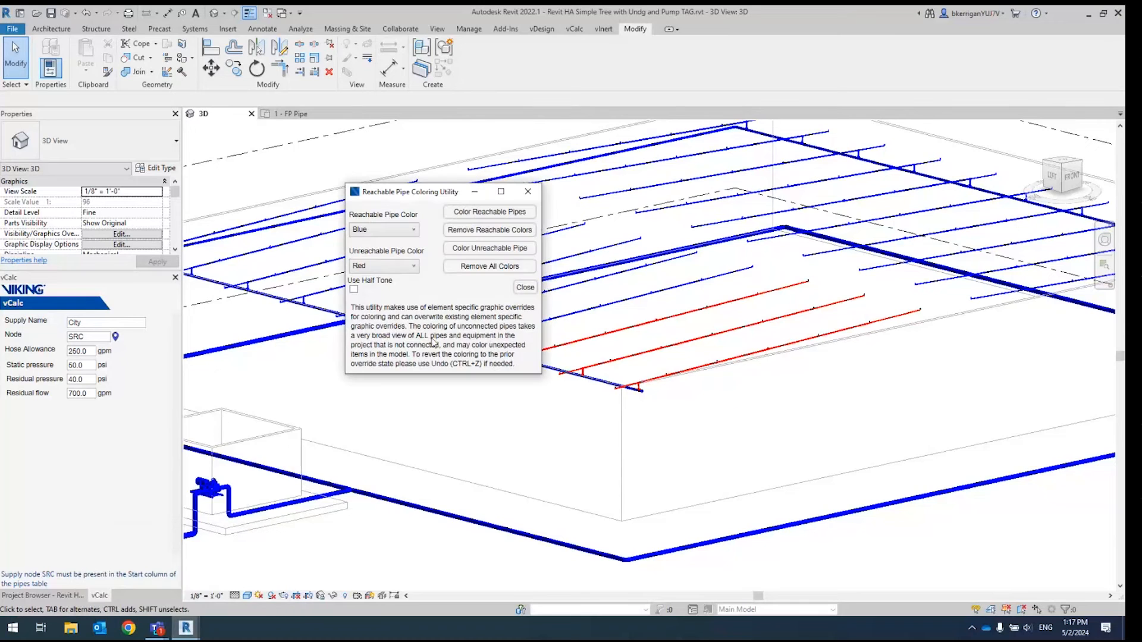
left_click(492, 266)
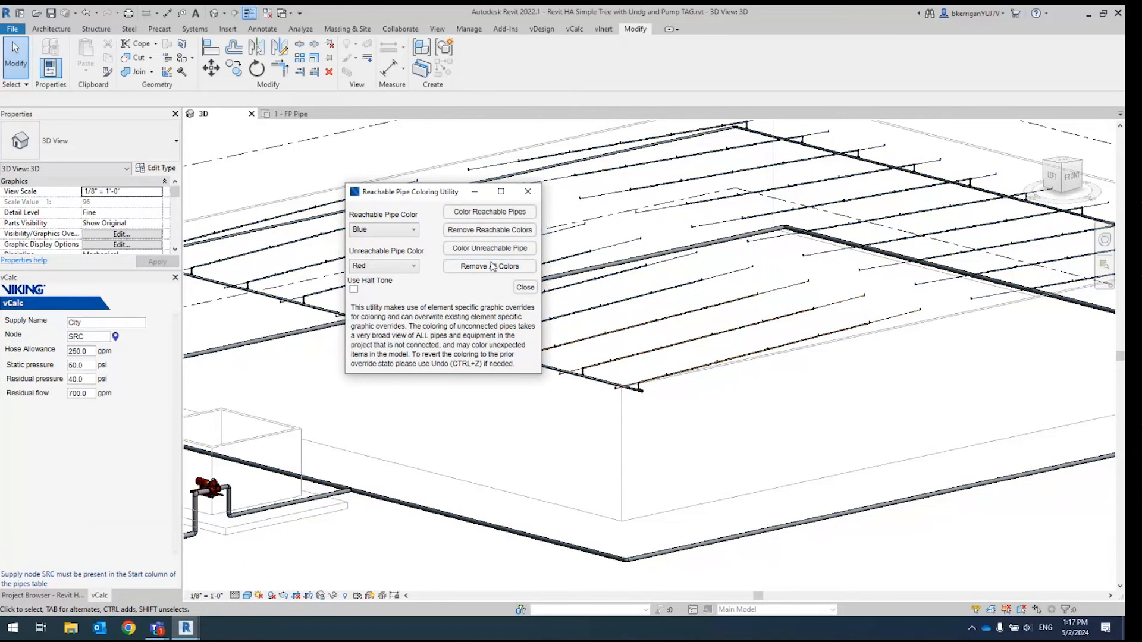
left_click(526, 192)
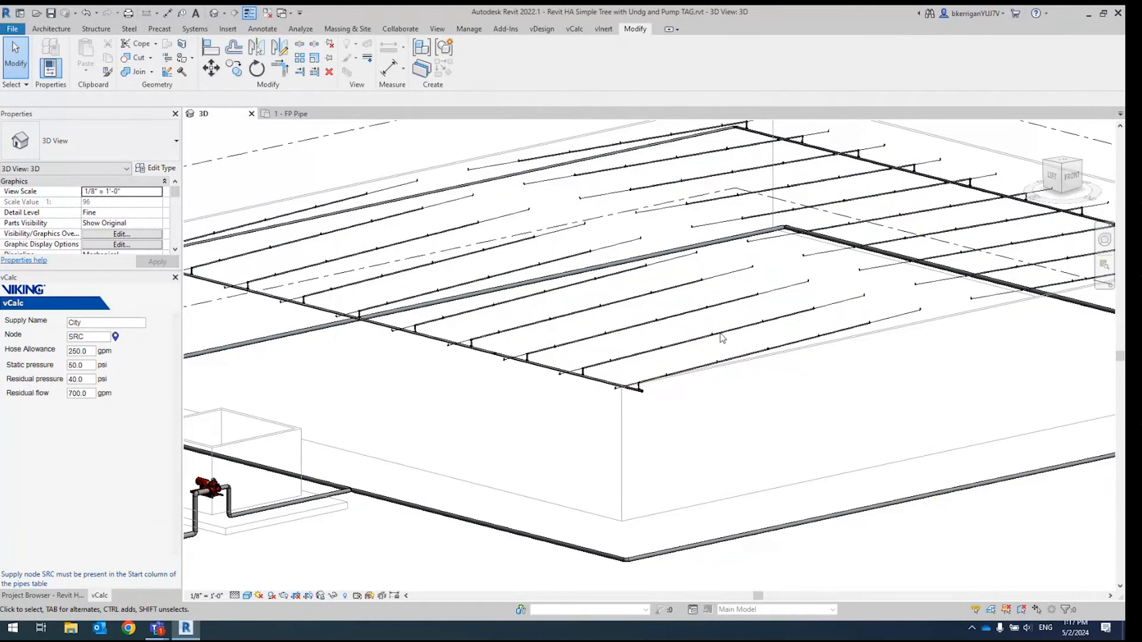
Run vCalc's Trace Pipe on the network and move the component mappings window clear of the pump and supply piping.
scroll(674, 319, "down", 1)
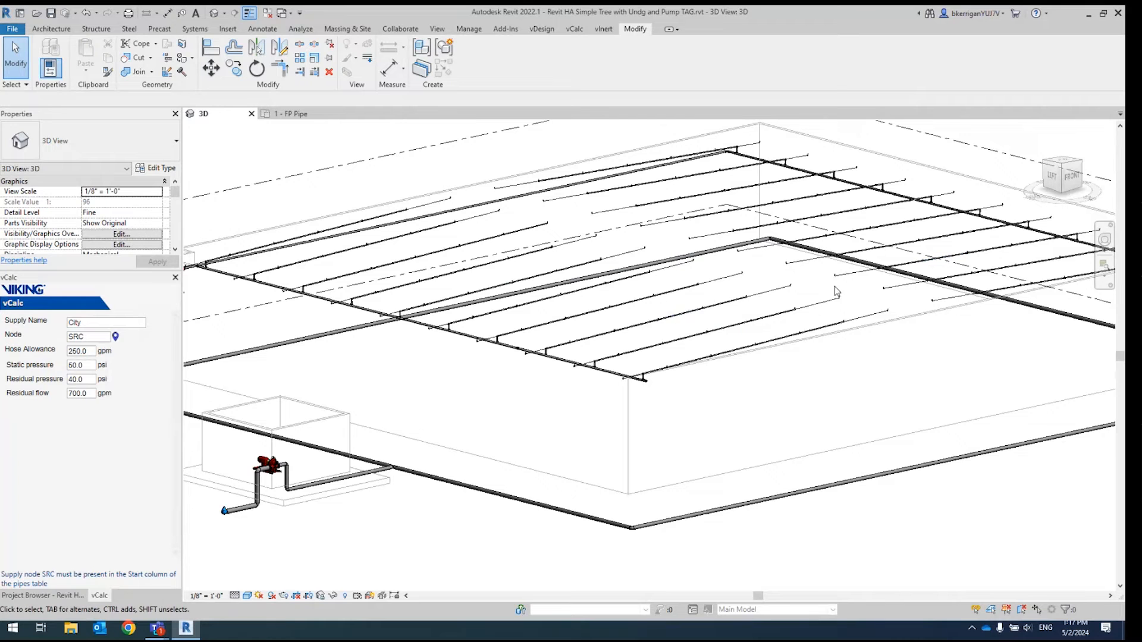
middle_click_drag(551, 339, 652, 331)
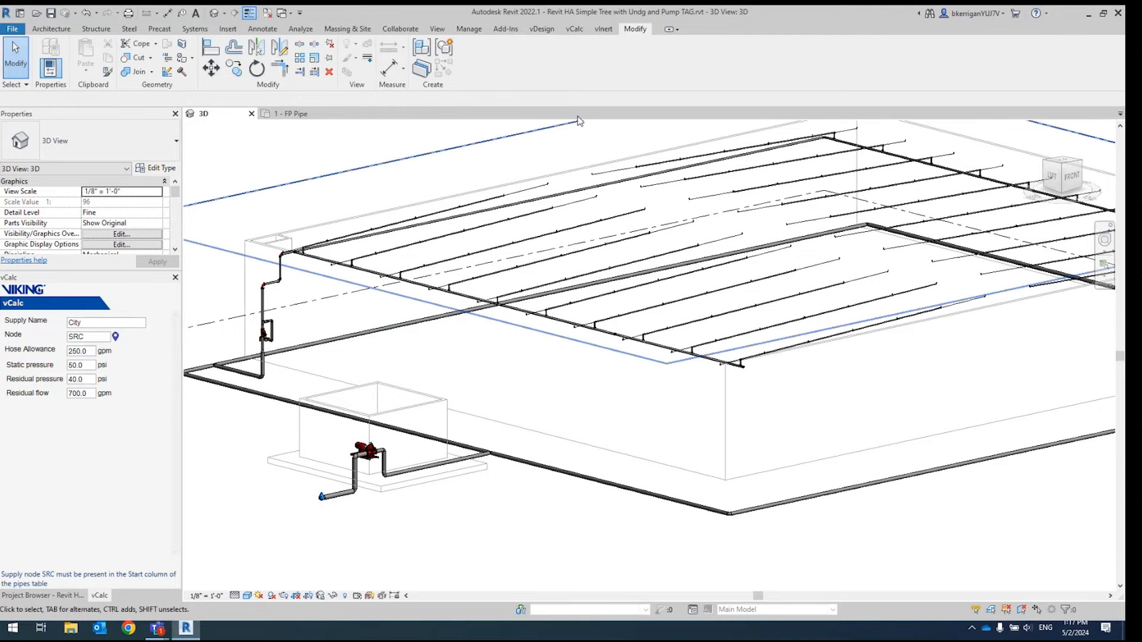
left_click(576, 33)
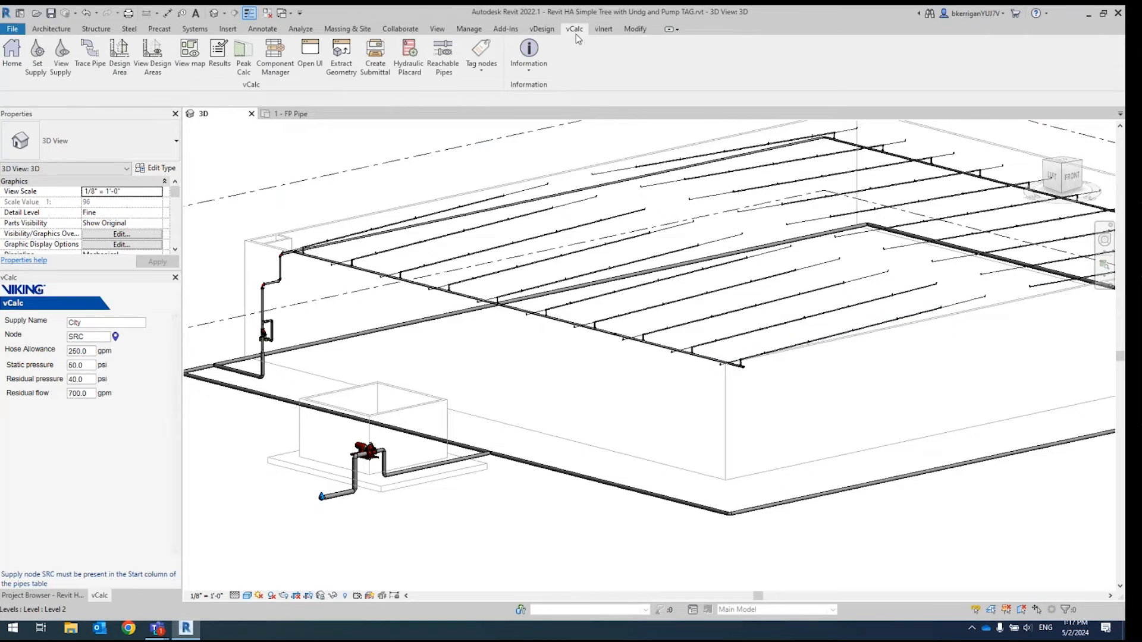
right_click(576, 34)
left_click(96, 74)
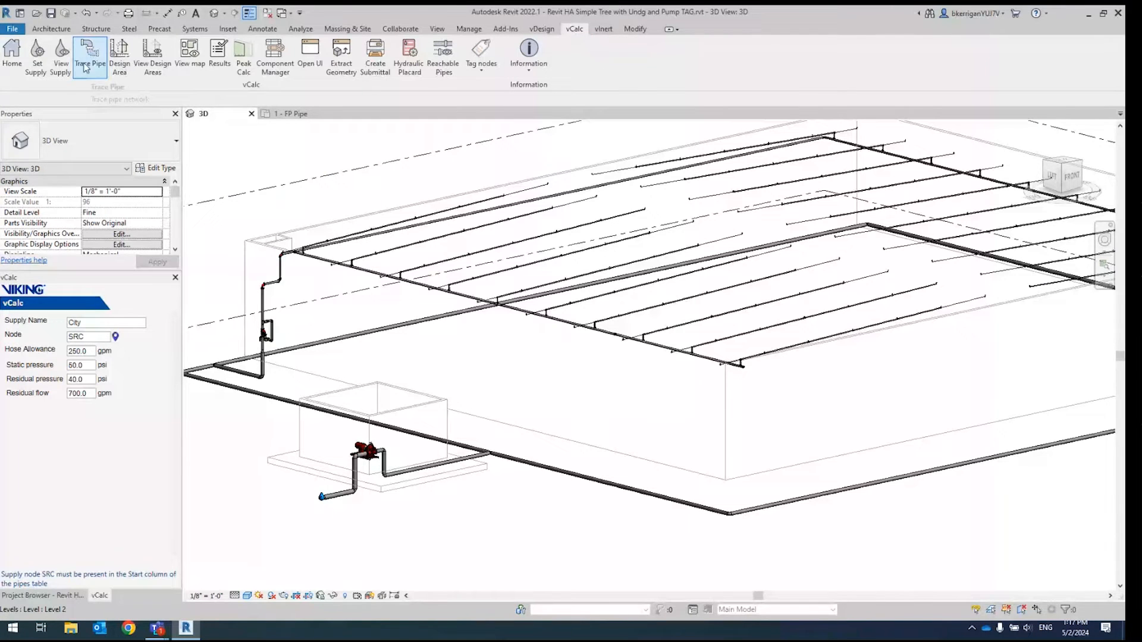
left_click(87, 64)
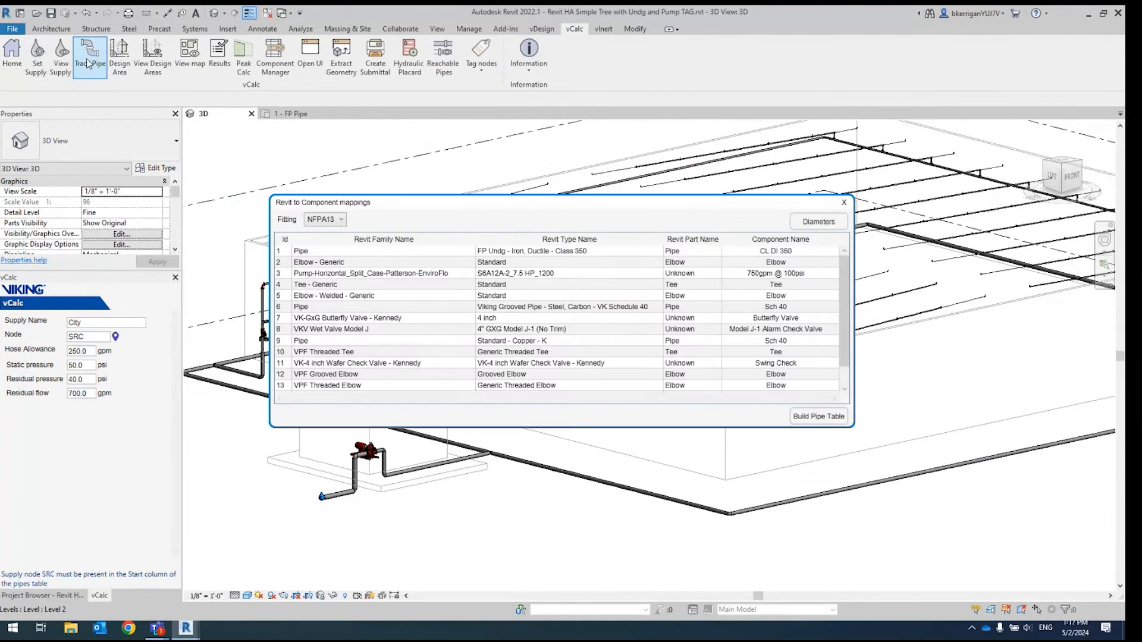
left_click_drag(316, 208, 310, 188)
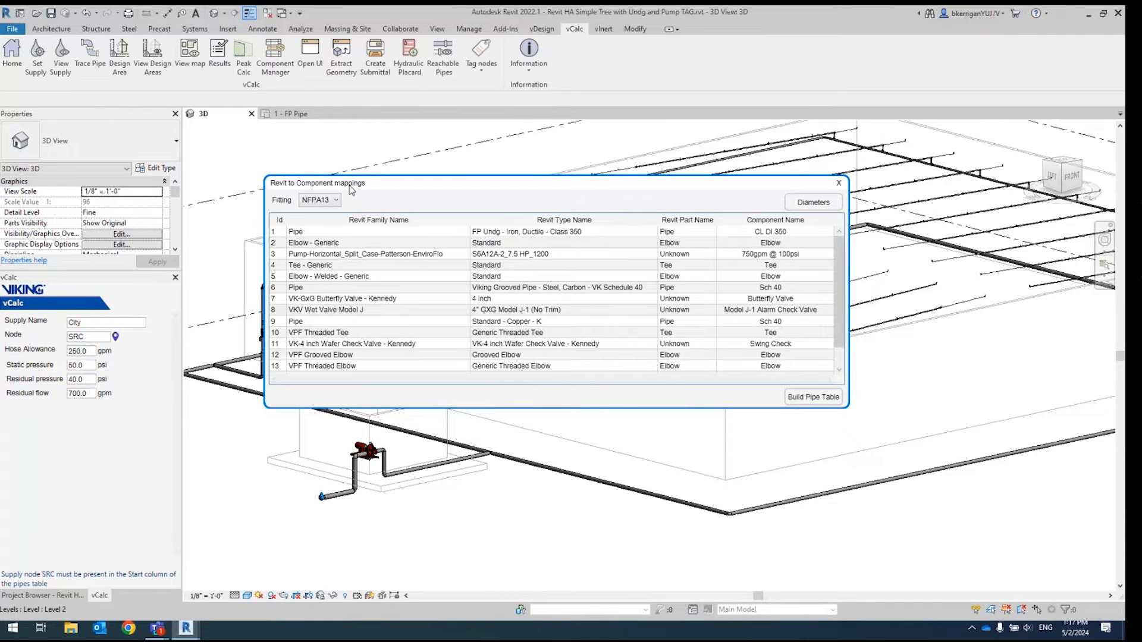
scroll(340, 512, "up", 4)
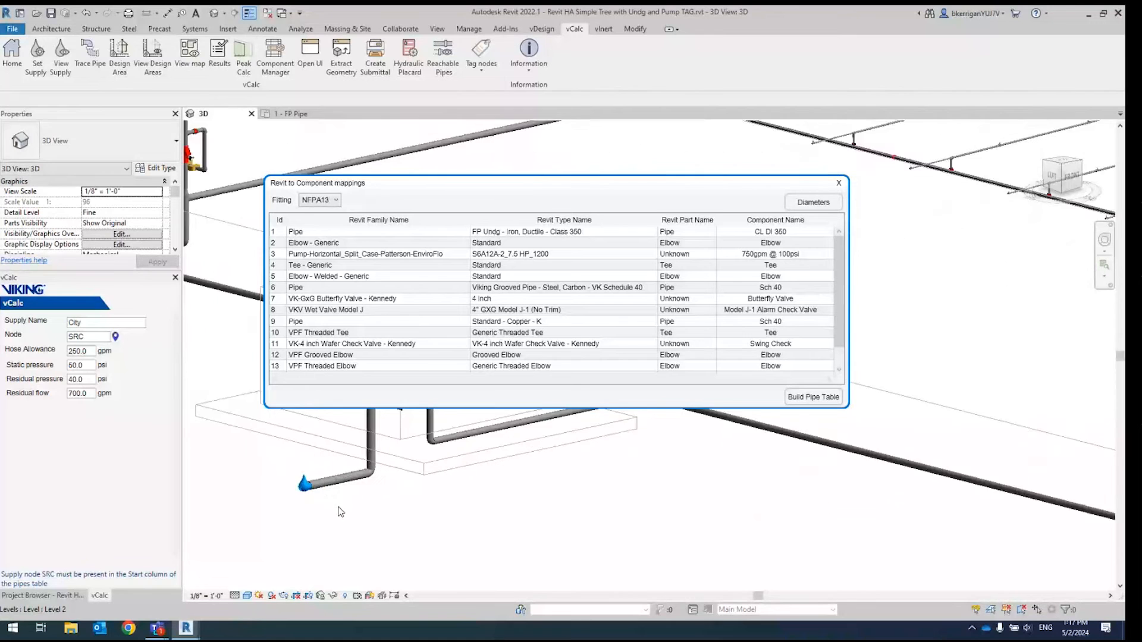
left_click_drag(501, 191, 495, 101)
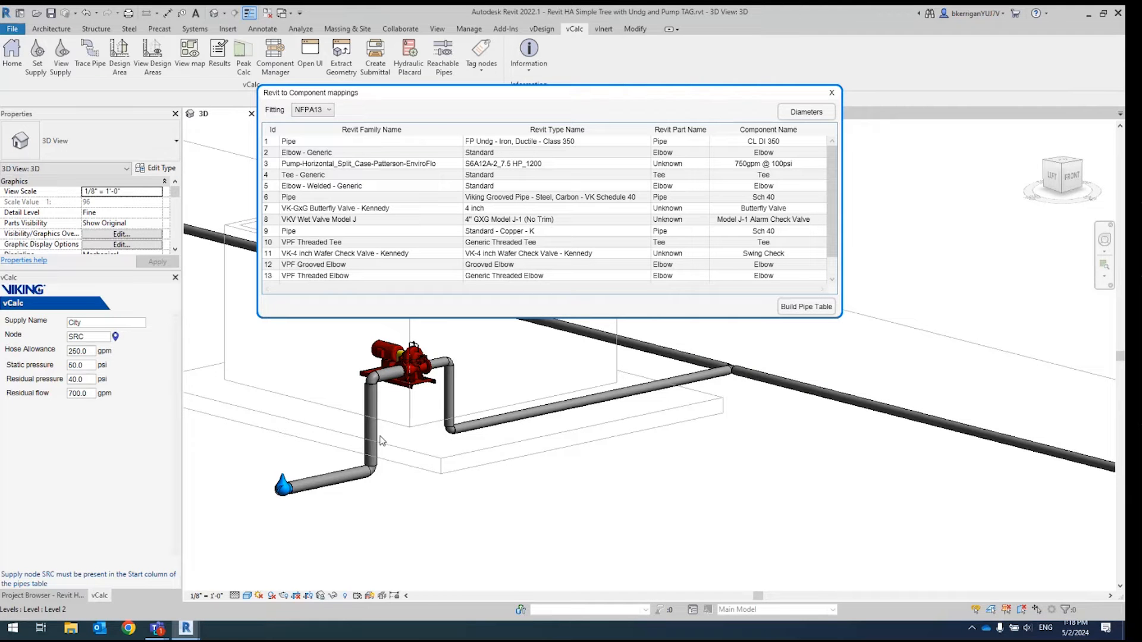
Examine the traced piping in the model, from the underground supply and pump to the branch lines at the far end.
left_click(736, 444)
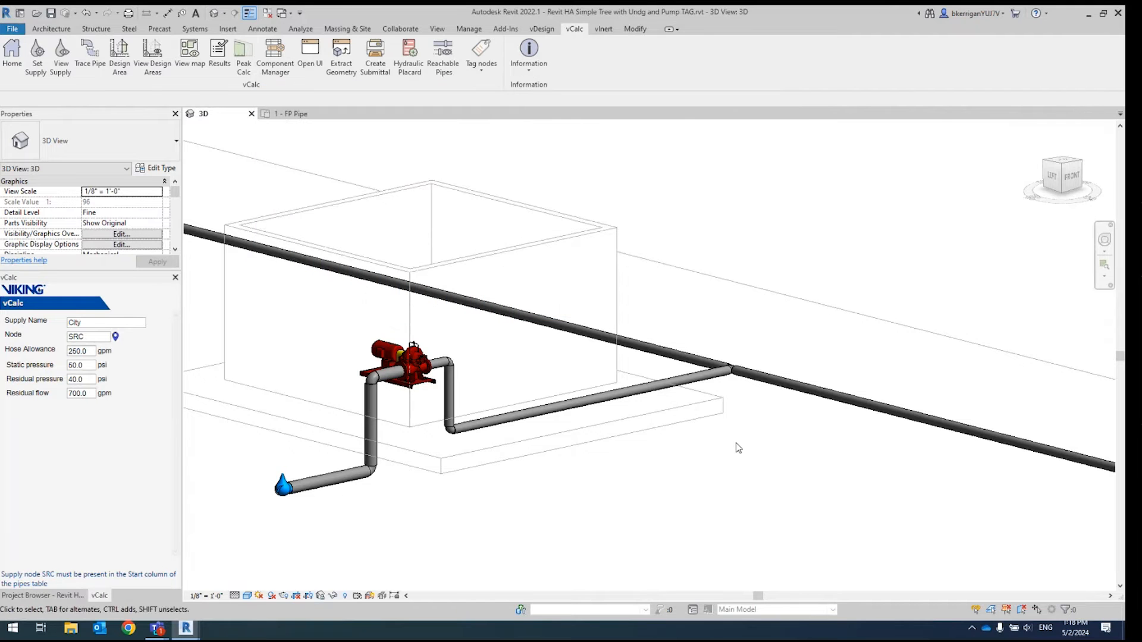
scroll(711, 383, "down", 1)
middle_click_drag(715, 317, 362, 474)
scroll(774, 246, "up", 1)
middle_click_drag(774, 247, 596, 296)
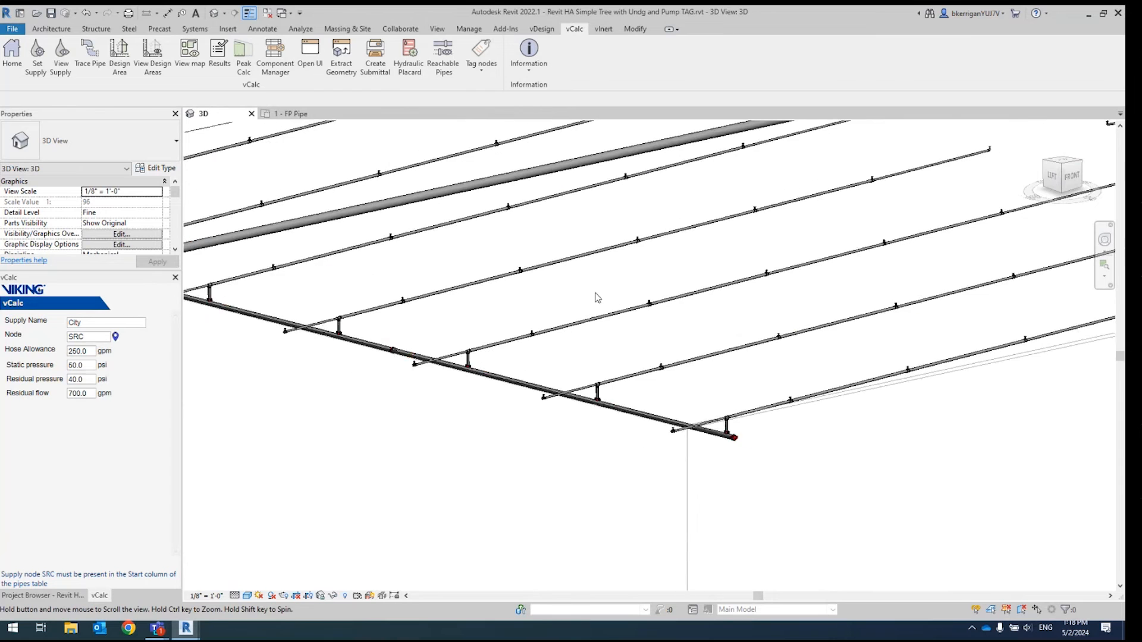
scroll(805, 246, "up", 1)
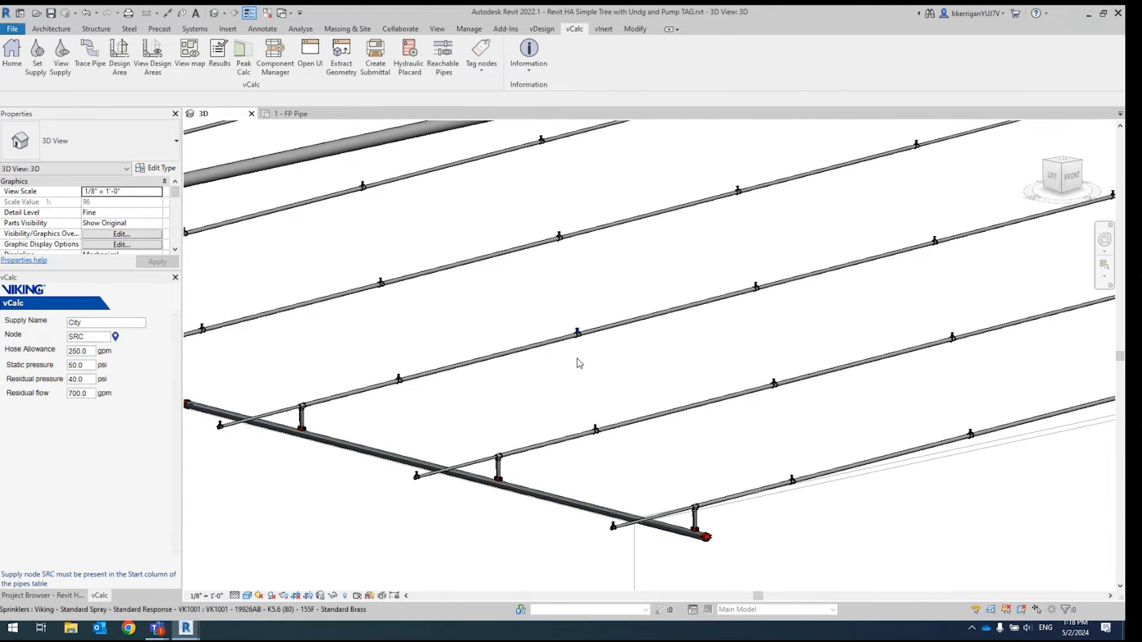
scroll(564, 391, "down", 1)
scroll(564, 391, "down", 4)
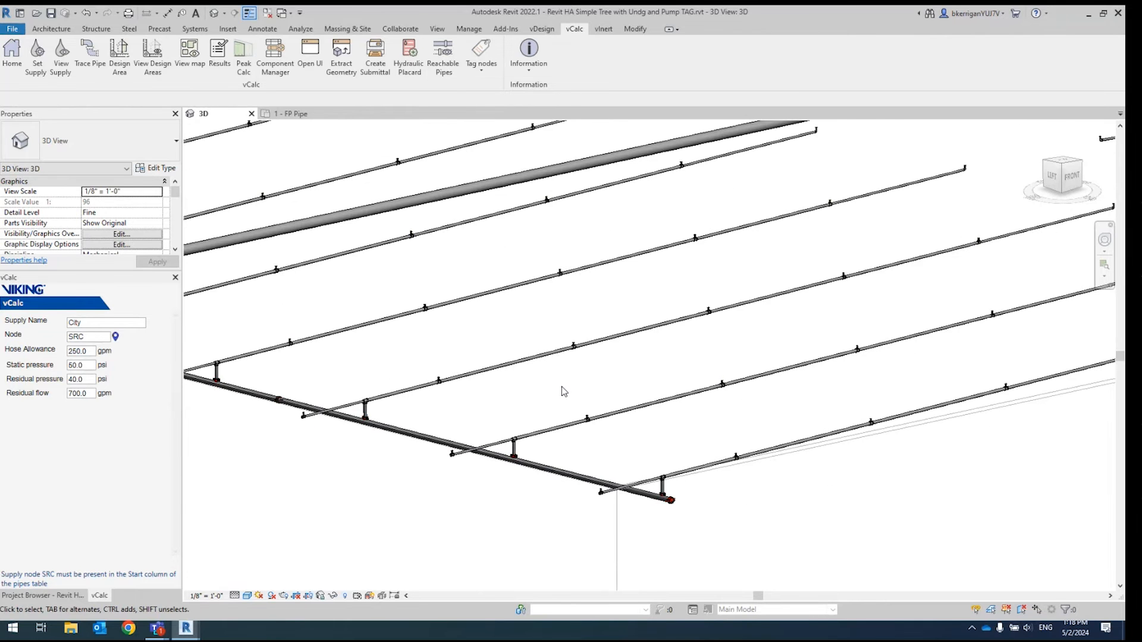
middle_click_drag(531, 416, 611, 412)
scroll(632, 413, "up", 5)
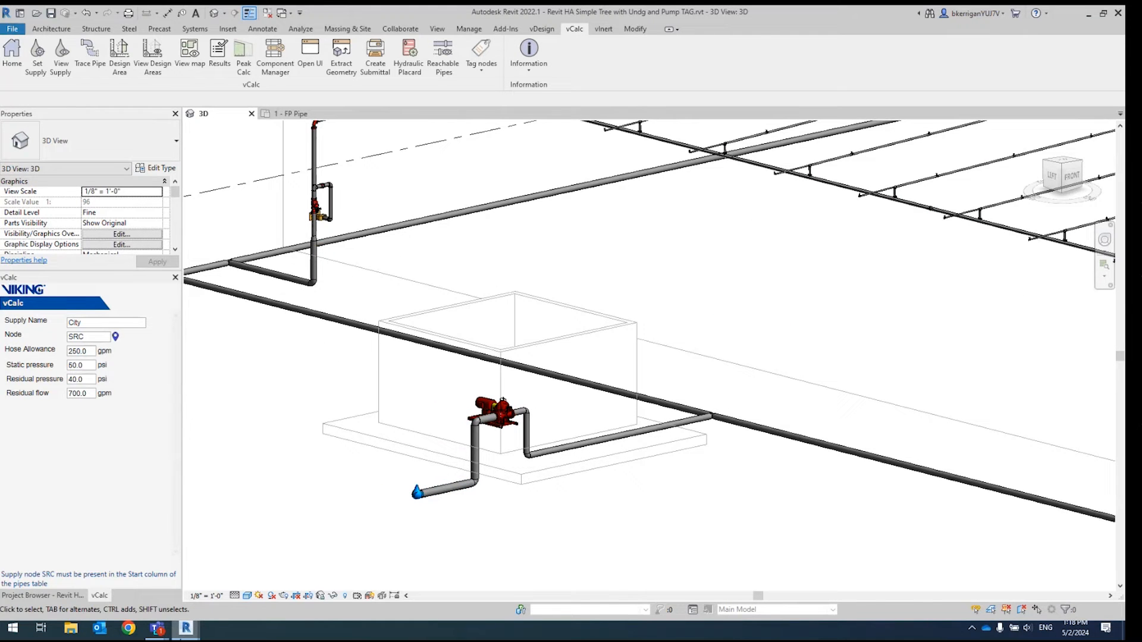
Bring back the Revit to Component mappings and review the family names of the first pipe, generic elbow and pump.
mouse_move(181, 631)
left_click(246, 573)
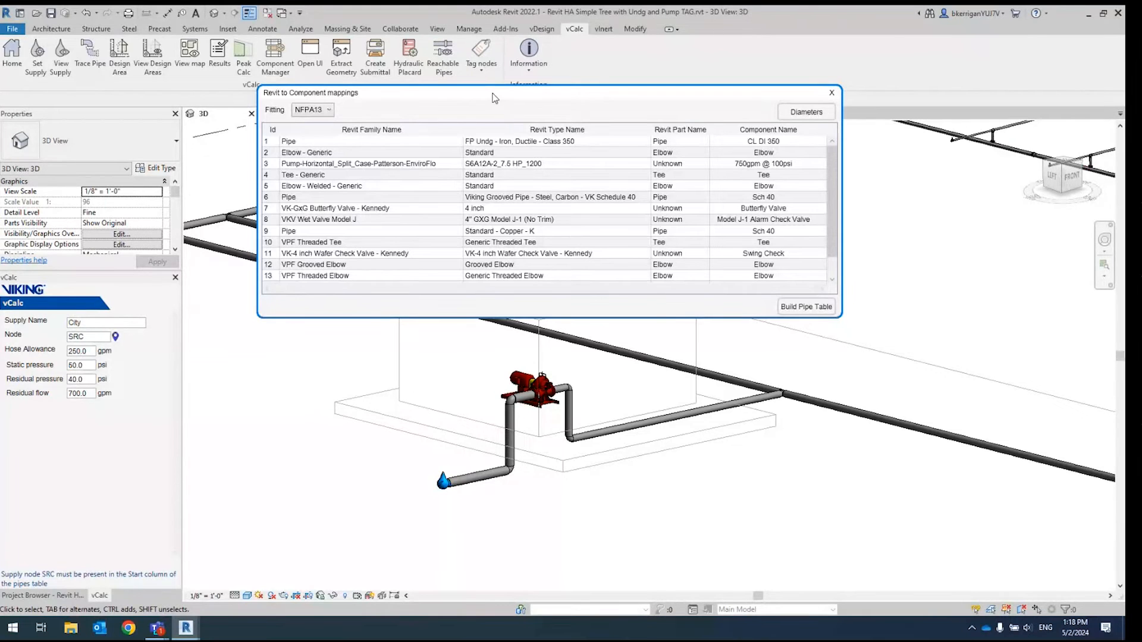
left_click_drag(492, 94, 499, 140)
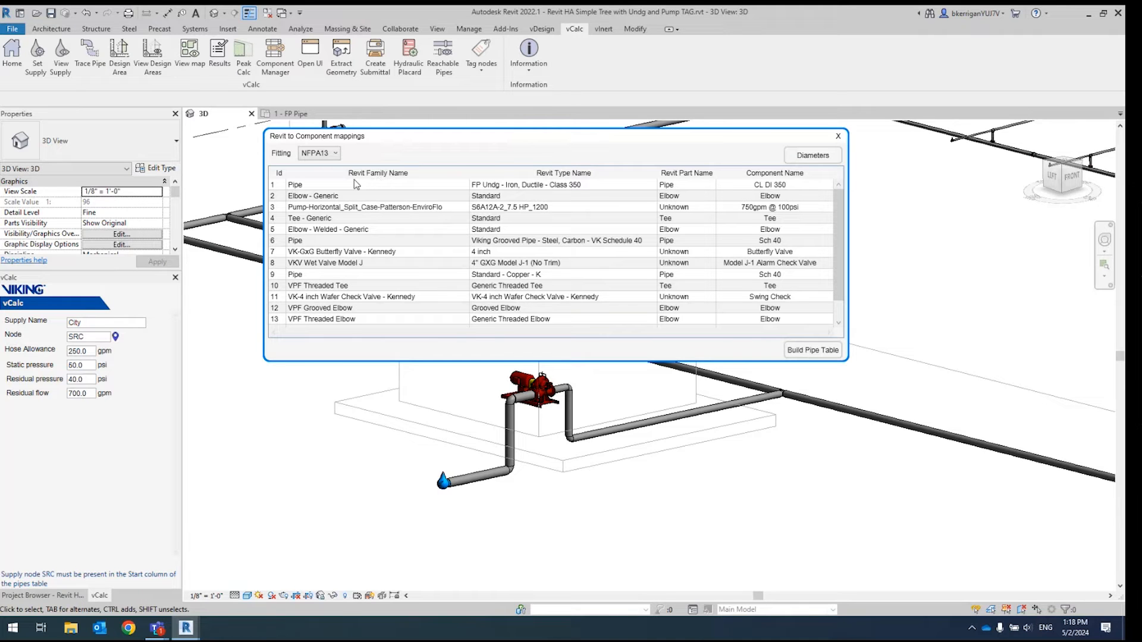
left_click(330, 187)
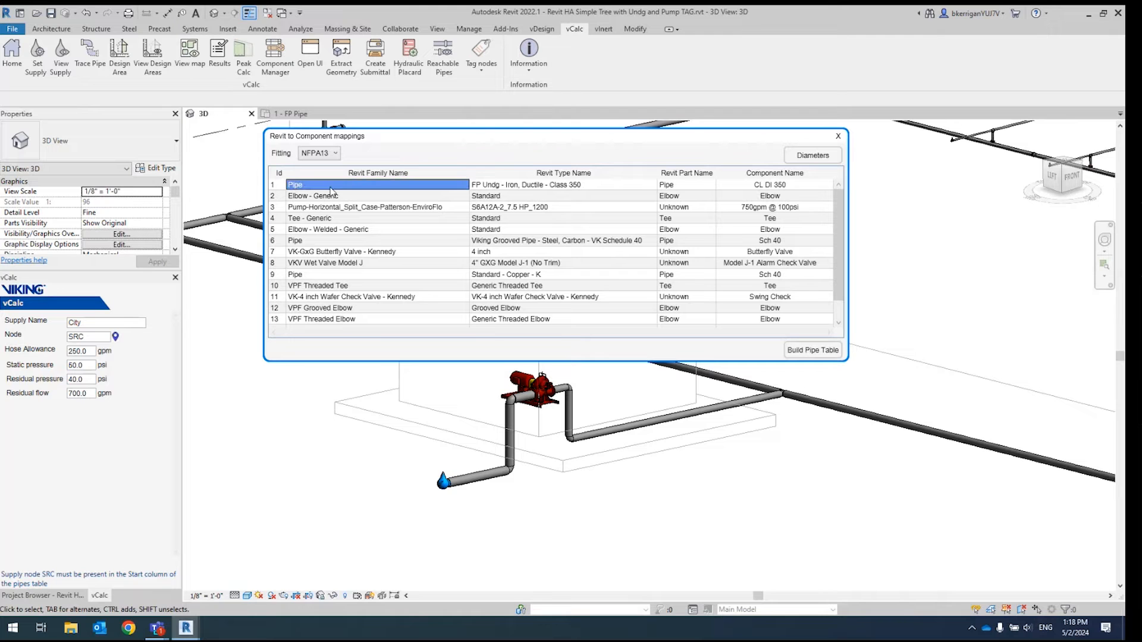
left_click(319, 198)
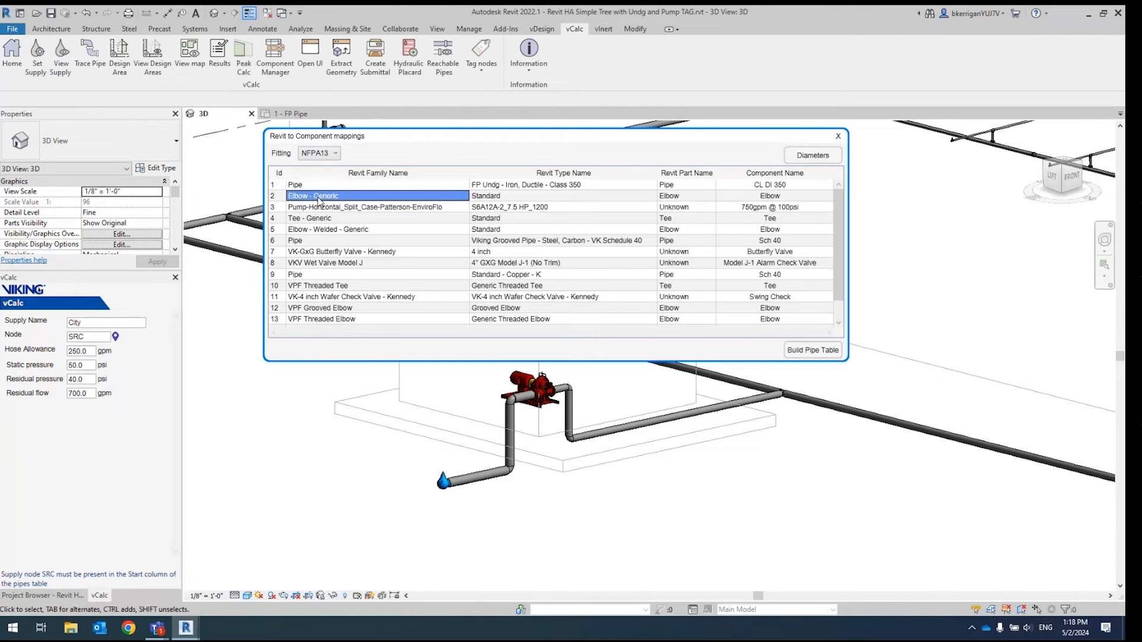
left_click(325, 208)
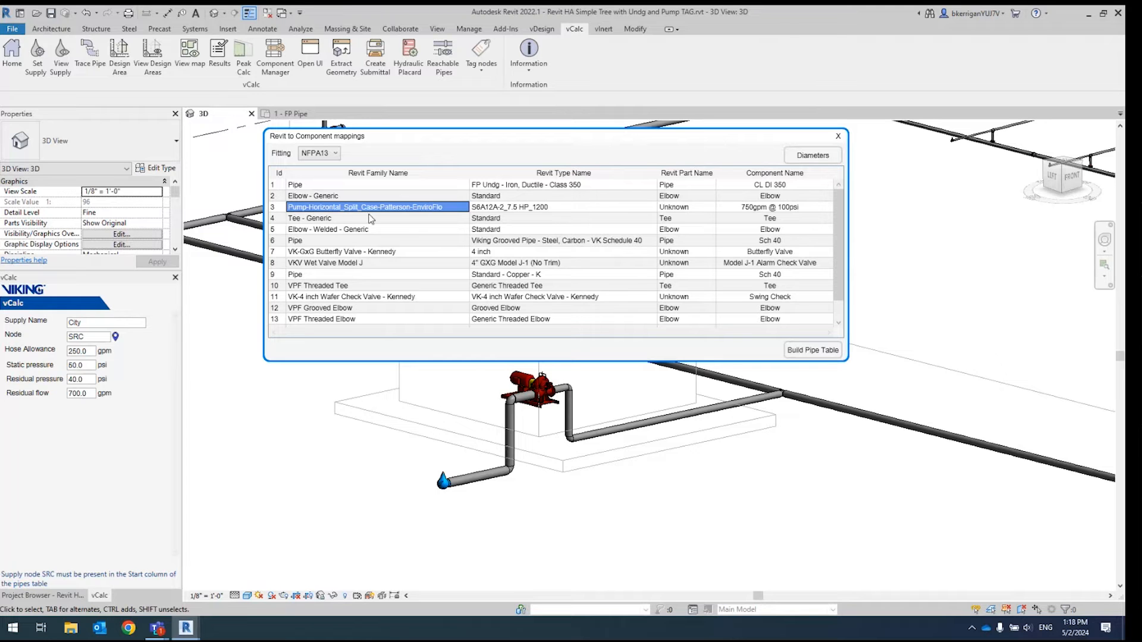
Locate the SRC supply node in the model and select the horizontal split-case pump to view its family and type.
left_click(596, 529)
scroll(564, 404, "up", 1)
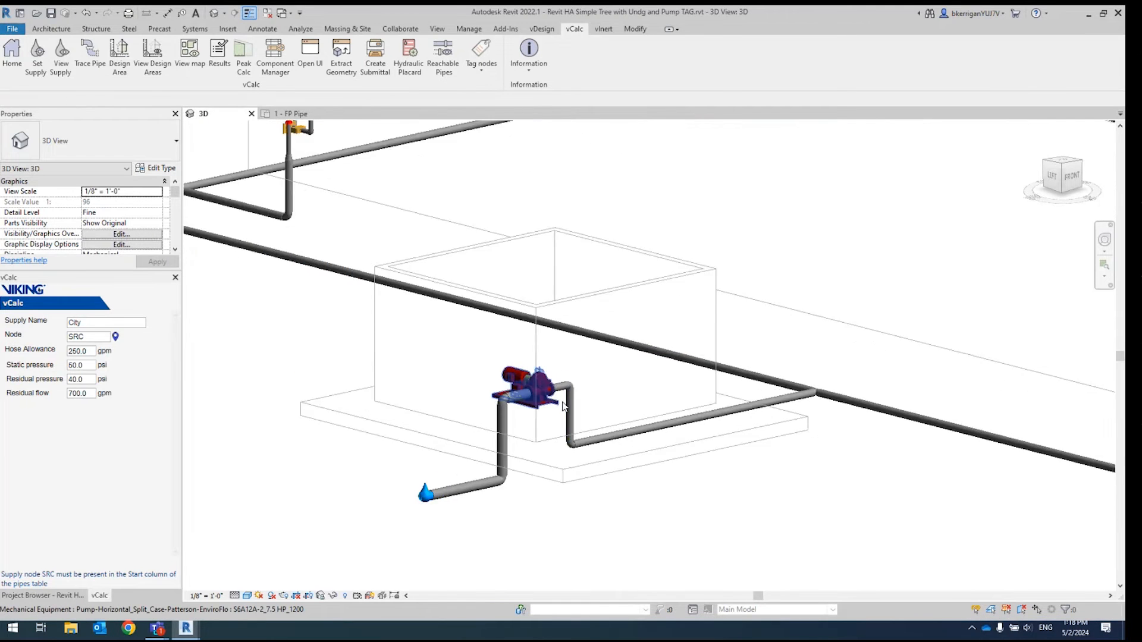
scroll(564, 405, "up", 2)
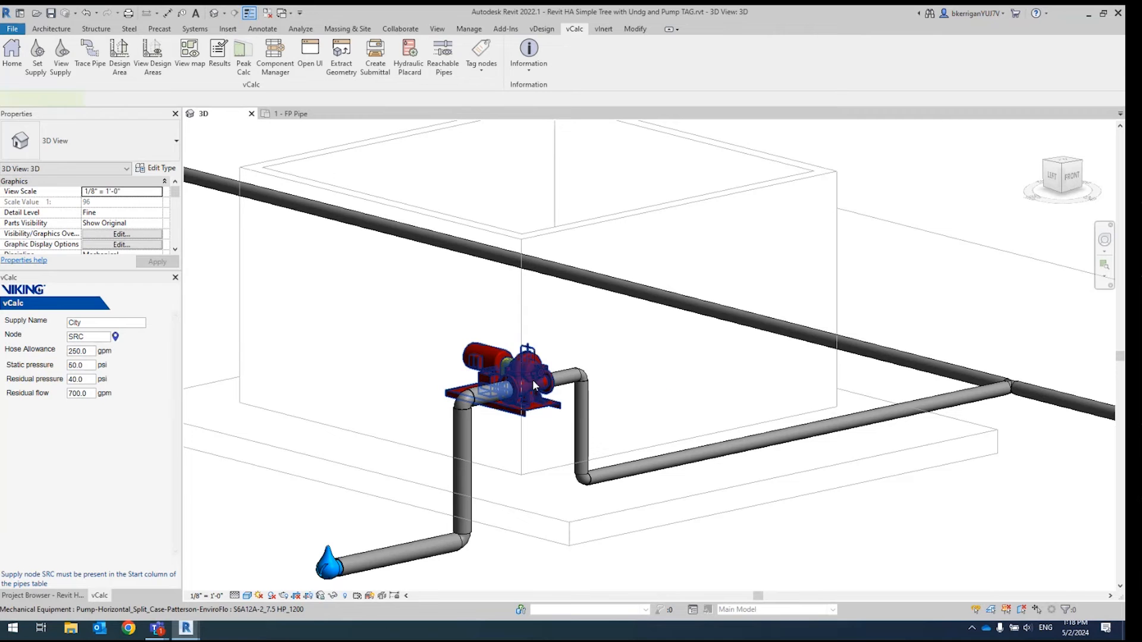
left_click(533, 379)
left_click(115, 336)
mouse_move(191, 632)
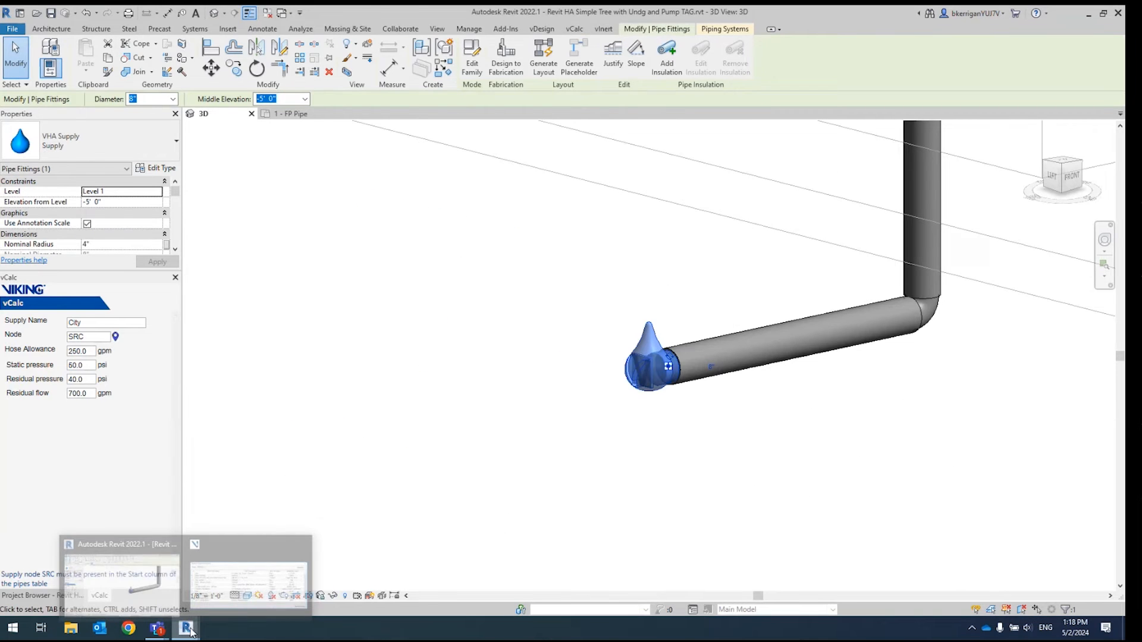
left_click(250, 582)
scroll(426, 429, "down", 1)
left_click(418, 423)
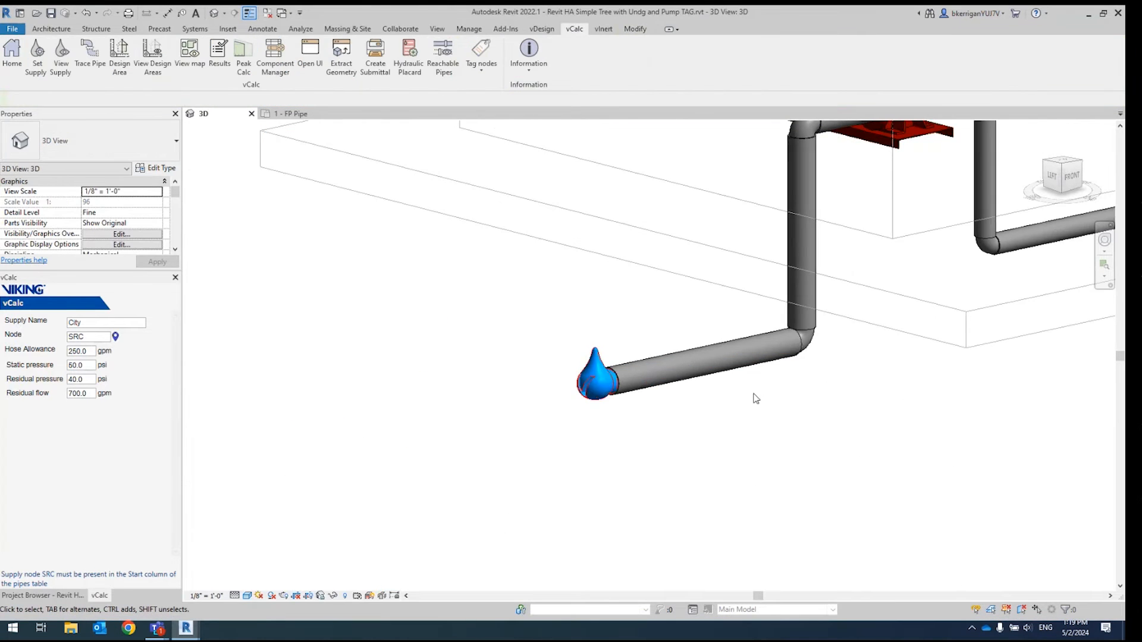
middle_click_drag(892, 160, 691, 357)
left_click(702, 274)
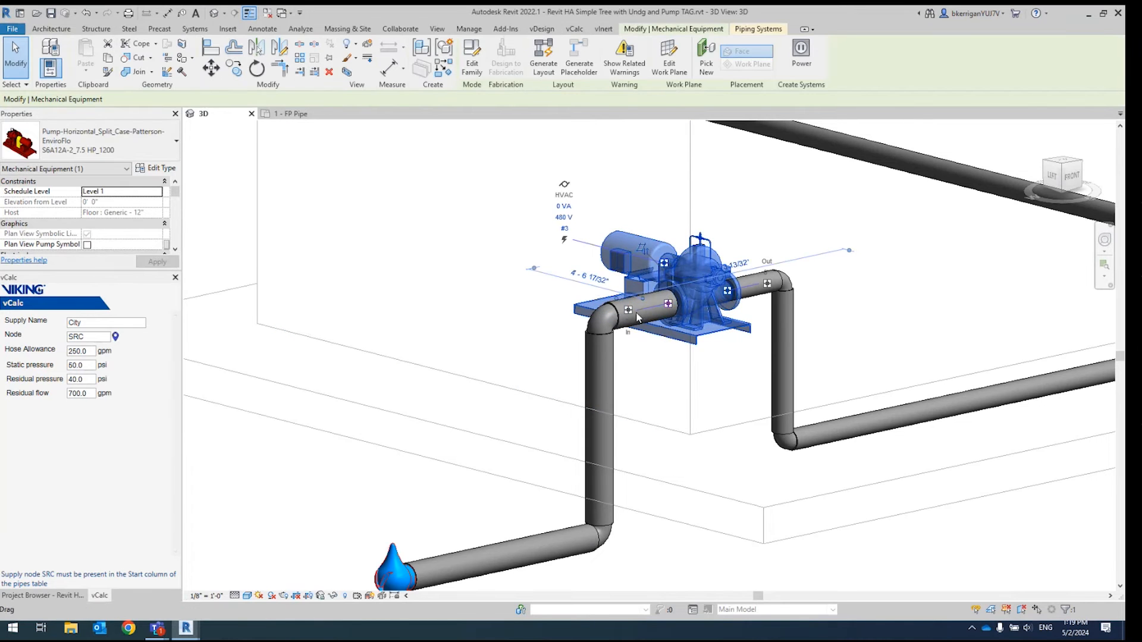
Bring back the component mappings and review the pump's type name, the Revit part names and the remaining rows of the table.
mouse_move(196, 626)
left_click(249, 580)
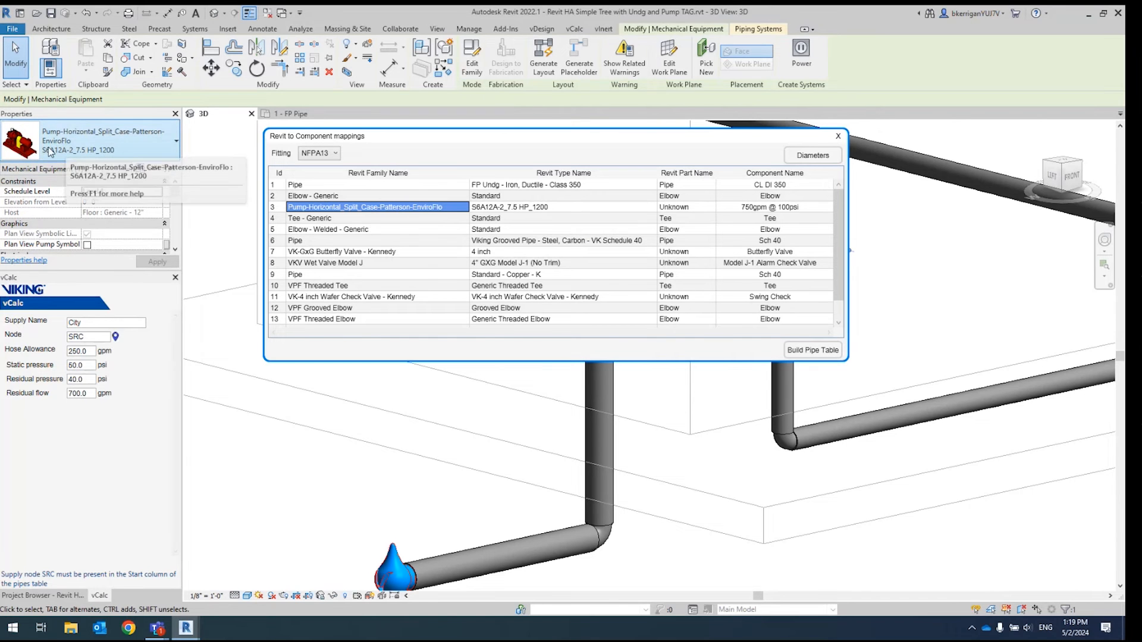
left_click(510, 208)
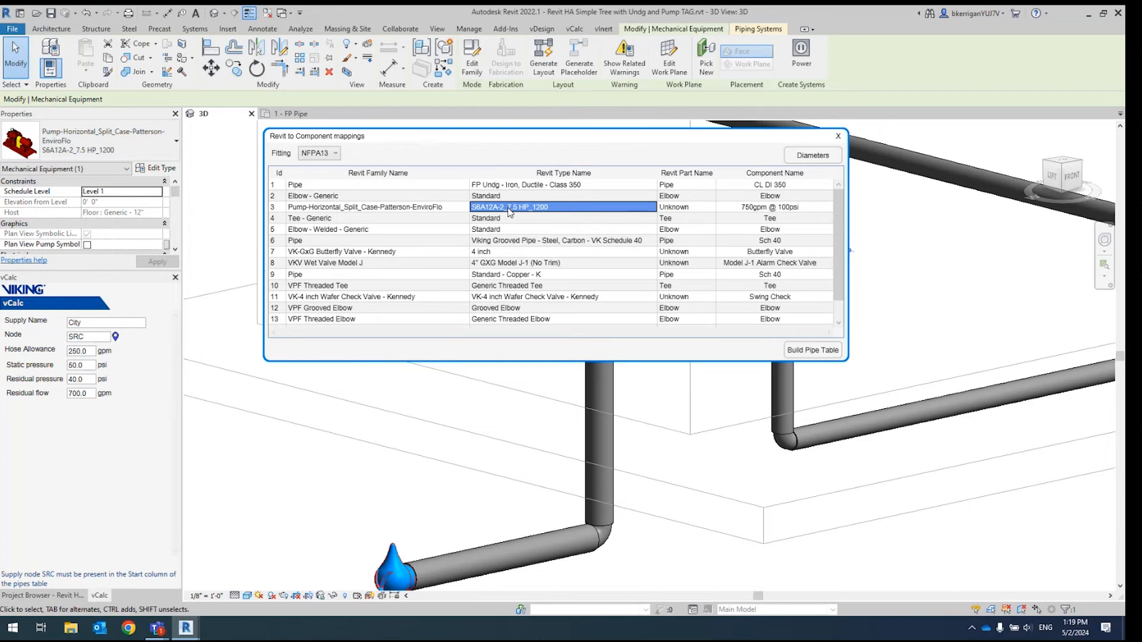
left_click(673, 208)
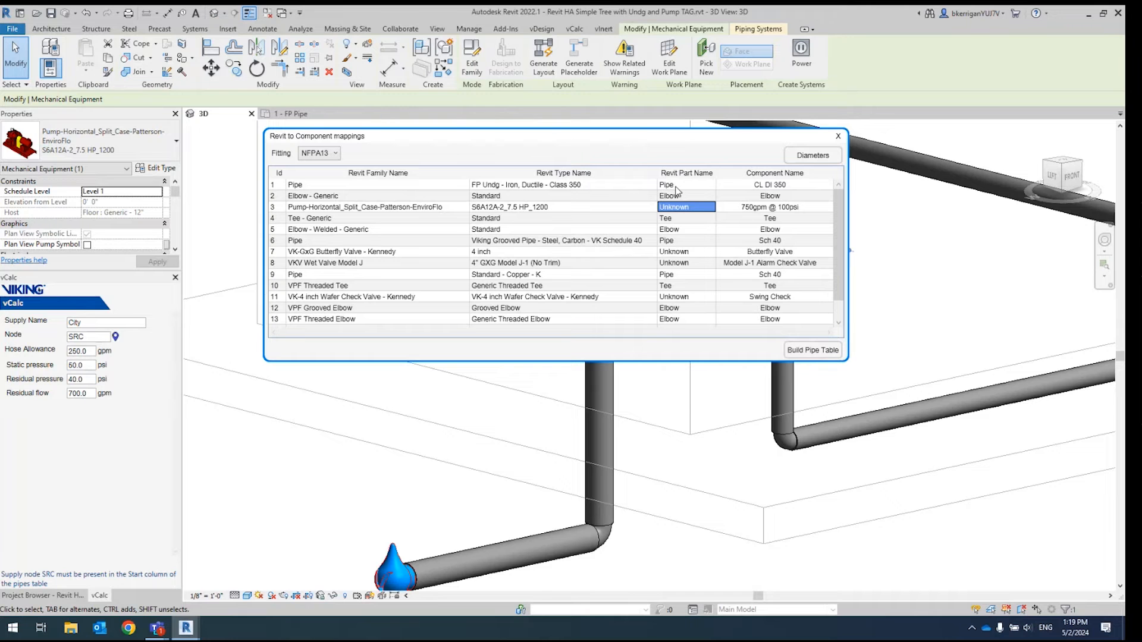
left_click(677, 186)
left_click(680, 197)
left_click(682, 208)
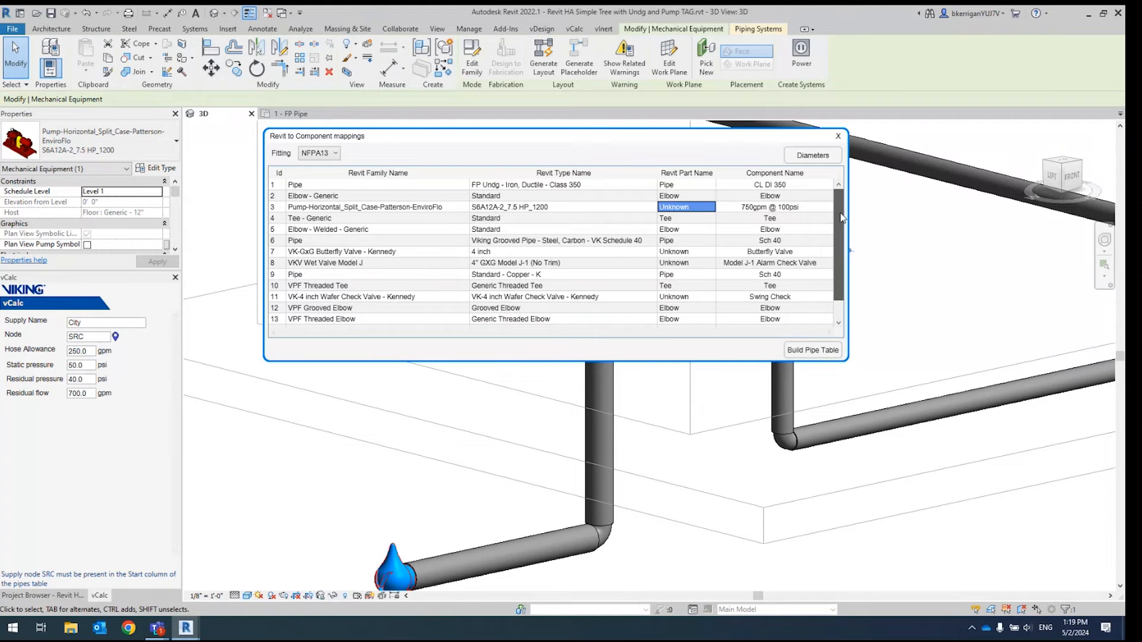
scroll(842, 217, "down", 1)
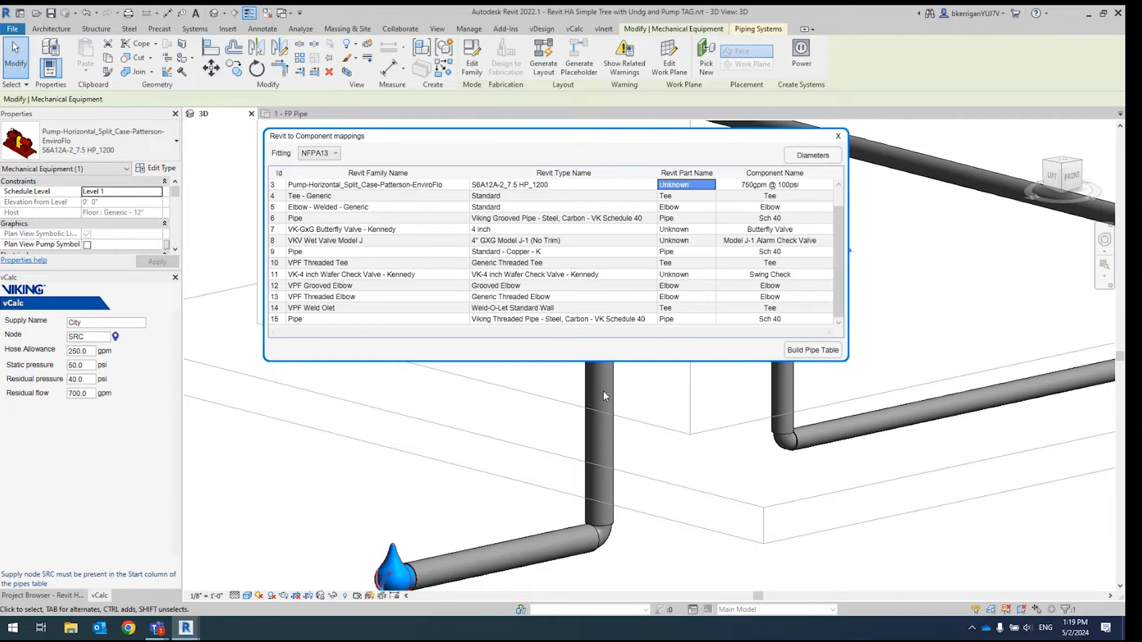
Check the first row of the component mappings and select the underground pipe beside the SRC supply node to view its type.
scroll(677, 277, "up", 1)
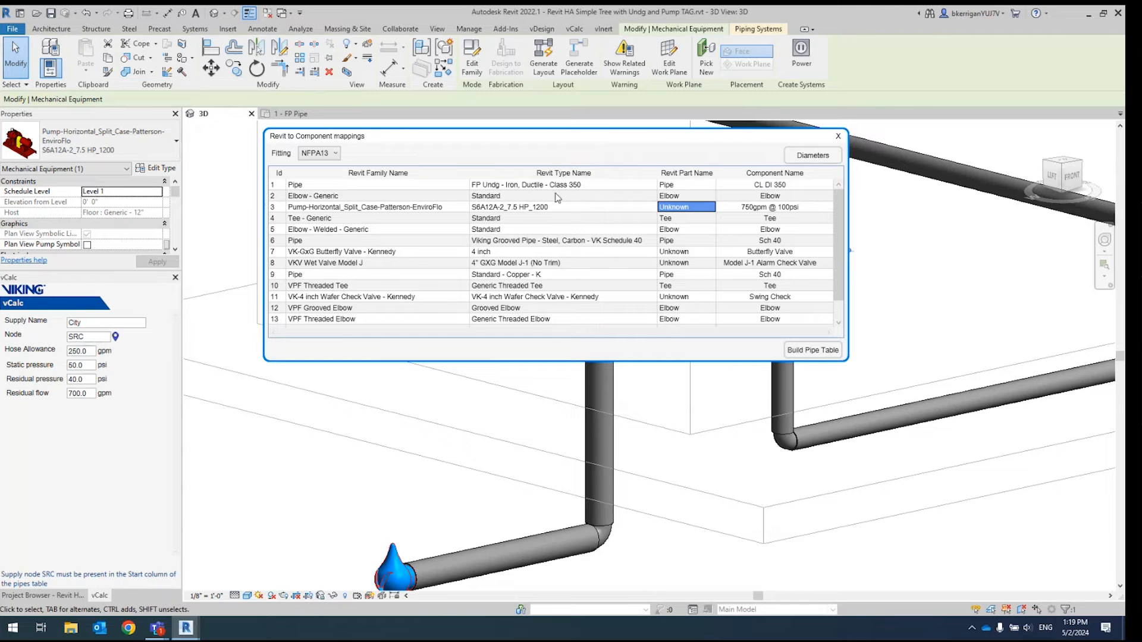
left_click(542, 556)
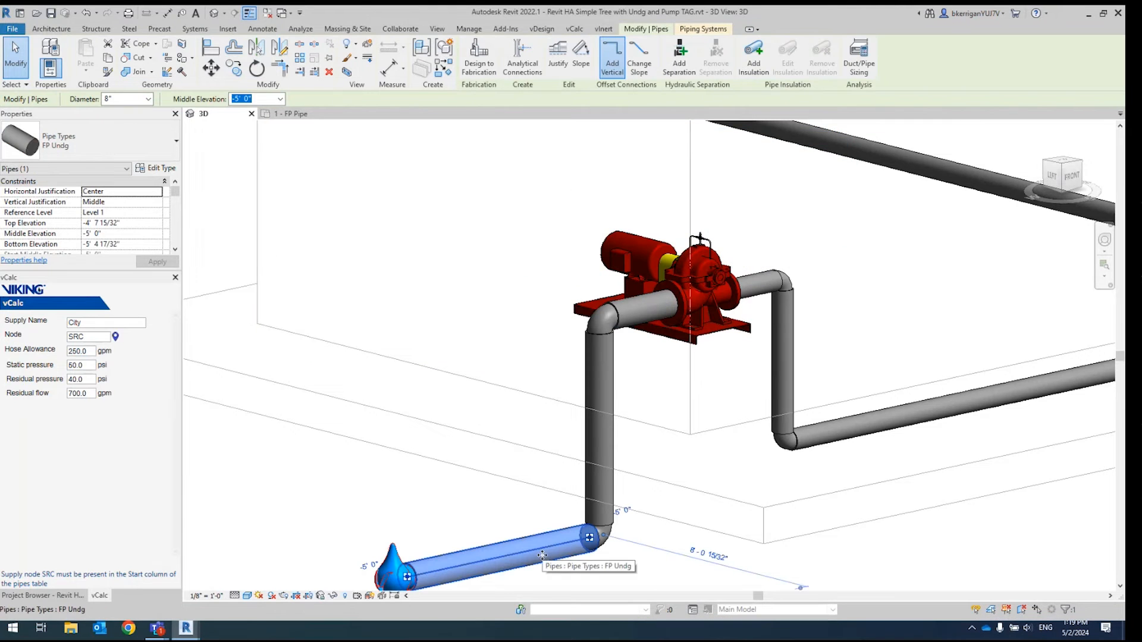
middle_click_drag(454, 489, 449, 393)
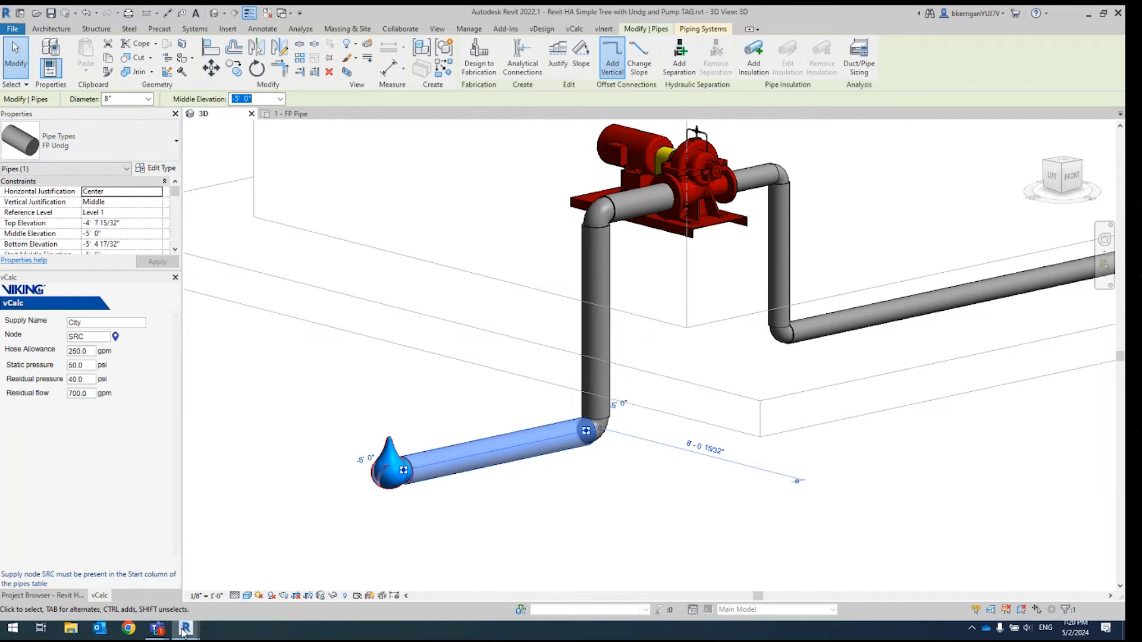
Bring back the Revit to Component mappings and review the component names assigned to all rows.
mouse_move(182, 628)
left_click(223, 585)
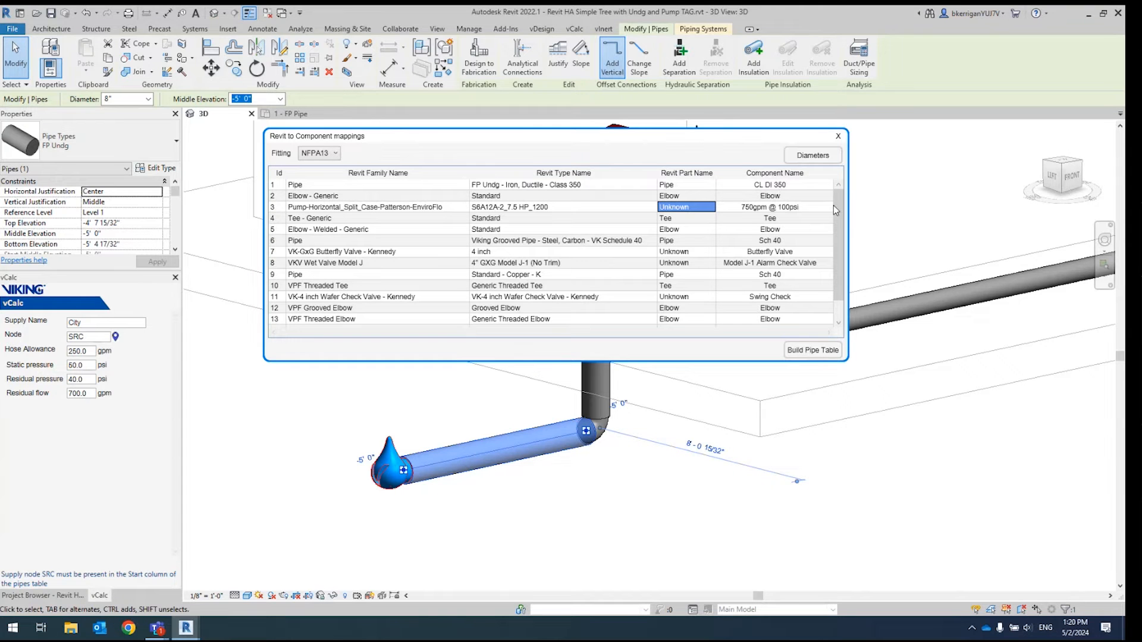
scroll(834, 205, "down", 1)
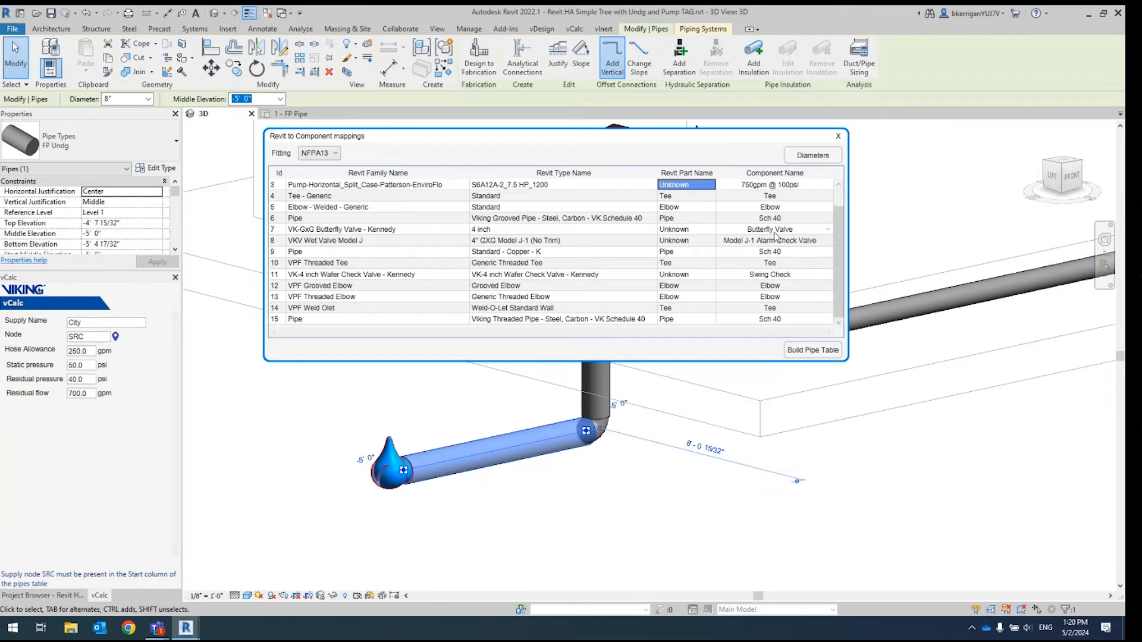
scroll(775, 228, "up", 1)
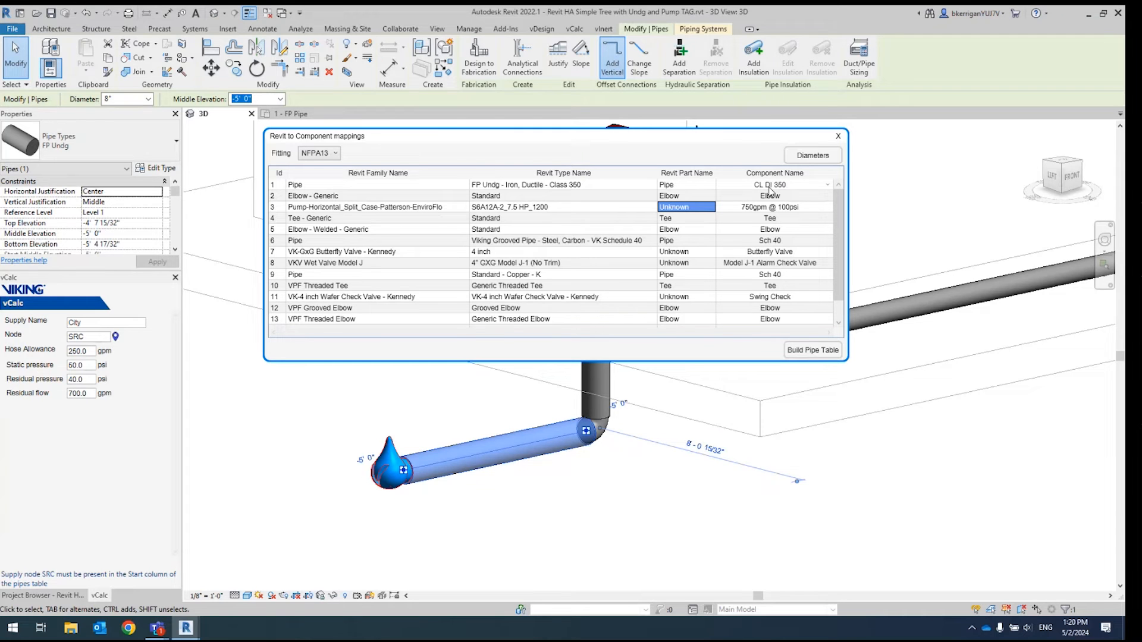
Switch the mappings' fitting set to Anvil FlexHead, review the resulting component names, and set it back to NFPA13.
left_click(326, 153)
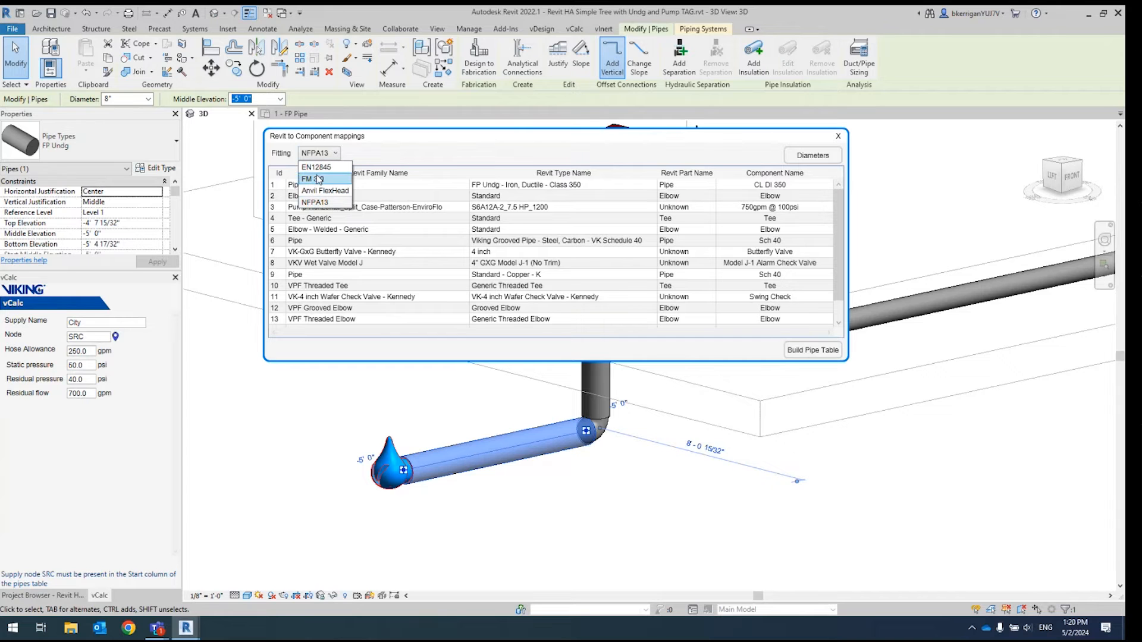
left_click(325, 201)
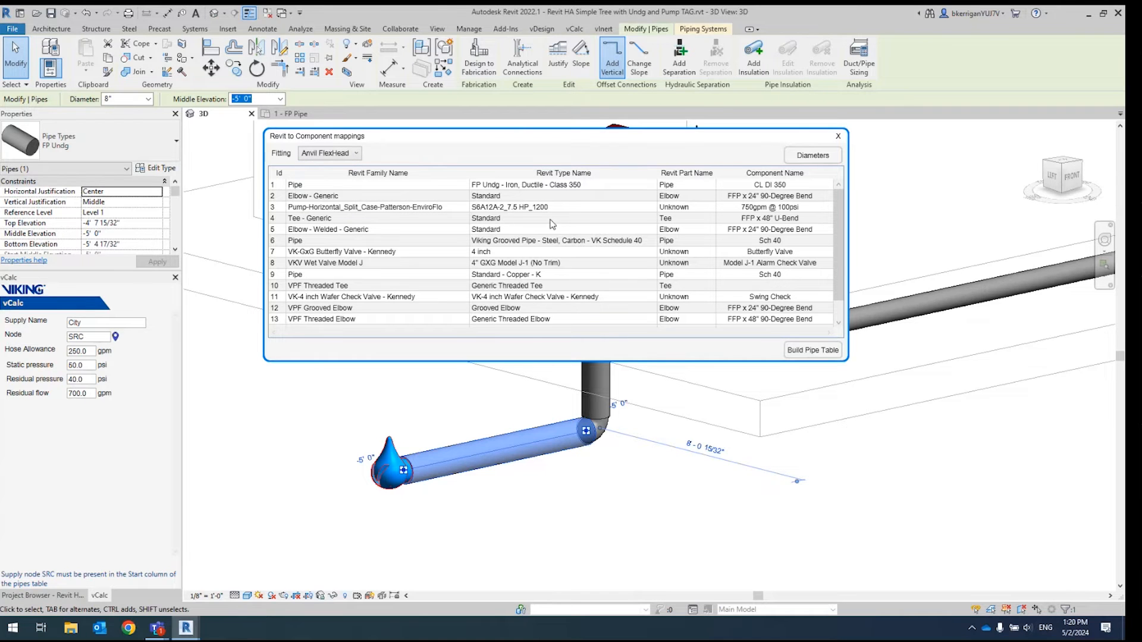
scroll(512, 217, "down", 1)
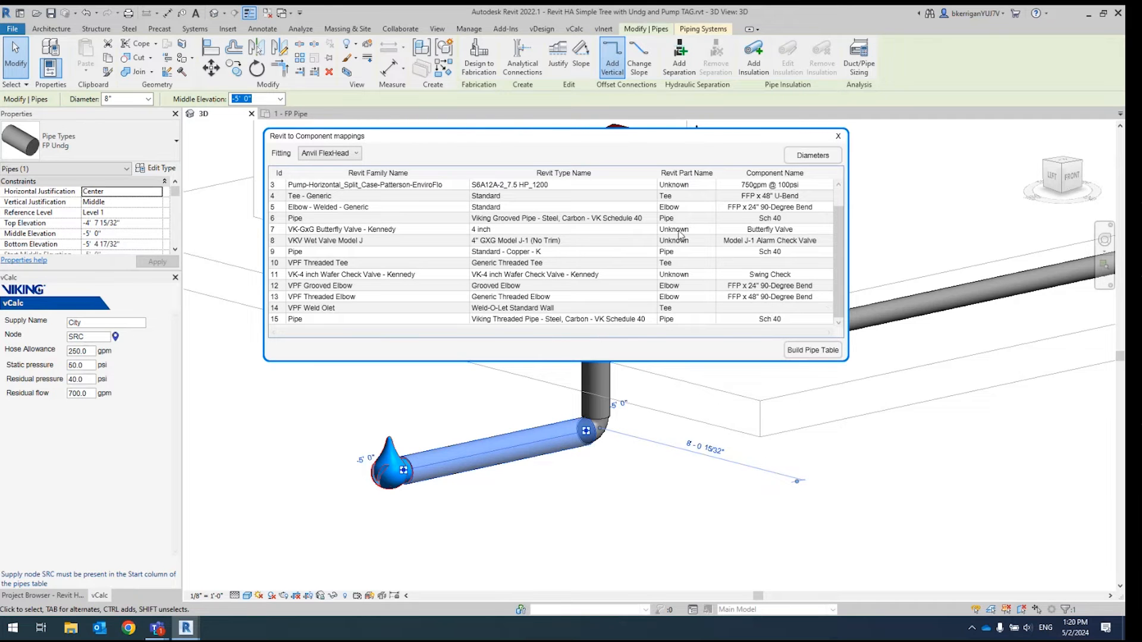
left_click(333, 153)
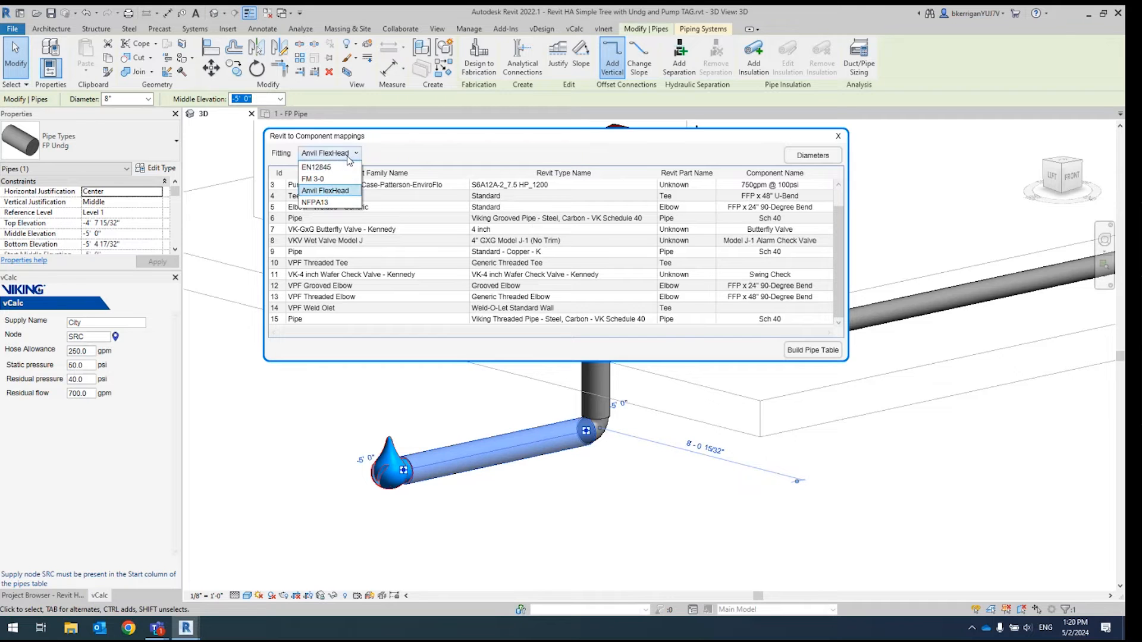
left_click(316, 202)
scroll(672, 234, "up", 1)
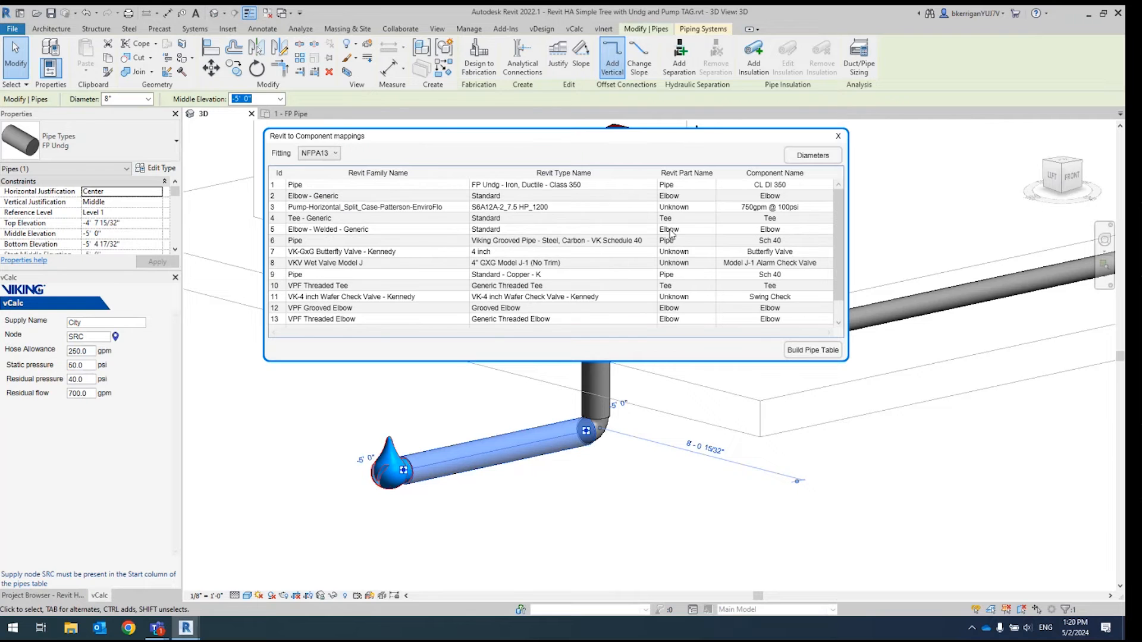
Map the ductile iron Class 350 underground pipe to Blue Brute 305psi, then build the pipe table and view the calculation results.
left_click(785, 186)
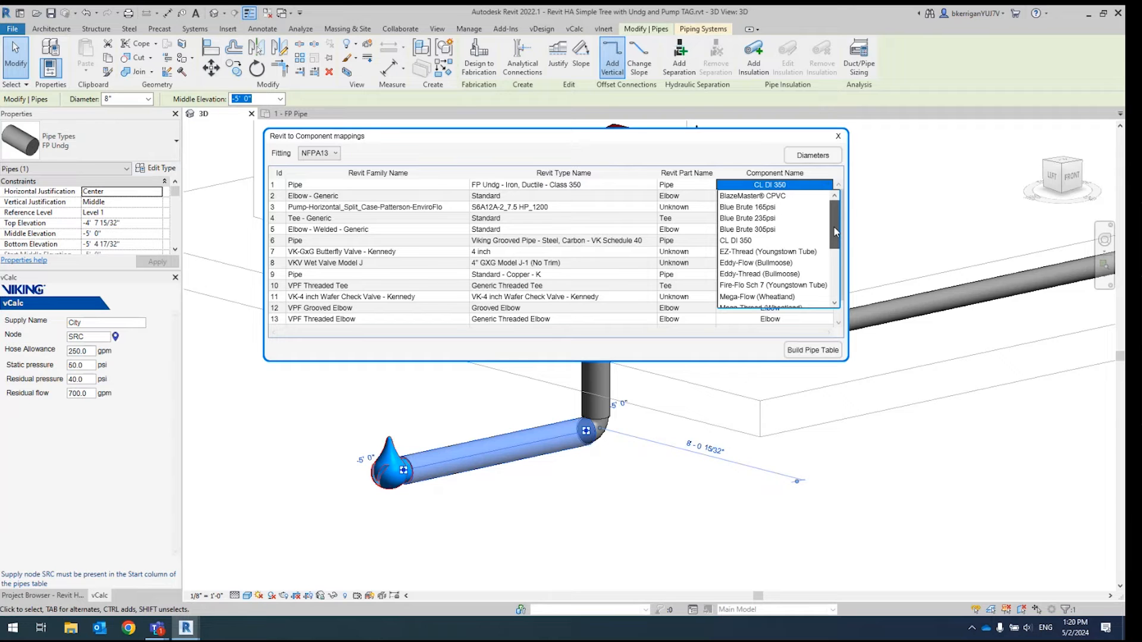
left_click_drag(834, 227, 834, 280)
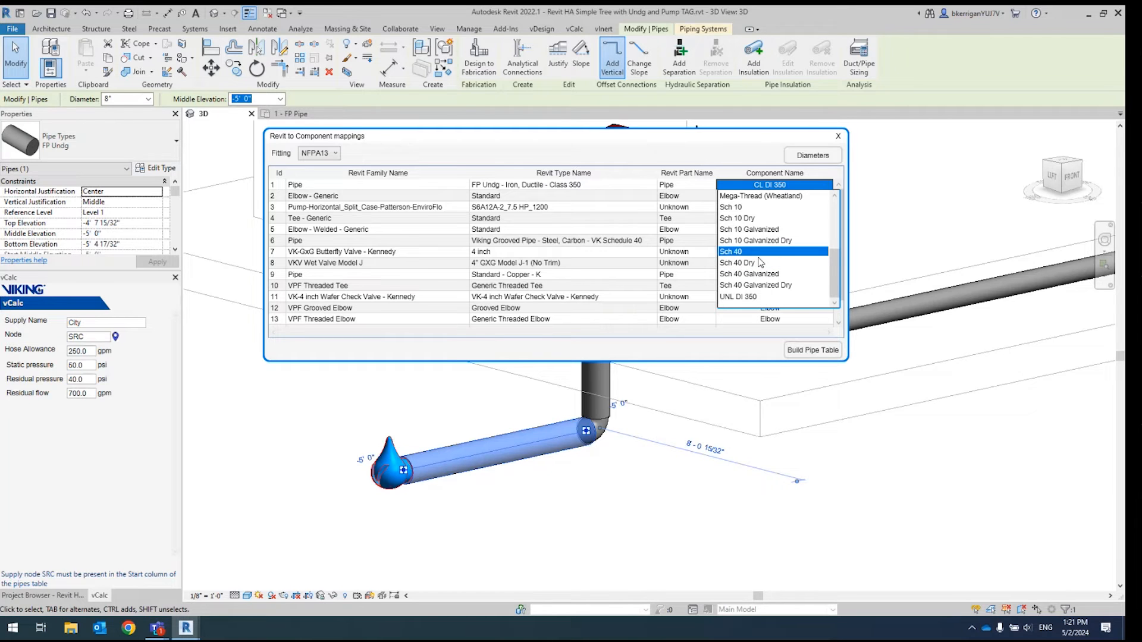
scroll(760, 263, "up", 4)
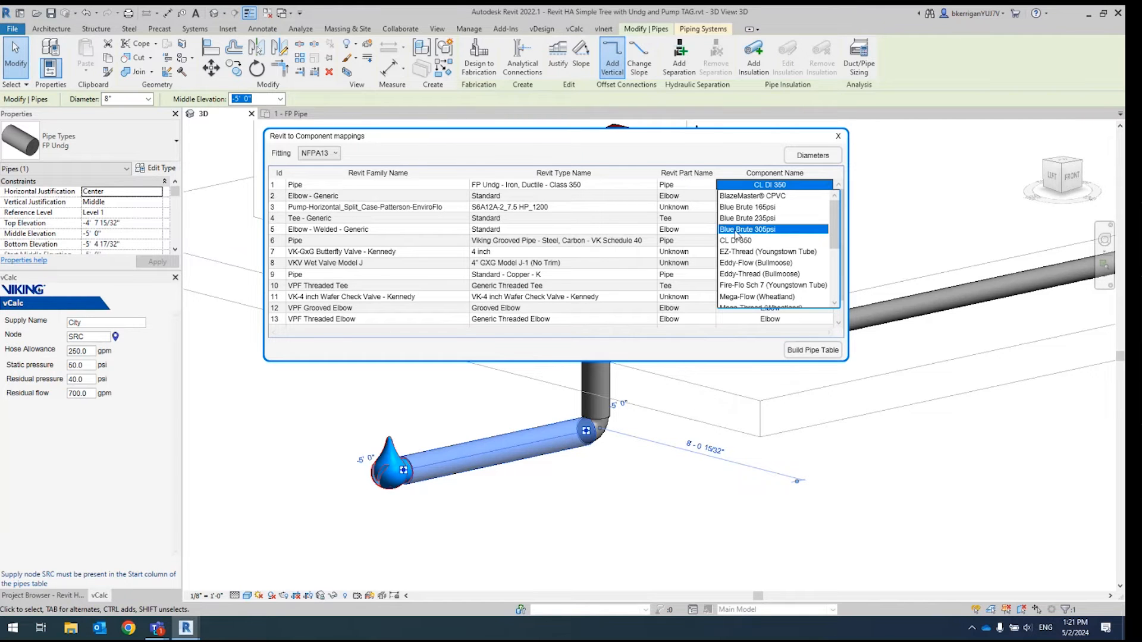
left_click(736, 230)
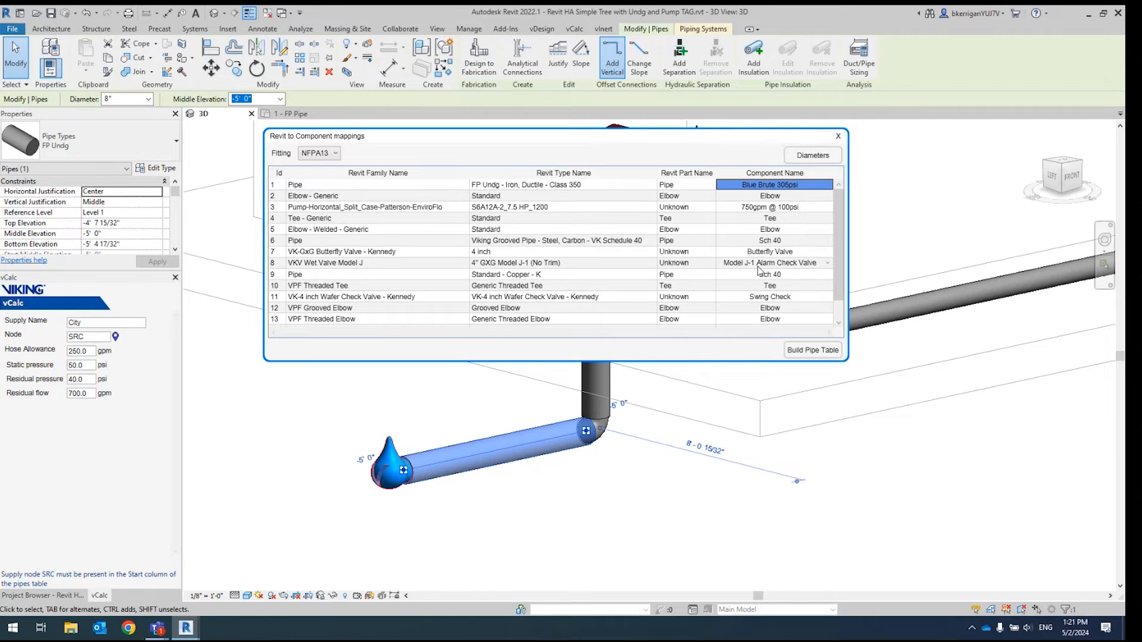
left_click(835, 352)
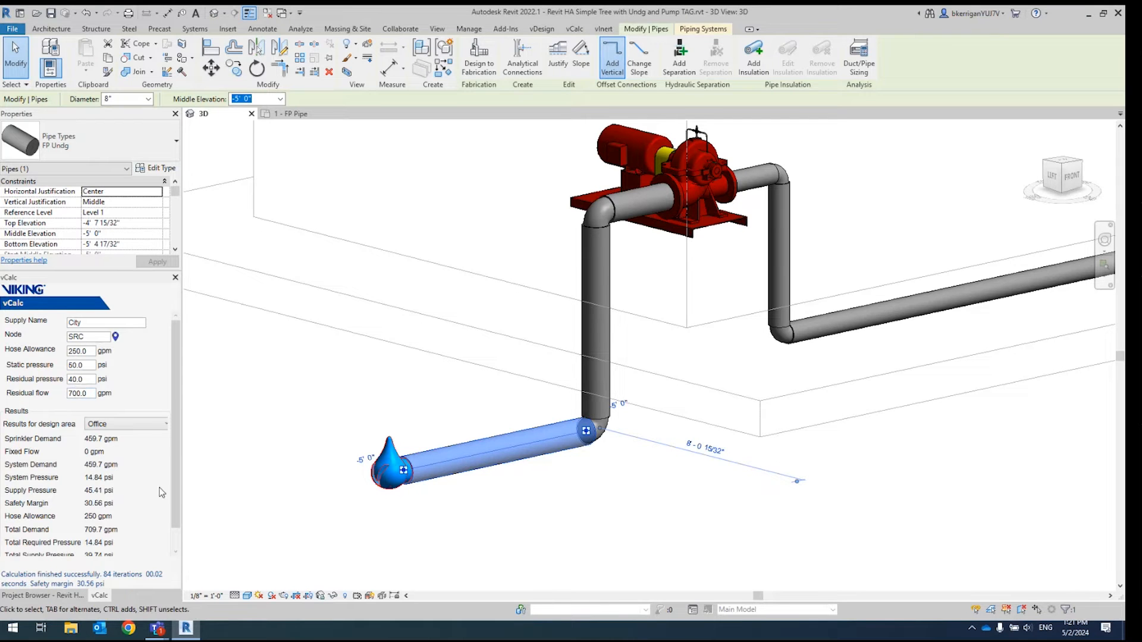
left_click_drag(174, 479, 174, 501)
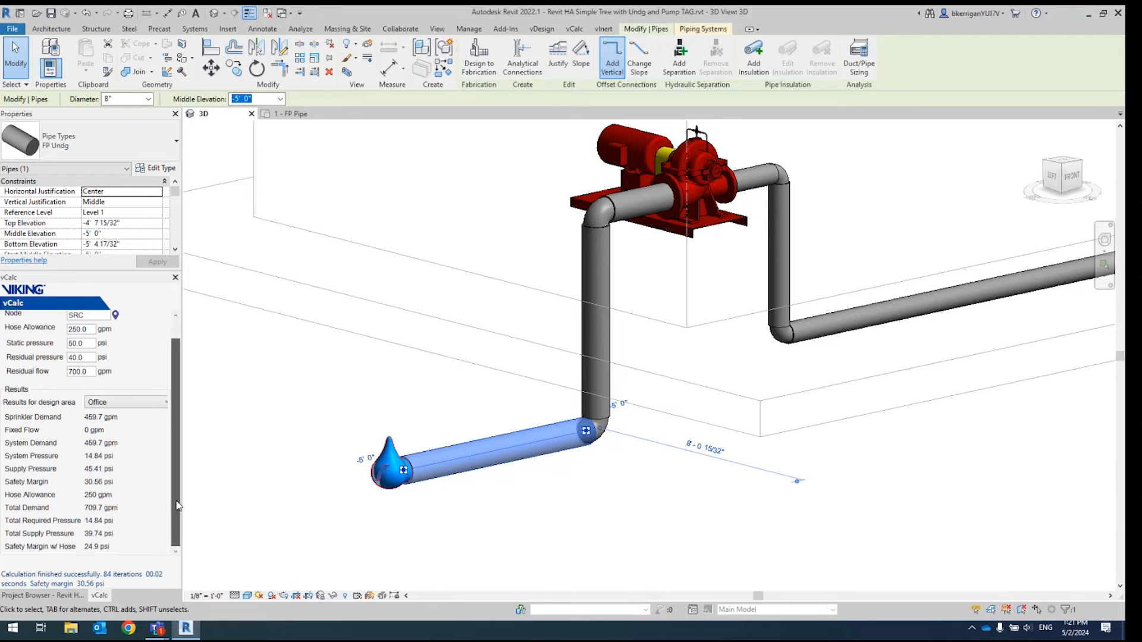
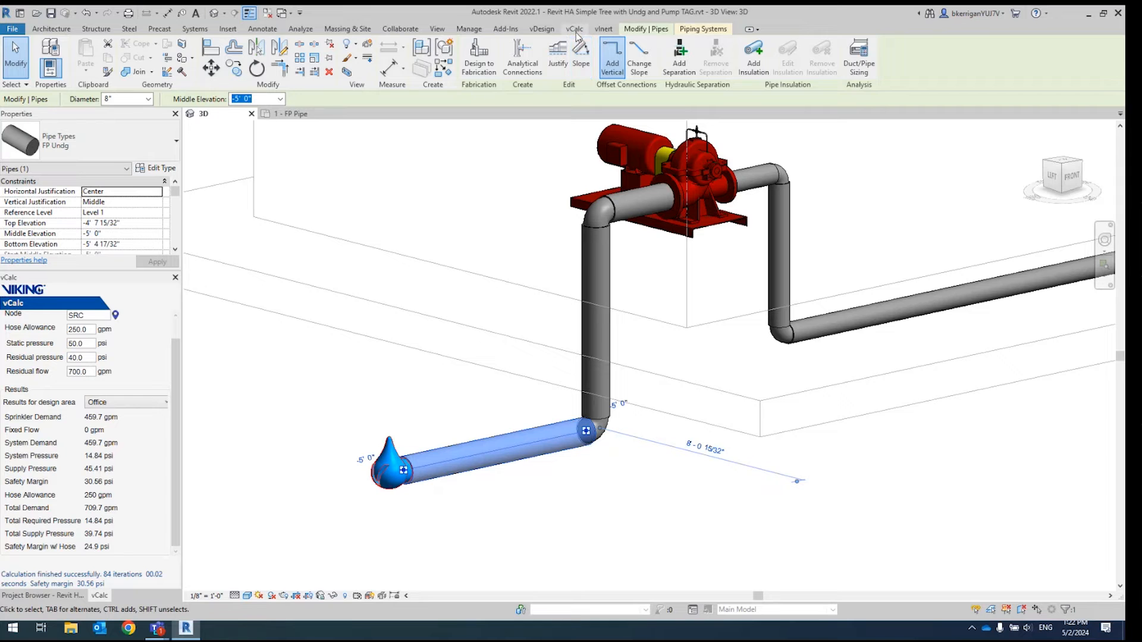
View the Office design area and sort its sprinklers by pressure in ascending order.
left_click(575, 30)
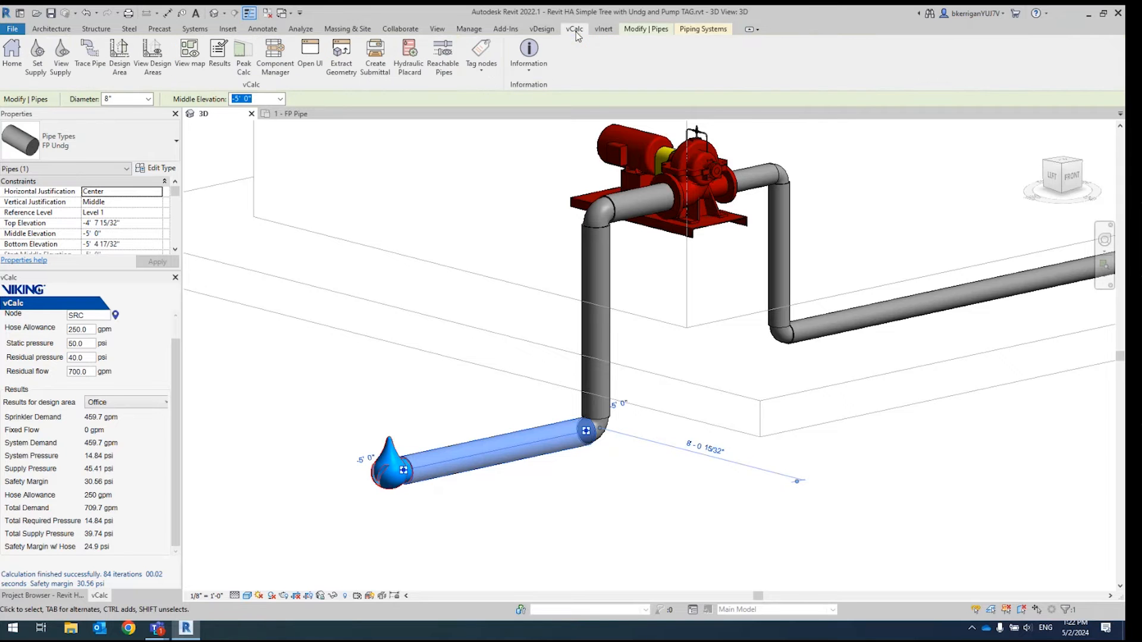
left_click(150, 75)
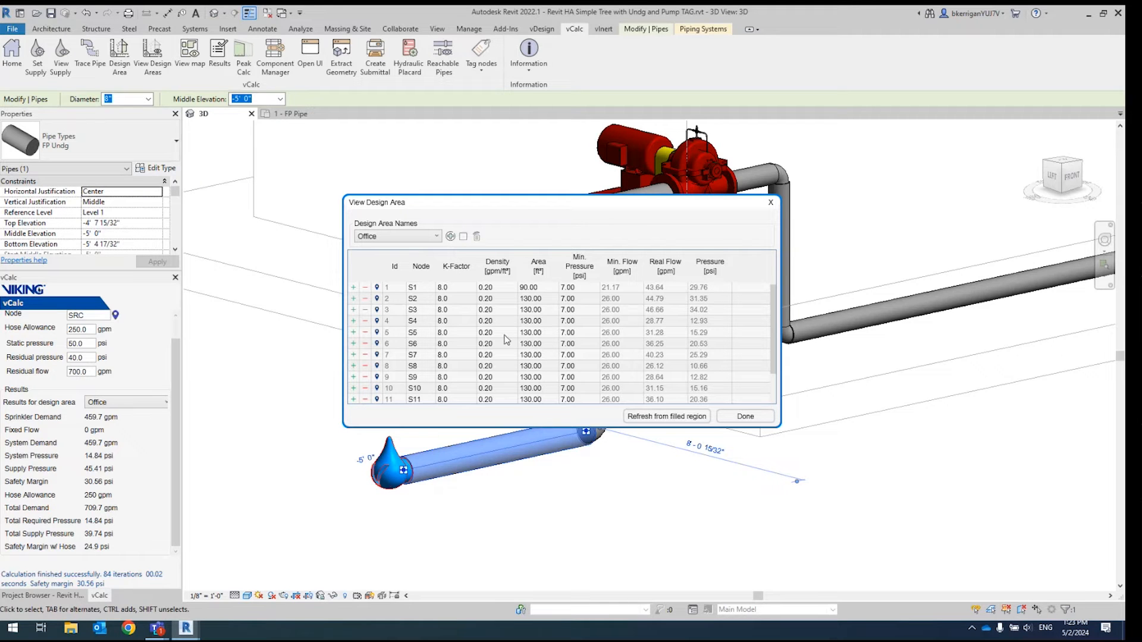
left_click(714, 268)
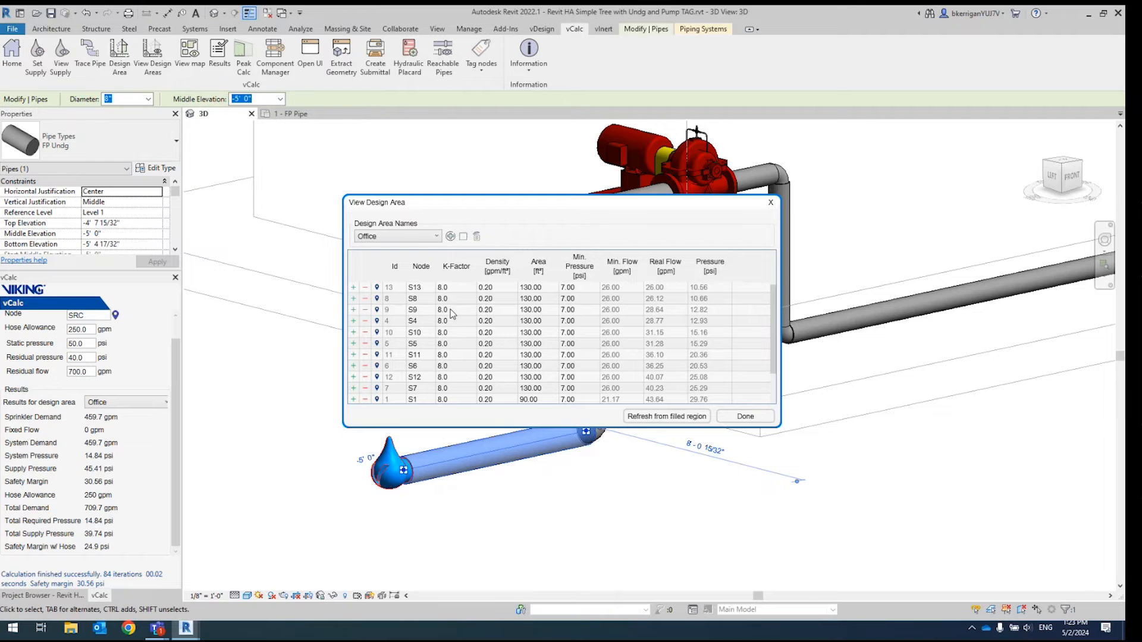
Locate sprinkler S13 in the 3D model, examine its surroundings on the branch lines, and close the design area view.
left_click(377, 289)
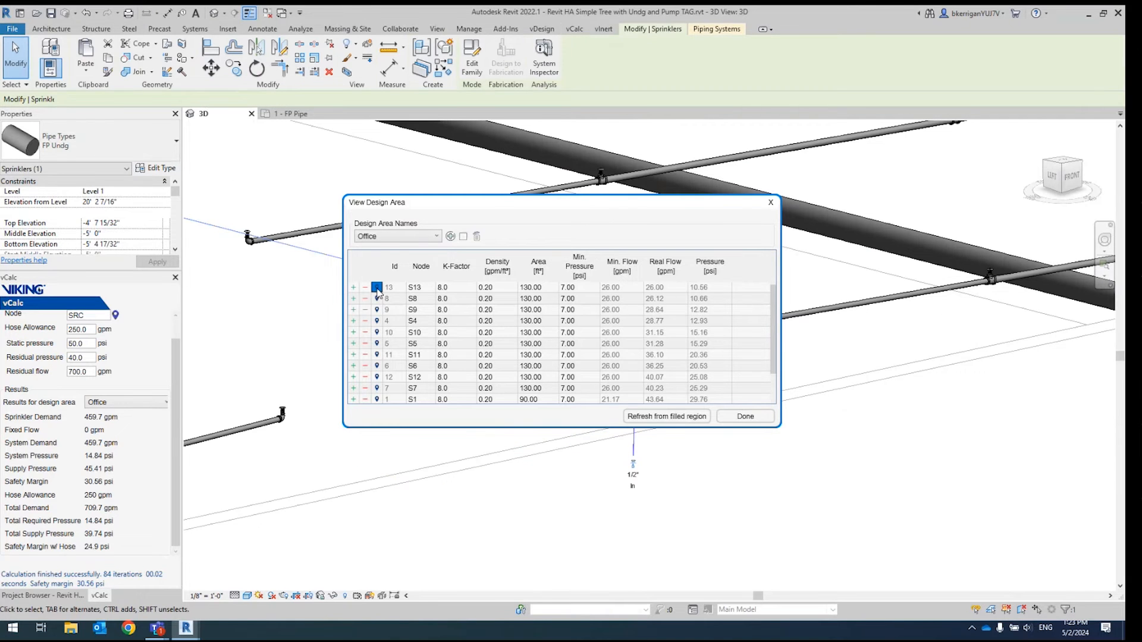
left_click_drag(506, 202, 164, 103)
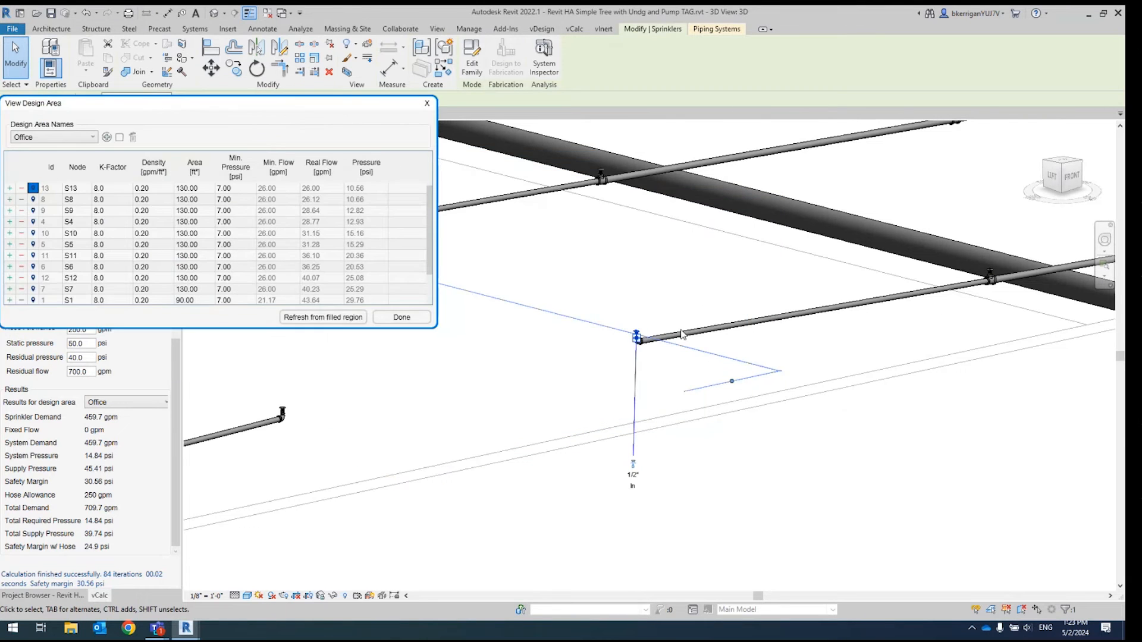
scroll(656, 345, "down", 3)
scroll(656, 345, "down", 2)
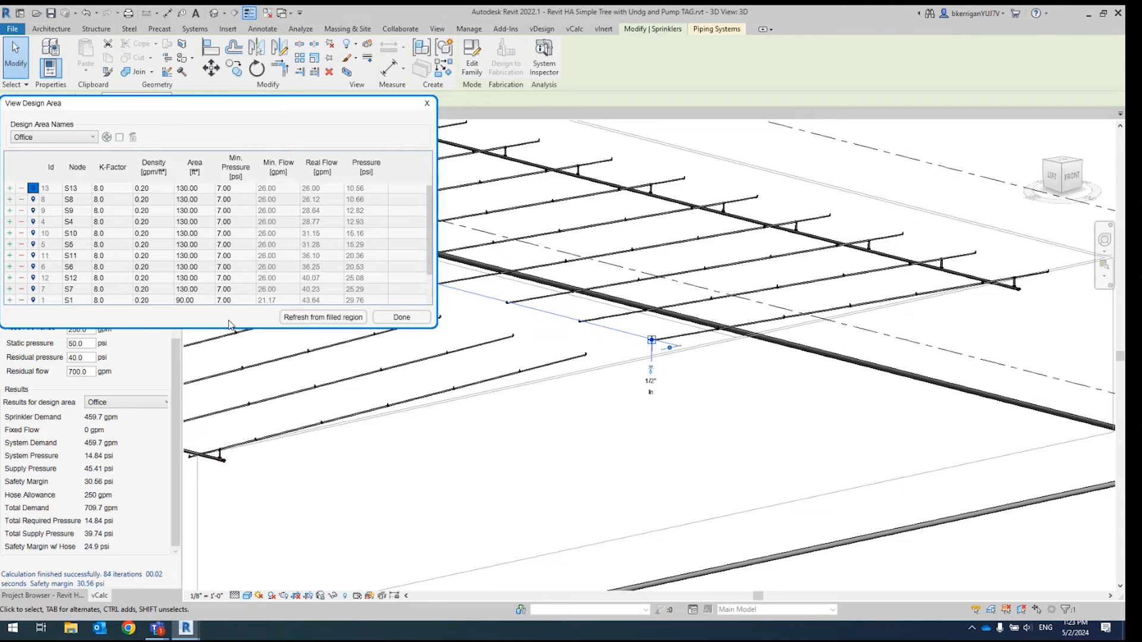
left_click(397, 317)
left_click(829, 550)
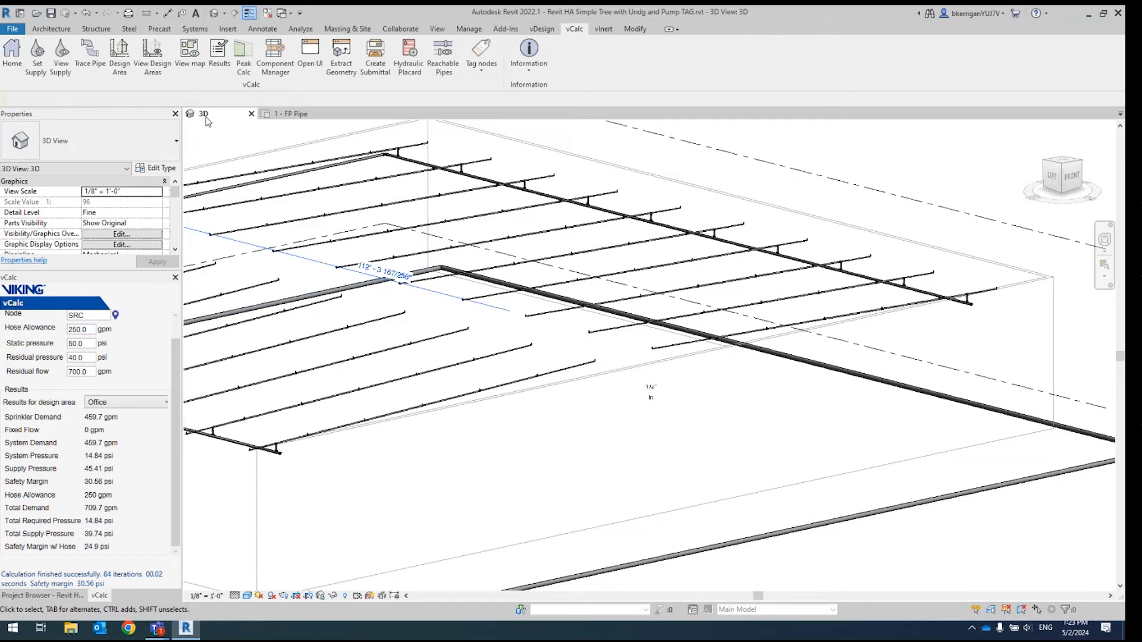
View the Office design area's hydraulic results and pressure-flow graph, and close them after reviewing the curves.
left_click(216, 60)
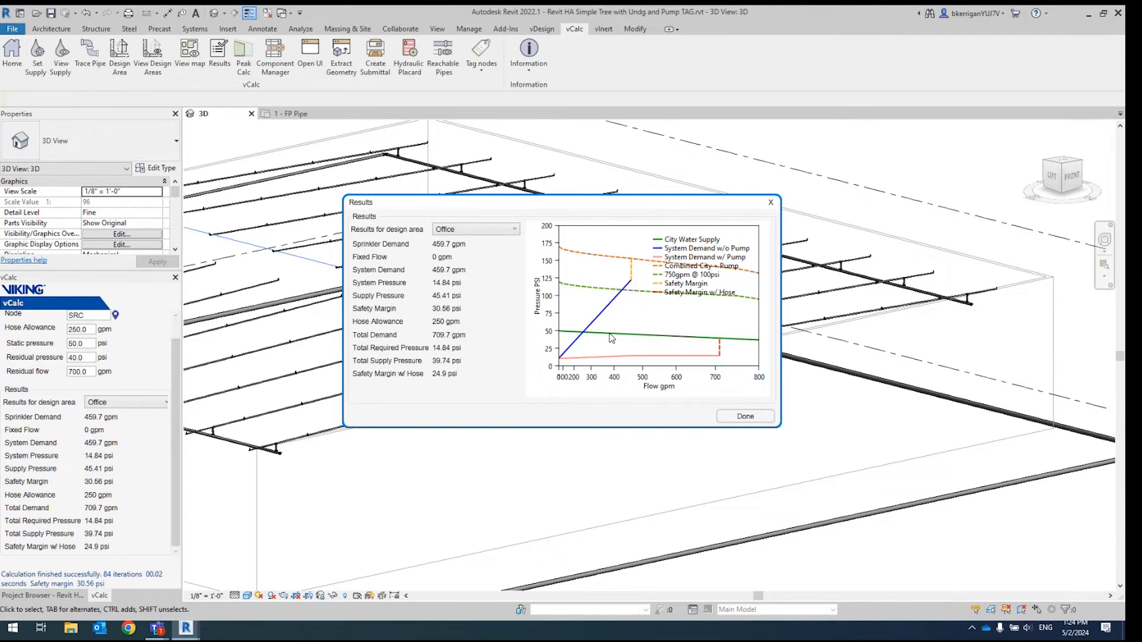
left_click_drag(609, 334, 619, 290)
left_click(731, 417)
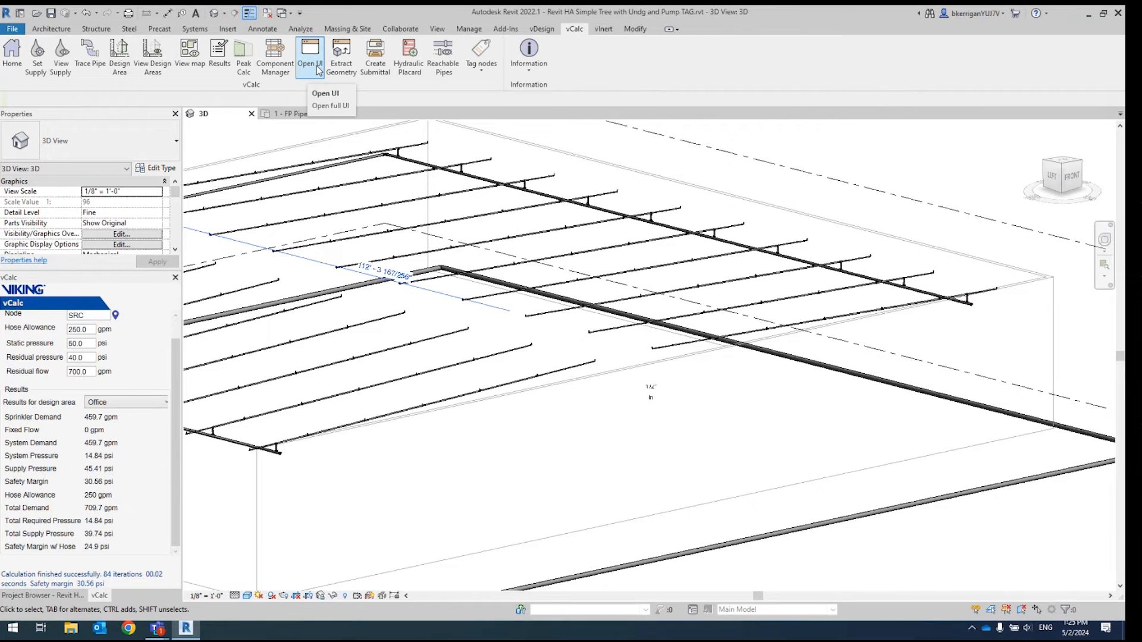
Open the full vCalc interface and maximize its window.
left_click(317, 66)
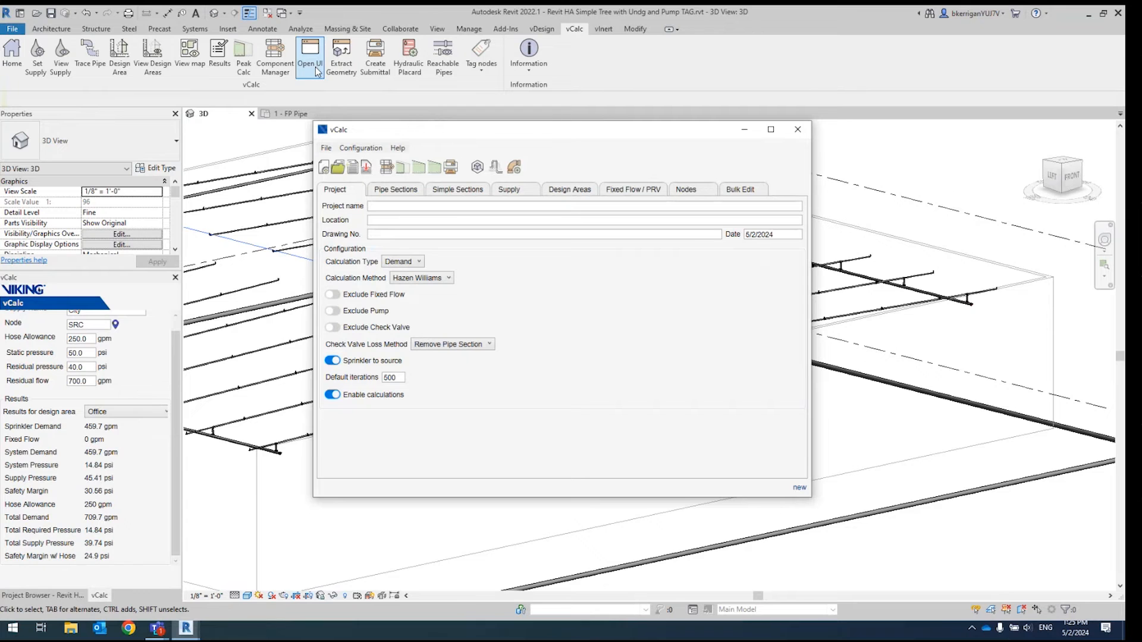
left_click_drag(374, 123, 366, 115)
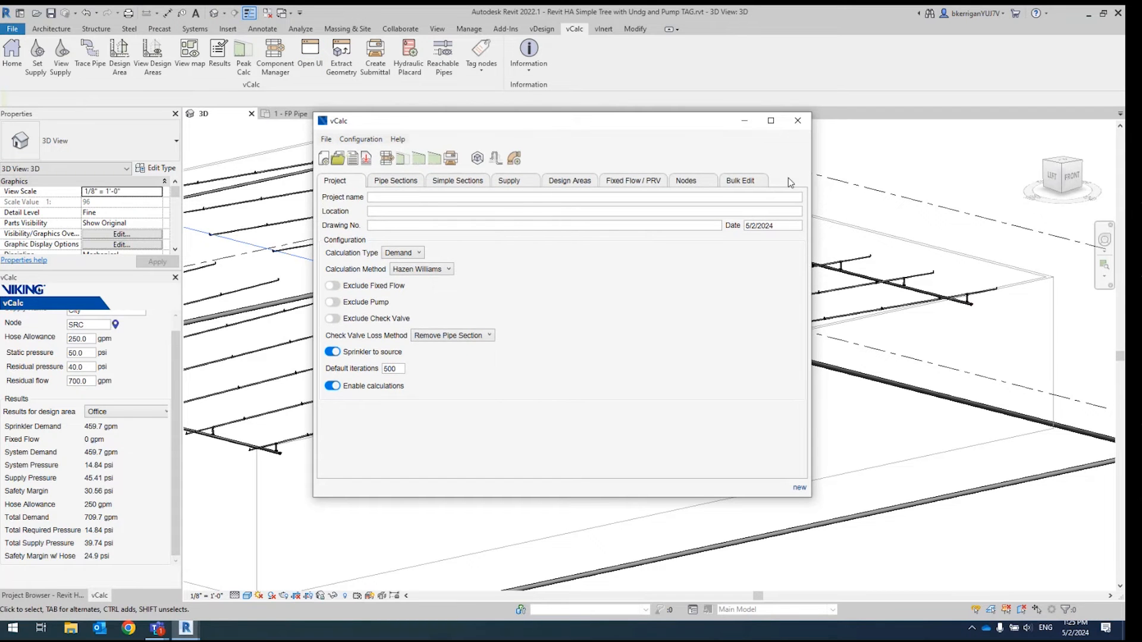
left_click(771, 121)
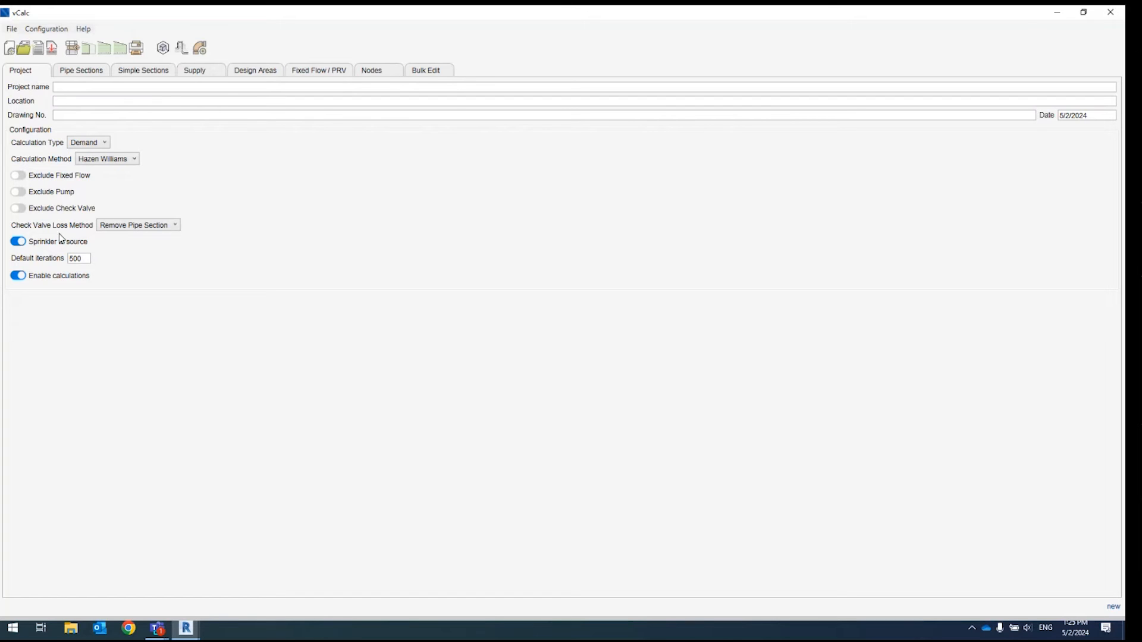
Review the project information fields, the City supply data with its graph, and the sprinklers of the Office design area.
left_click(150, 98)
left_click(203, 74)
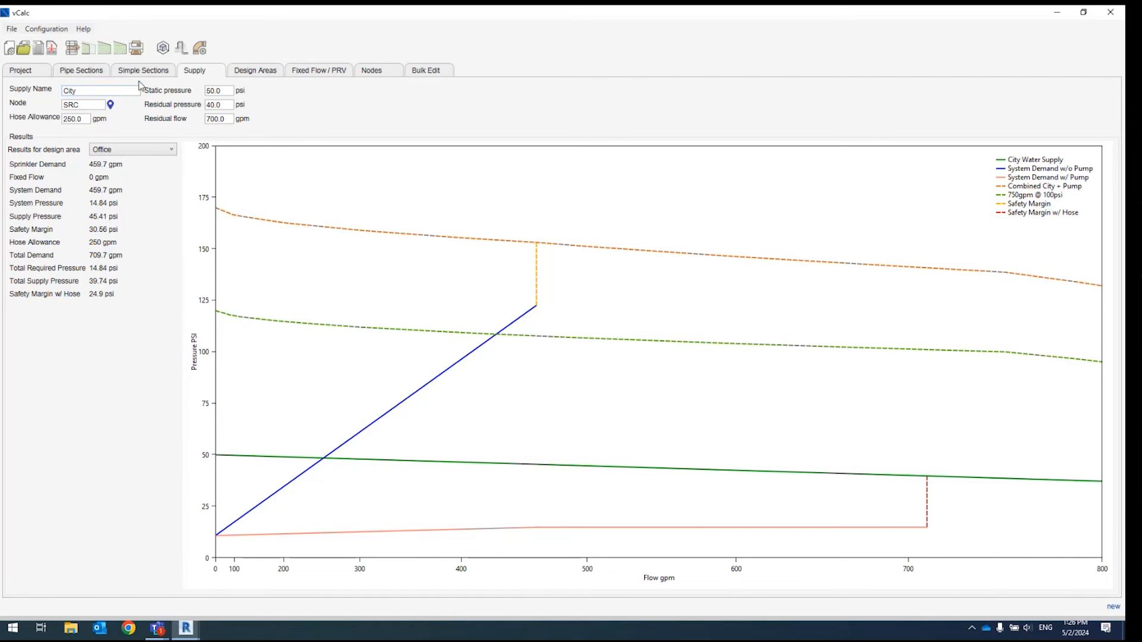
left_click(238, 78)
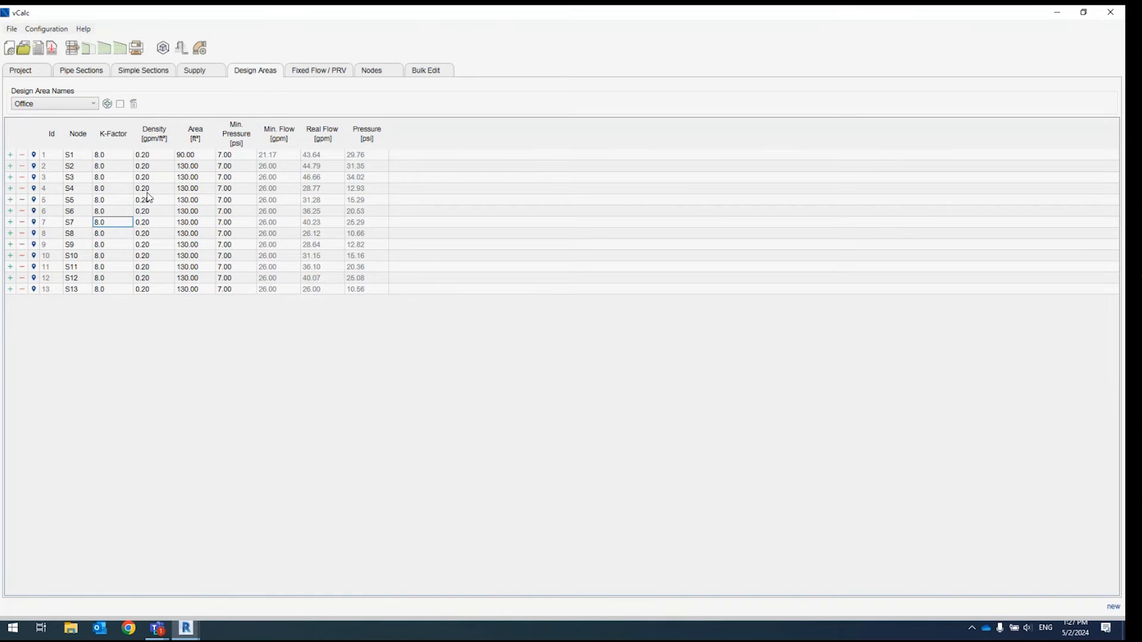
Show the pipe sections and rename the end node of section 1 as UG1.
left_click(65, 70)
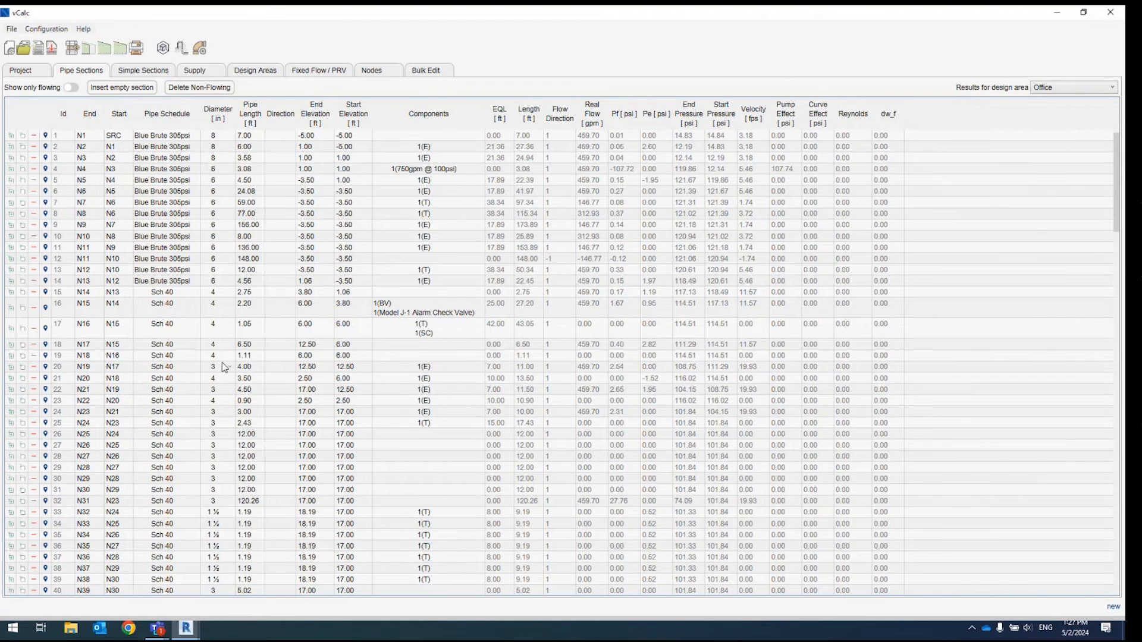
left_click(92, 137)
double_click(91, 135)
type("UG1")
key("Return")
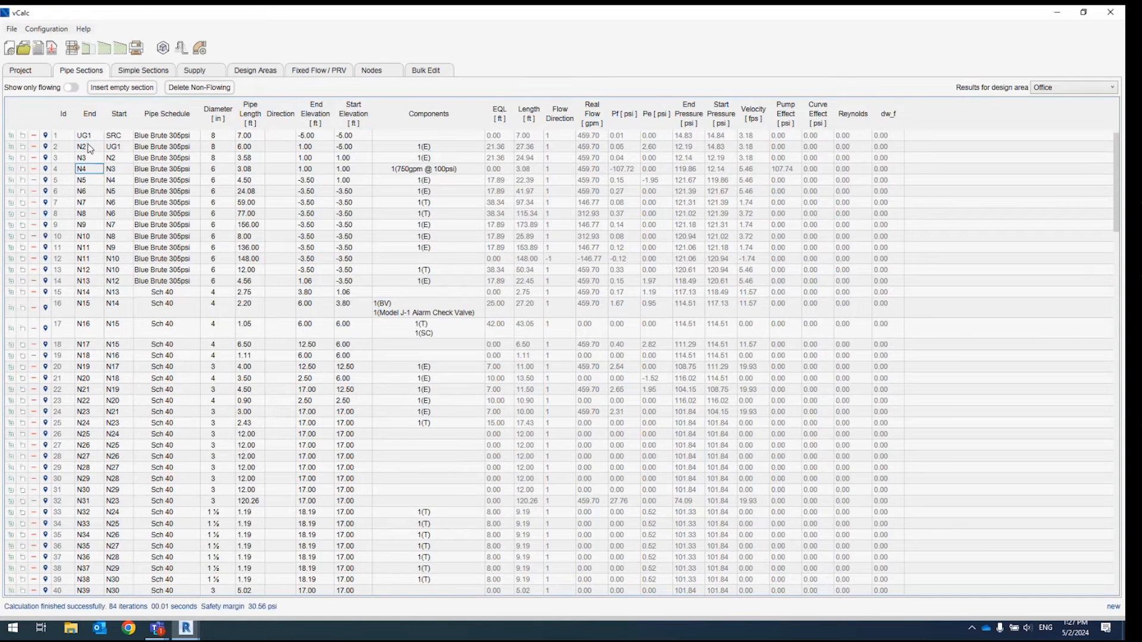
Rename the end nodes of pipe sections 2, 3 and 4 as UG2, UG3 and UG4.
double_click(91, 146)
type("UG2")
left_click(89, 182)
double_click(91, 158)
type("UG3")
left_click(85, 186)
double_click(92, 169)
type("UG4")
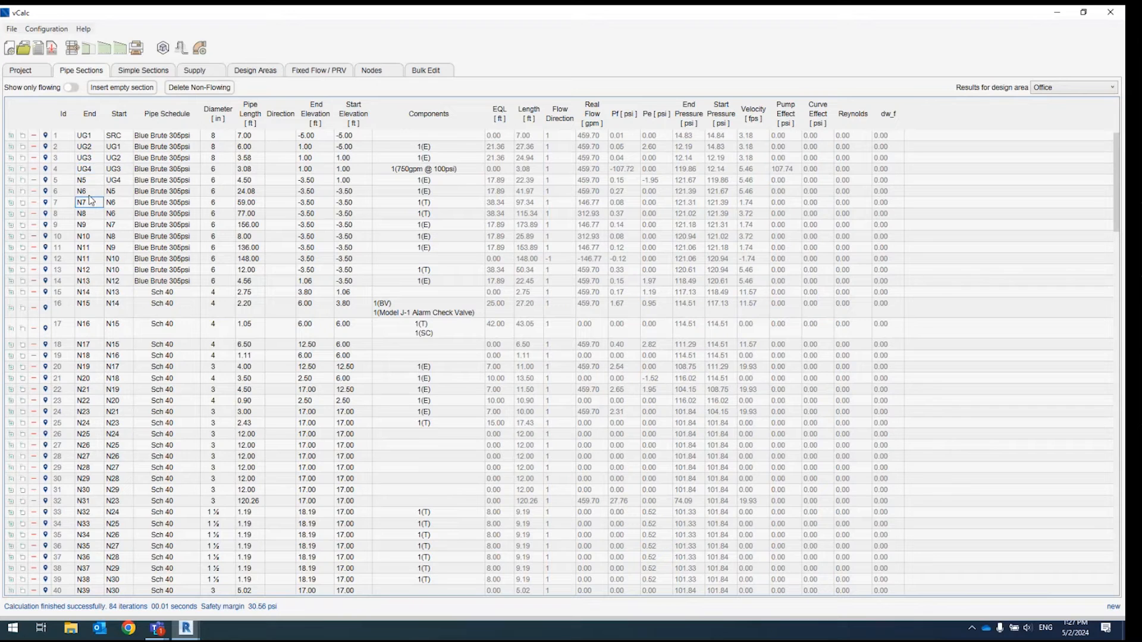
Rename the end node of pipe section 5 as UG5.
left_click(91, 180)
type("UG5")
left_click(95, 204)
left_click(118, 138)
Open the Revit to Component mappings and arrange them side by side with the restored pipe sections window.
left_click_drag(233, 13, 788, 103)
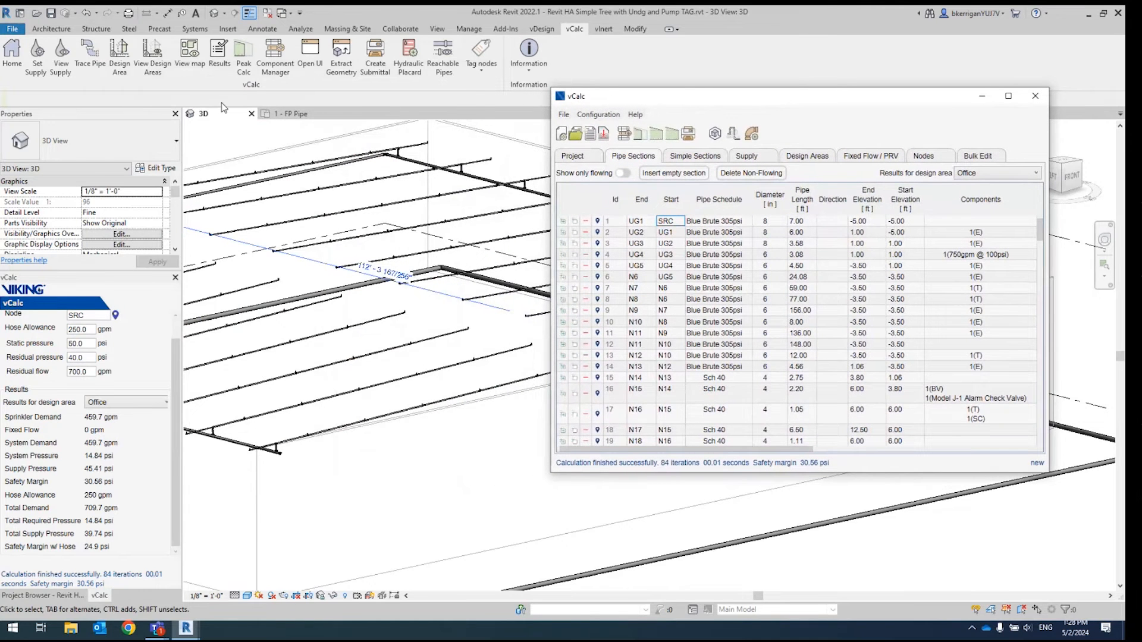
left_click(190, 64)
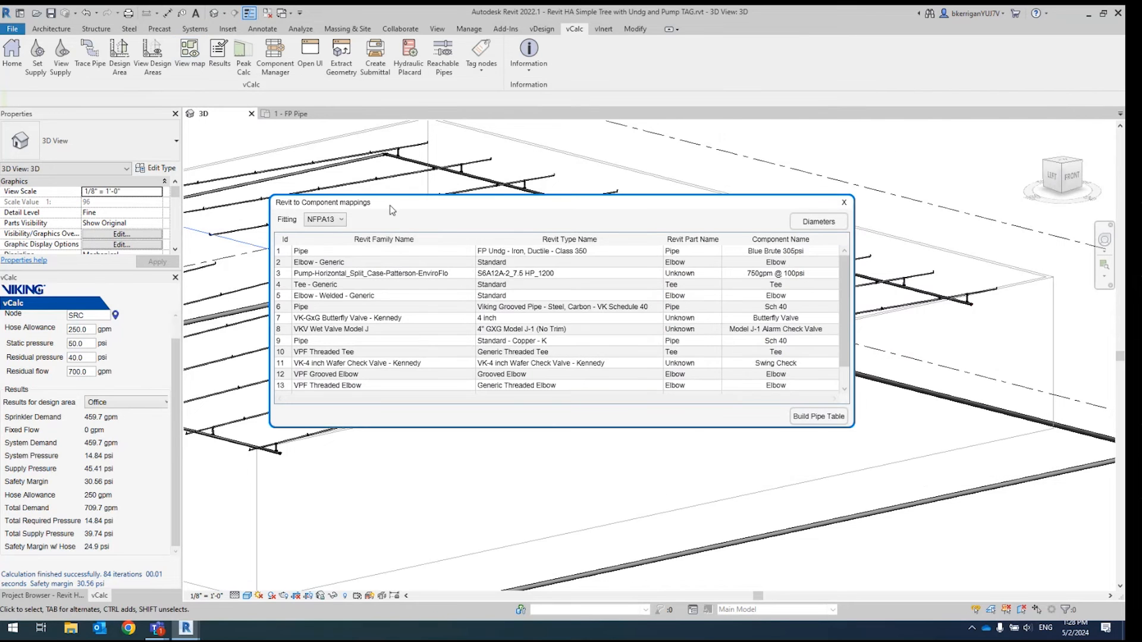
left_click_drag(390, 205, 133, 175)
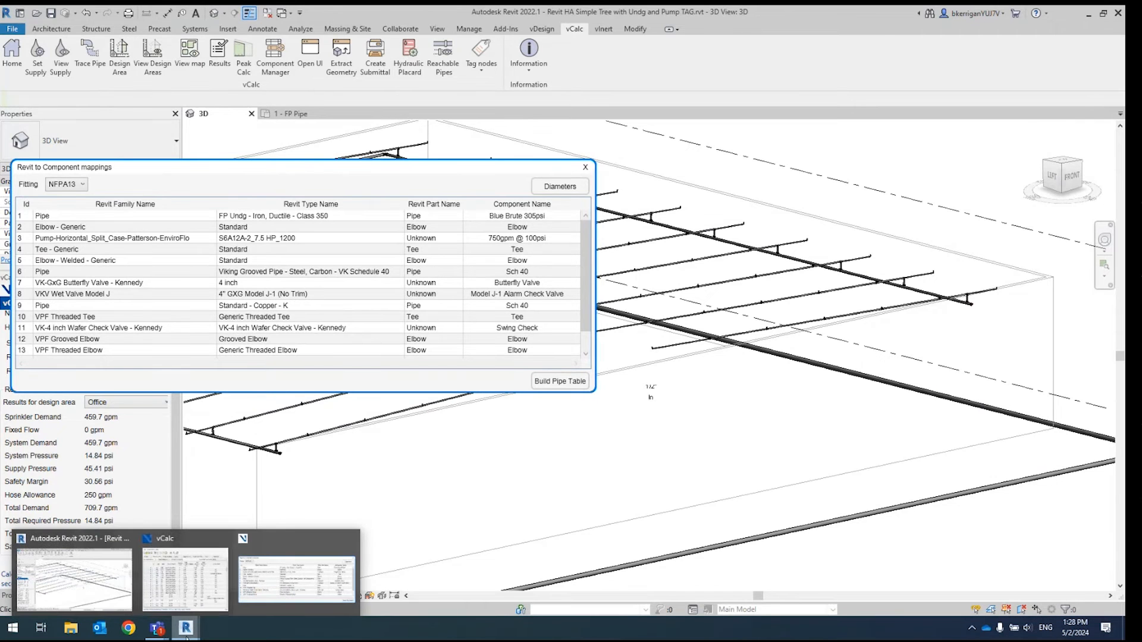
left_click(176, 595)
left_click_drag(636, 99, 688, 96)
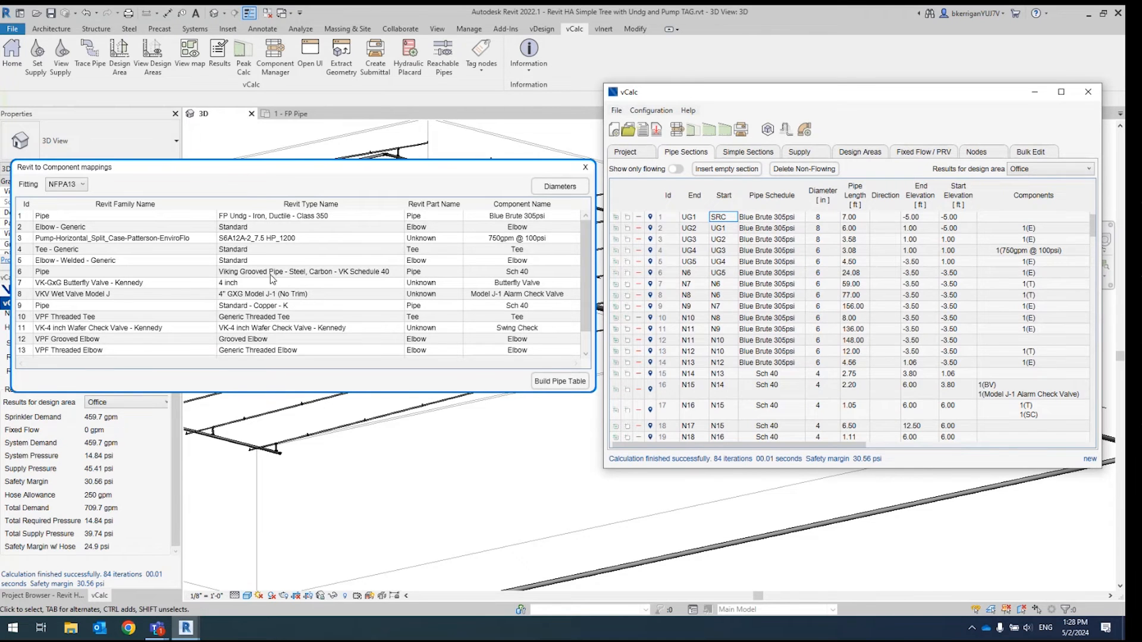
Map the FP Undg - Iron, Ductile - Class 350 pipe to the CL DI 350 component and build the pipe table.
left_click(41, 218)
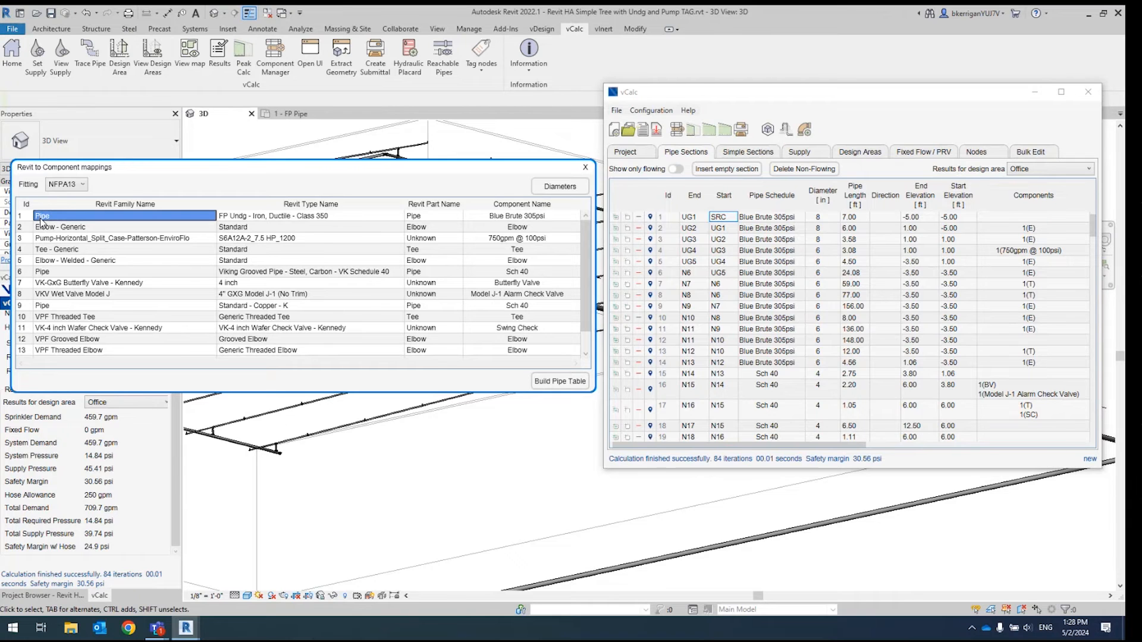
left_click(224, 217)
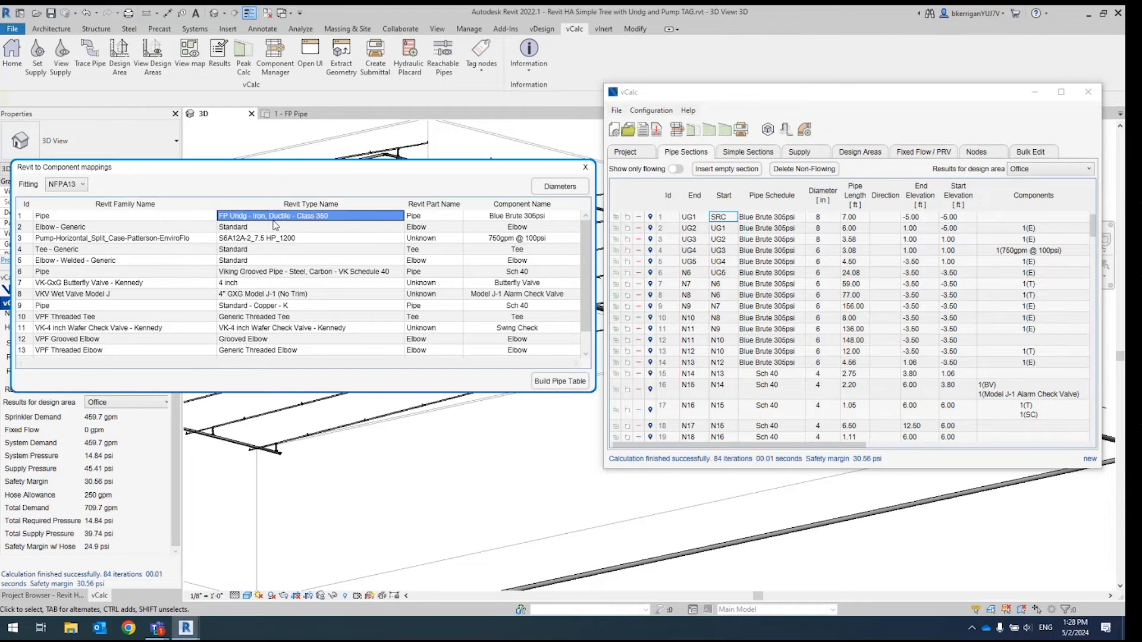
left_click(518, 218)
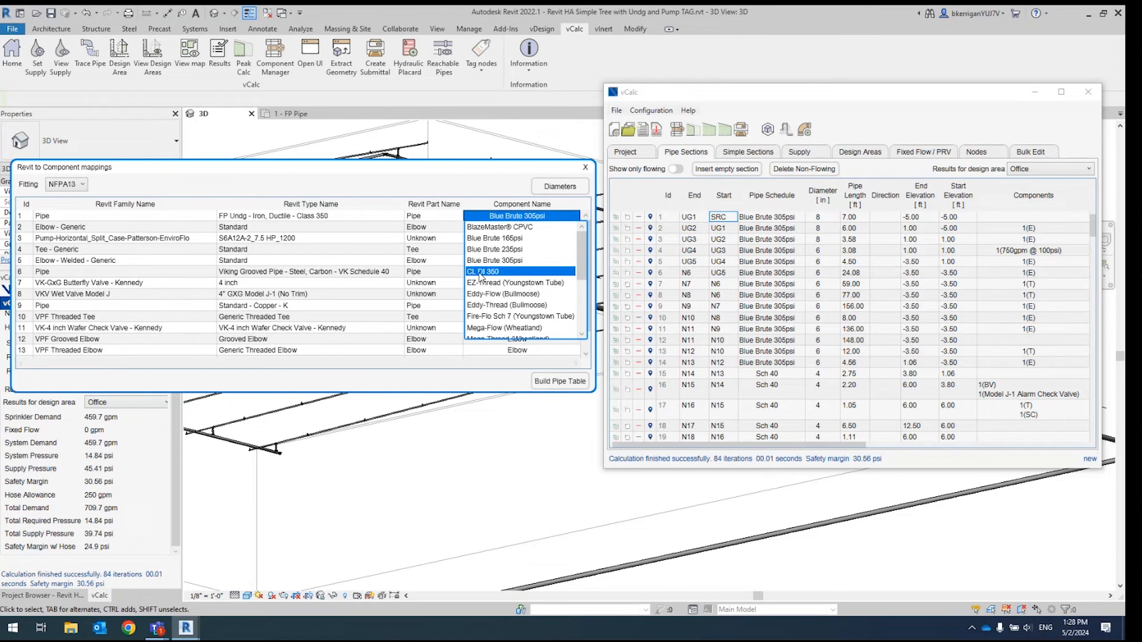
left_click(481, 273)
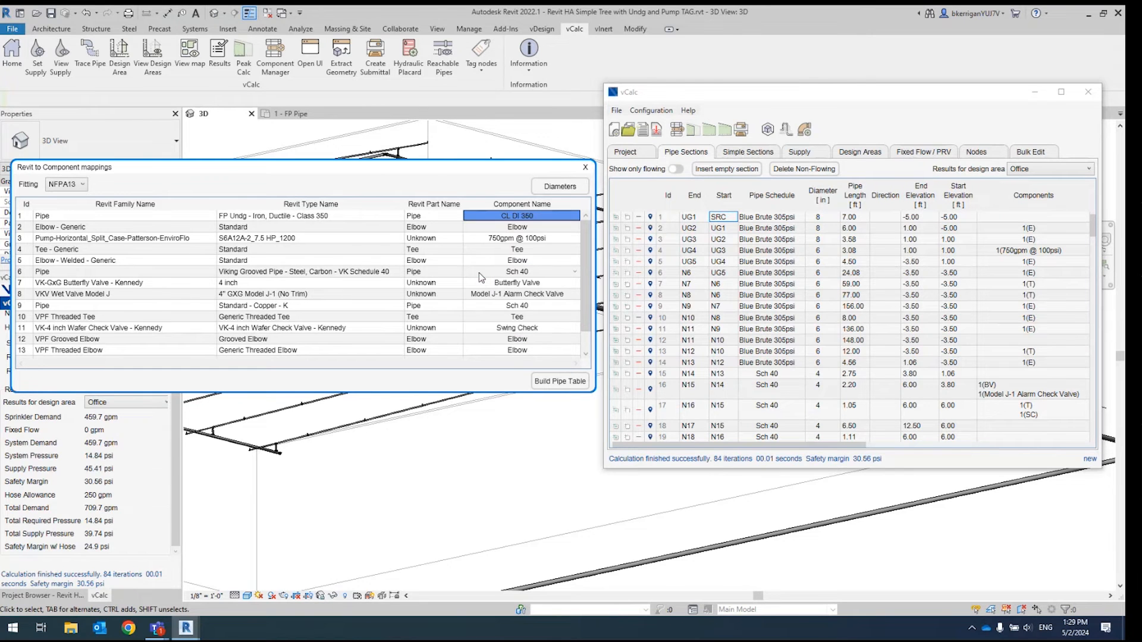
left_click(548, 382)
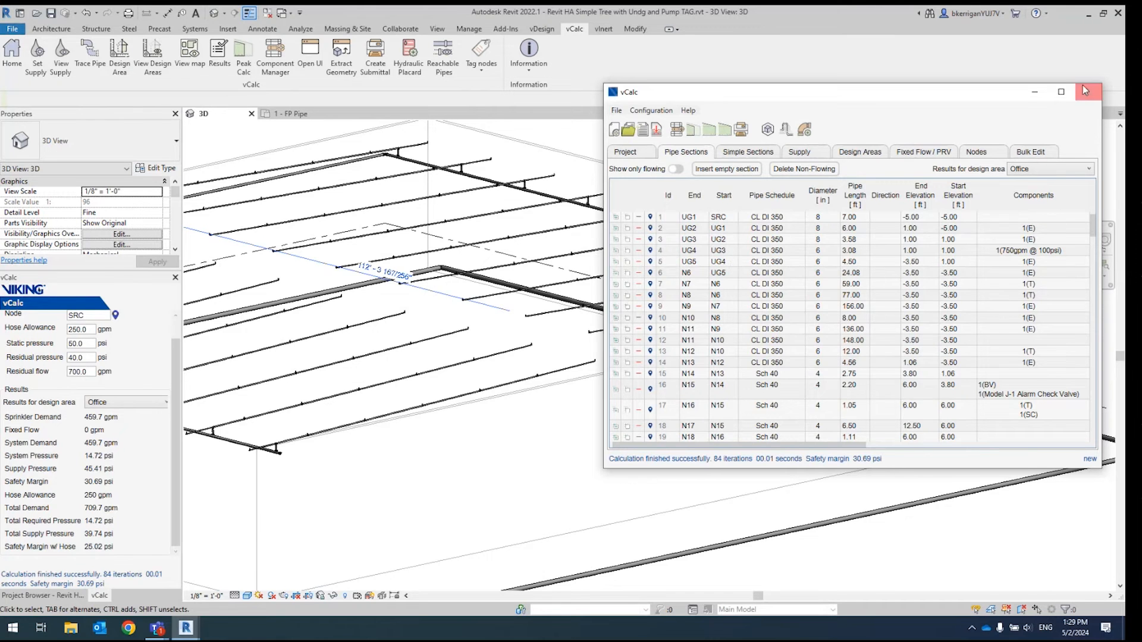
Maximize the calculation window and look through the whole pipe sections table, including schedules, diameters, flows and pressures.
left_click(1063, 93)
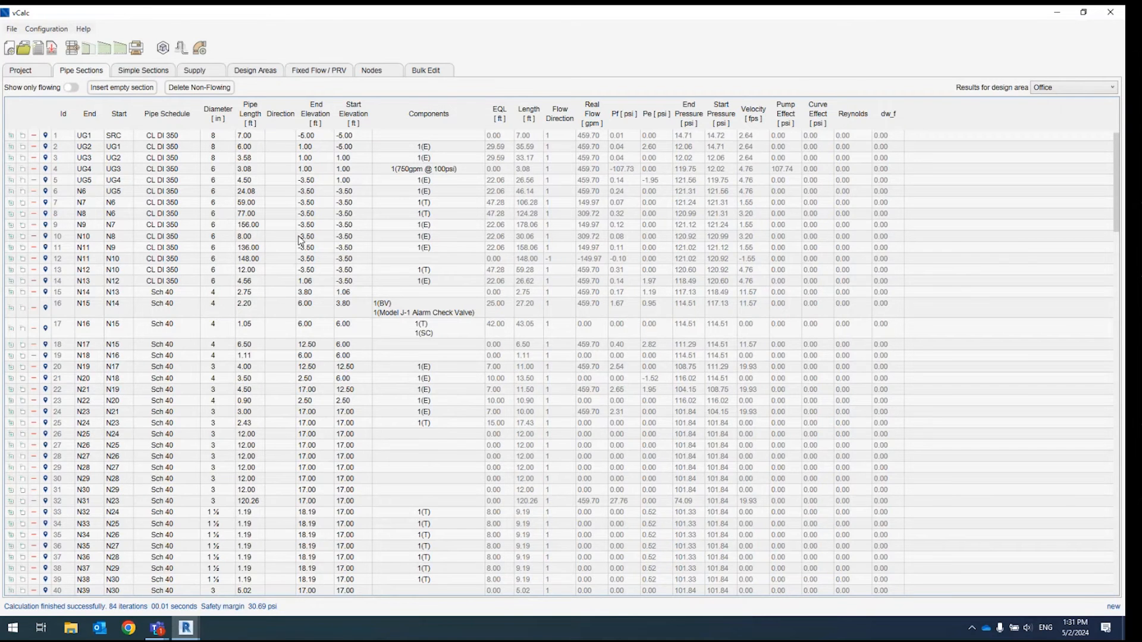
scroll(283, 237, "down", 4)
scroll(284, 238, "down", 8)
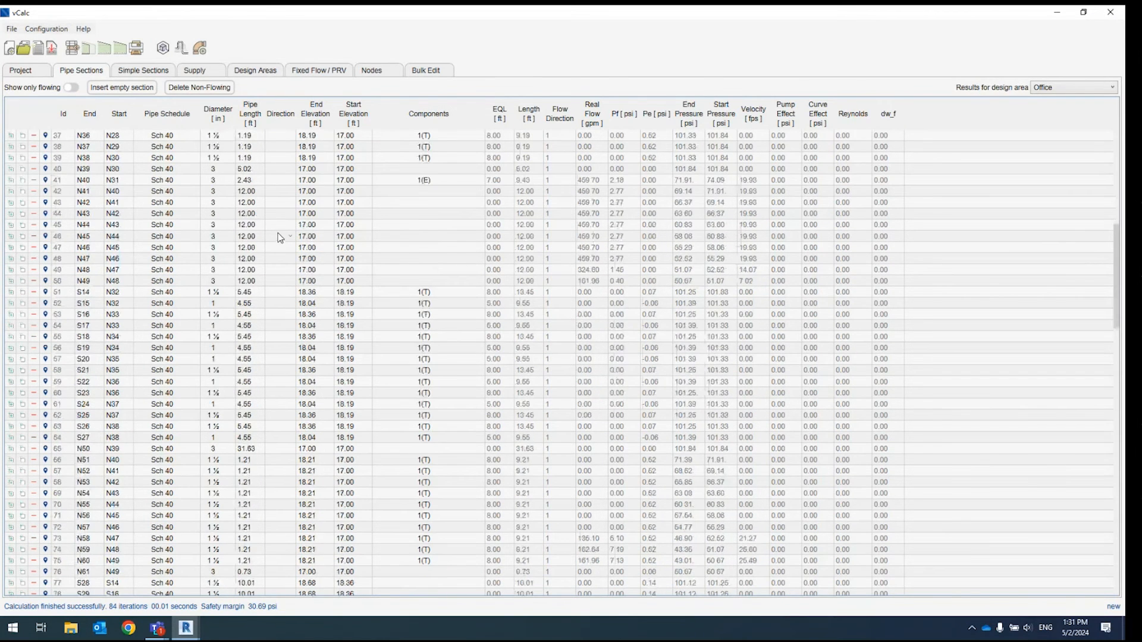
scroll(279, 238, "down", 20)
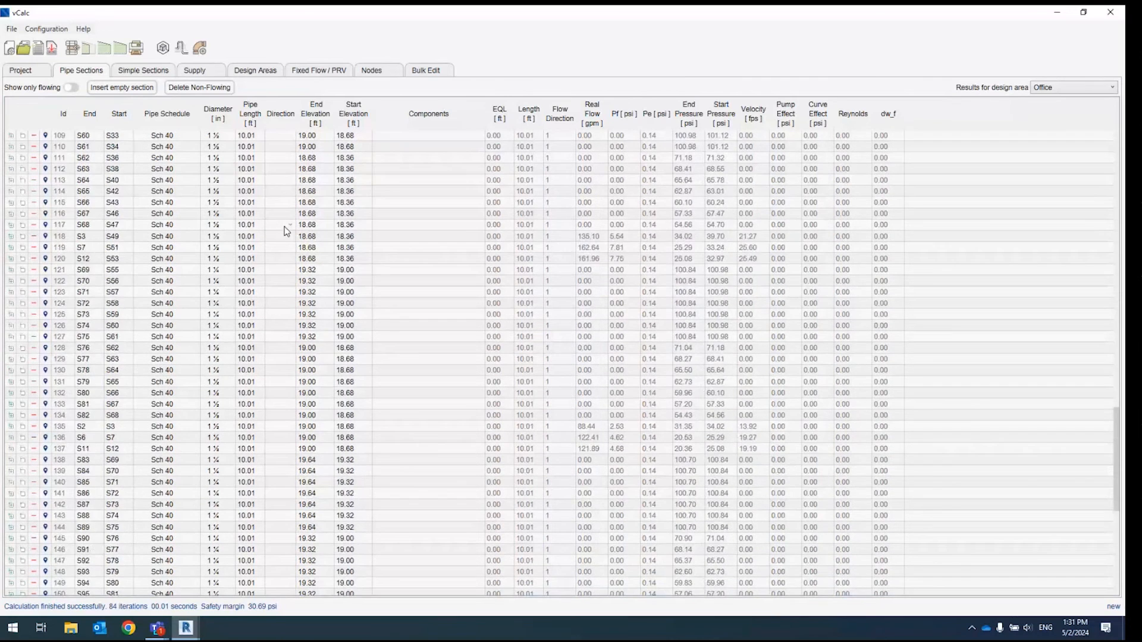
scroll(283, 230, "down", 11)
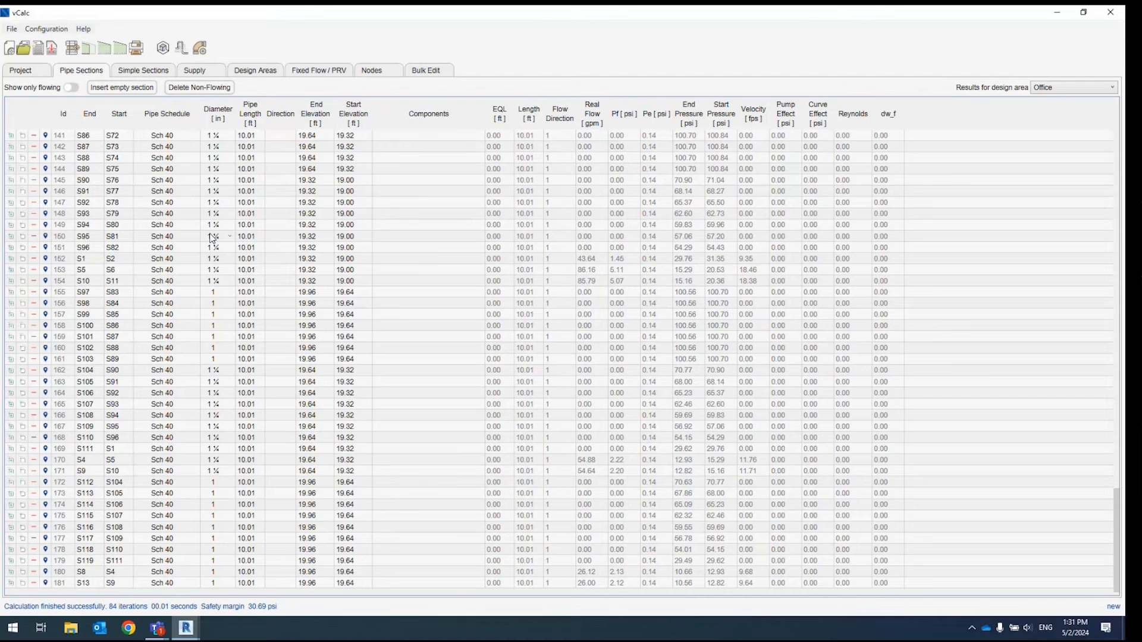
scroll(226, 250, "up", 19)
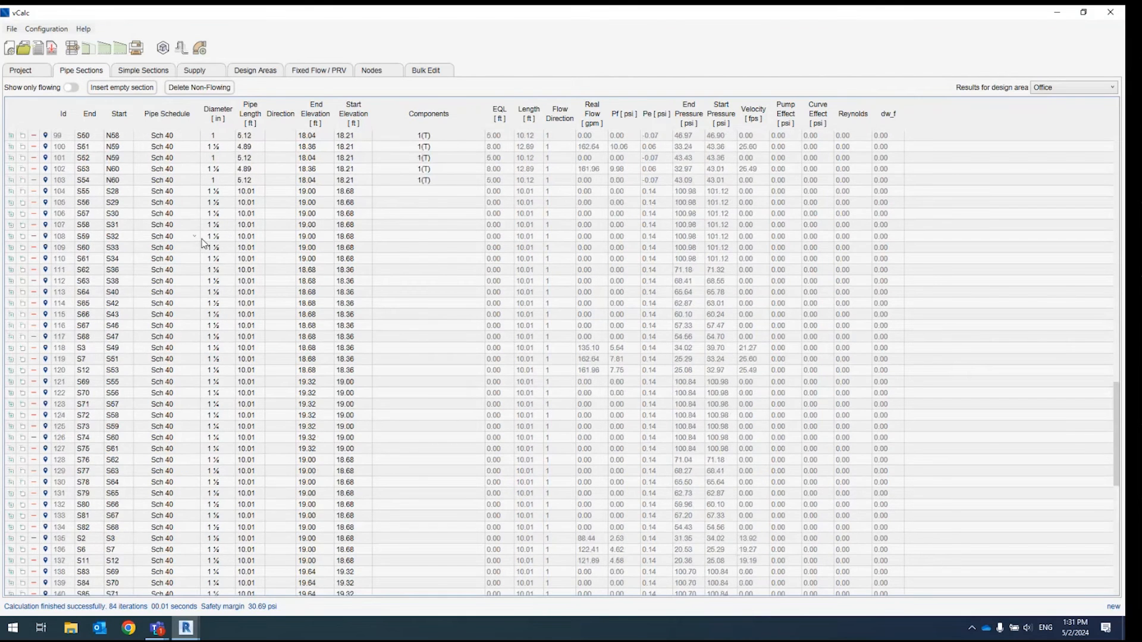
scroll(247, 278, "up", 20)
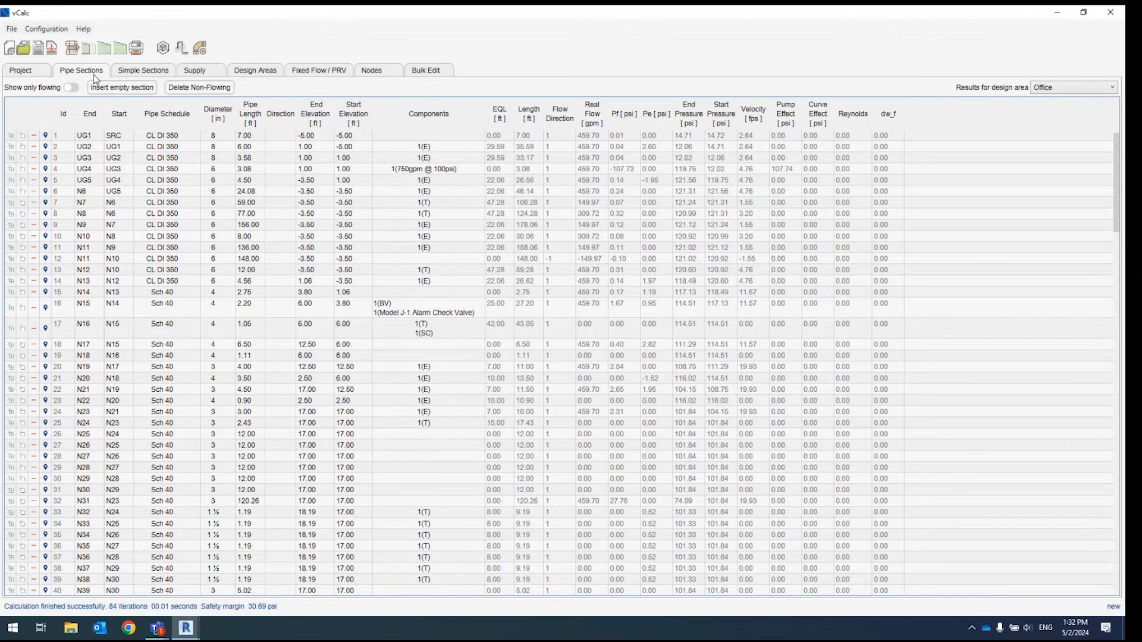
Show the simple sections, widen their Components column and sort them by velocity from highest to lowest.
left_click(135, 71)
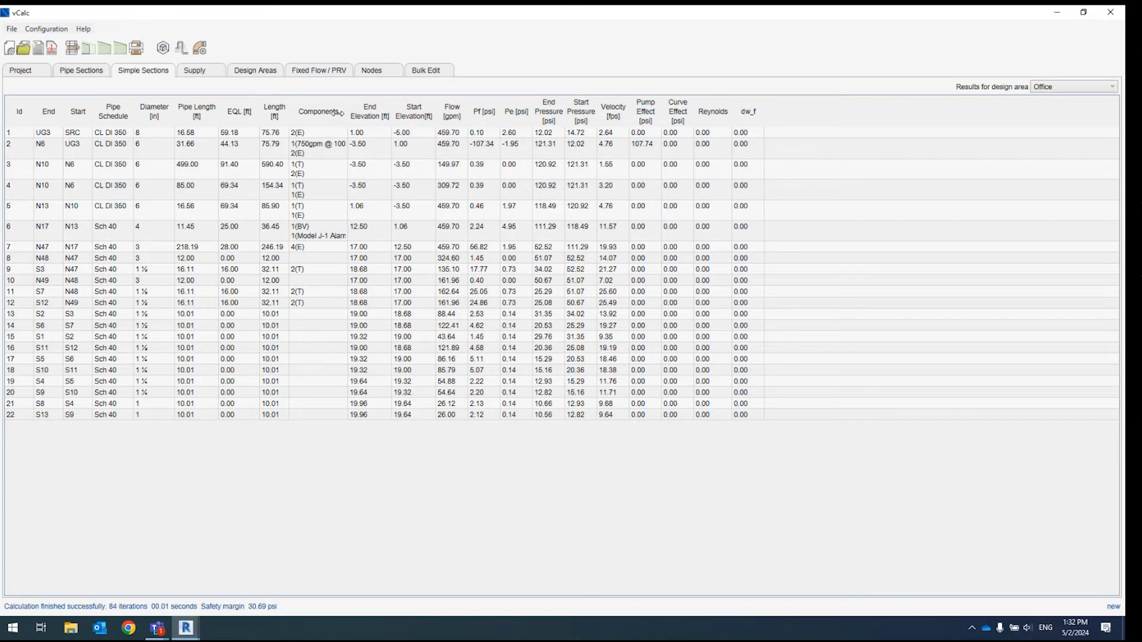
left_click_drag(348, 116, 378, 123)
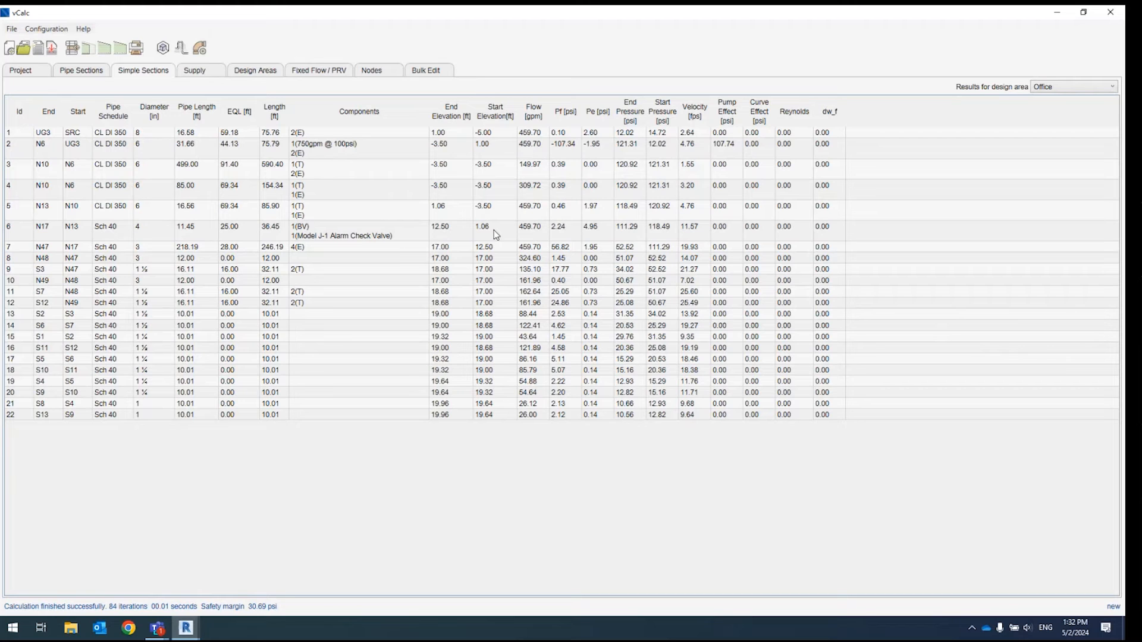
left_click(694, 117)
left_click(694, 118)
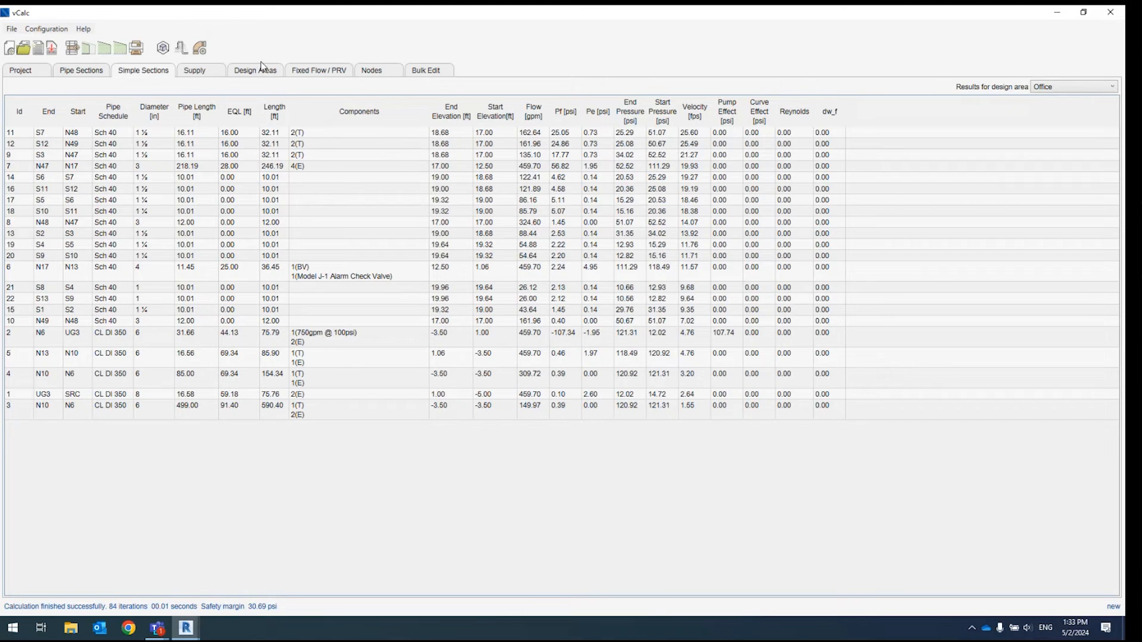
Review the fixed flow and pressure reducing valve settings, the node list with elevations, and the bulk edit groups.
left_click(316, 73)
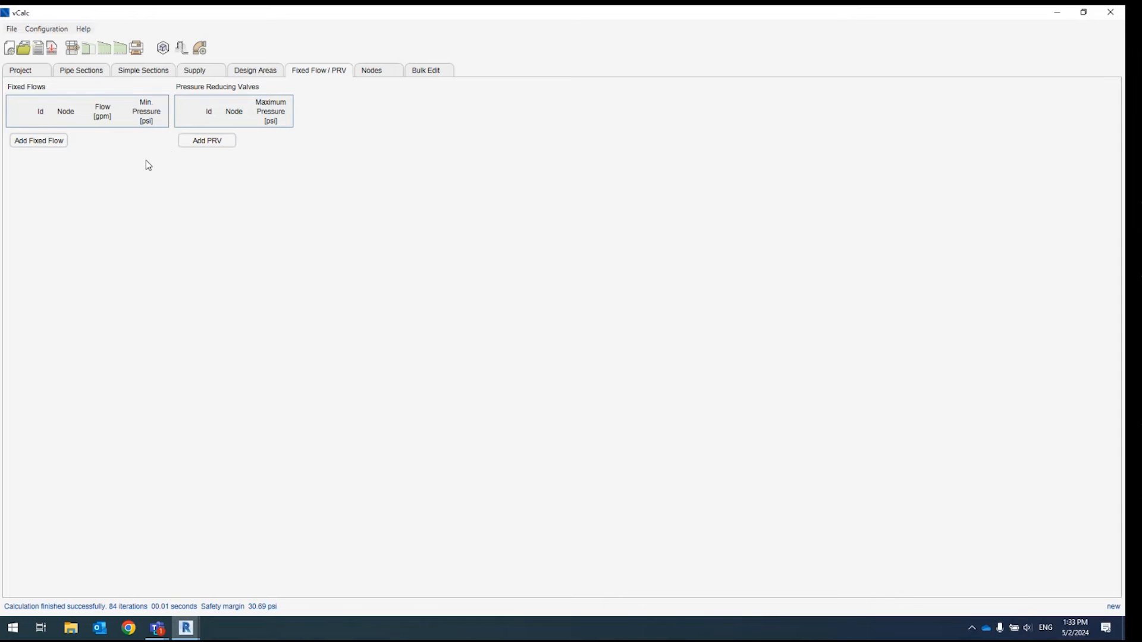
left_click(373, 71)
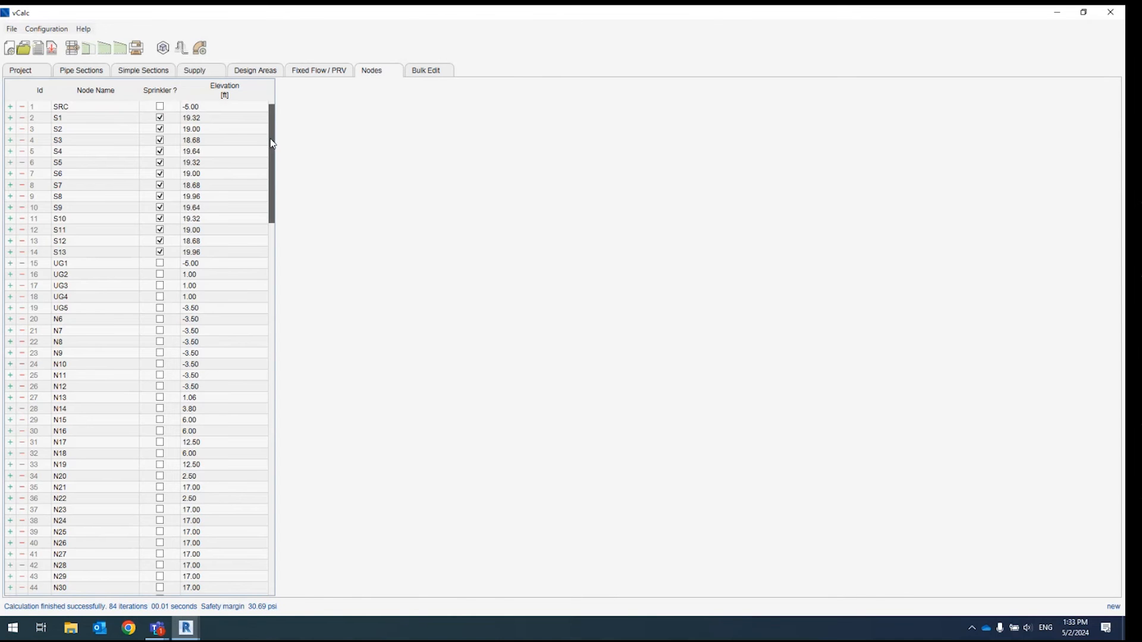
left_click_drag(271, 138, 279, 284)
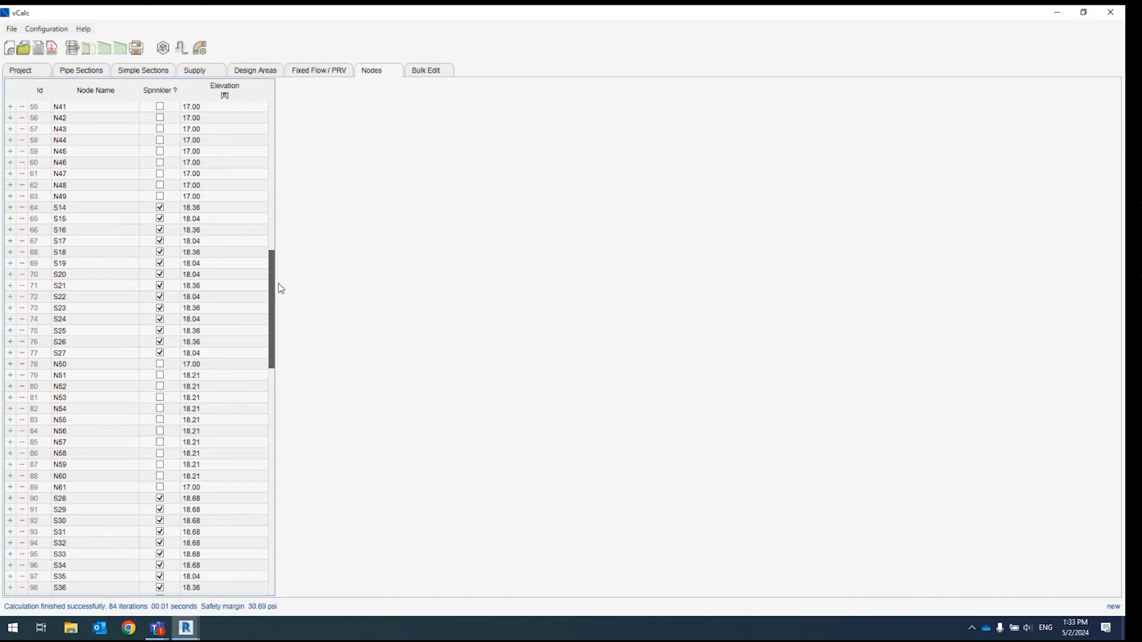
left_click(423, 76)
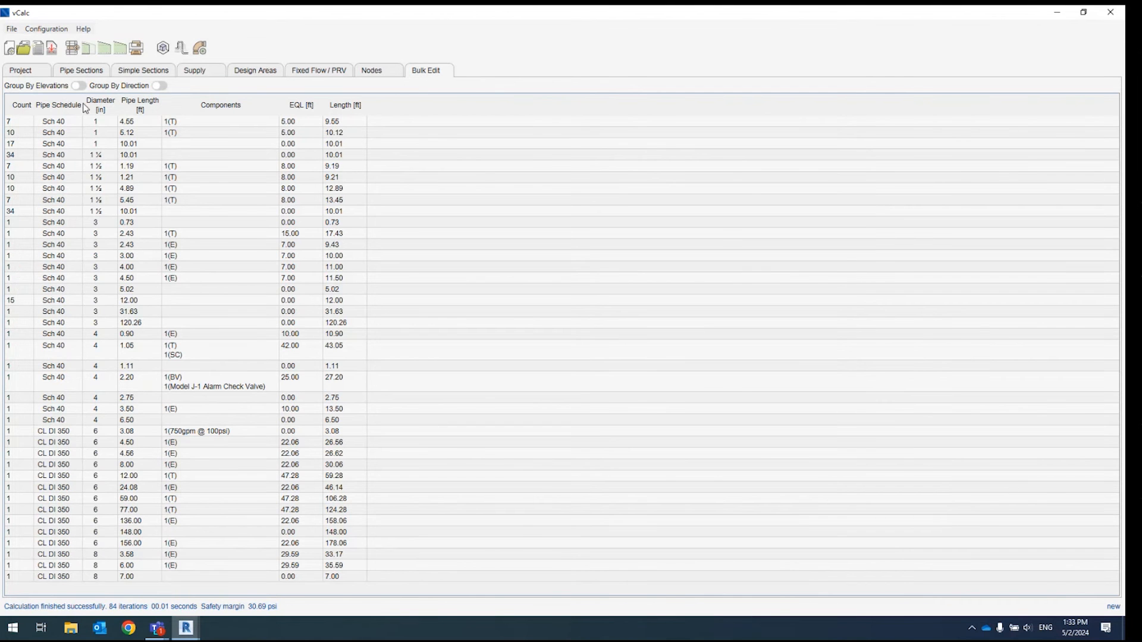
Set the pipe length of section 1, between SRC and UG1, to 350 ft.
left_click(79, 71)
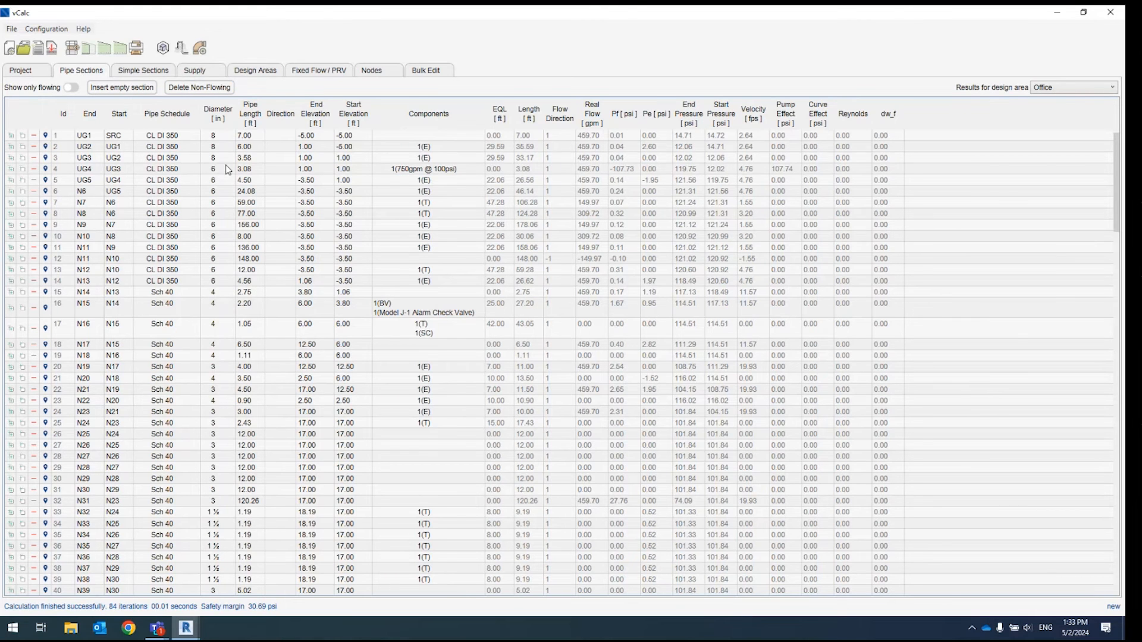
left_click(248, 138)
type("350")
key("Tab")
Inspect the supply pipe and fire pump in the 3D model, and bring the pipe sections window back.
left_click_drag(308, 14, 631, 71)
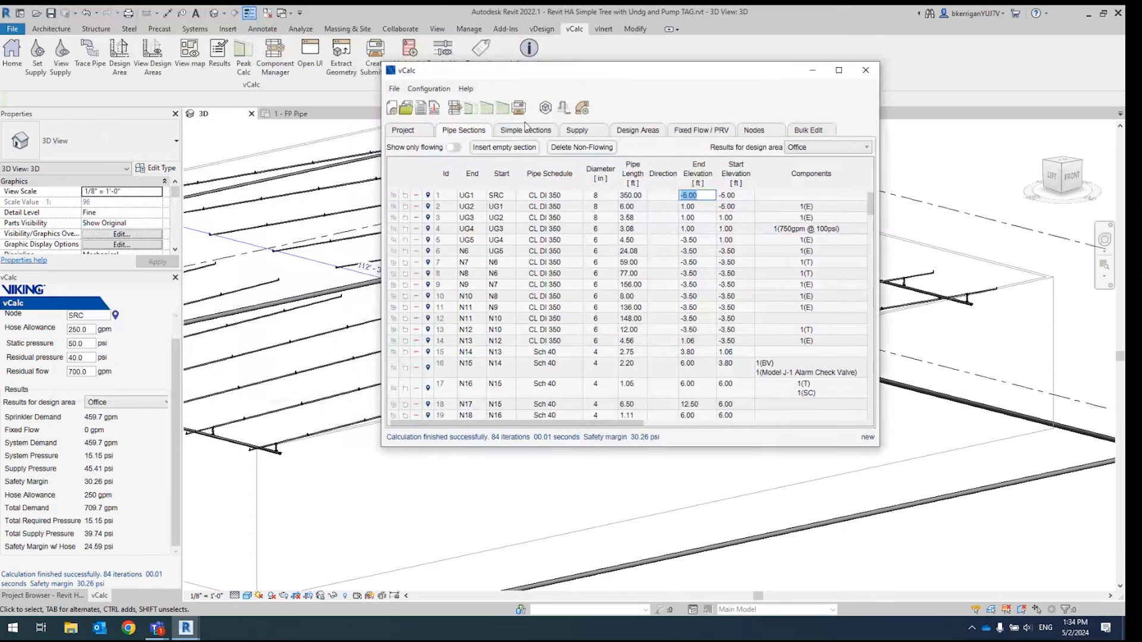
scroll(369, 243, "down", 3)
middle_click_drag(324, 285, 549, 227)
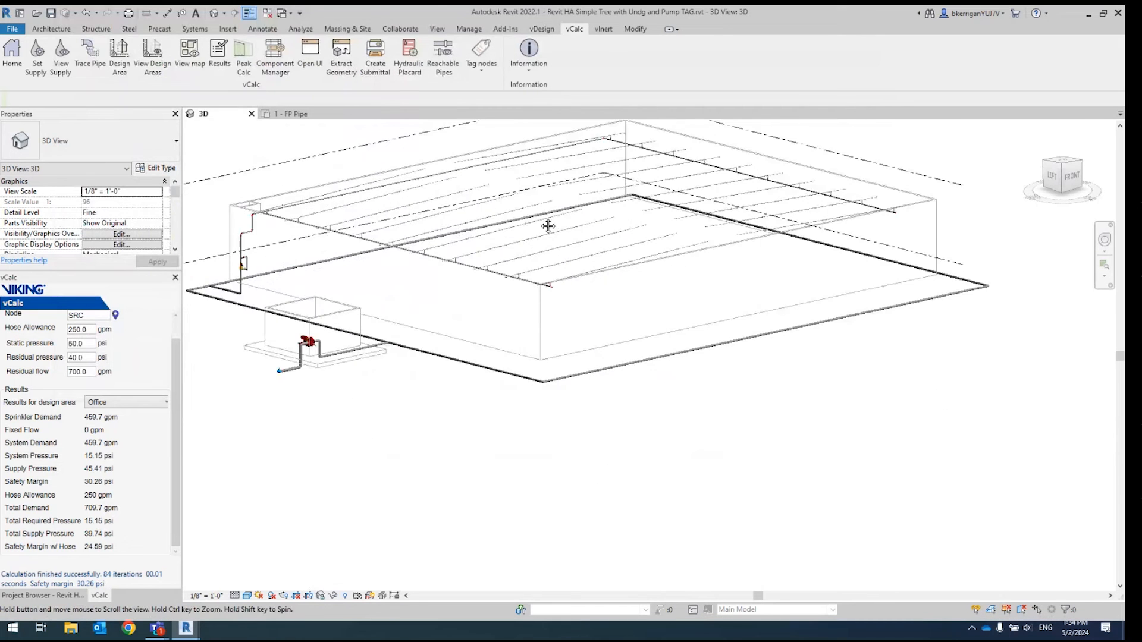
scroll(301, 389, "up", 6)
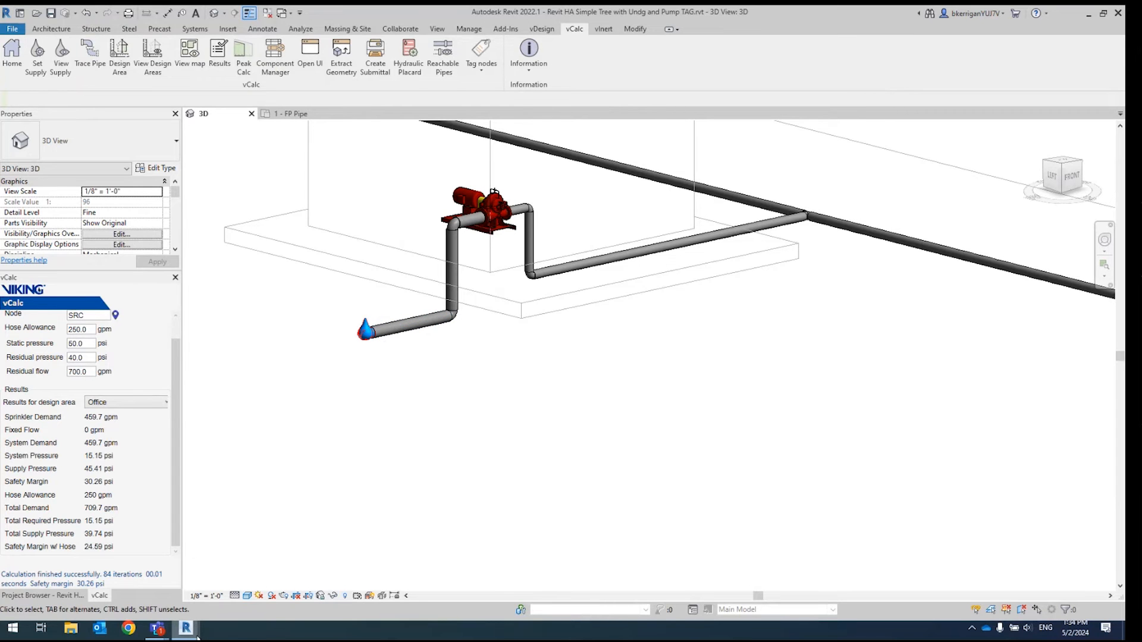
mouse_move(189, 629)
left_click(230, 595)
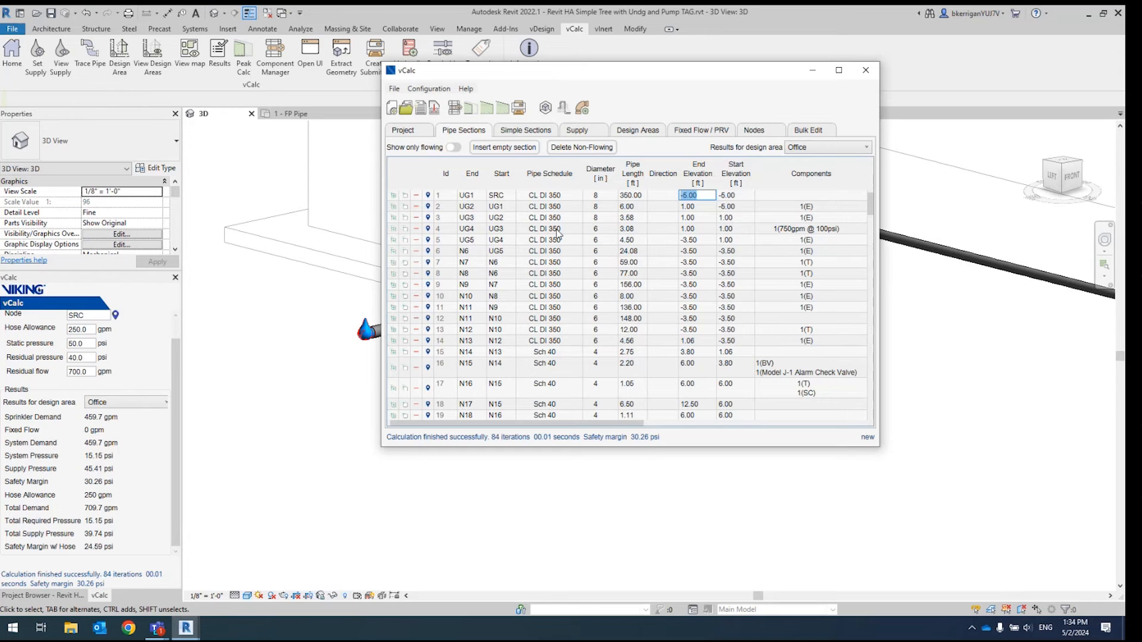
Set the pipe length of section 1 to 7 ft and close the full calculation interface.
left_click(628, 197)
type("7")
key("Return")
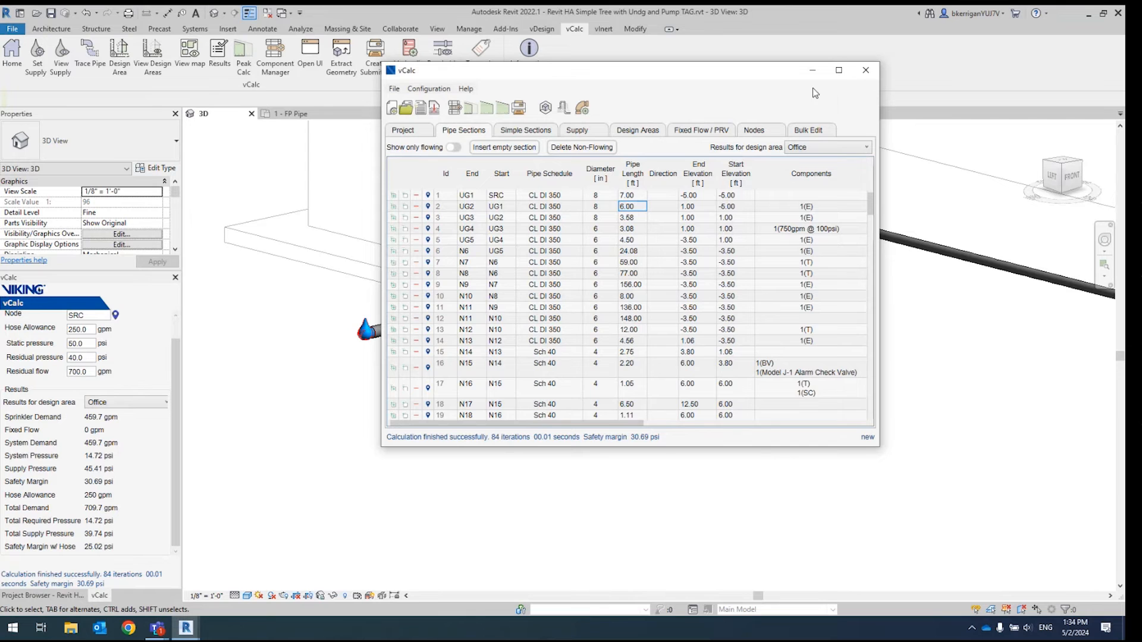
left_click(864, 71)
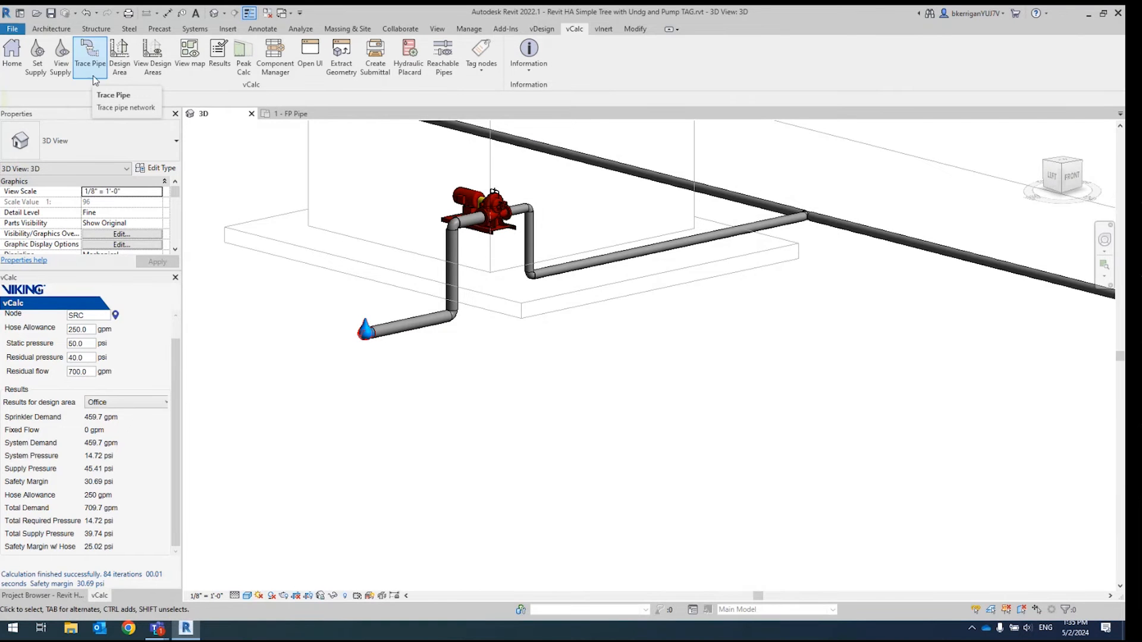
scroll(269, 264, "down", 1)
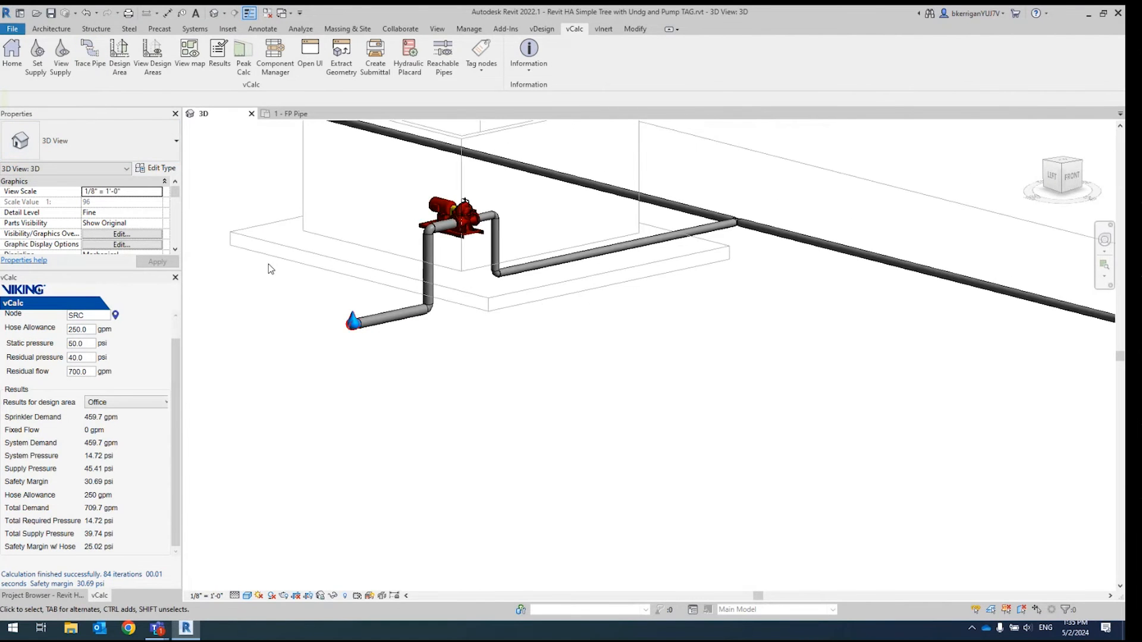
scroll(265, 255, "down", 1)
middle_click_drag(245, 232, 307, 318)
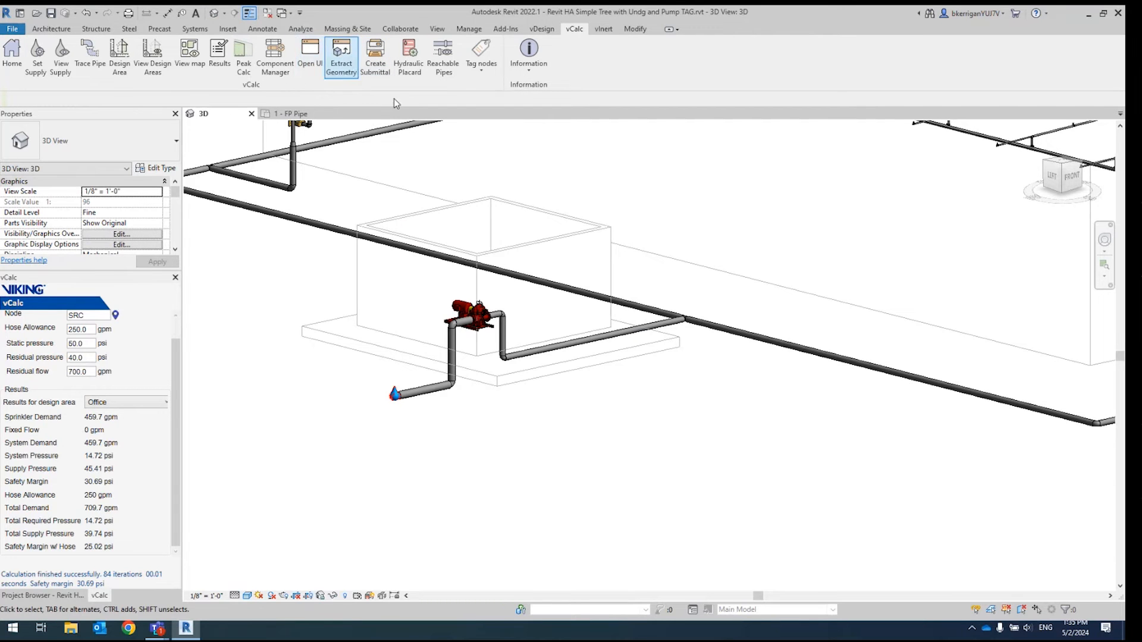
Start a submittal summary sheet and adjust its print options for notes, contact information and EQL details.
left_click(373, 71)
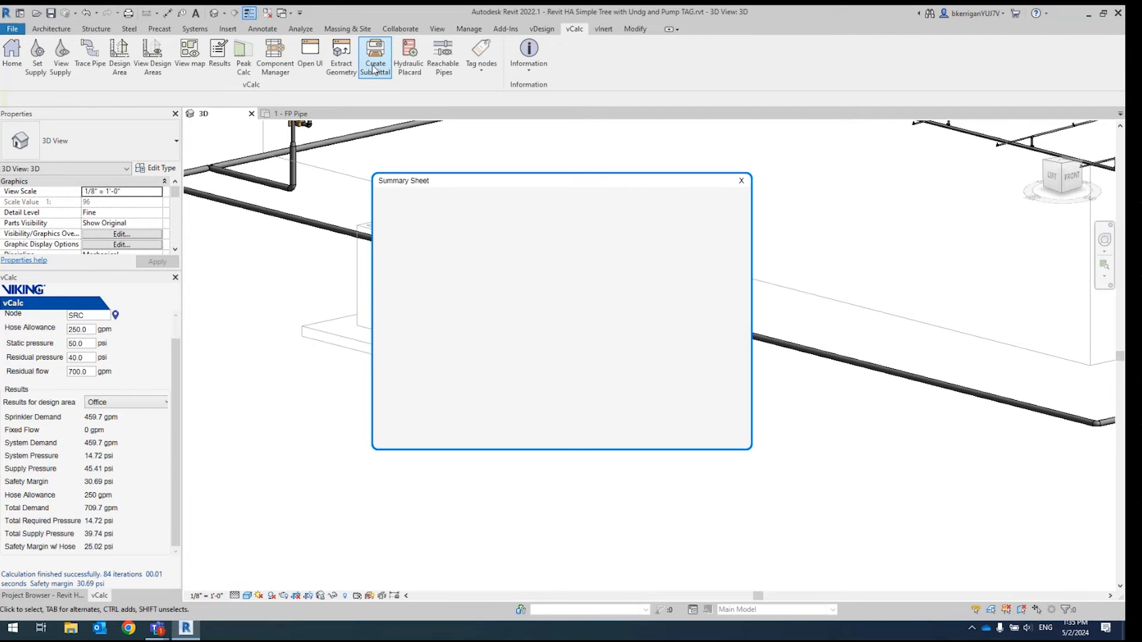
left_click_drag(456, 182, 446, 163)
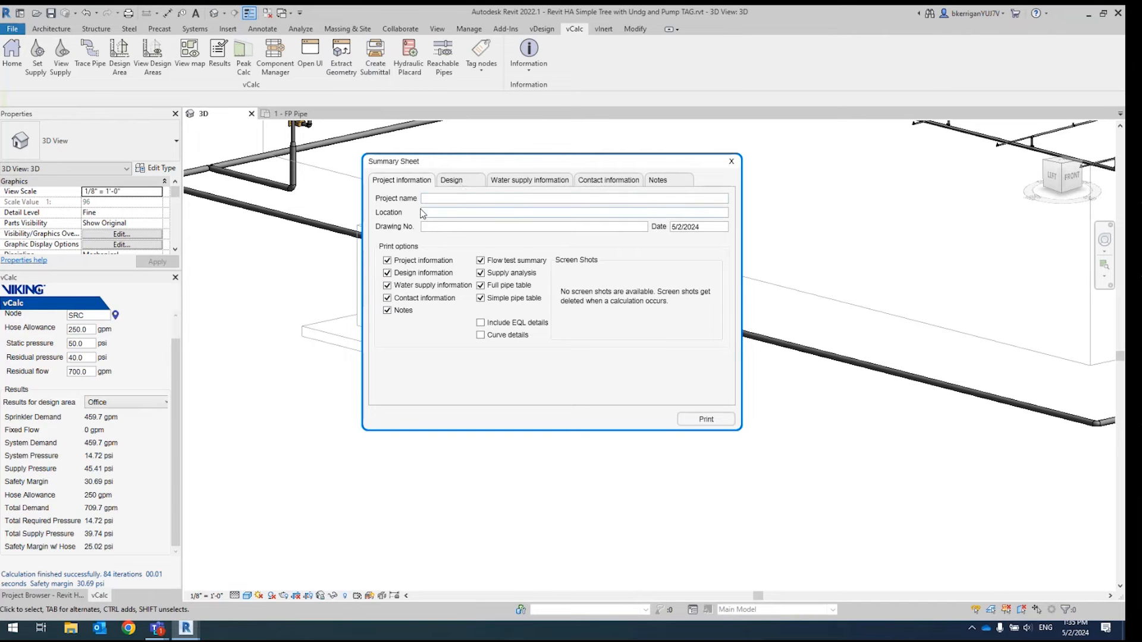
left_click(402, 312)
left_click(398, 297)
left_click(491, 324)
In the summary sheet's design data, enter "Office on 1st floor" as remote area location and set the occupancy classification to Ordinary.
left_click(447, 185)
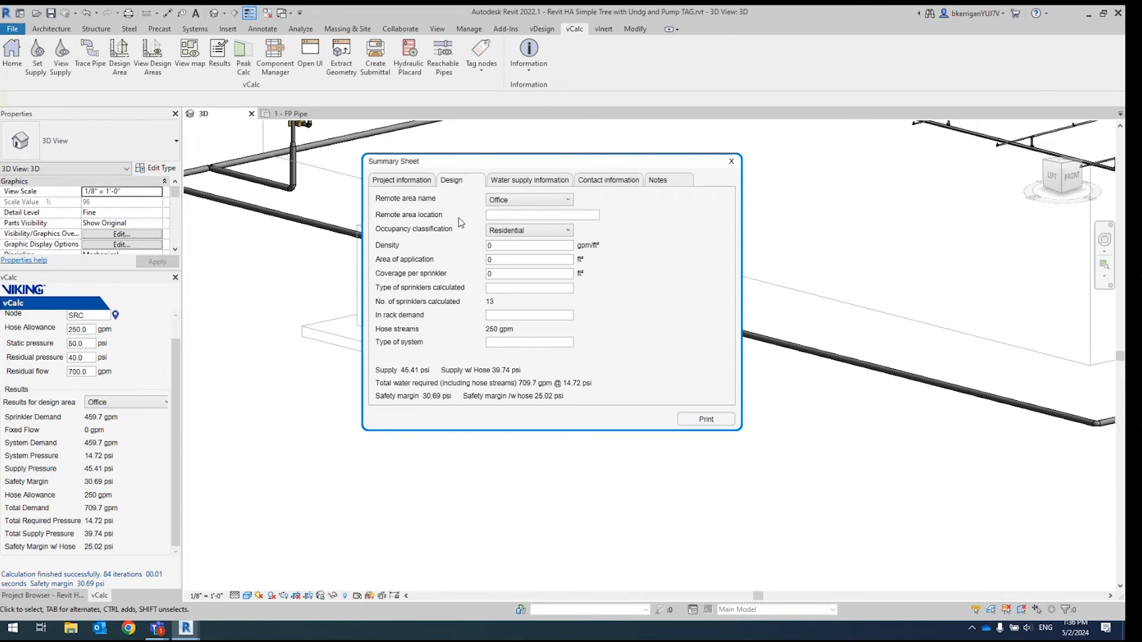
left_click(499, 215)
type("Office on 1st floor")
left_click(518, 230)
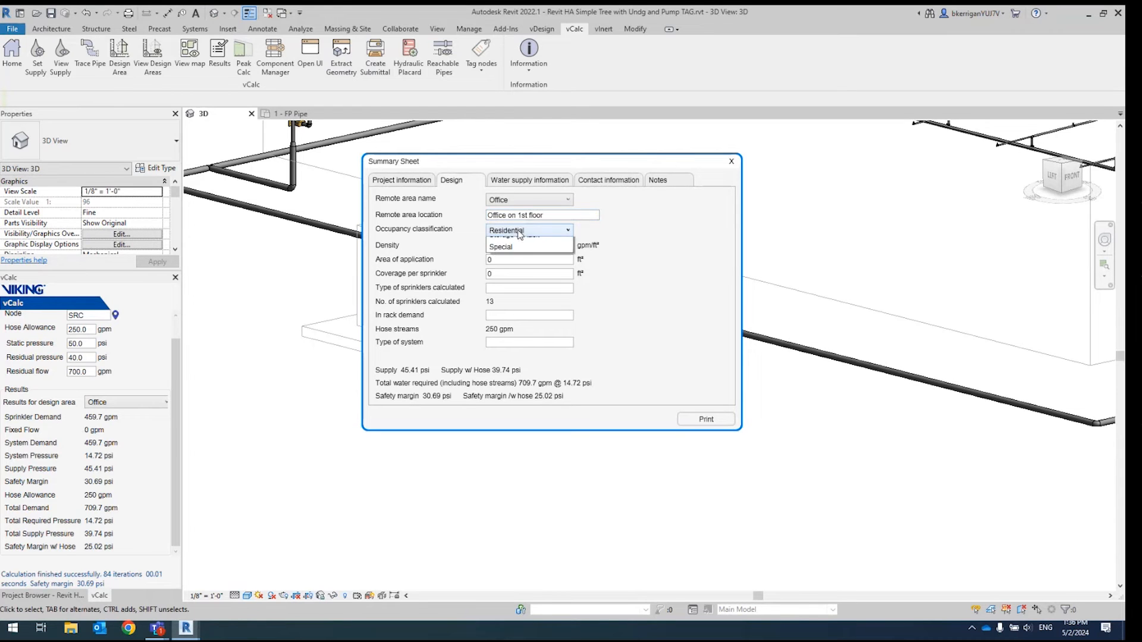
left_click(509, 267)
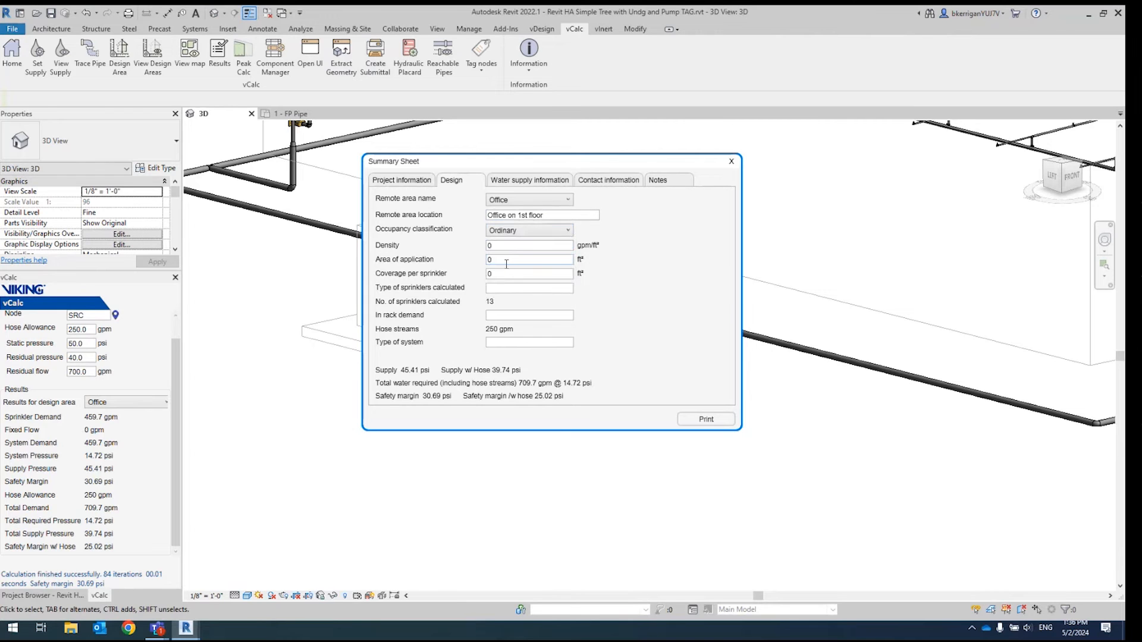
Set density to 0.2 gpm/ft², area of application to 1500 ft² and coverage per sprinkler to 130 ft², and generate the printable report.
type("0.2")
key("Tab")
type("1500")
key("Tab")
type("130")
key("Tab")
left_click(692, 420)
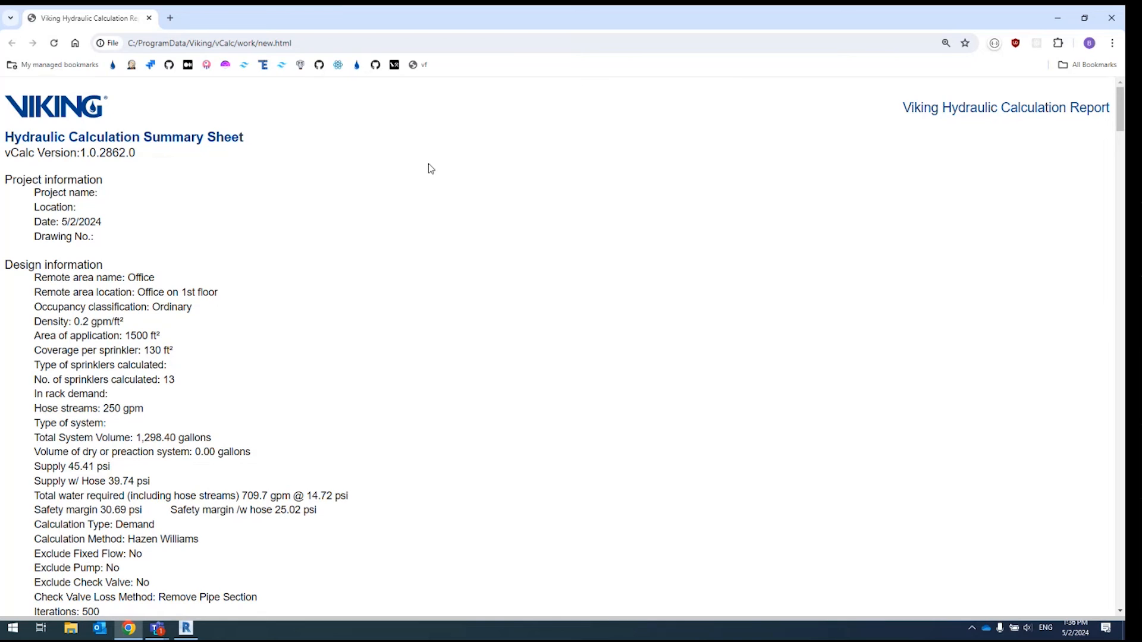
Preview the printed pages of the hydraulic calculation report, from summary sheet to pipe tables, and leave the preview without saving.
key("ctrl+p")
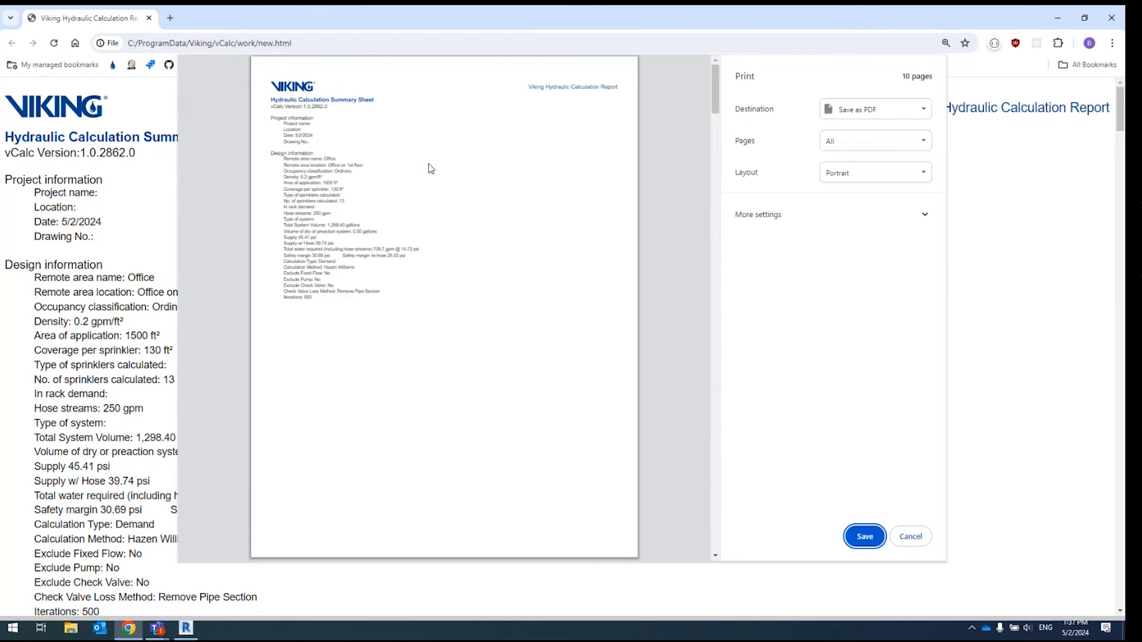
scroll(417, 175, "down", 3)
scroll(404, 181, "down", 4)
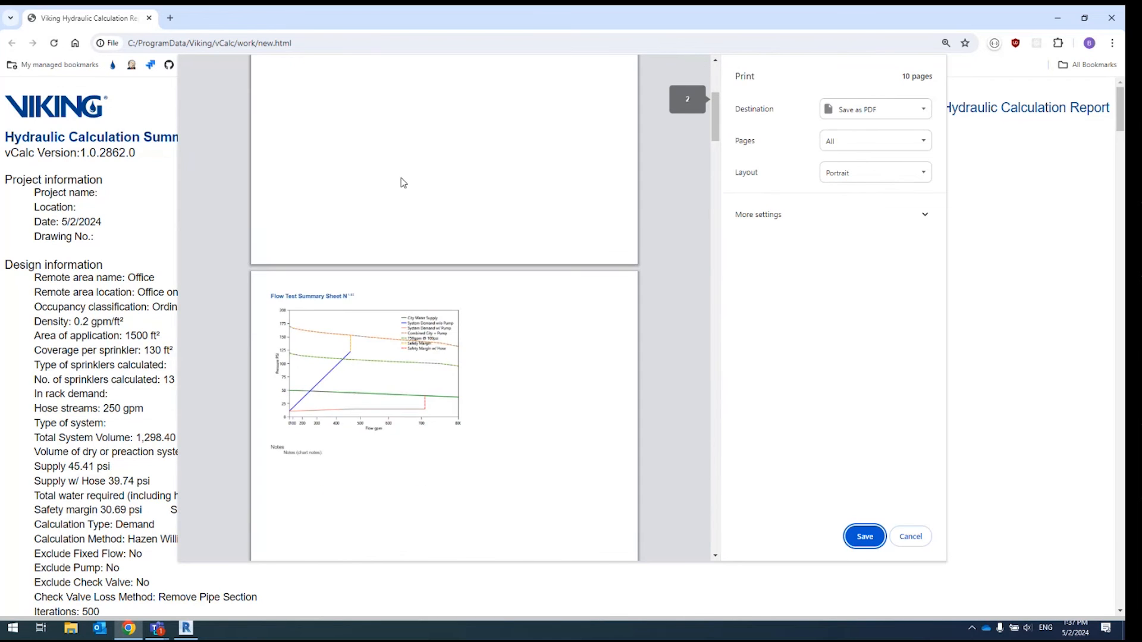
scroll(404, 184, "down", 5)
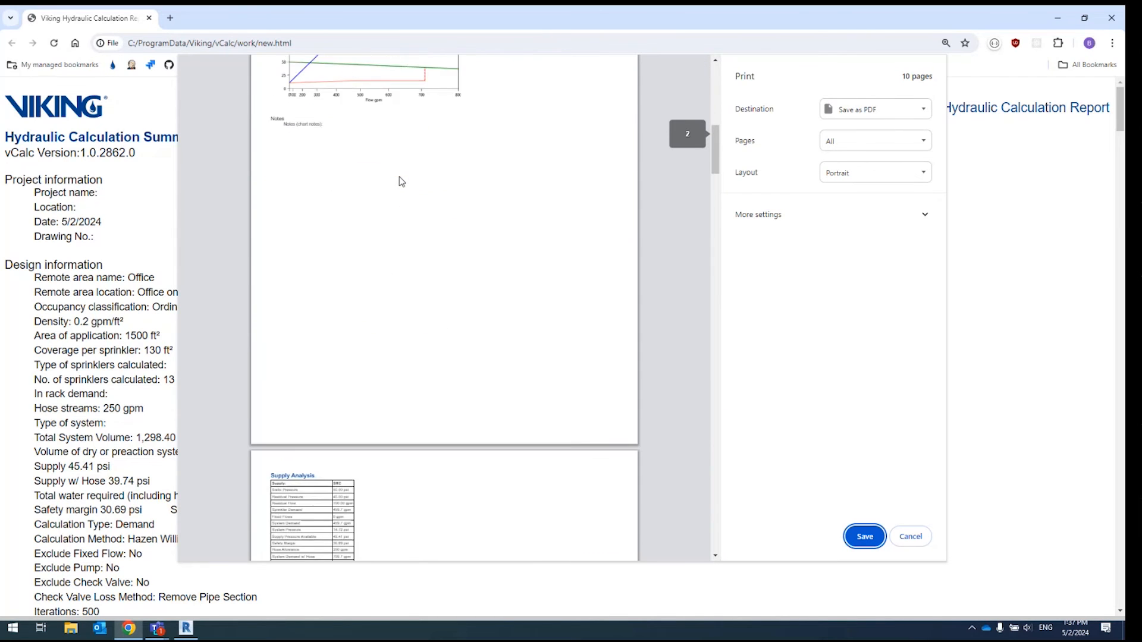
scroll(415, 195, "down", 3)
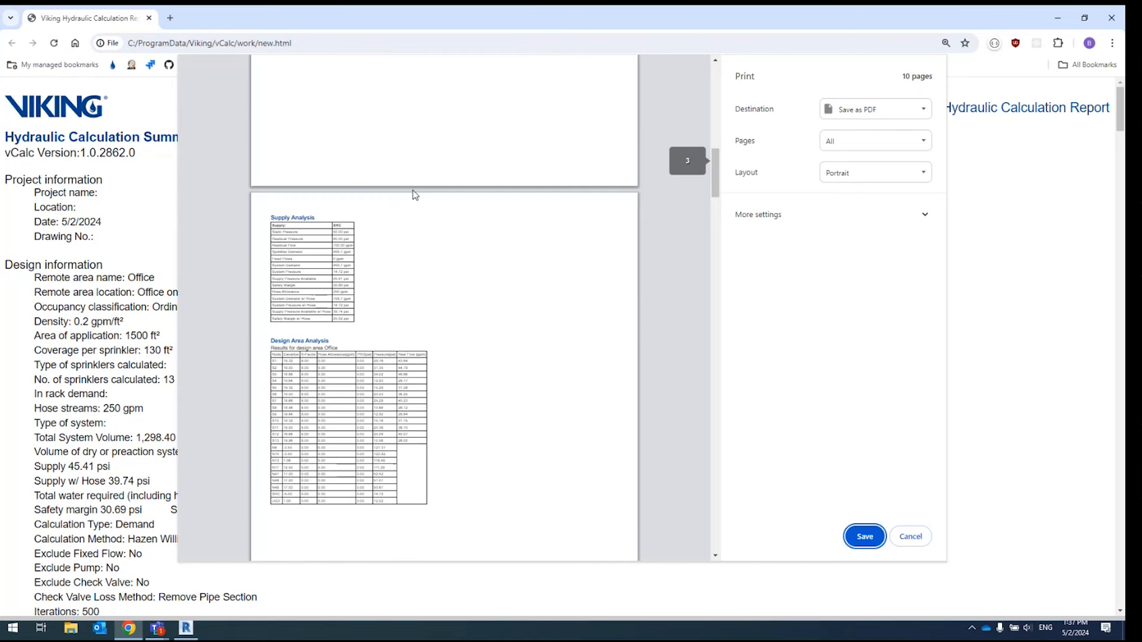
scroll(414, 195, "down", 7)
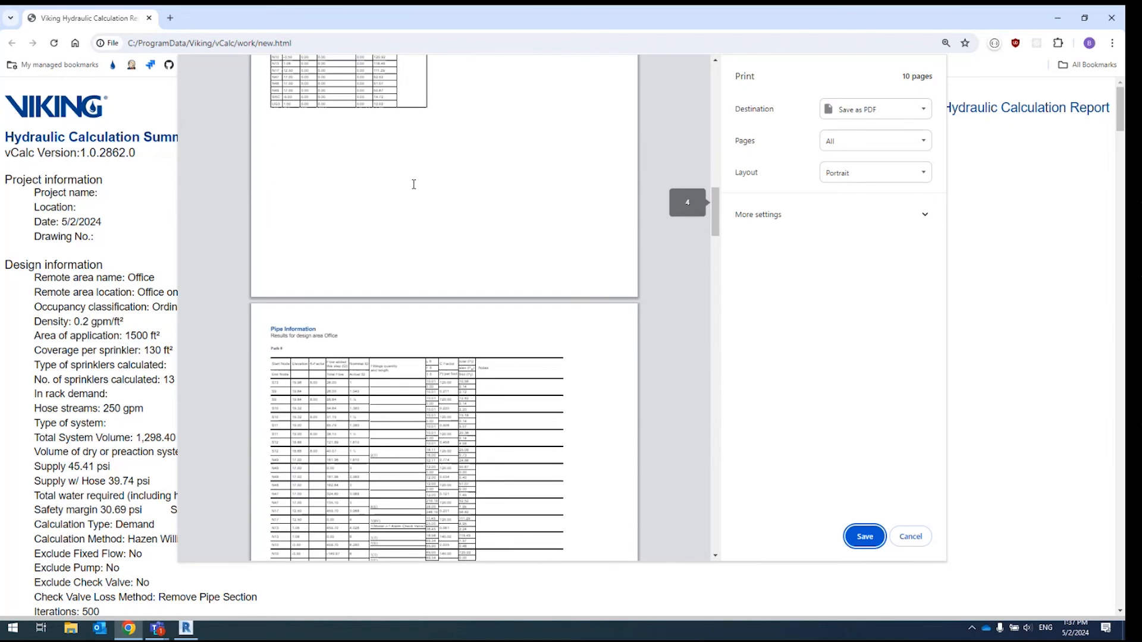
scroll(414, 184, "down", 6)
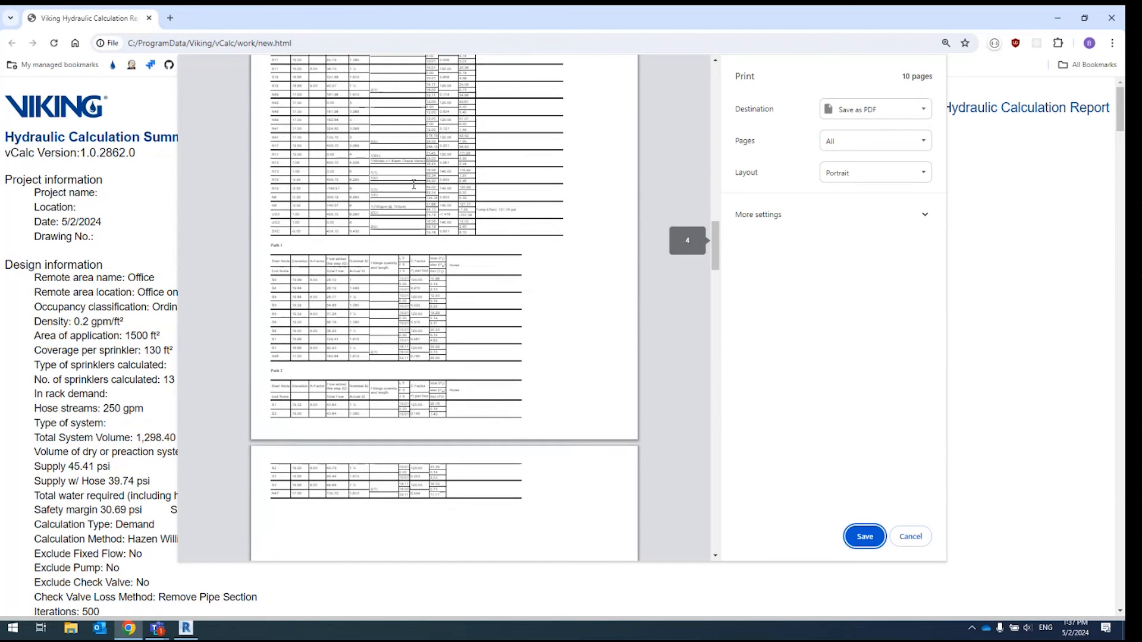
scroll(414, 185, "down", 1)
scroll(693, 276, "down", 2)
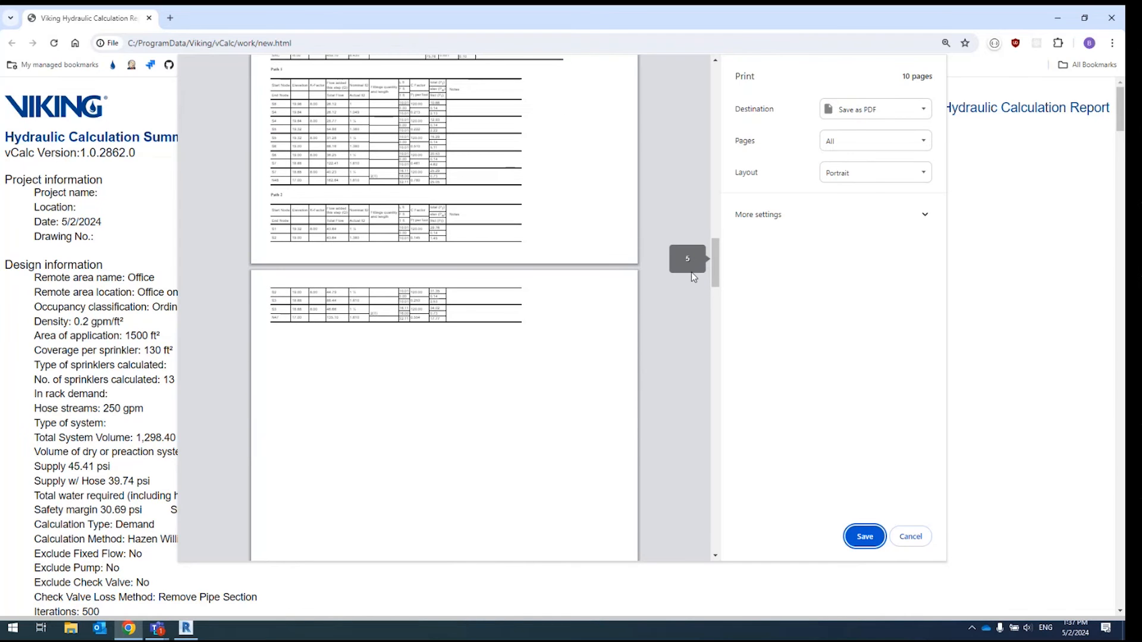
left_click(912, 539)
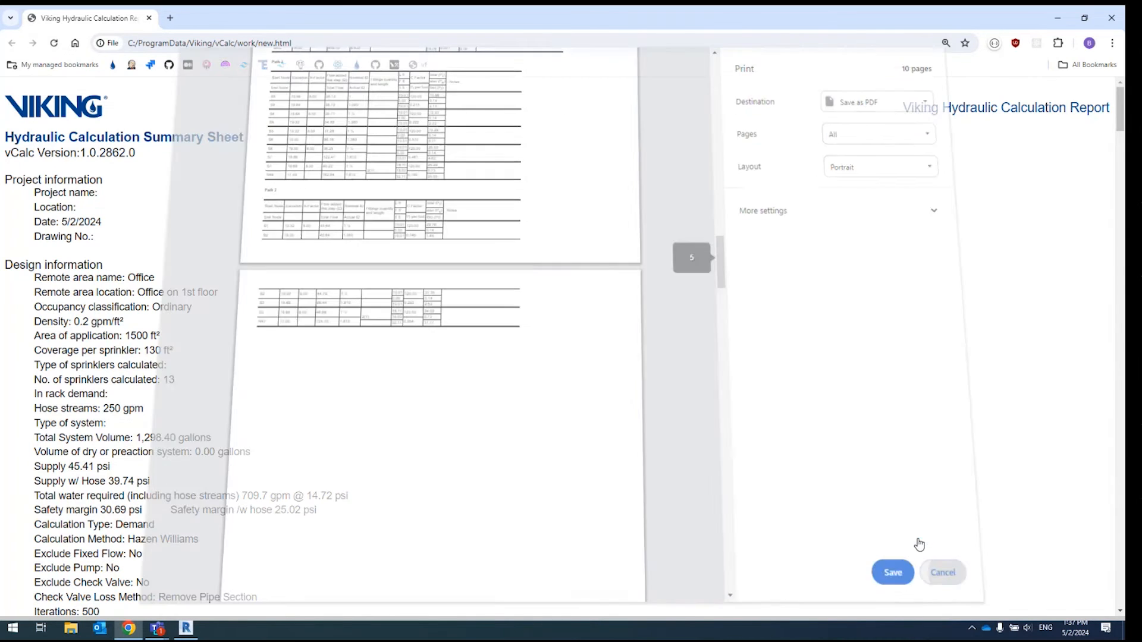
right_click(916, 540)
left_click(840, 498)
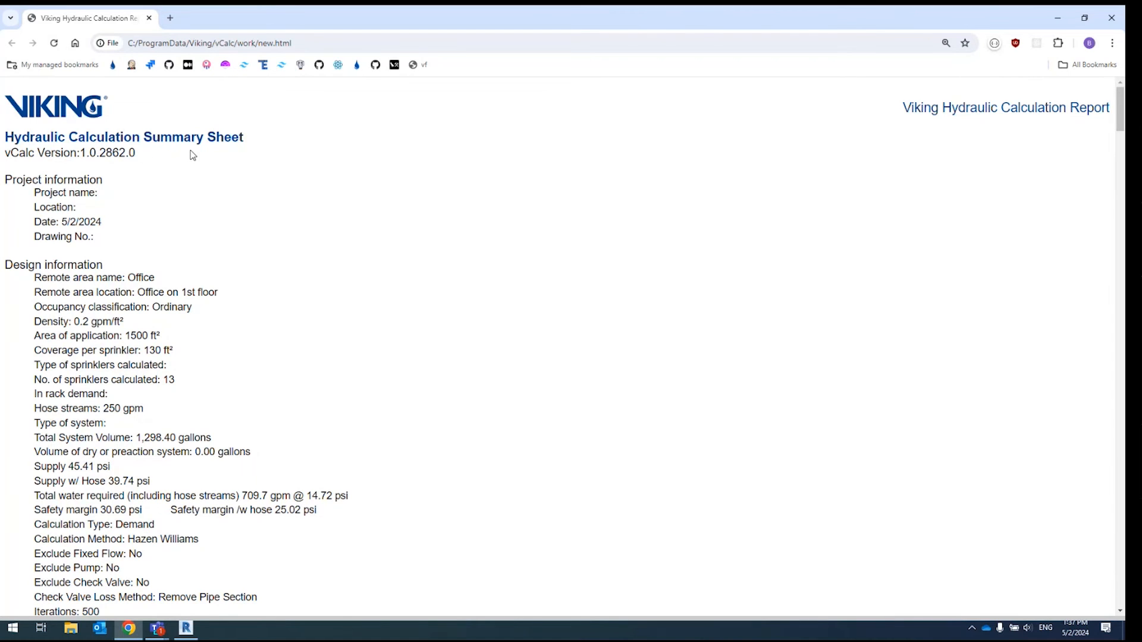
Examine the report's vCalc version, project information and design information, including system volumes, supply pressures, water required and safety margin.
left_click_drag(135, 155, 5, 156)
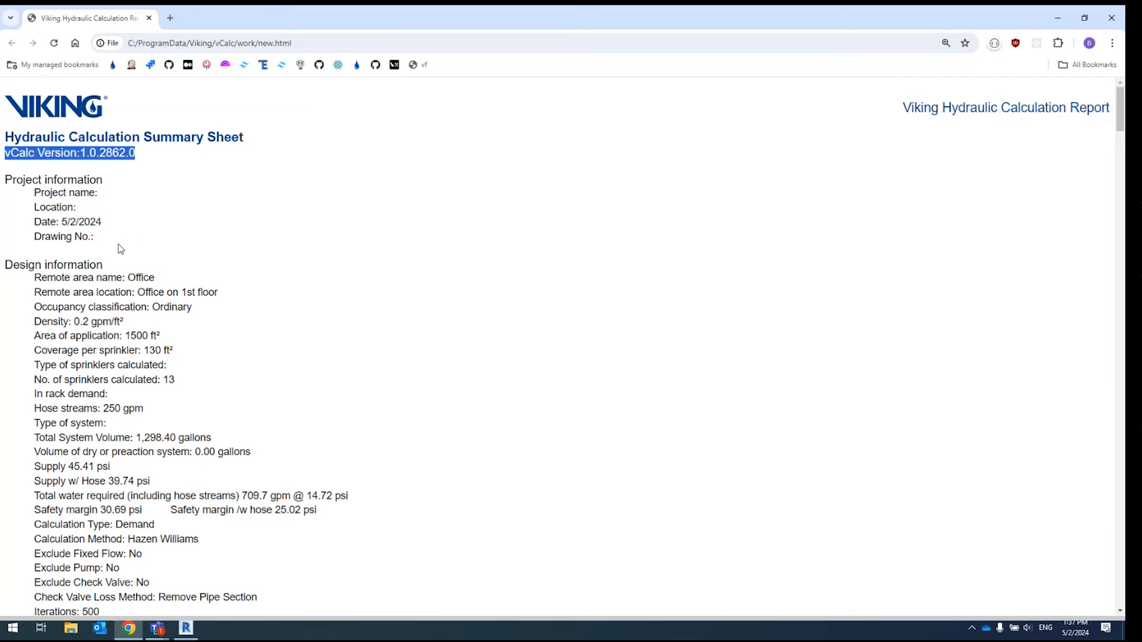
scroll(135, 242, "down", 1)
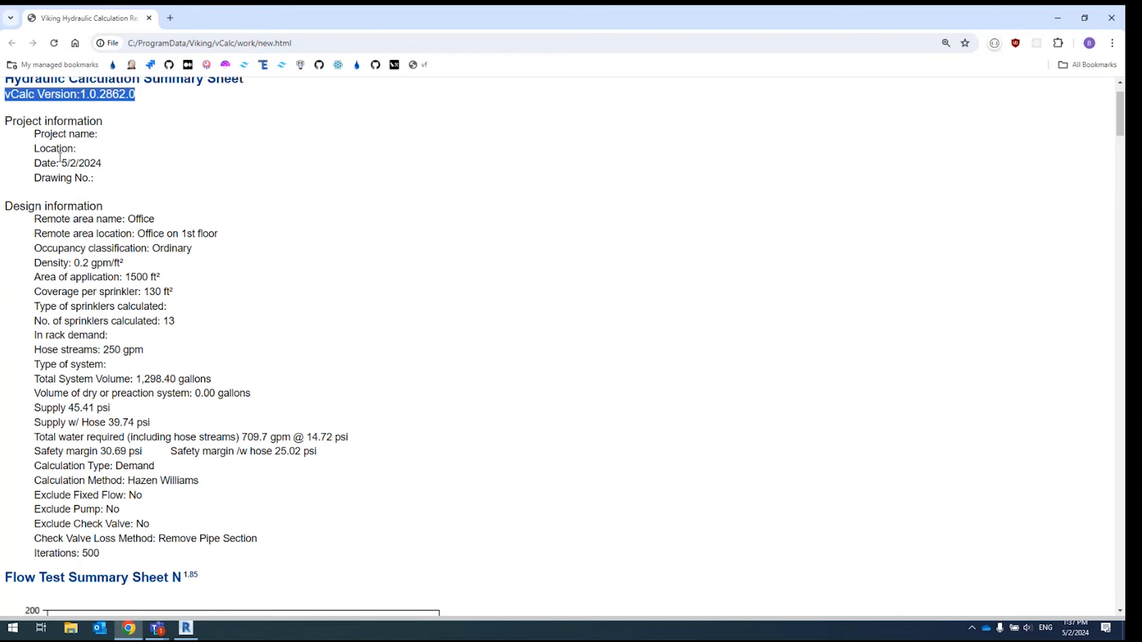
left_click_drag(16, 121, 93, 119)
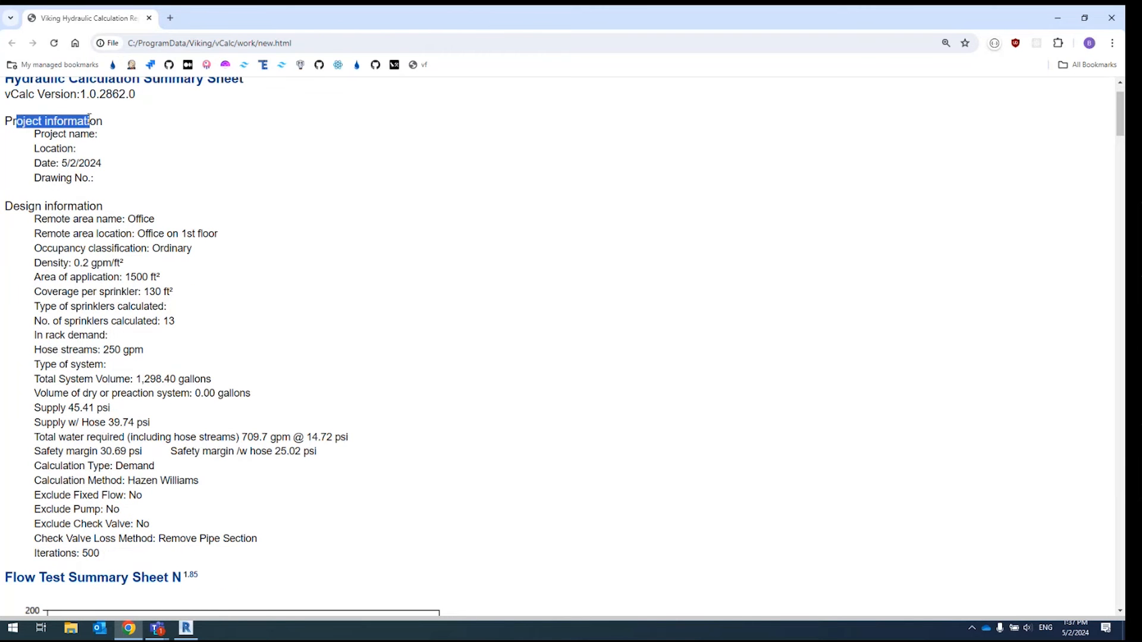
left_click(19, 210)
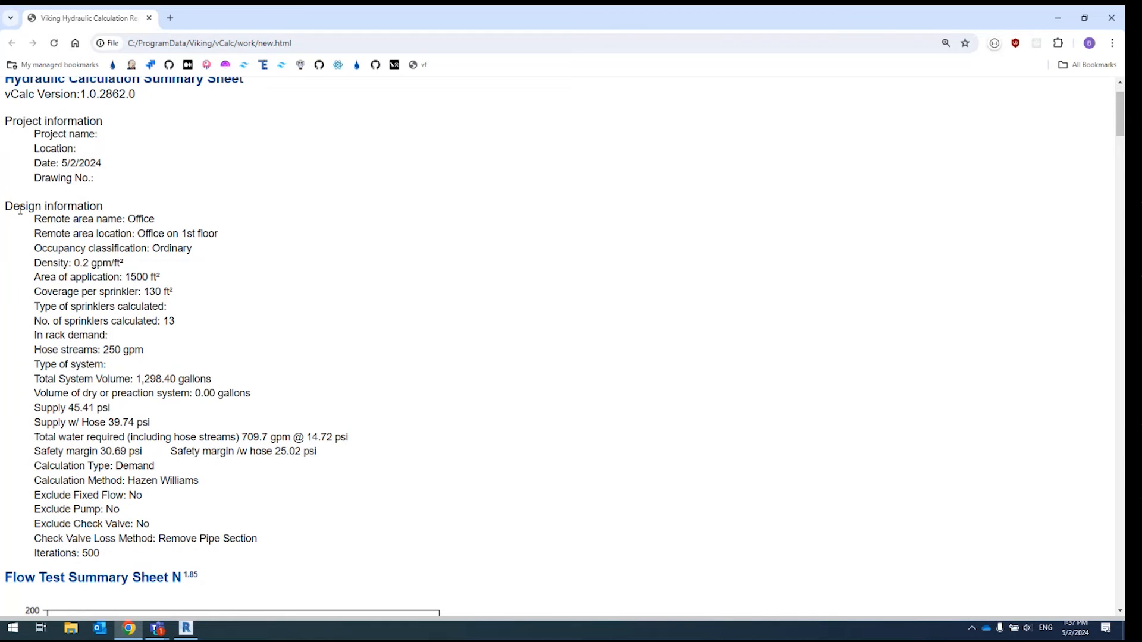
left_click_drag(20, 210, 53, 212)
left_click(53, 224)
left_click_drag(220, 235, 141, 238)
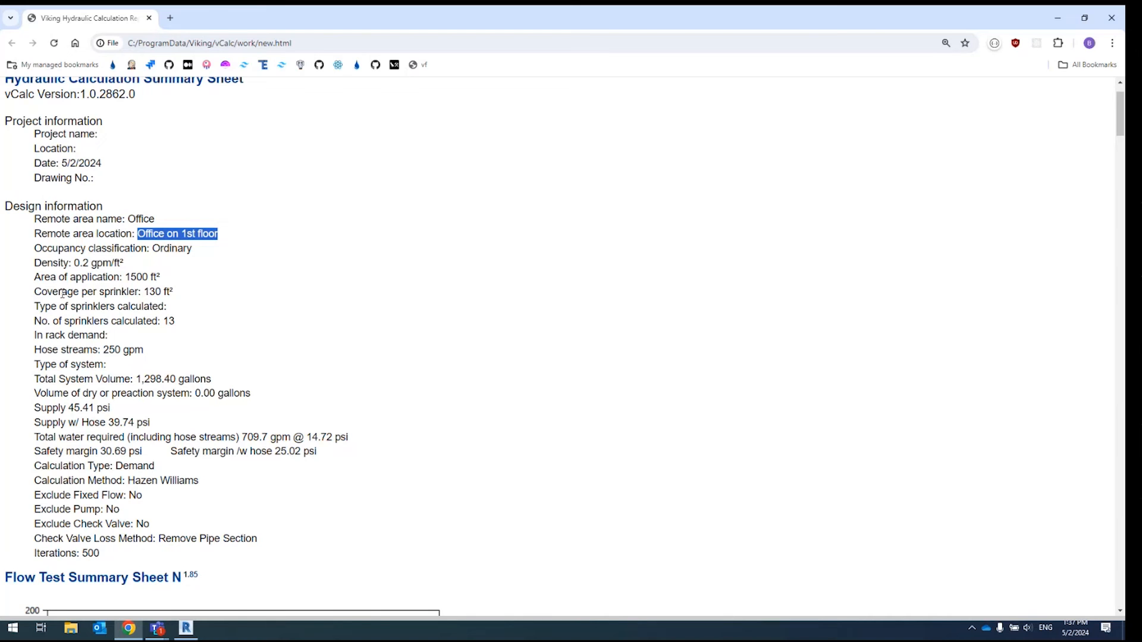
scroll(63, 293, "down", 1)
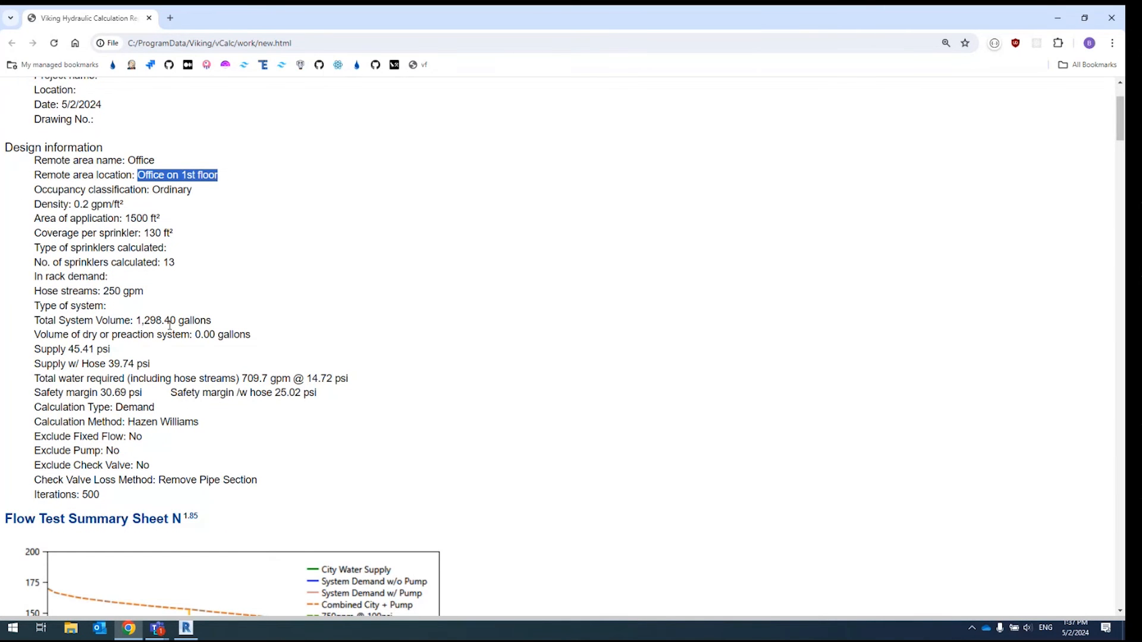
left_click_drag(223, 322, 37, 321)
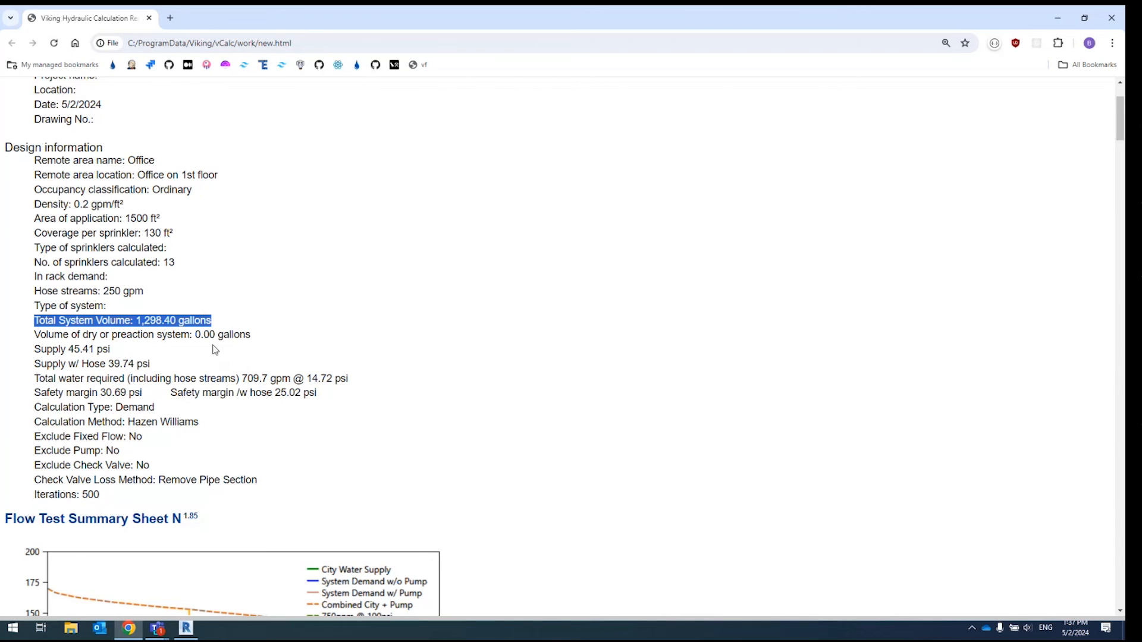
left_click_drag(253, 335, 34, 335)
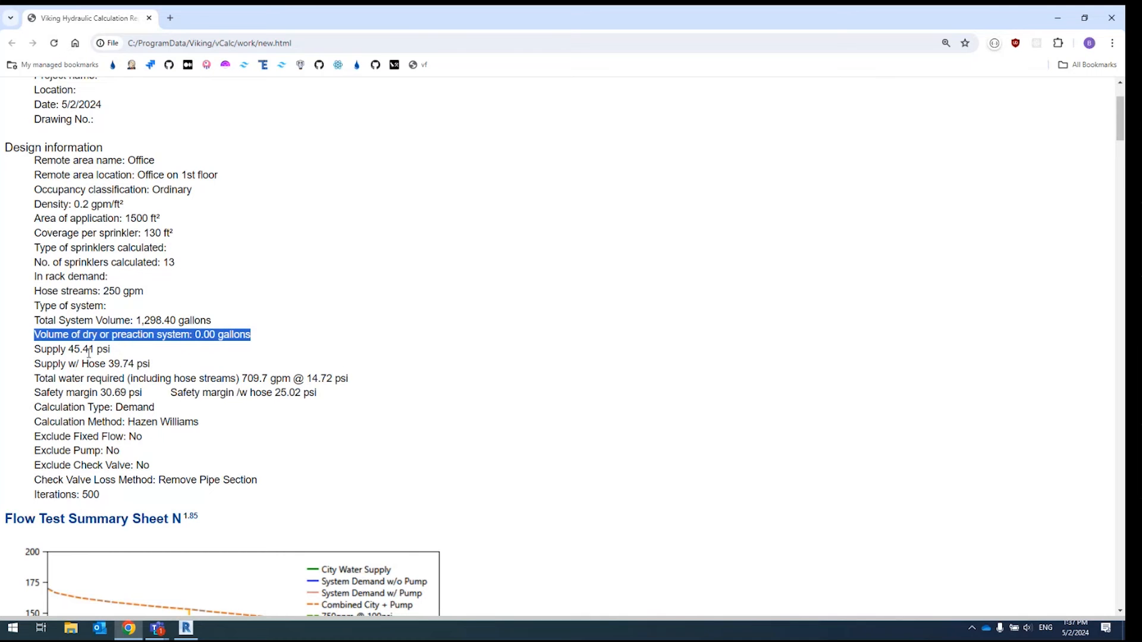
left_click_drag(49, 349, 136, 392)
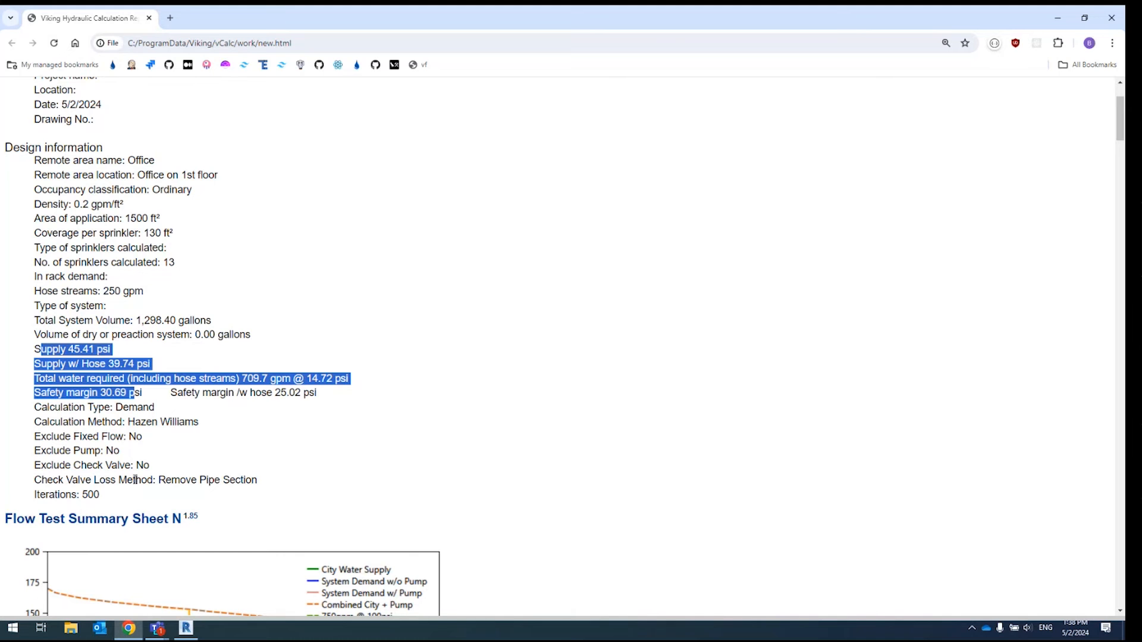
Review the flow test chart, the supply analysis and the design area analysis node table for the Office area.
scroll(177, 459, "down", 3)
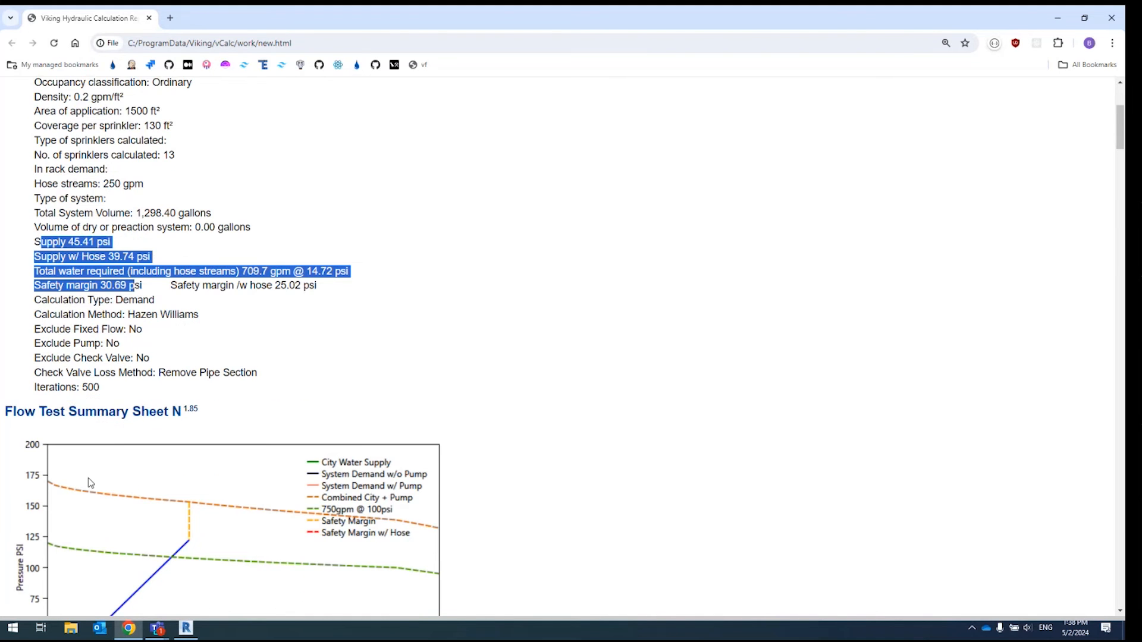
scroll(187, 402, "down", 3)
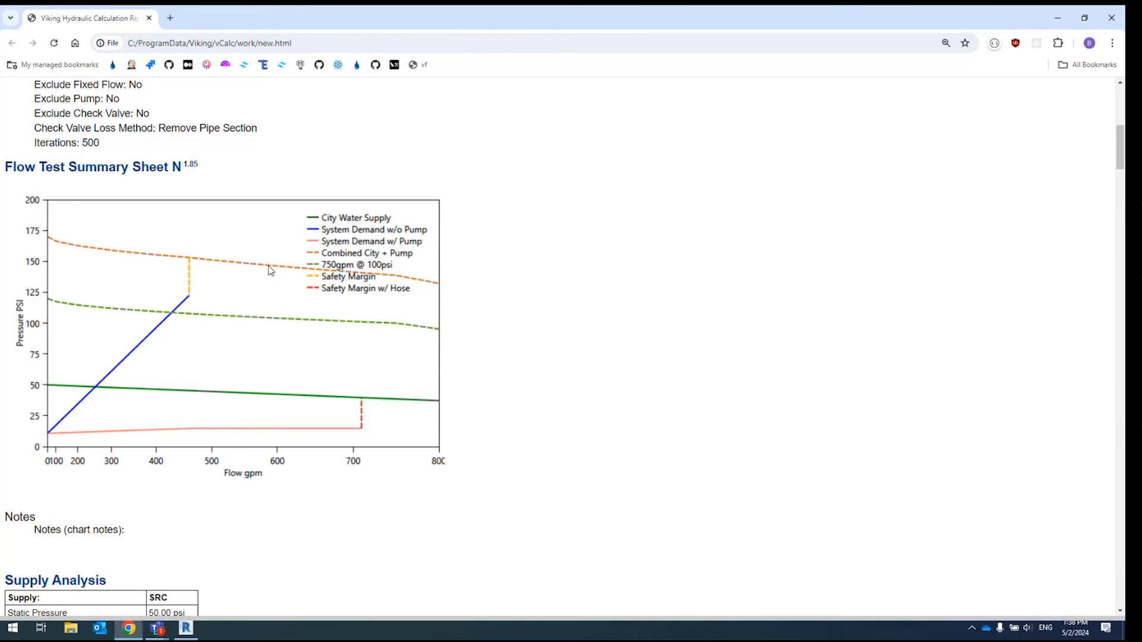
scroll(270, 271, "down", 5)
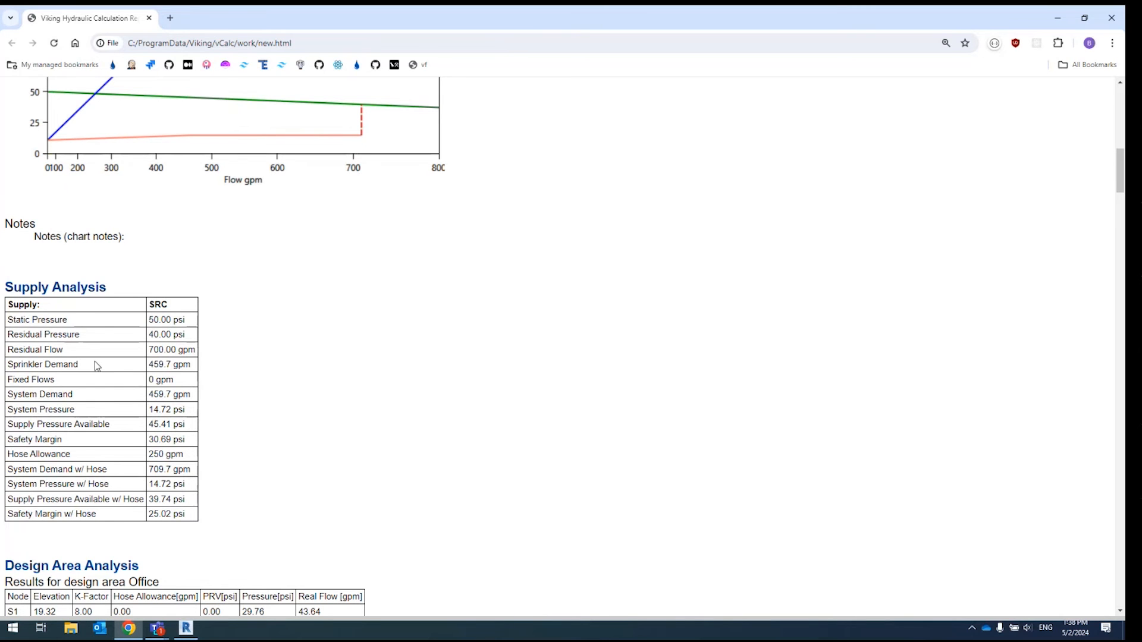
scroll(96, 365, "down", 4)
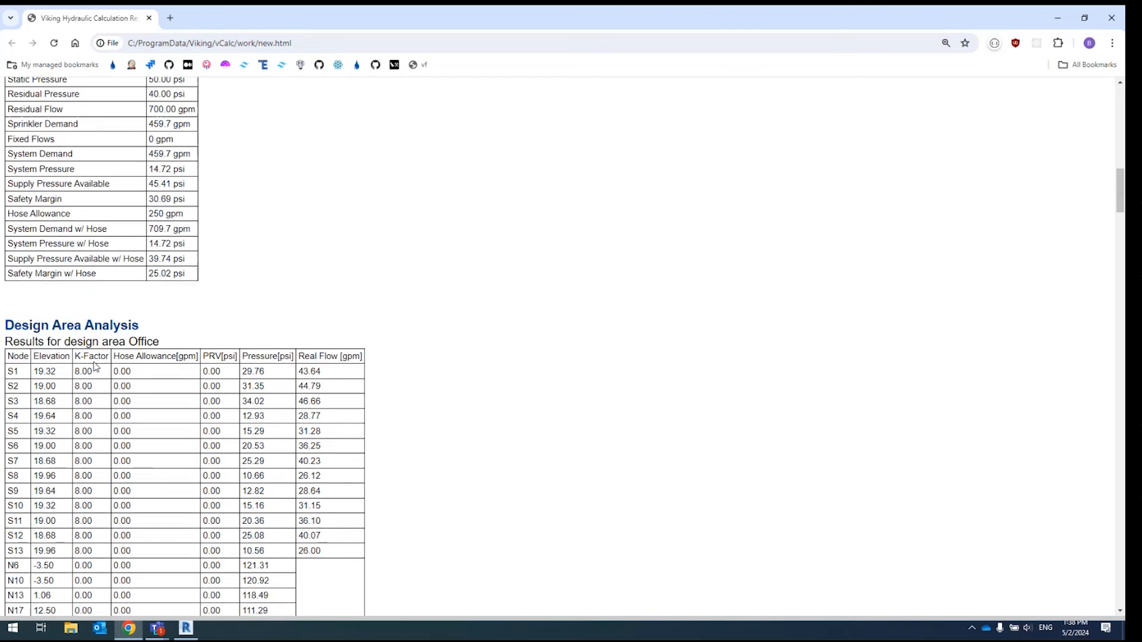
scroll(96, 365, "down", 3)
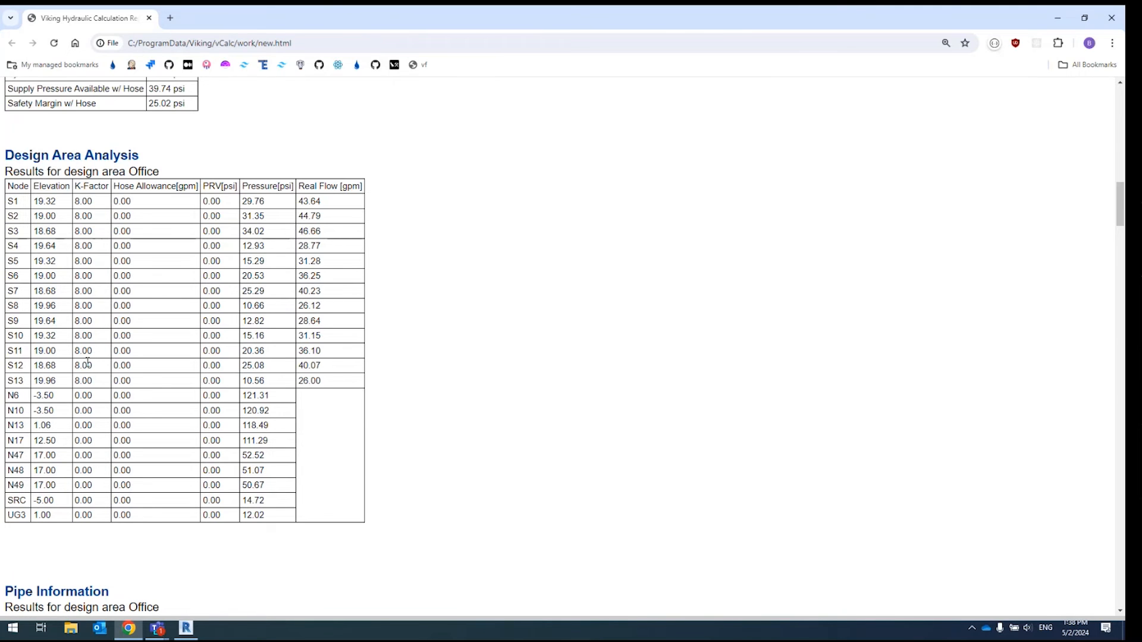
double_click(130, 396)
double_click(209, 396)
scroll(302, 345, "down", 2)
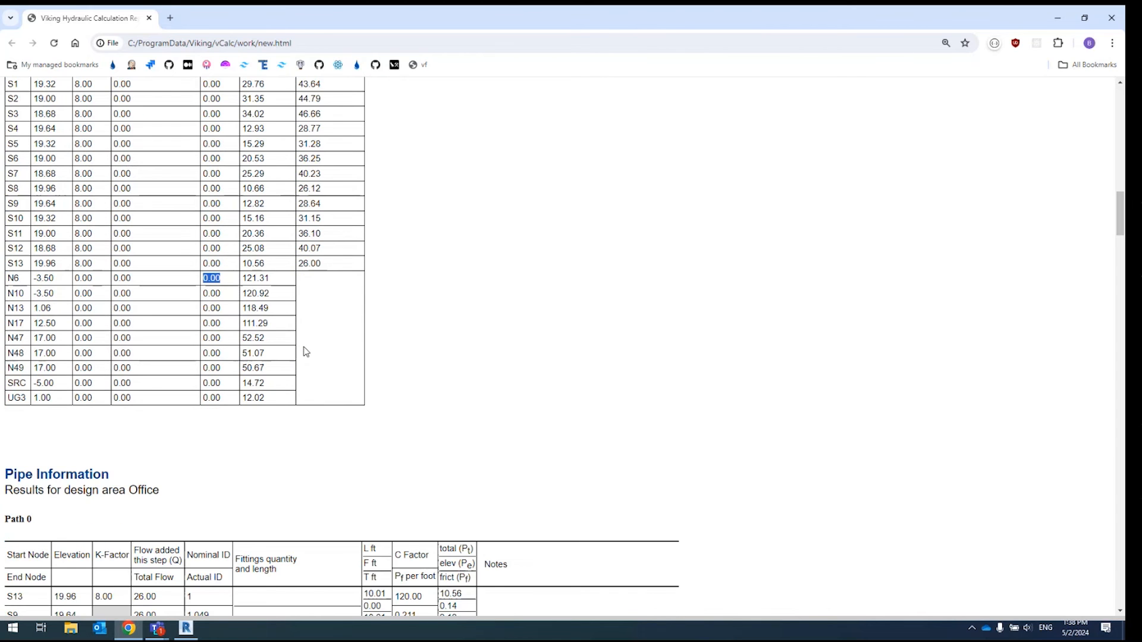
Examine the Path 0 pipe information table from start node S13, including the fittings, alarm check valve and pump entries.
scroll(298, 358, "down", 3)
scroll(298, 359, "down", 3)
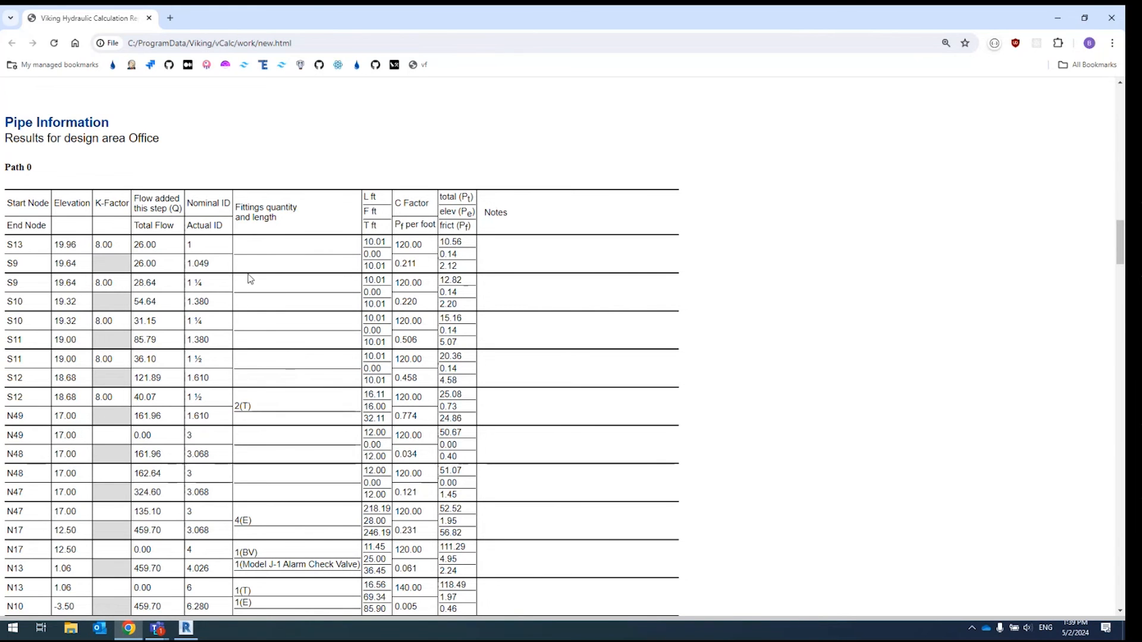
left_click_drag(34, 169, 4, 168)
double_click(19, 246)
scroll(56, 244, "down", 1)
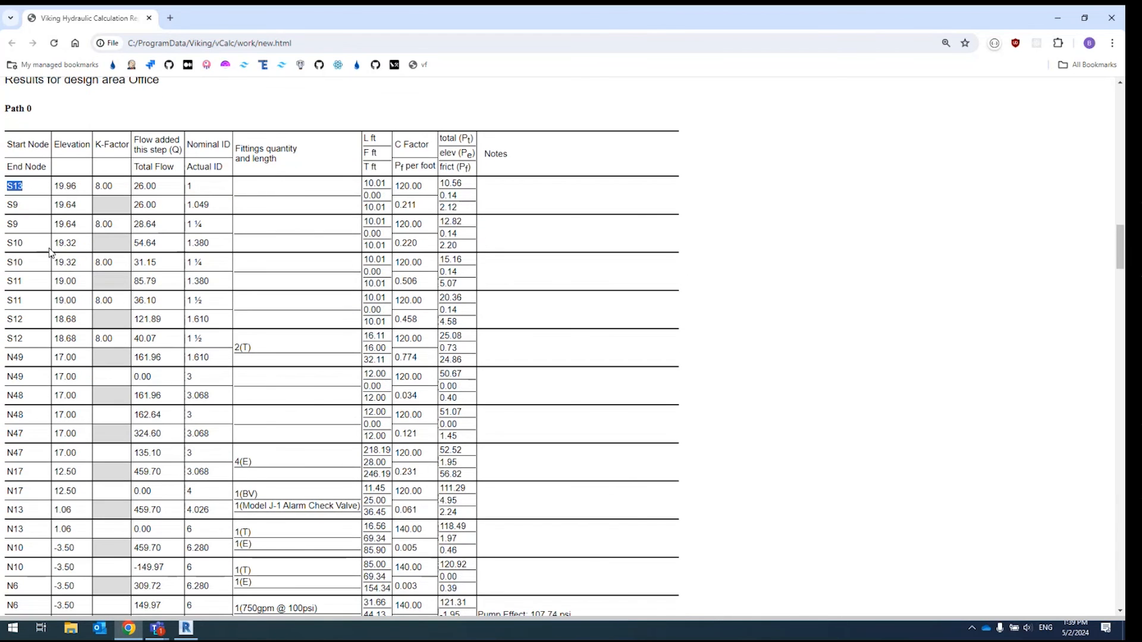
scroll(54, 247, "down", 1)
scroll(50, 252, "down", 1)
scroll(50, 252, "down", 1)
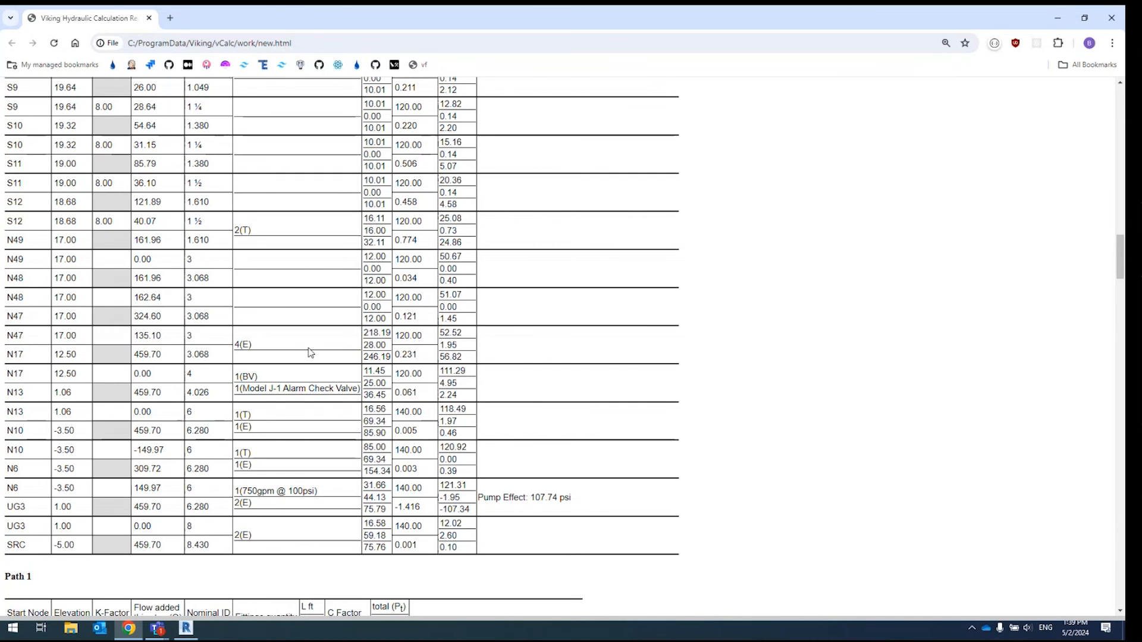
left_click_drag(239, 378, 290, 390)
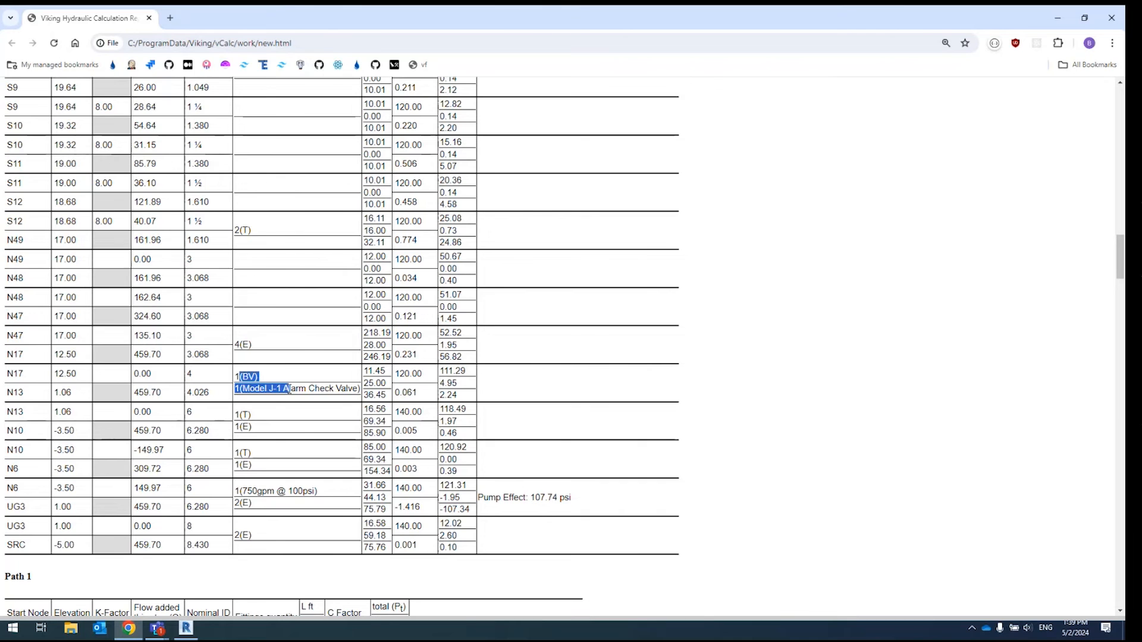
scroll(290, 390, "down", 1)
left_click_drag(252, 432, 271, 432)
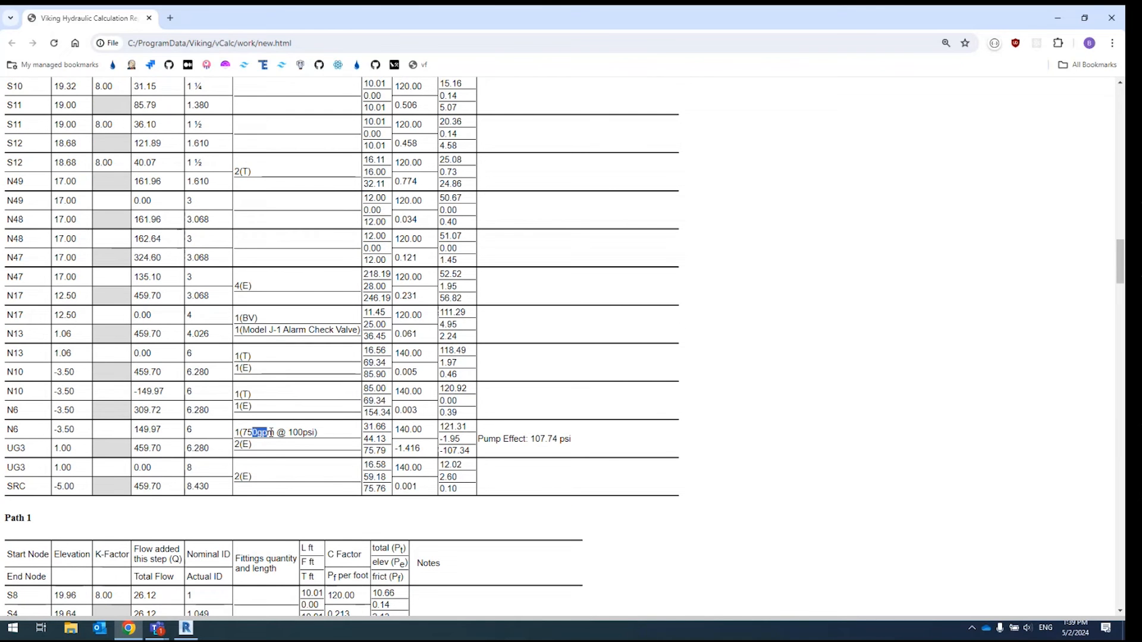
Examine the end of the Path 0 table at nodes SRC and UG3, and the Path 1 and Path 2 pipe tables.
double_click(19, 489)
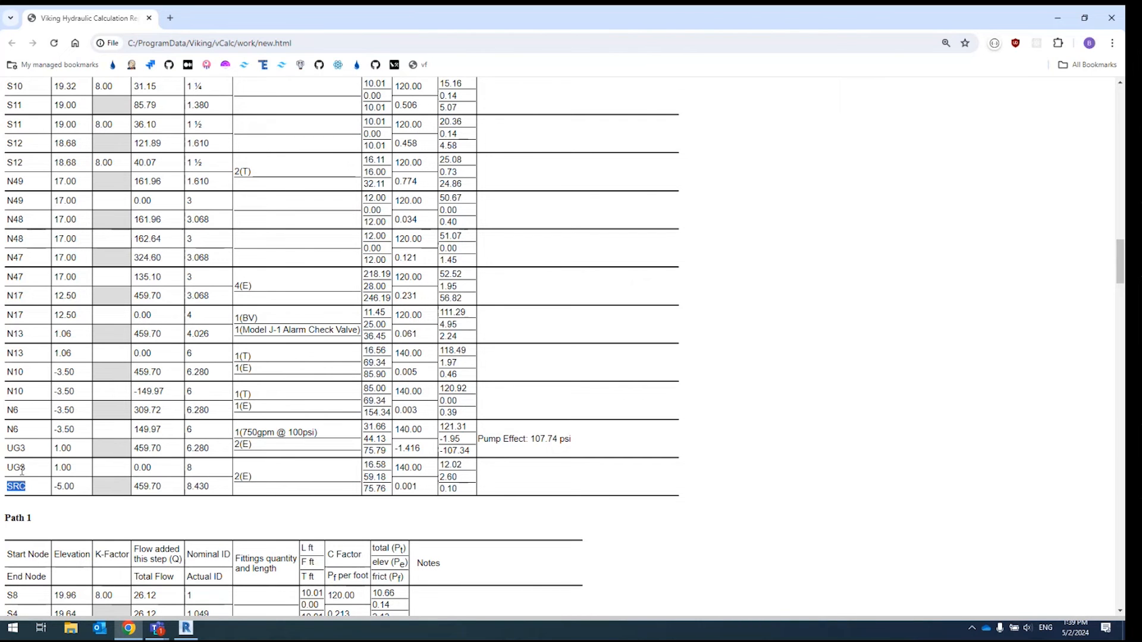
double_click(21, 467)
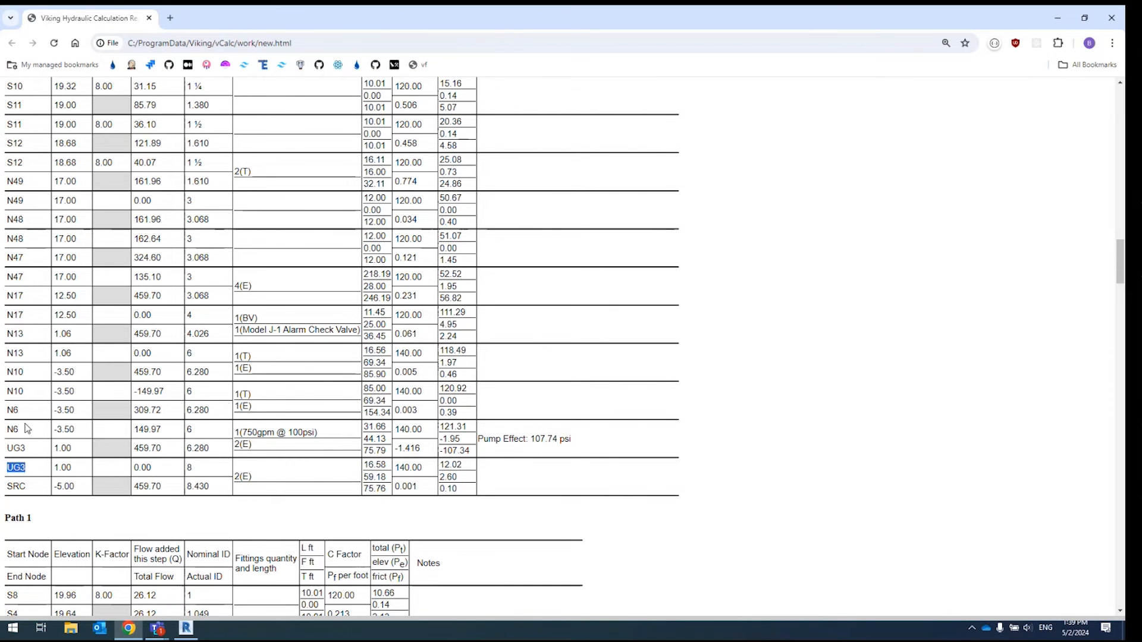
scroll(26, 429, "down", 5)
scroll(28, 428, "down", 1)
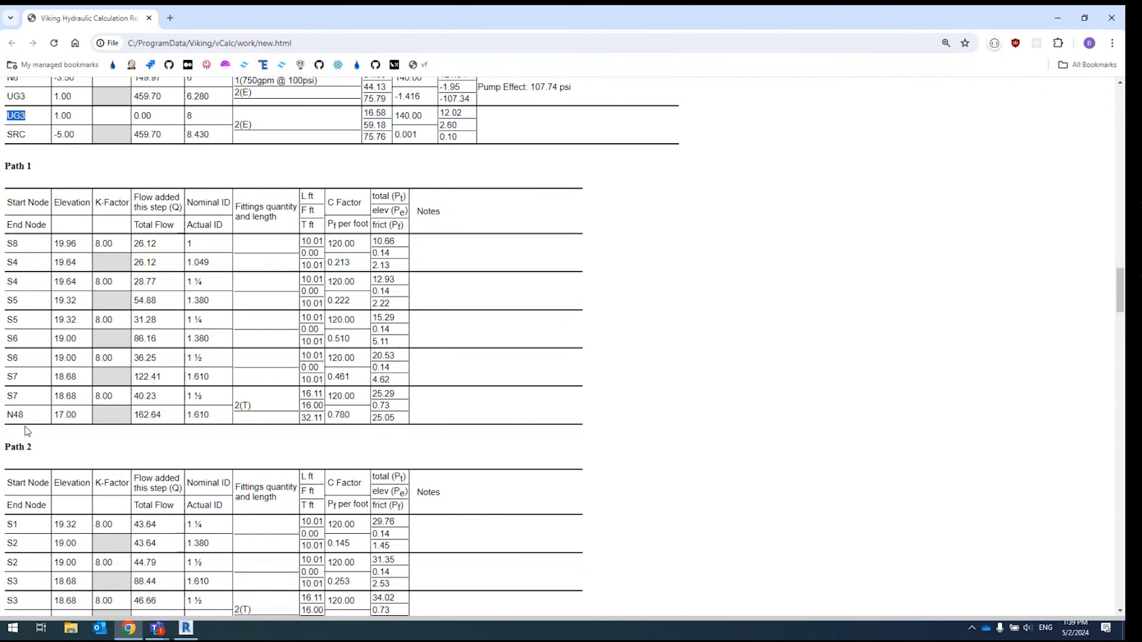
scroll(51, 370, "down", 1)
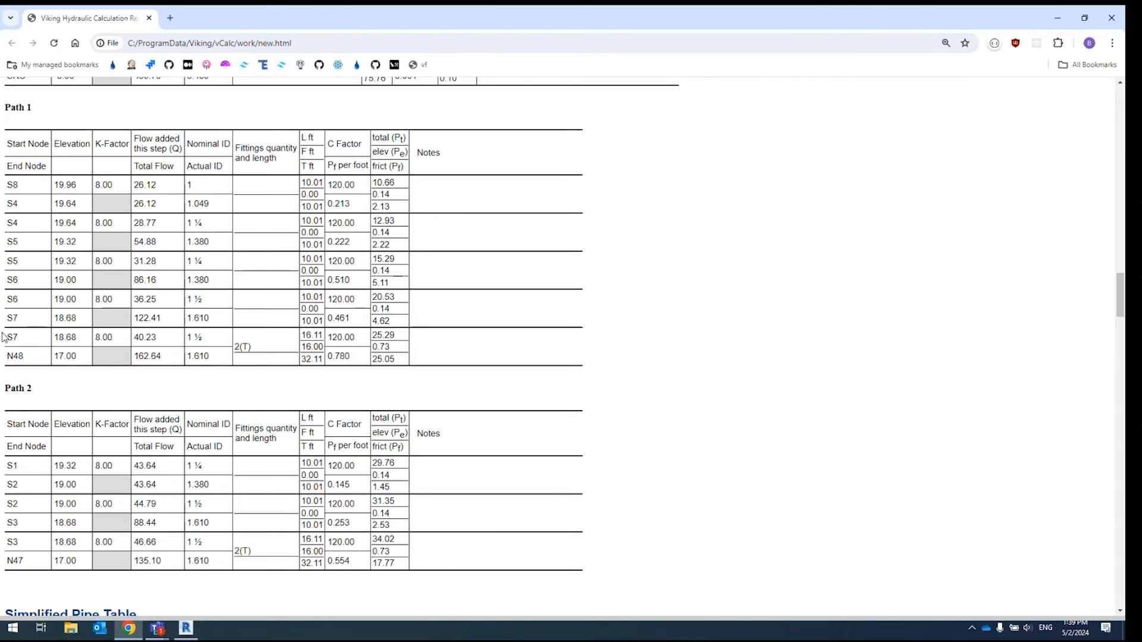
Review the Simplified Pipe Table and compare its component fittings with the equivalent lengths in the EQL Details table.
scroll(57, 317, "down", 7)
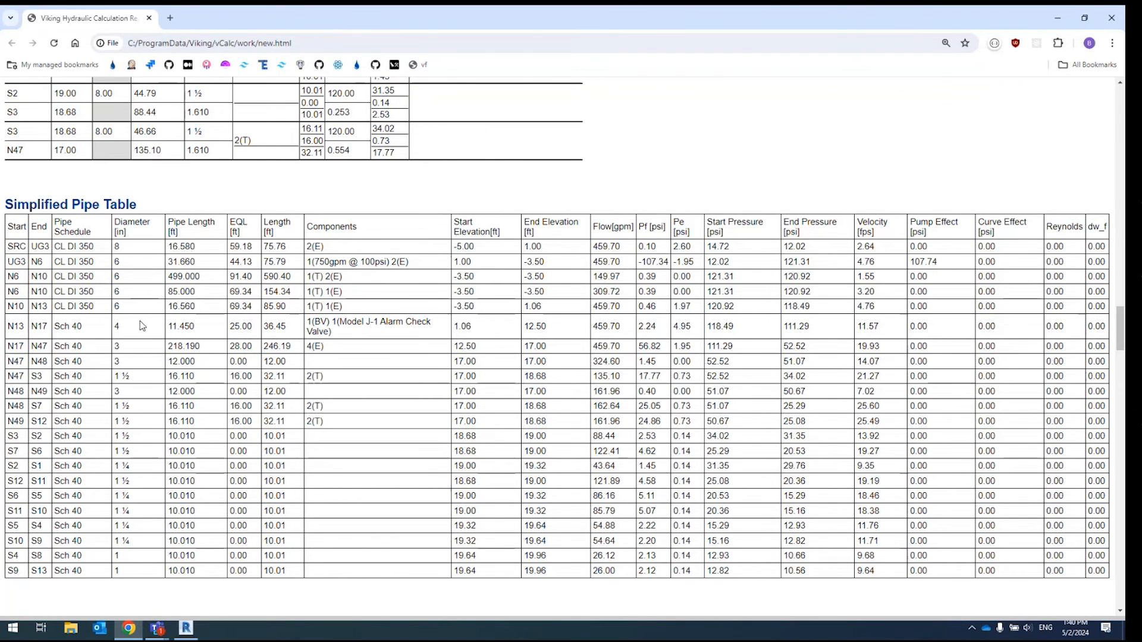
scroll(133, 326, "down", 7)
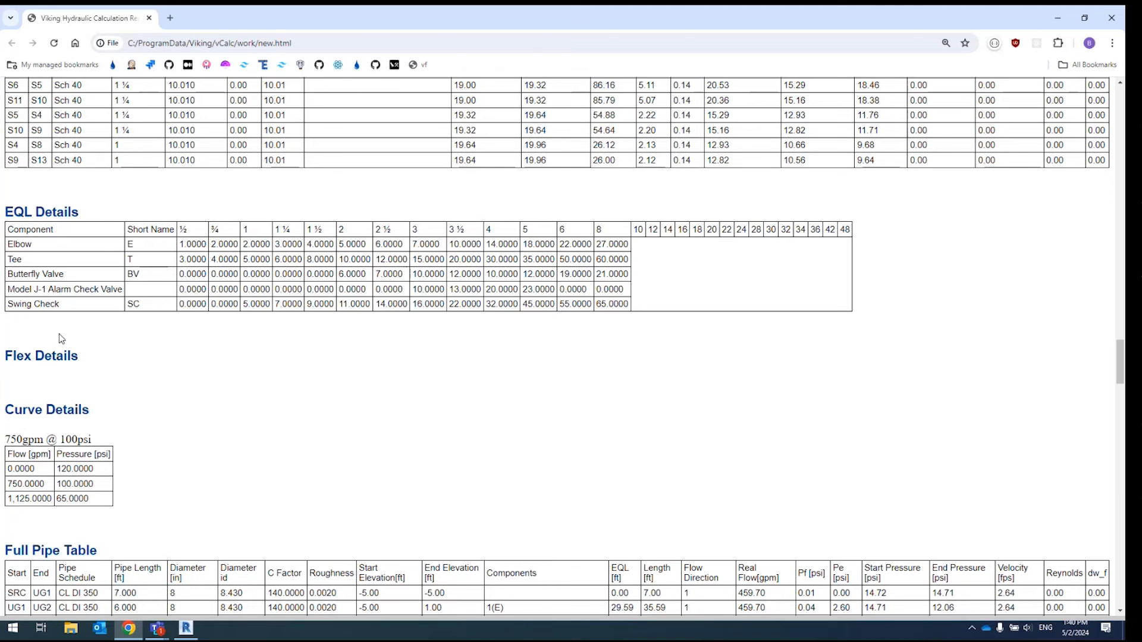
scroll(173, 265, "up", 1)
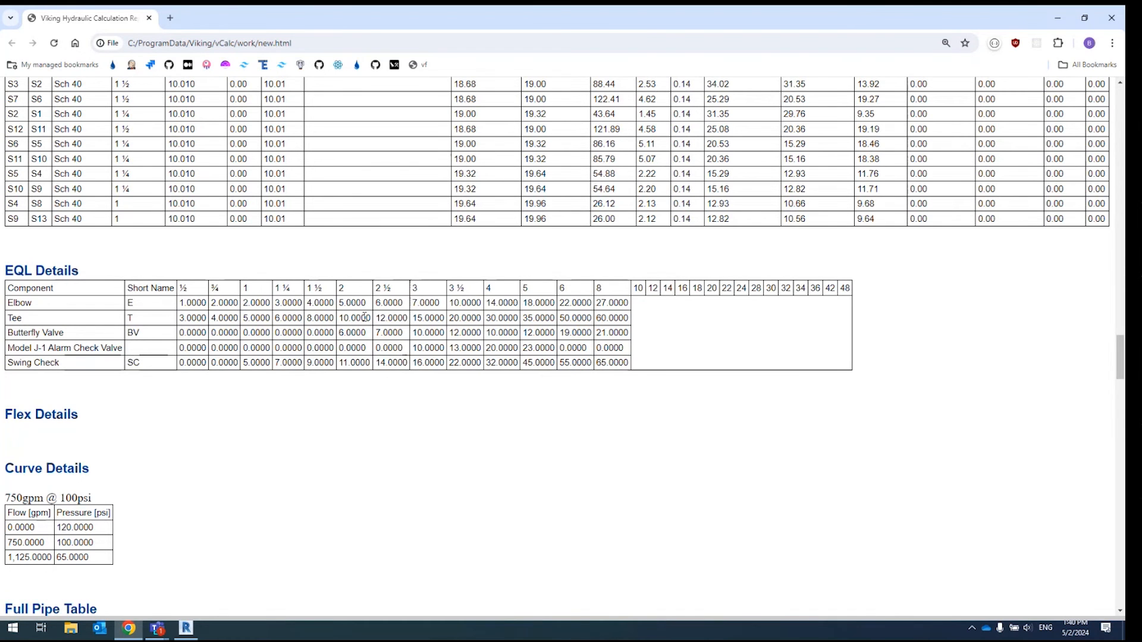
scroll(369, 319, "up", 1)
scroll(374, 319, "up", 1)
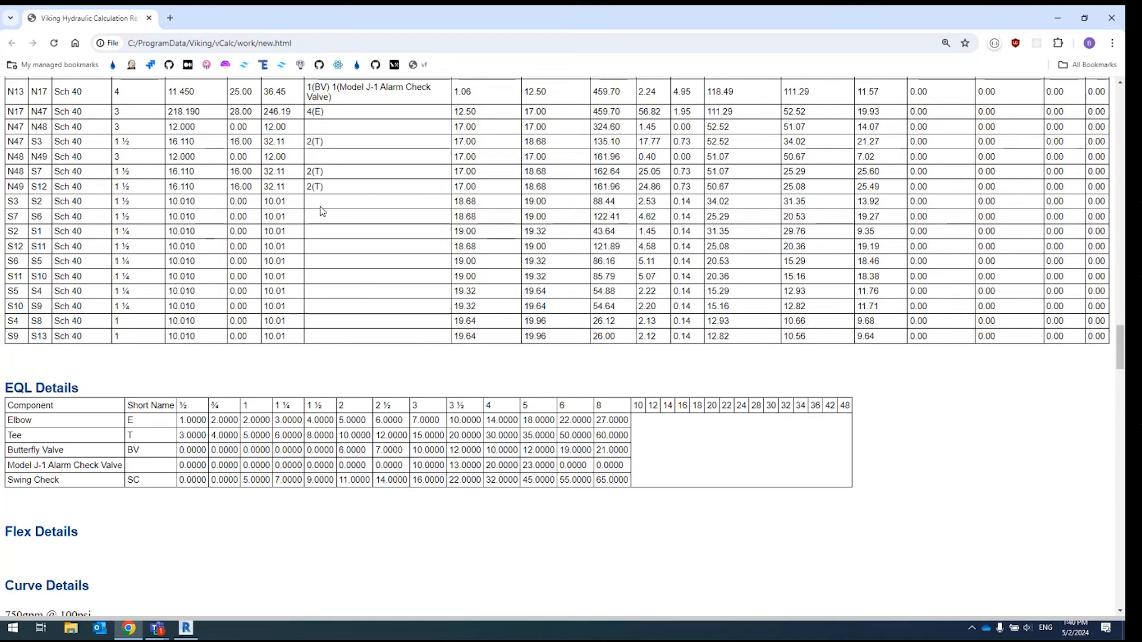
scroll(321, 211, "down", 2)
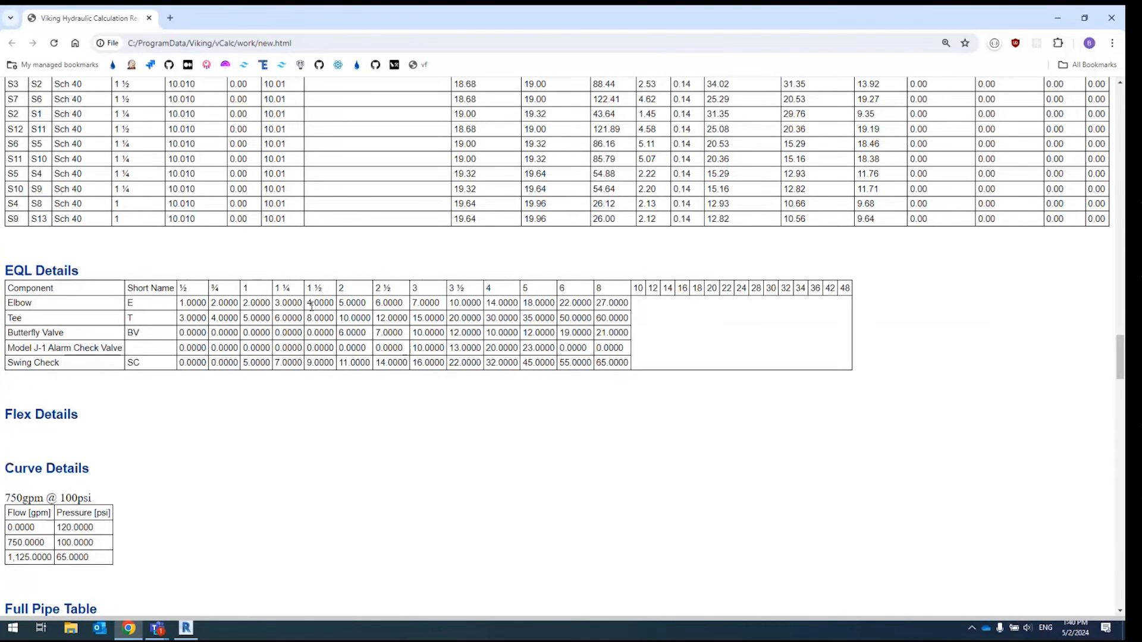
scroll(296, 319, "down", 2)
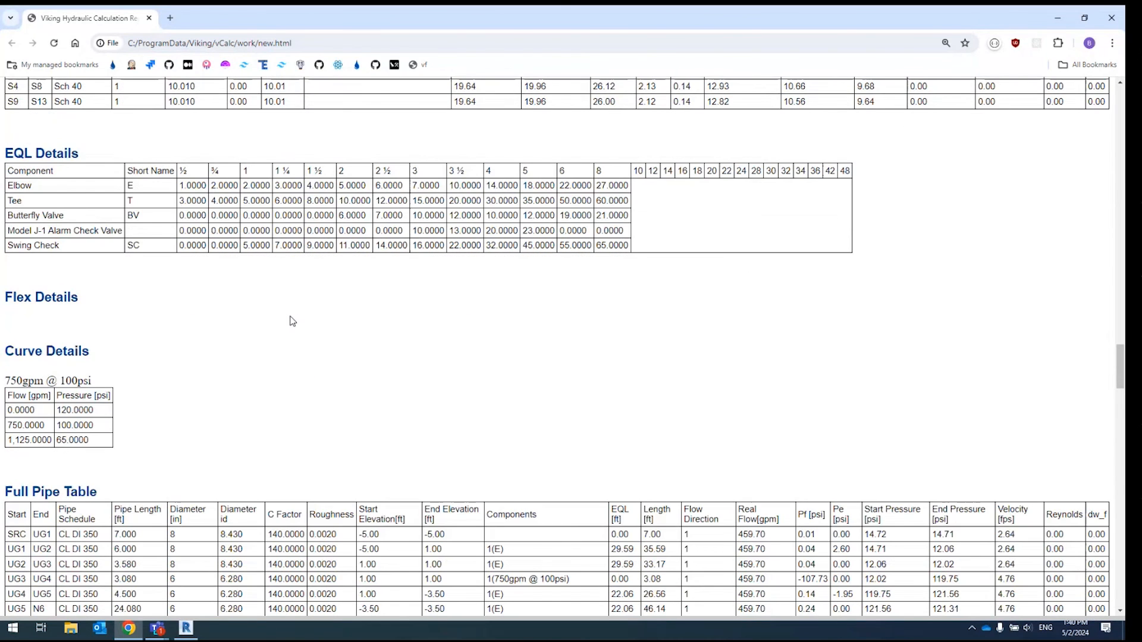
Examine the flow and pressure points of the 750gpm @ 100psi pump in the Curve Details.
scroll(292, 322, "down", 1)
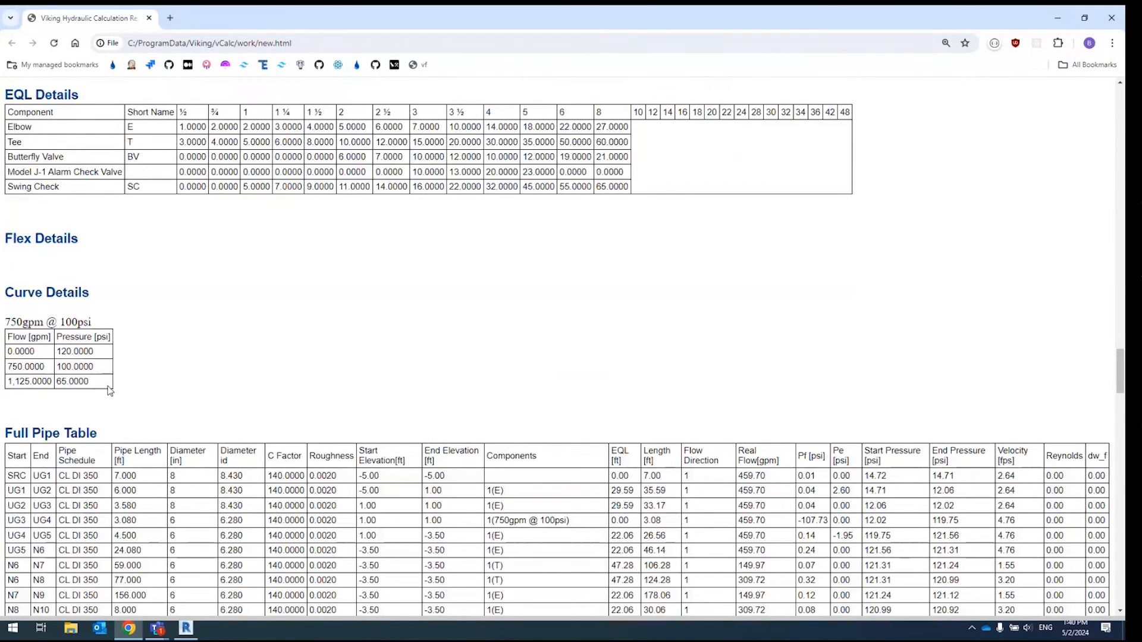
left_click_drag(109, 390, 56, 381)
left_click_drag(55, 381, 57, 324)
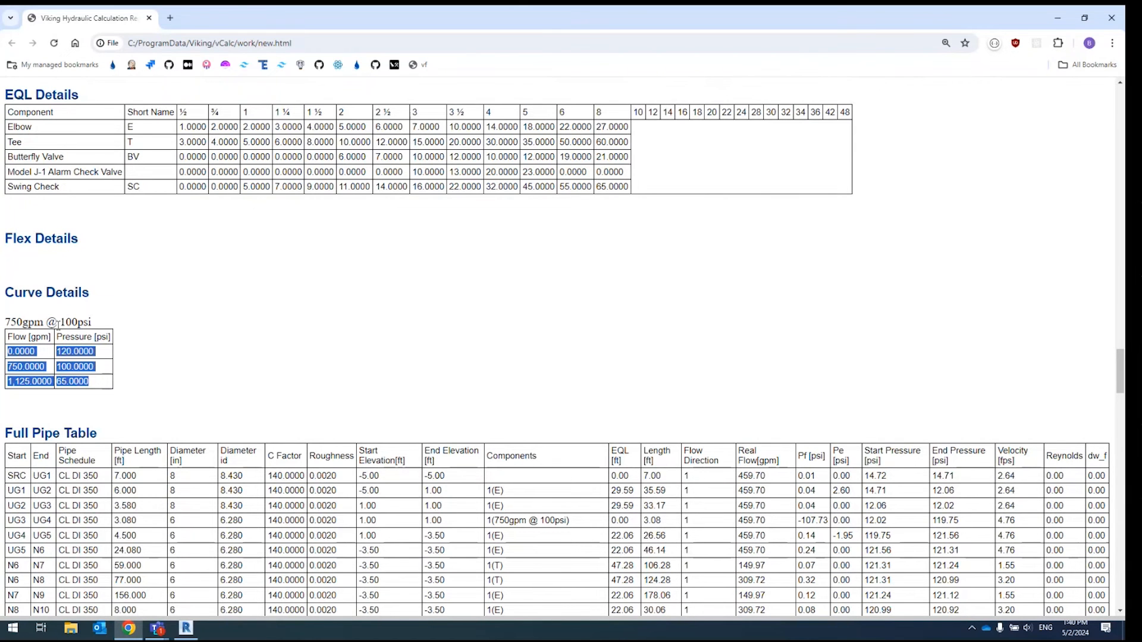
left_click(150, 316)
scroll(128, 304, "down", 1)
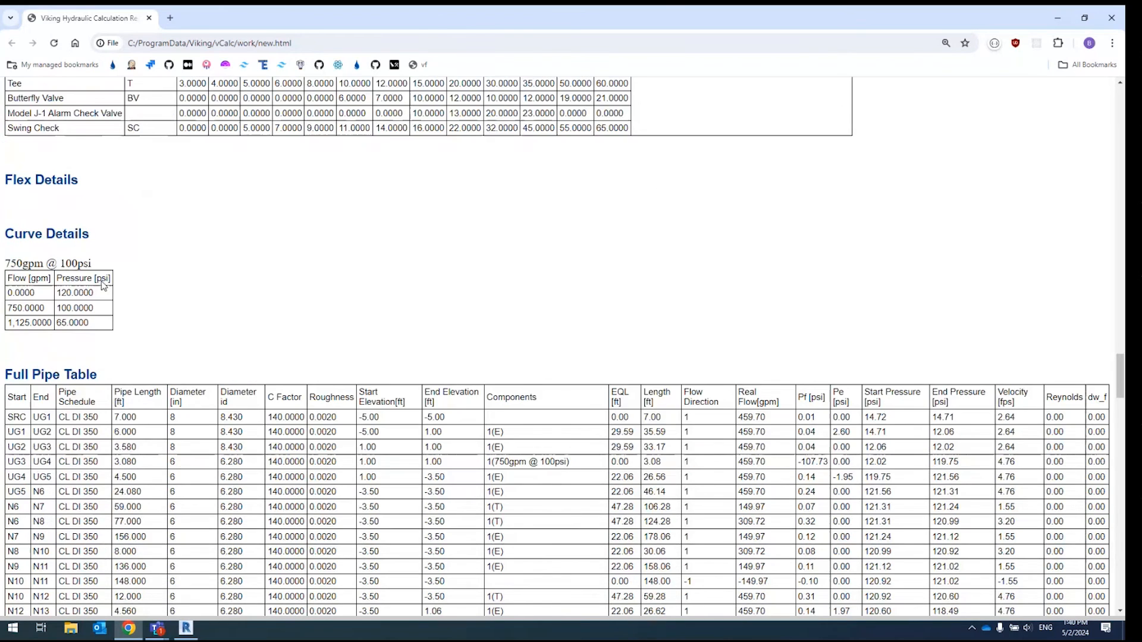
Review the Full Pipe Table, including the inside diameter and C Factor columns, down through the sprinkler branch rows.
scroll(66, 262, "down", 2)
scroll(65, 263, "down", 2)
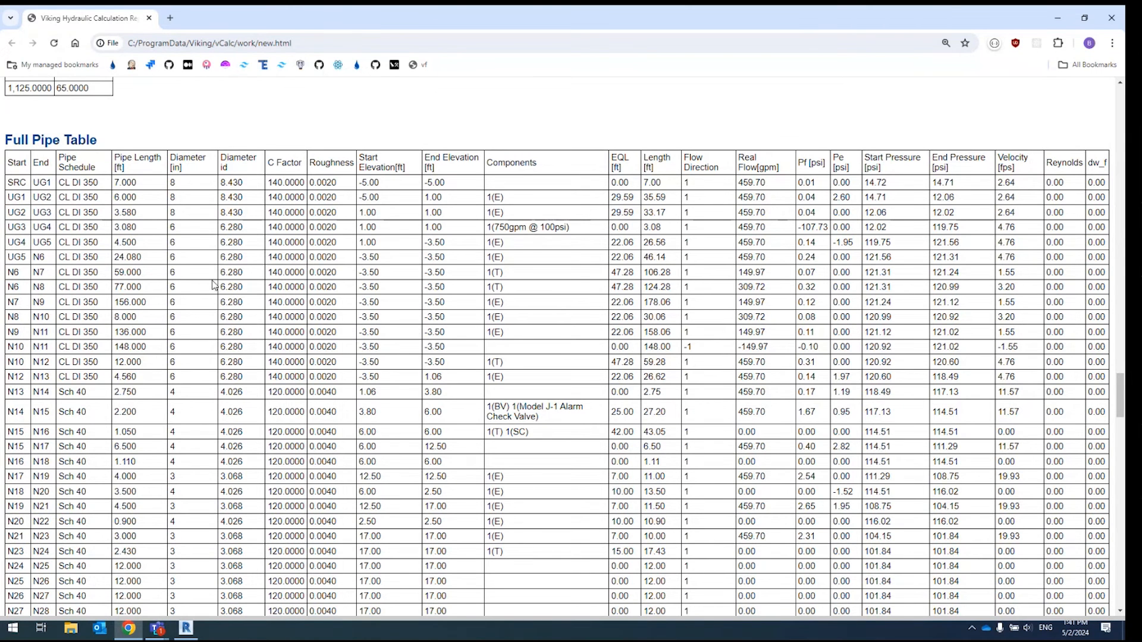
left_click_drag(243, 182, 302, 179)
scroll(236, 209, "down", 4)
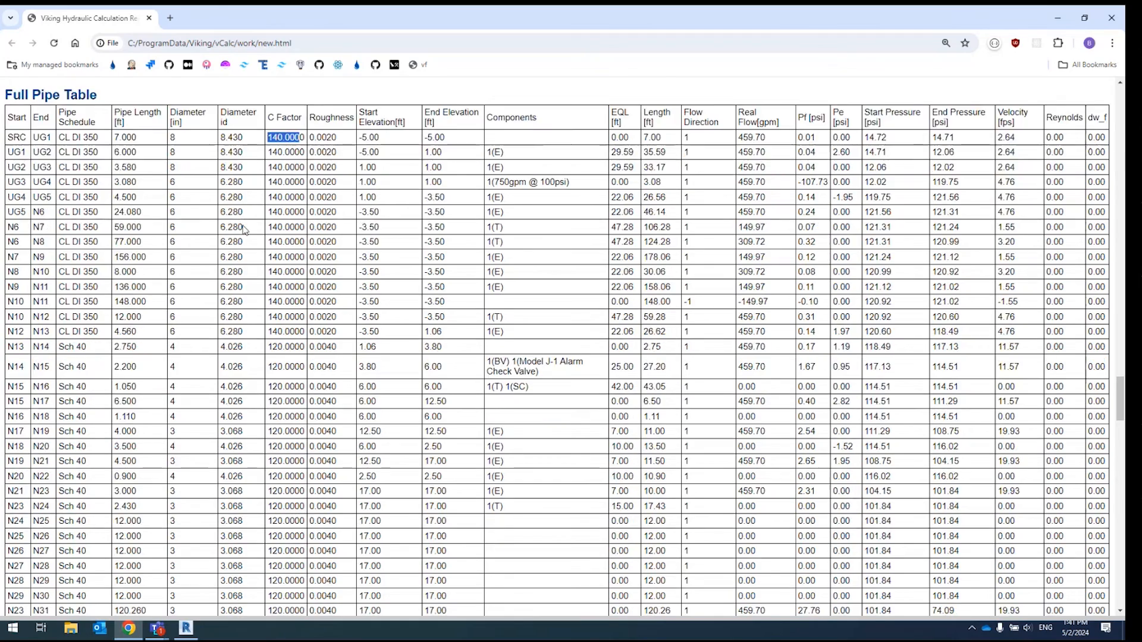
scroll(238, 198, "down", 20)
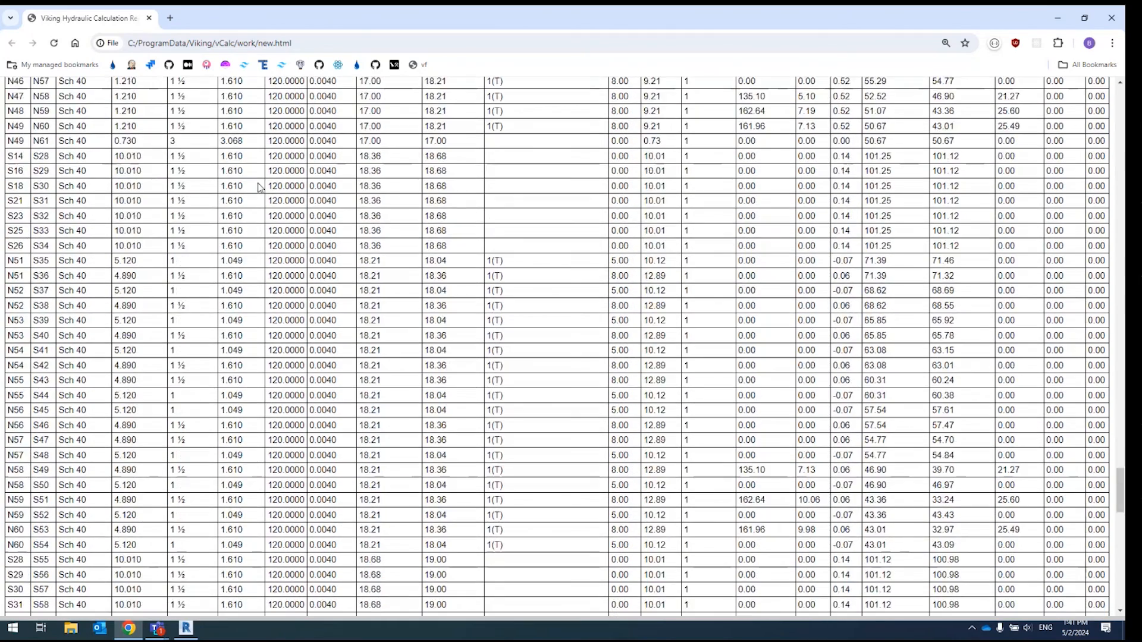
scroll(260, 188, "down", 4)
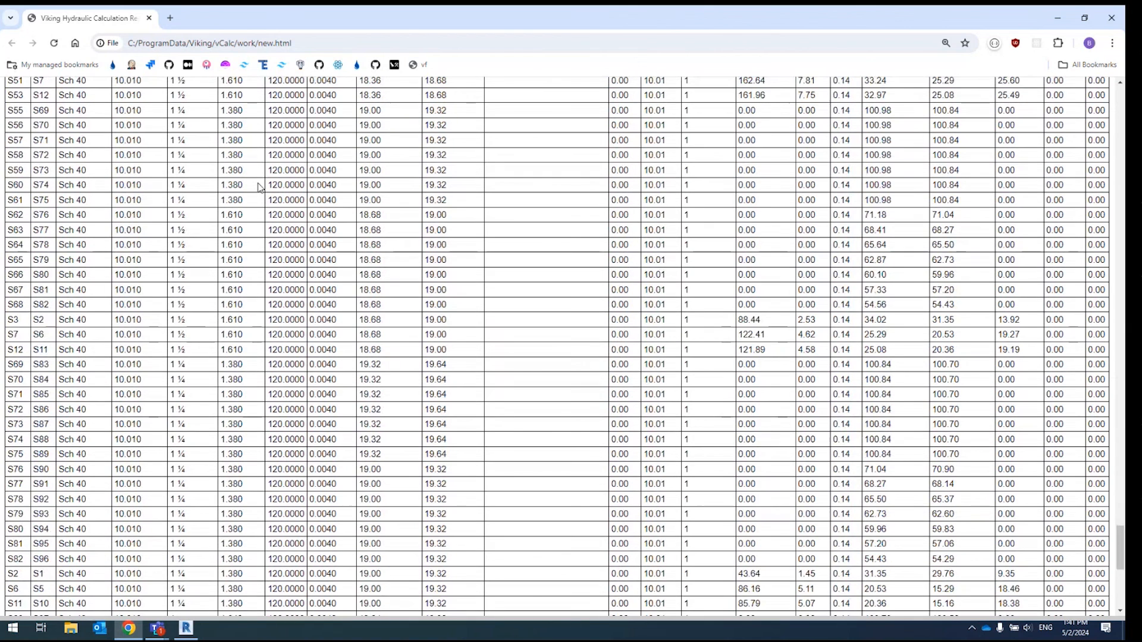
Close the report, return to the Revit 3D view and lock it with its current orientation saved.
left_click(148, 19)
scroll(451, 440, "down", 3)
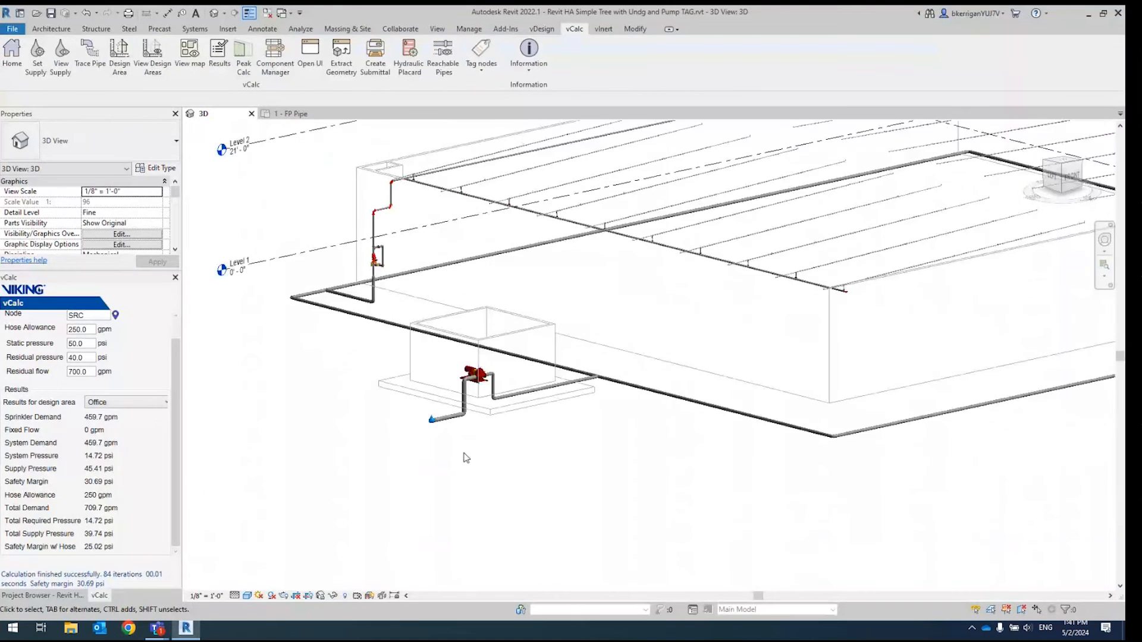
middle_click_drag(461, 454, 382, 451)
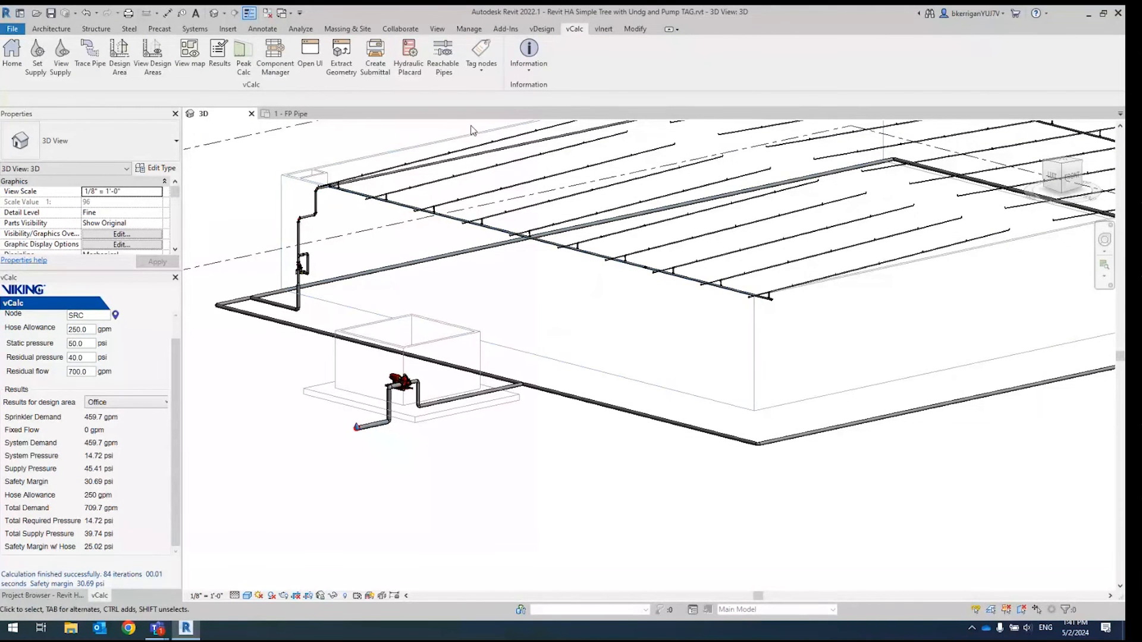
middle_click_drag(531, 162, 502, 192)
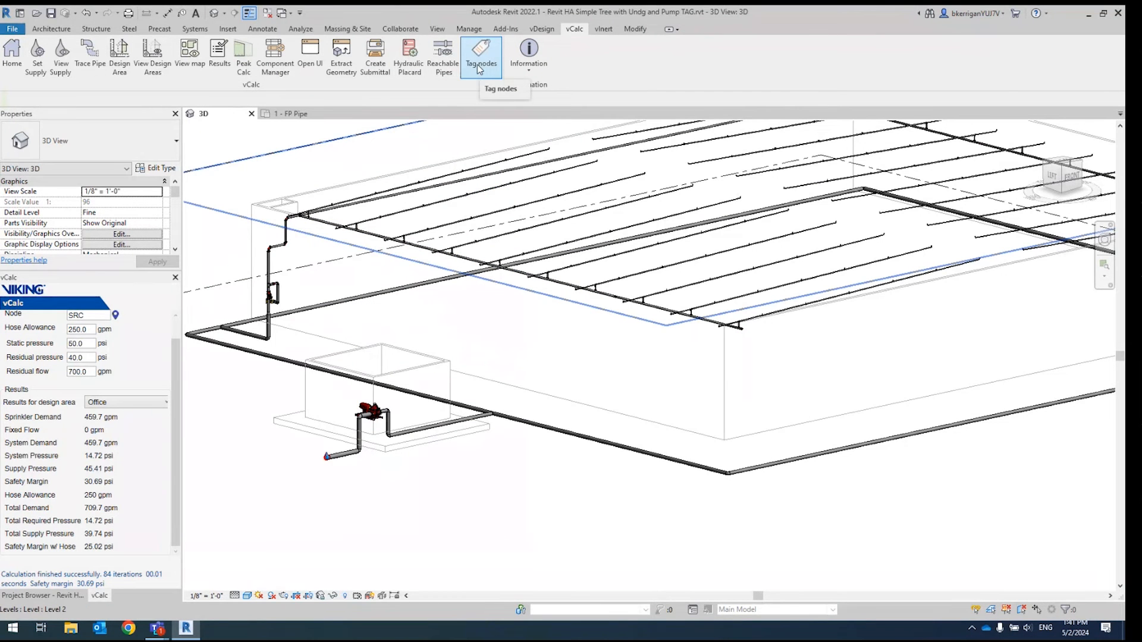
left_click(322, 595)
left_click(340, 559)
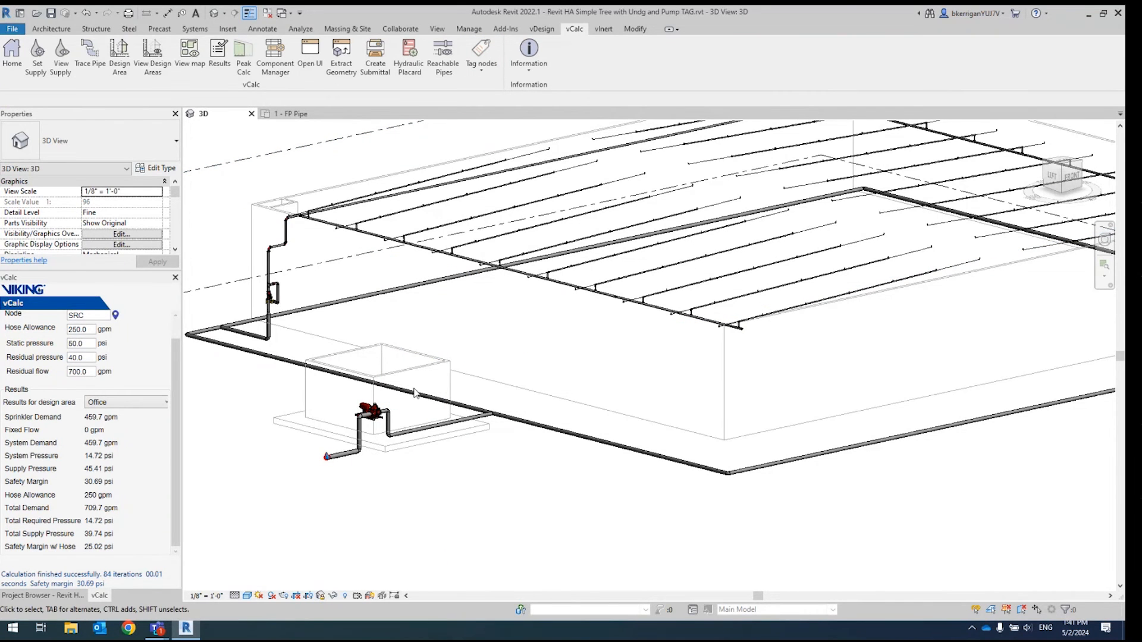
Tag all sprinklers in the 1 - FP Pipe floor plan and check the tags around the design area.
left_click(483, 71)
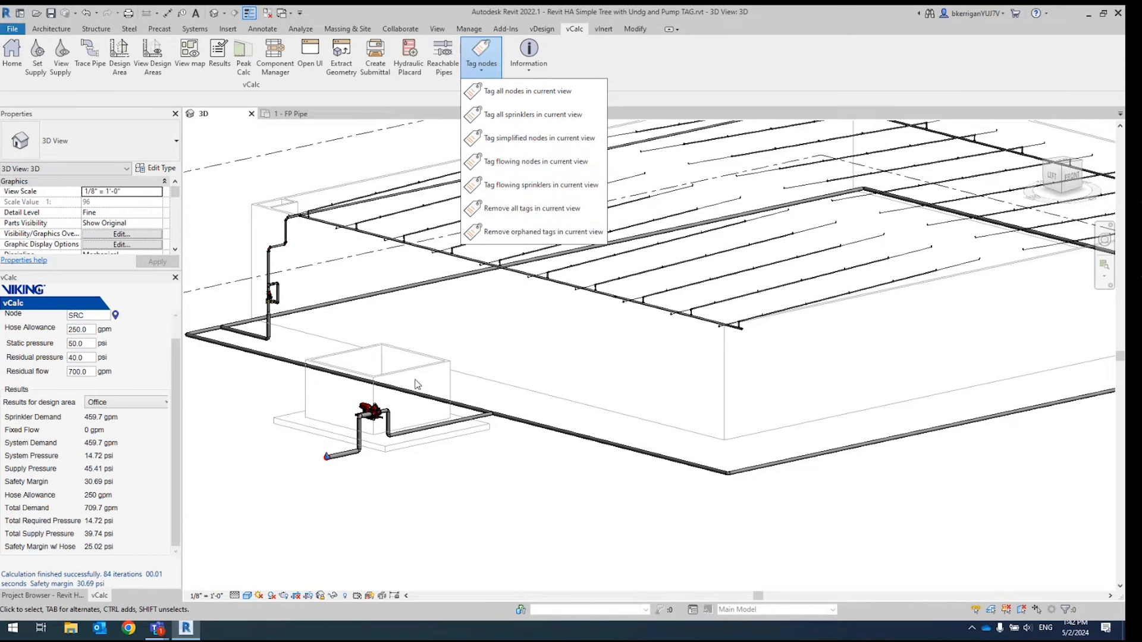
left_click(290, 114)
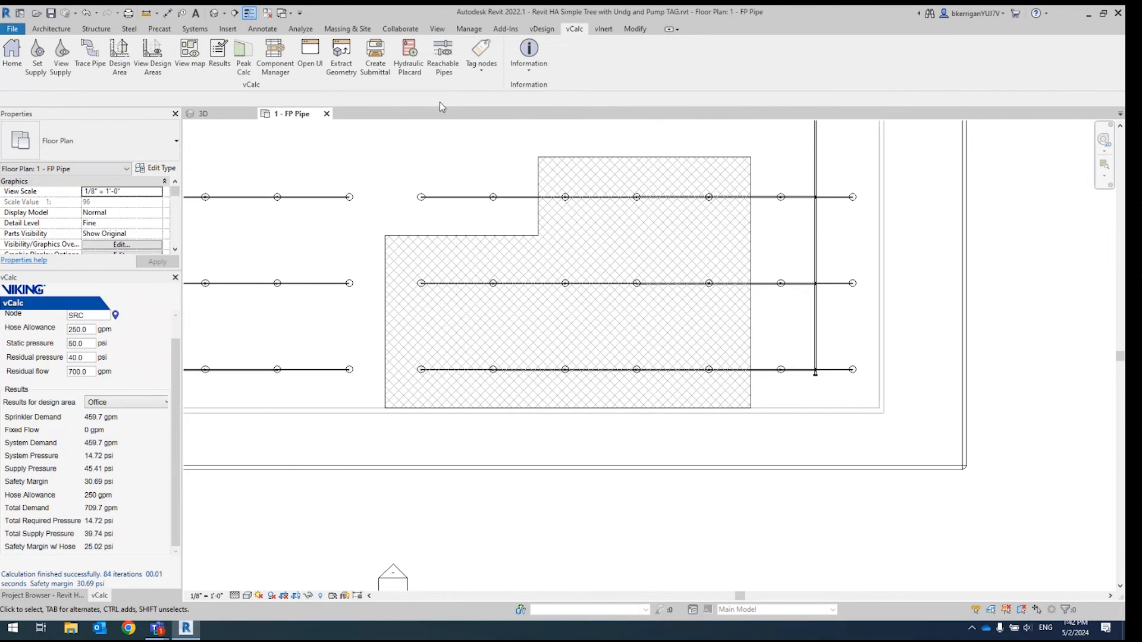
left_click(471, 71)
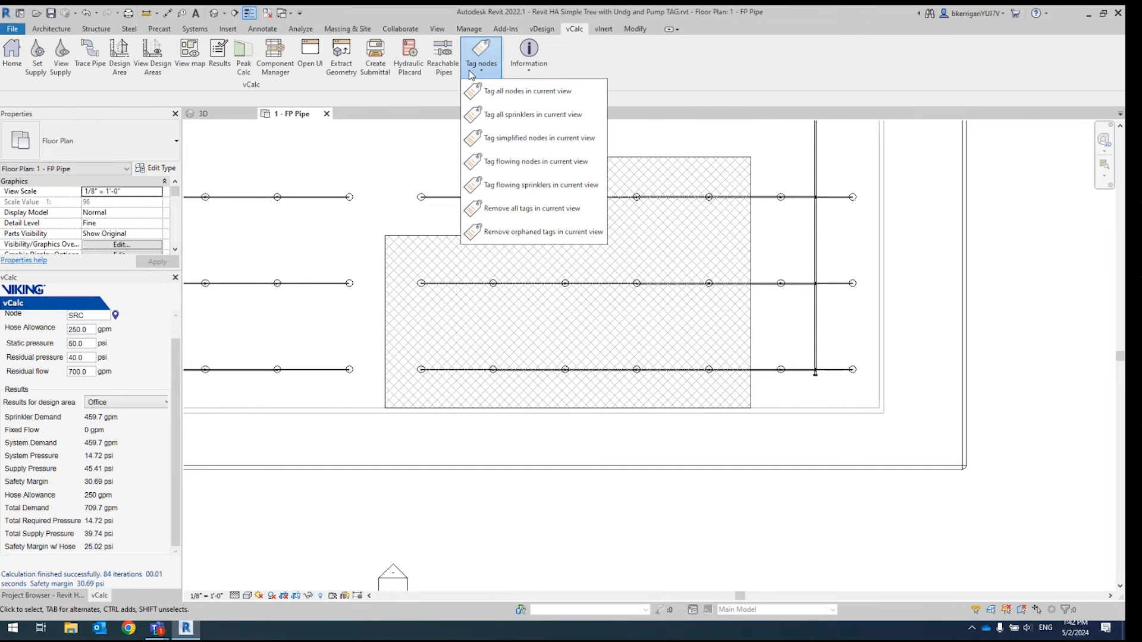
left_click(523, 117)
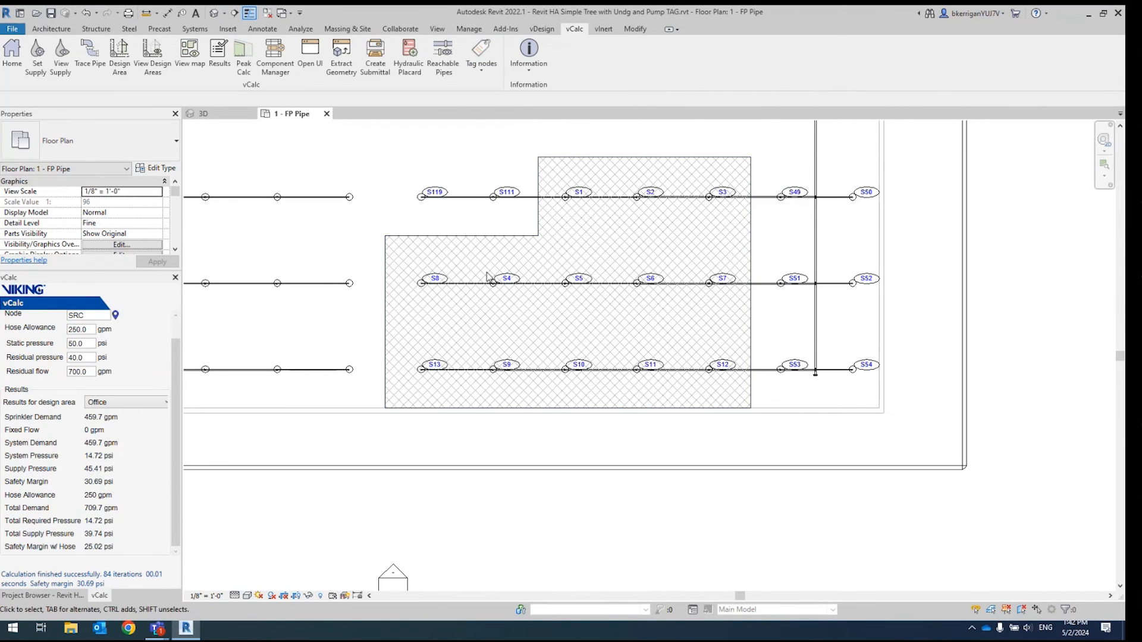
scroll(434, 281, "down", 3)
middle_click_drag(434, 280, 621, 261)
scroll(546, 303, "up", 1)
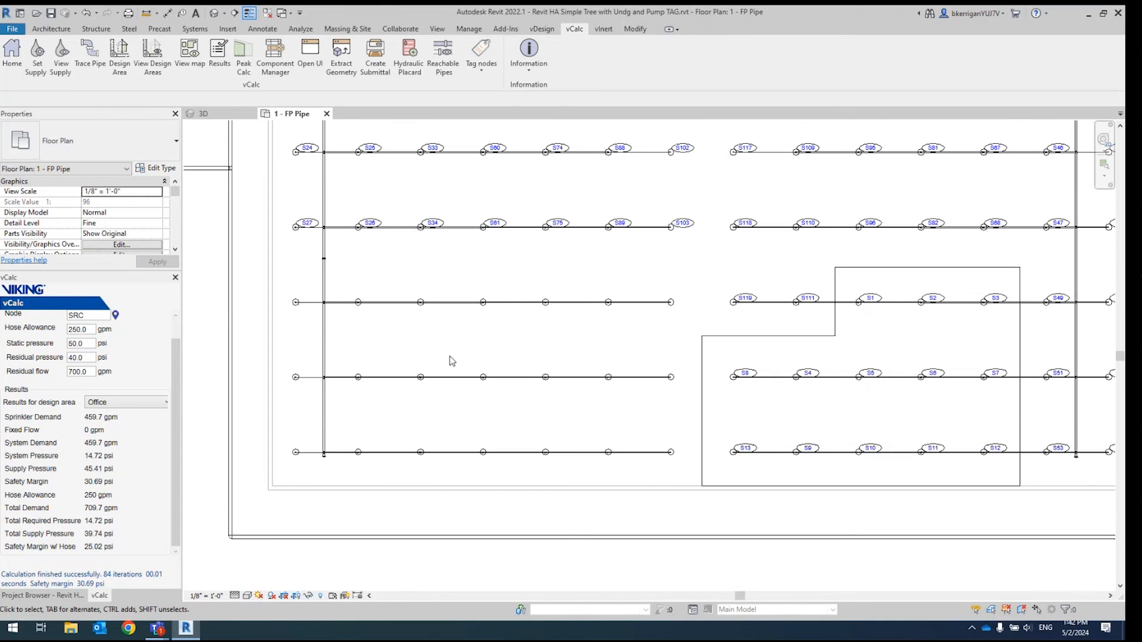
scroll(444, 348, "up", 1)
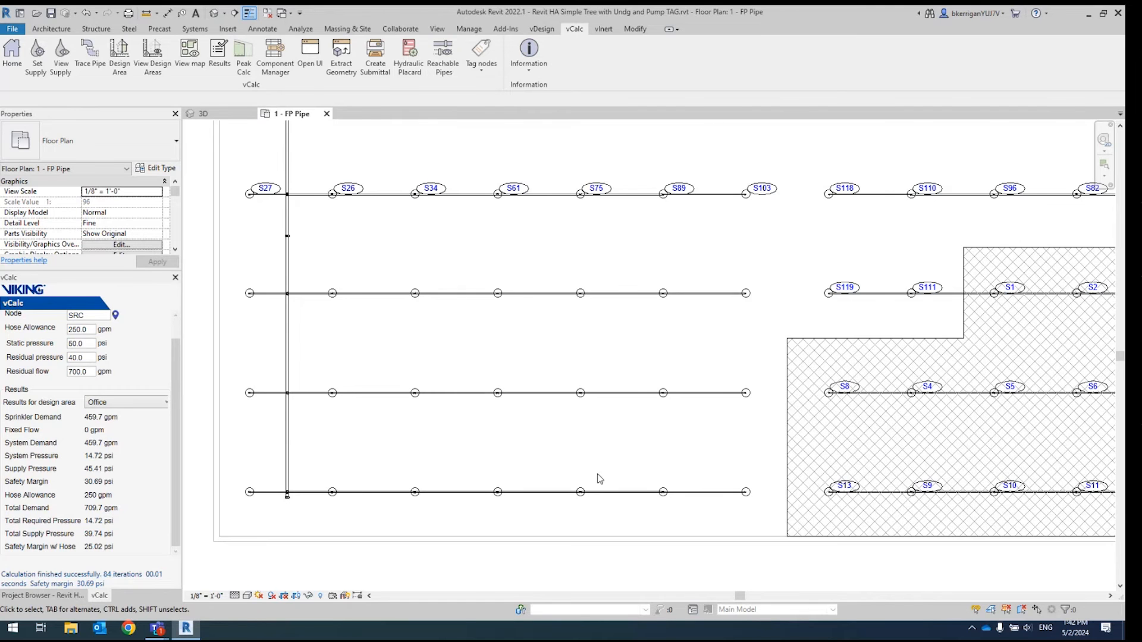
scroll(443, 352, "down", 2)
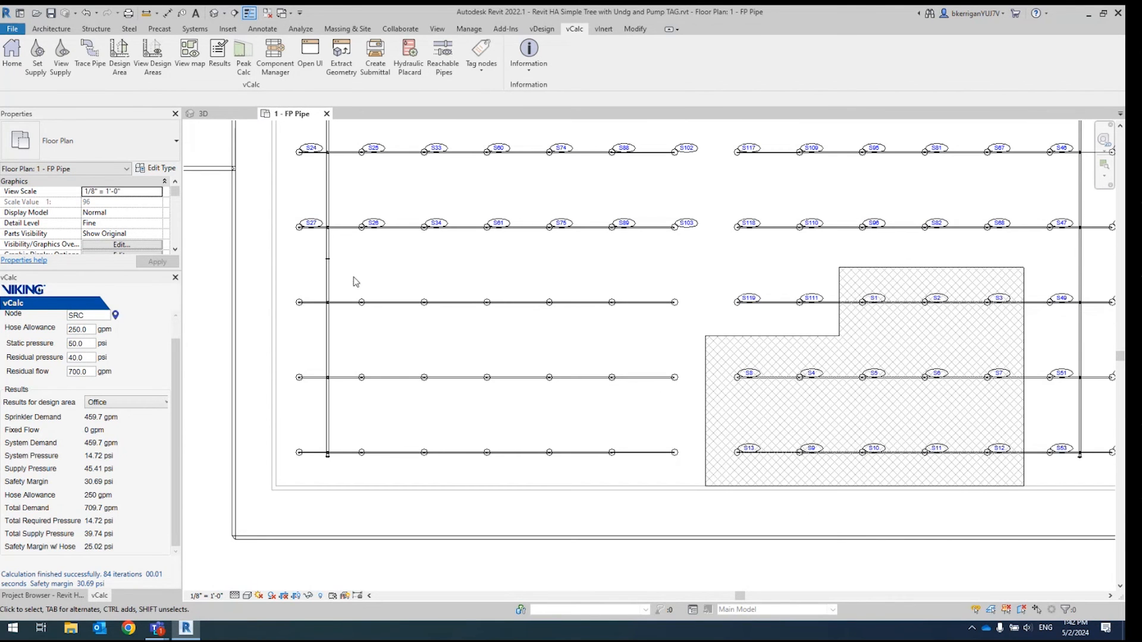
Tag the flowing nodes in the 3D view, inspect them, and remove all tags from that view.
left_click(204, 119)
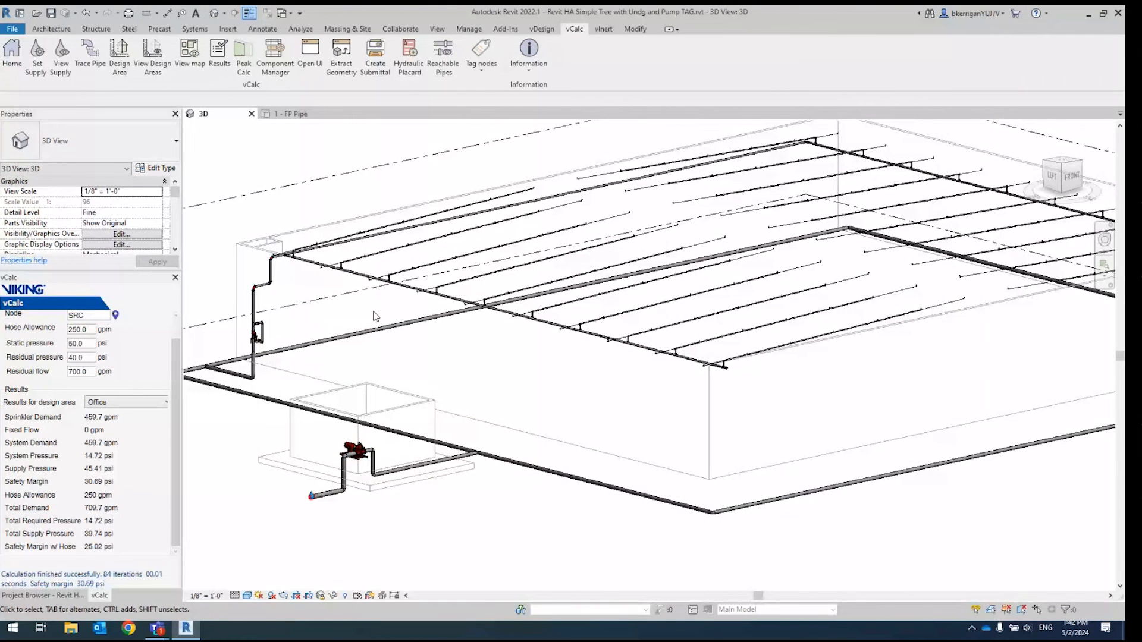
left_click(480, 77)
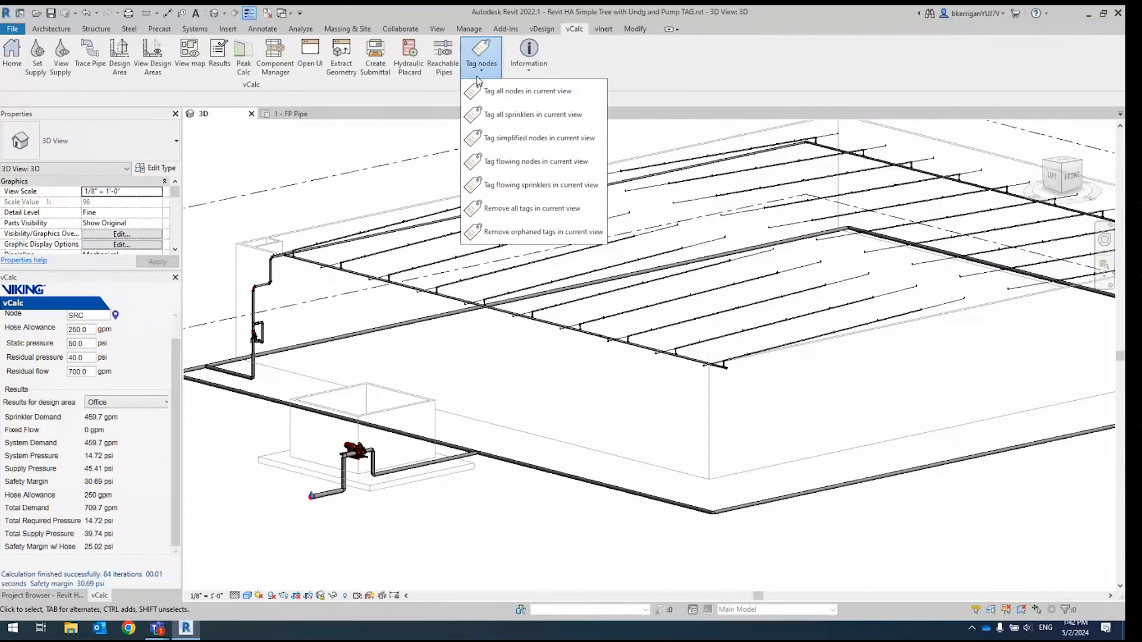
left_click(524, 161)
middle_click_drag(607, 267, 275, 296)
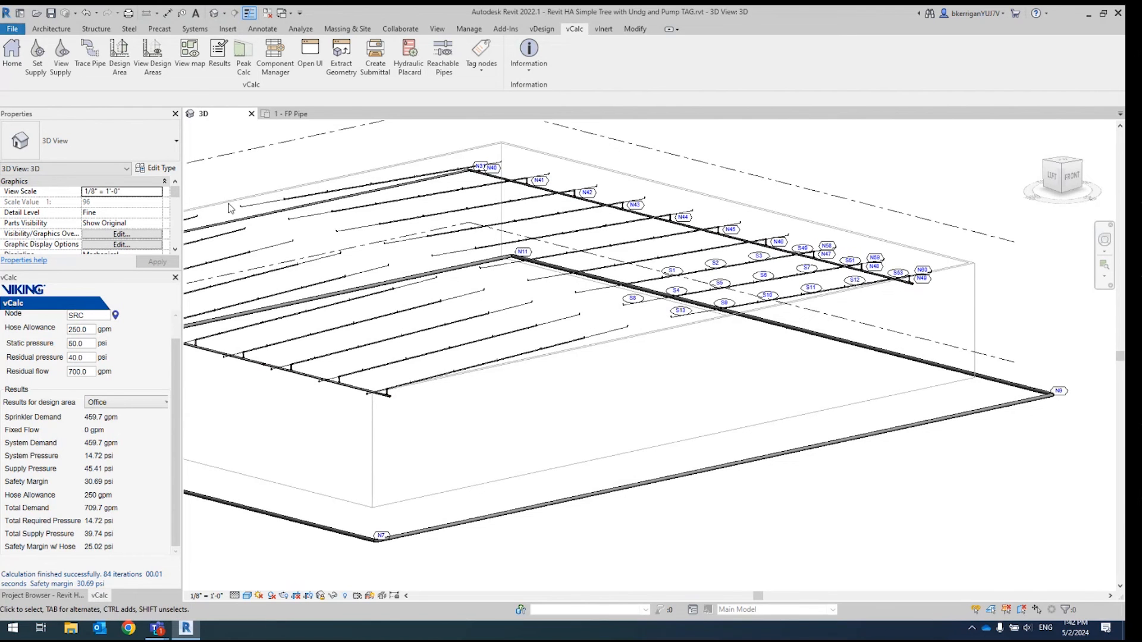
left_click(487, 75)
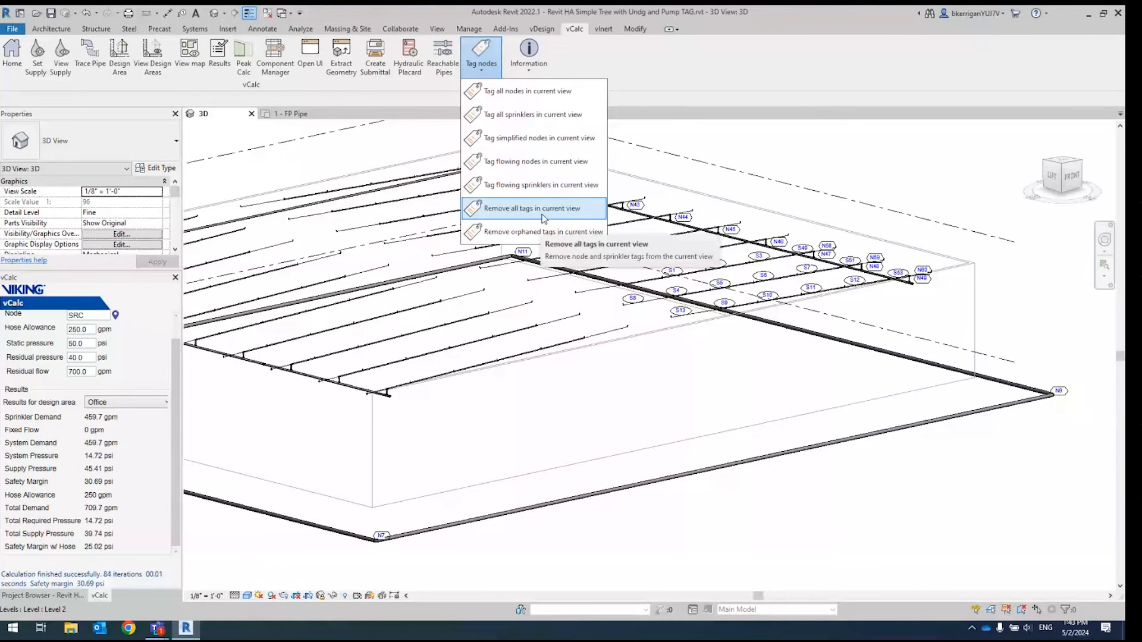
left_click(543, 218)
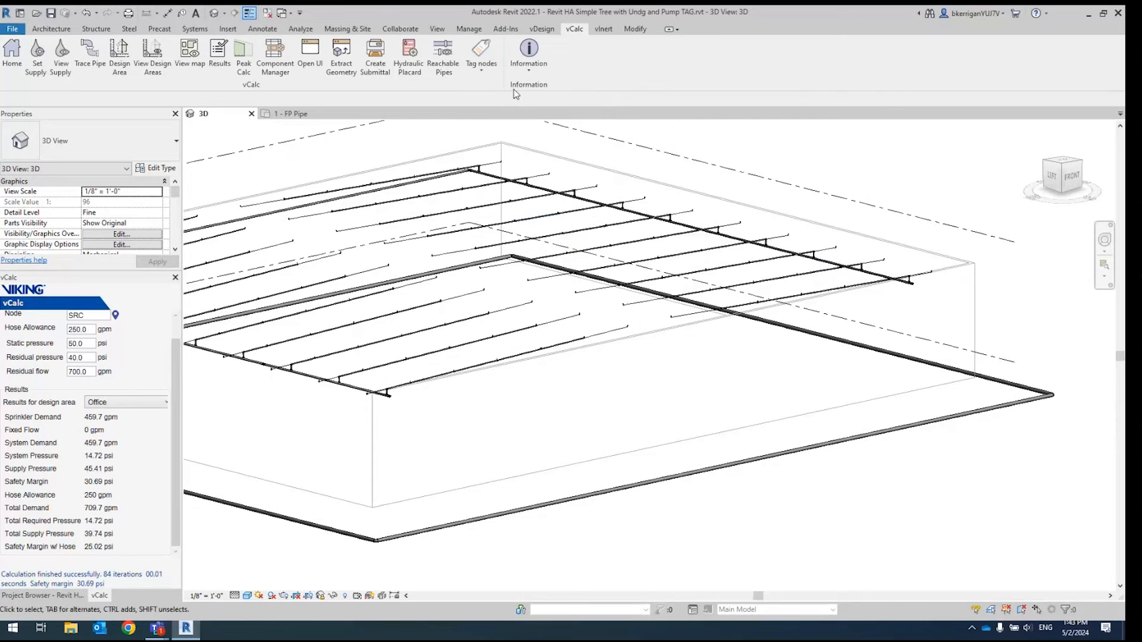
Tag the simplified nodes in the 3D view and check the tags from the water source to the riser.
left_click(491, 72)
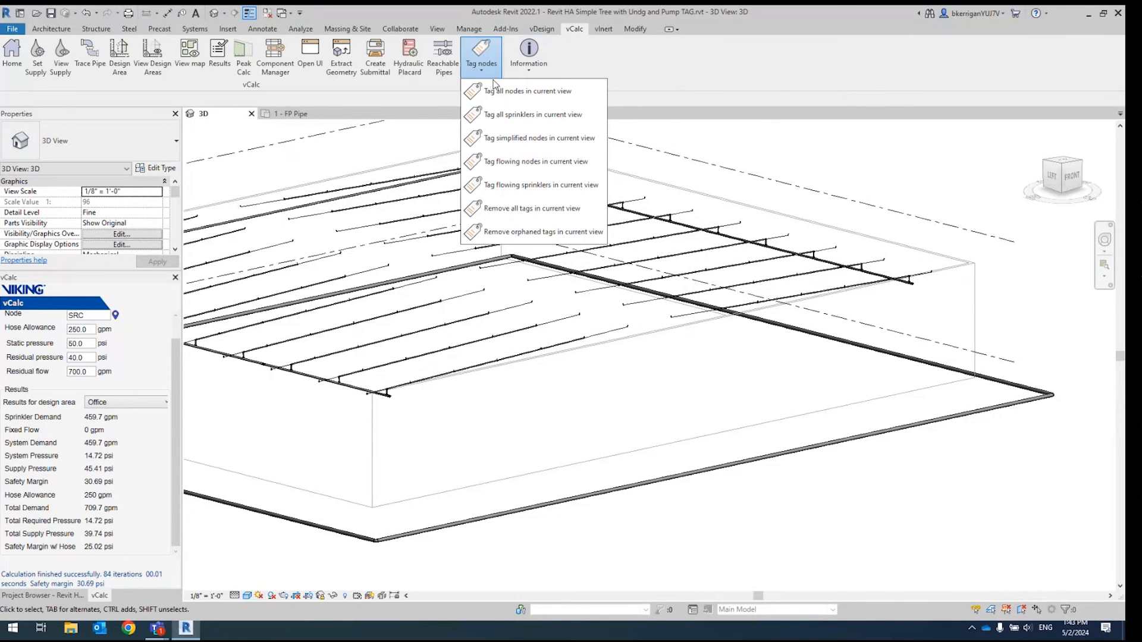
left_click(508, 142)
middle_click_drag(546, 260, 884, 240)
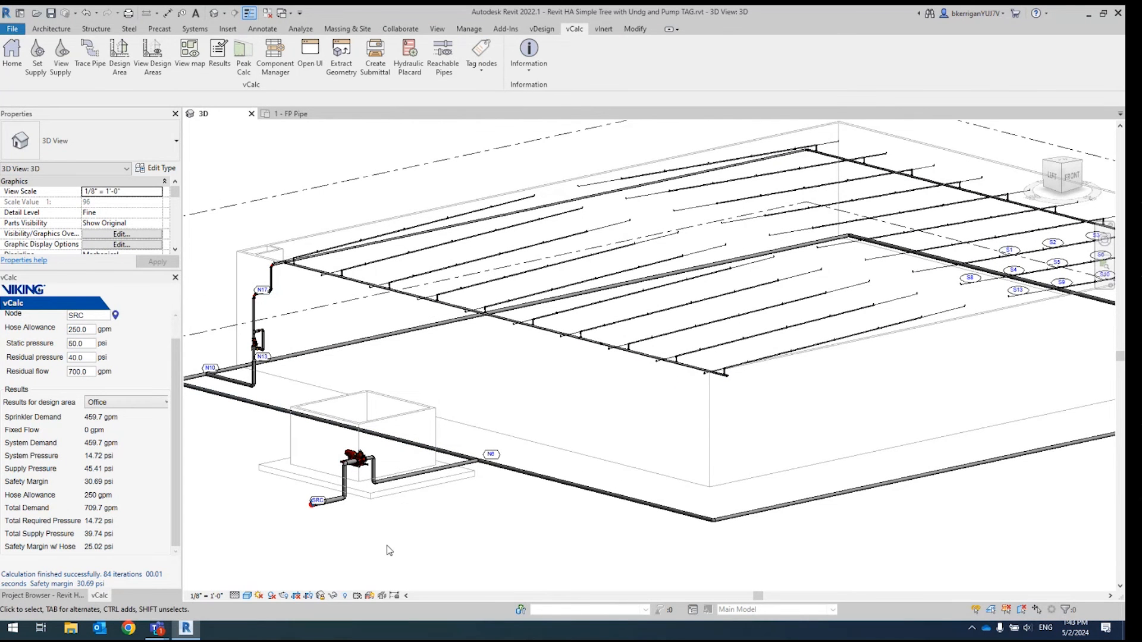
Tag the flowing nodes in the 3D view and check the tags from the water source through the pump to the riser.
left_click(477, 70)
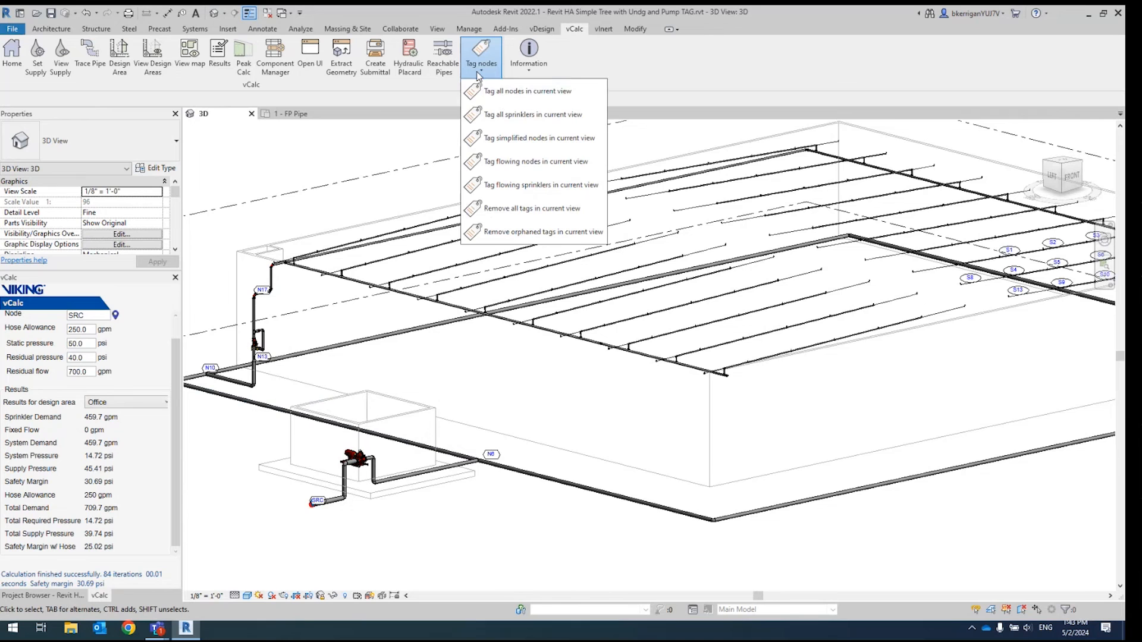
left_click(535, 162)
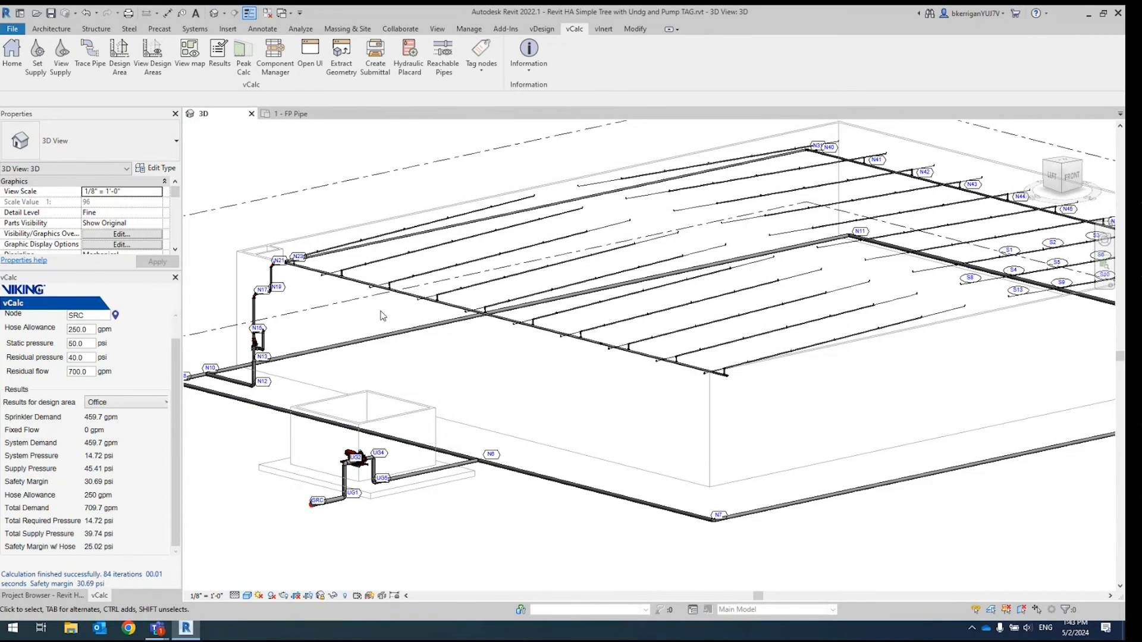
middle_click_drag(412, 335, 562, 304)
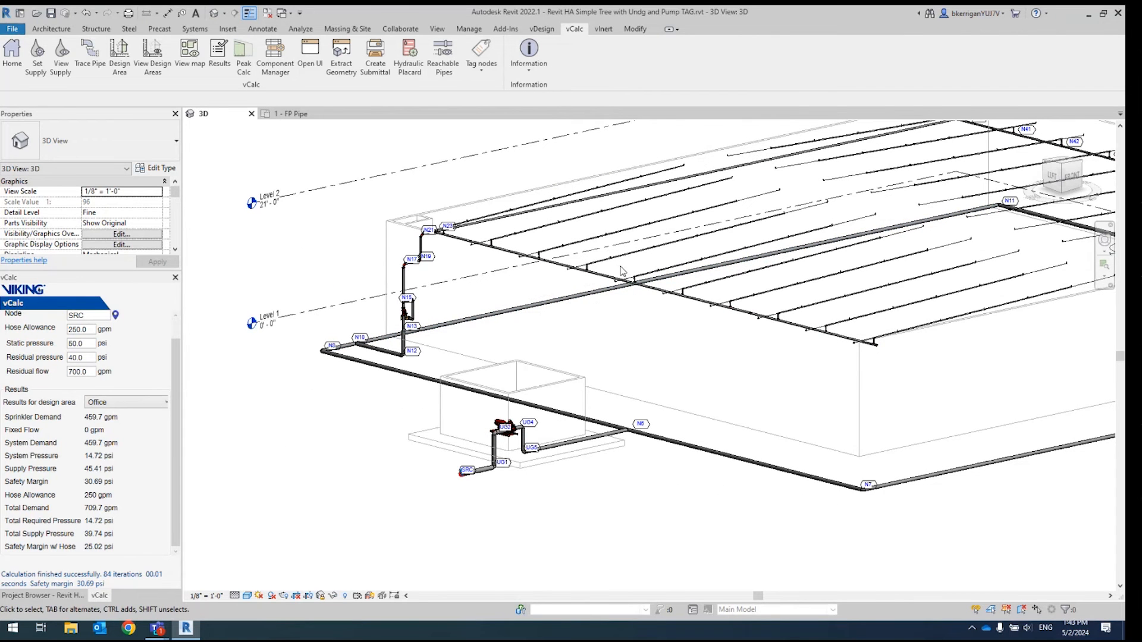
scroll(467, 489, "up", 1)
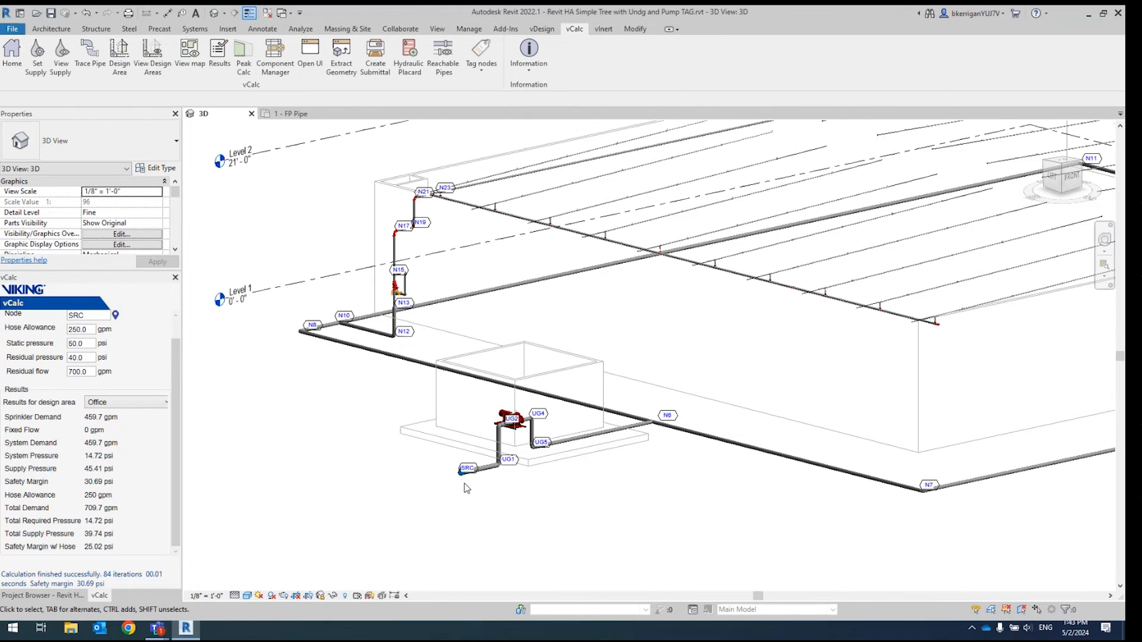
scroll(466, 489, "up", 2)
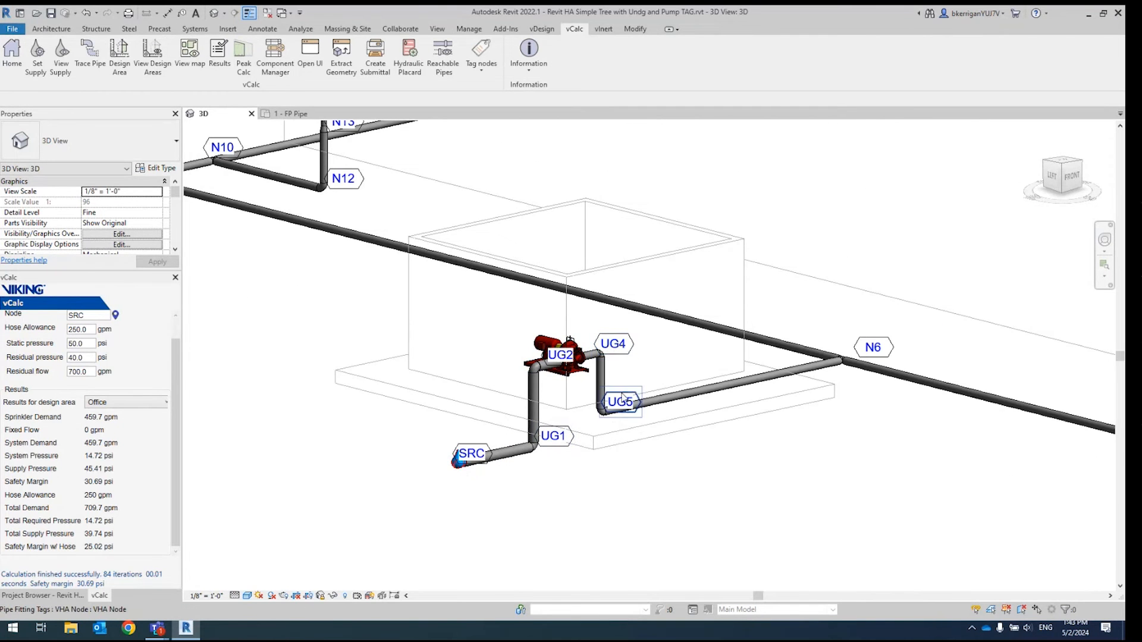
scroll(563, 397, "down", 1)
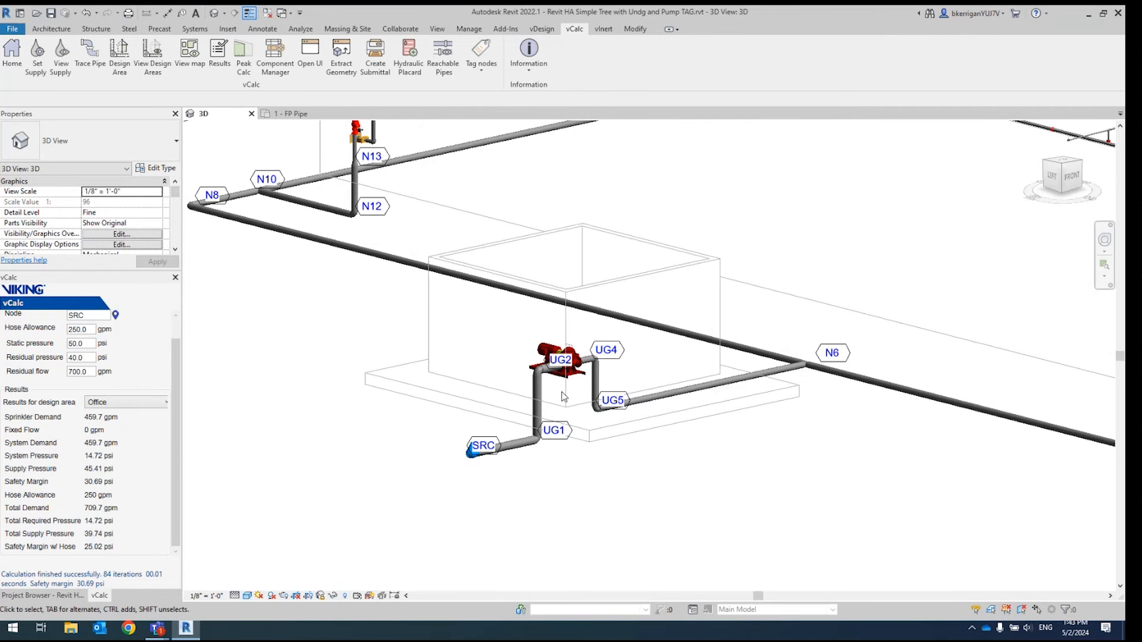
middle_click_drag(323, 306, 440, 541)
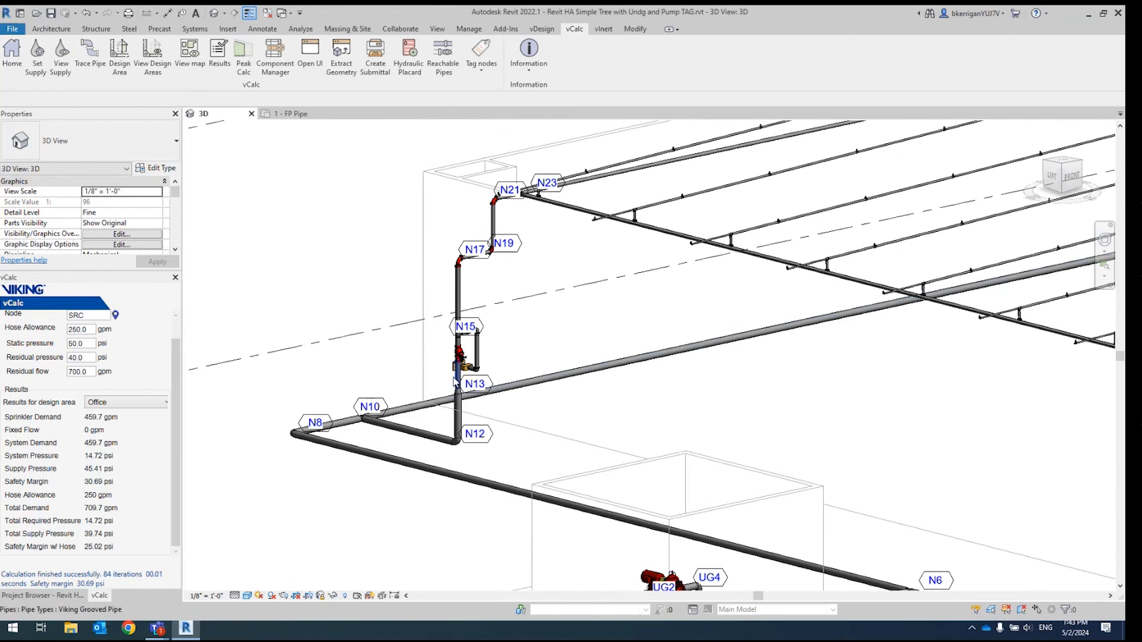
Move the N13 node tag clear of the riser and turn on its leader line.
scroll(467, 420, "up", 4)
left_click(542, 392)
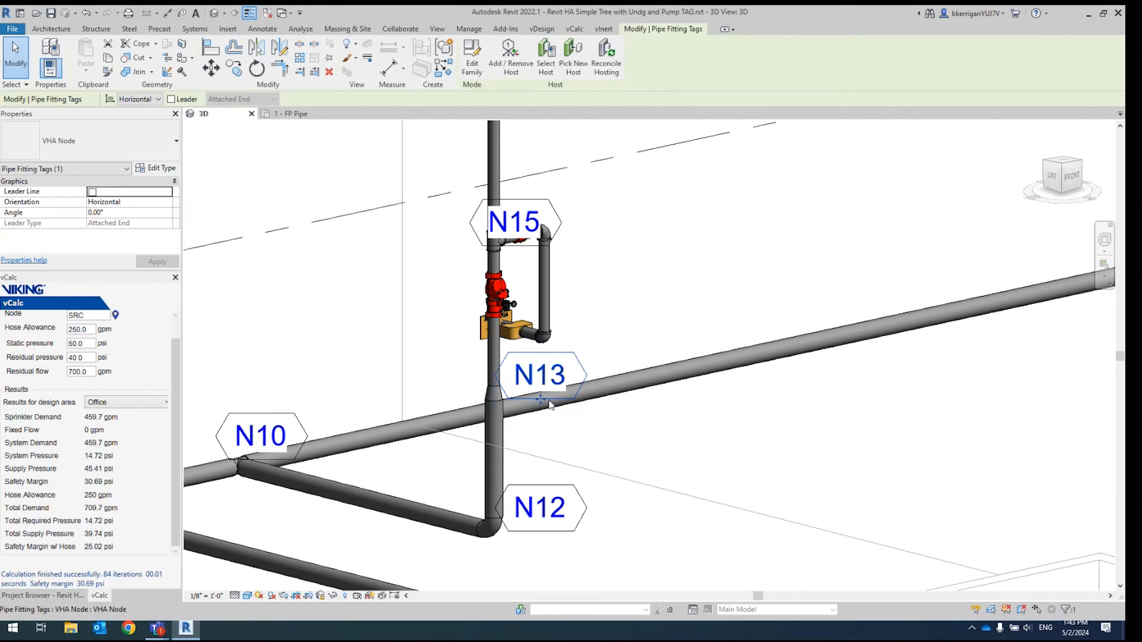
left_click_drag(541, 399, 623, 394)
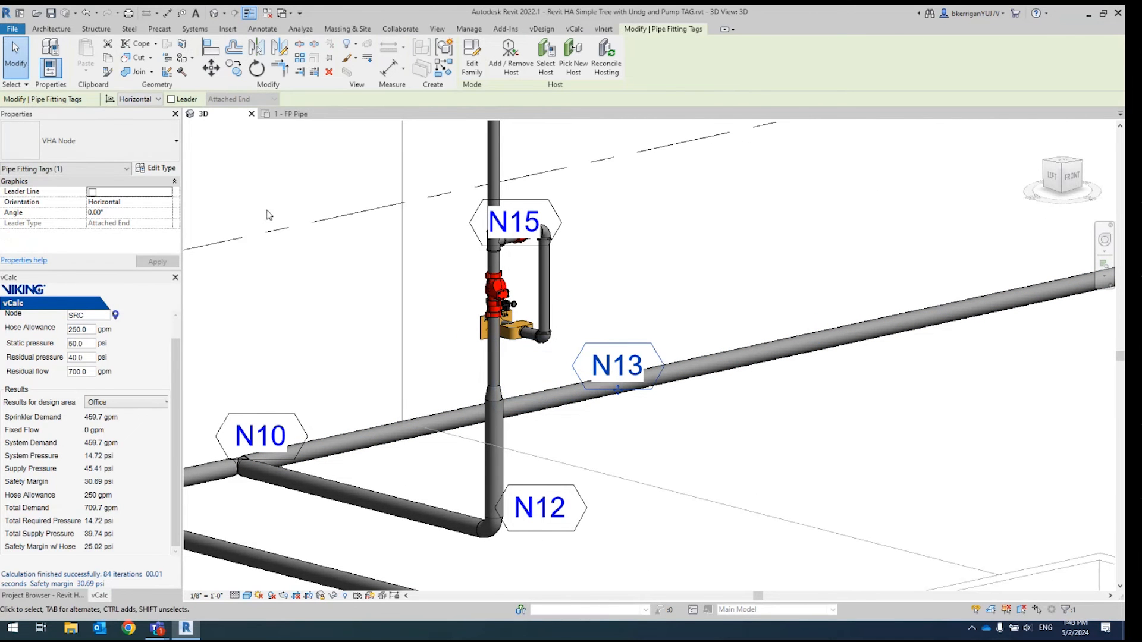
left_click(172, 100)
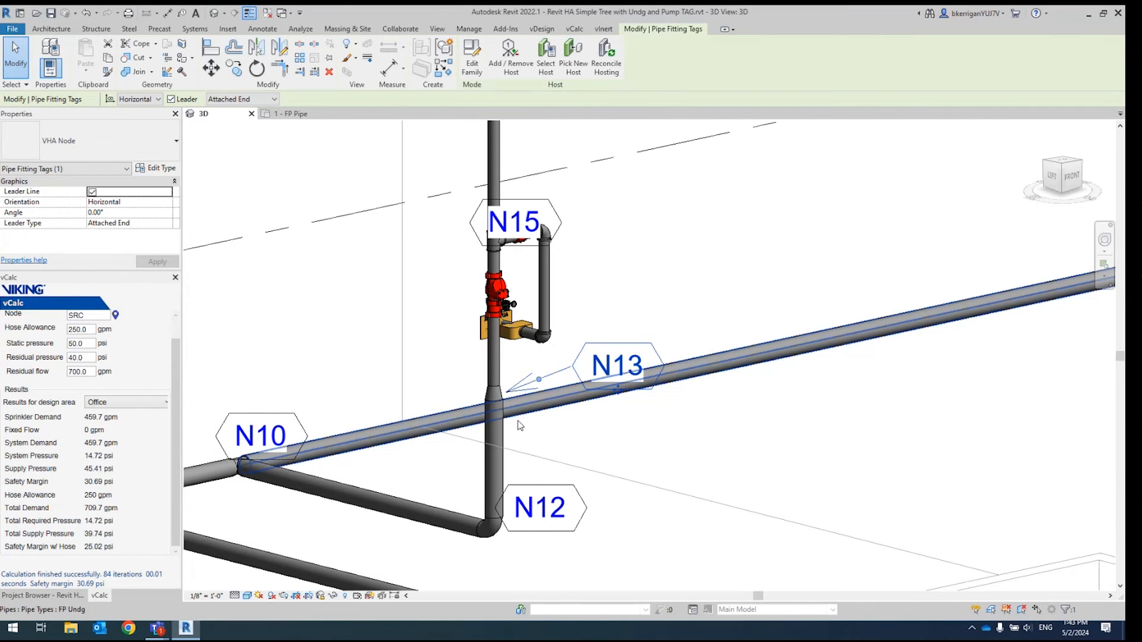
Rename the node at the base of the riser BOR and the node at the top of the riser TOR.
left_click(603, 365)
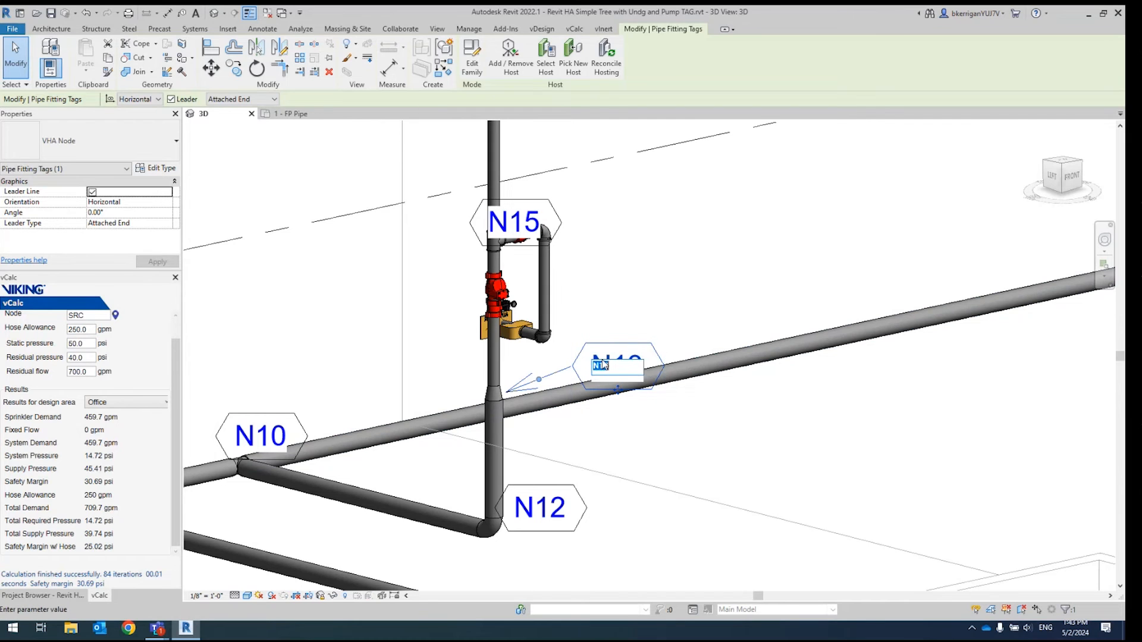
type("BOR")
key("Return")
scroll(561, 420, "down", 3)
middle_click_drag(678, 323, 660, 395)
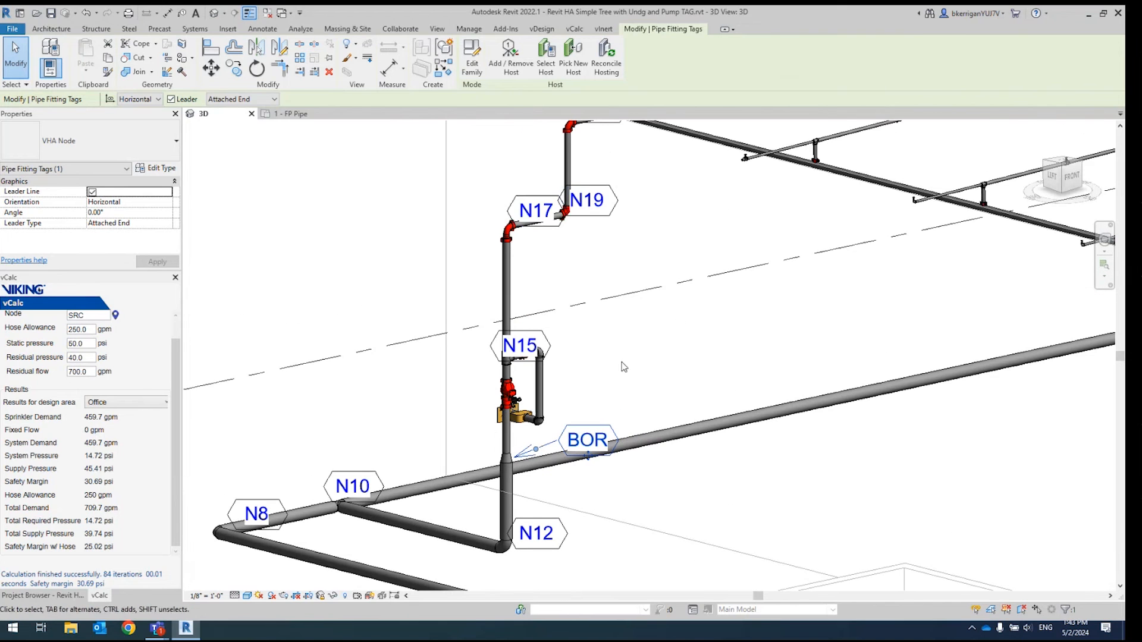
left_click(534, 214)
type("TOR")
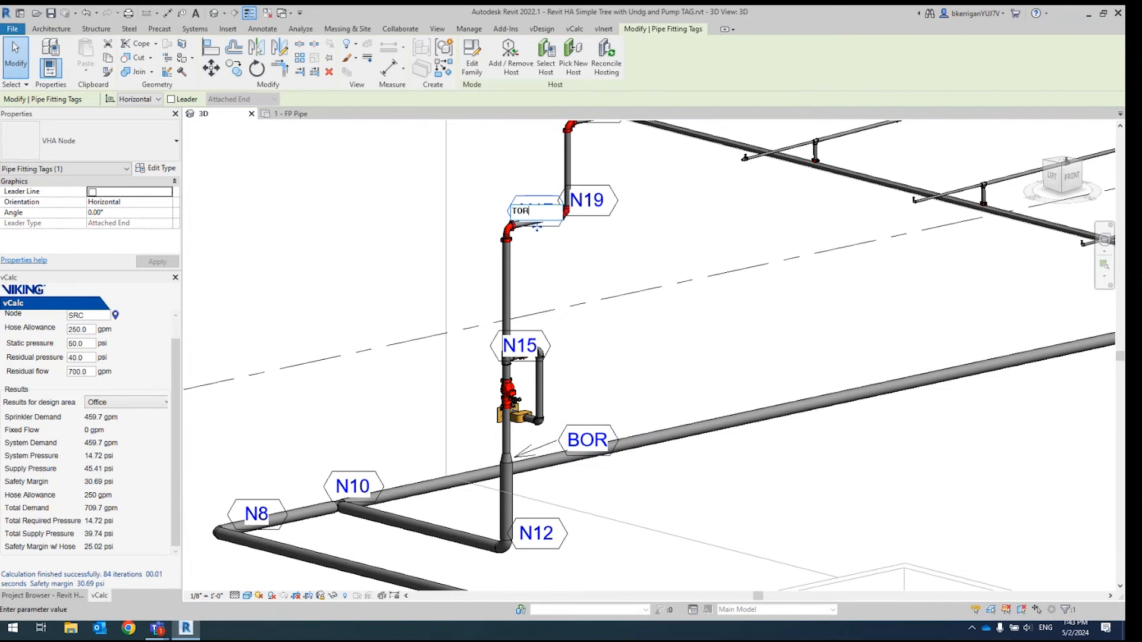
key("Return")
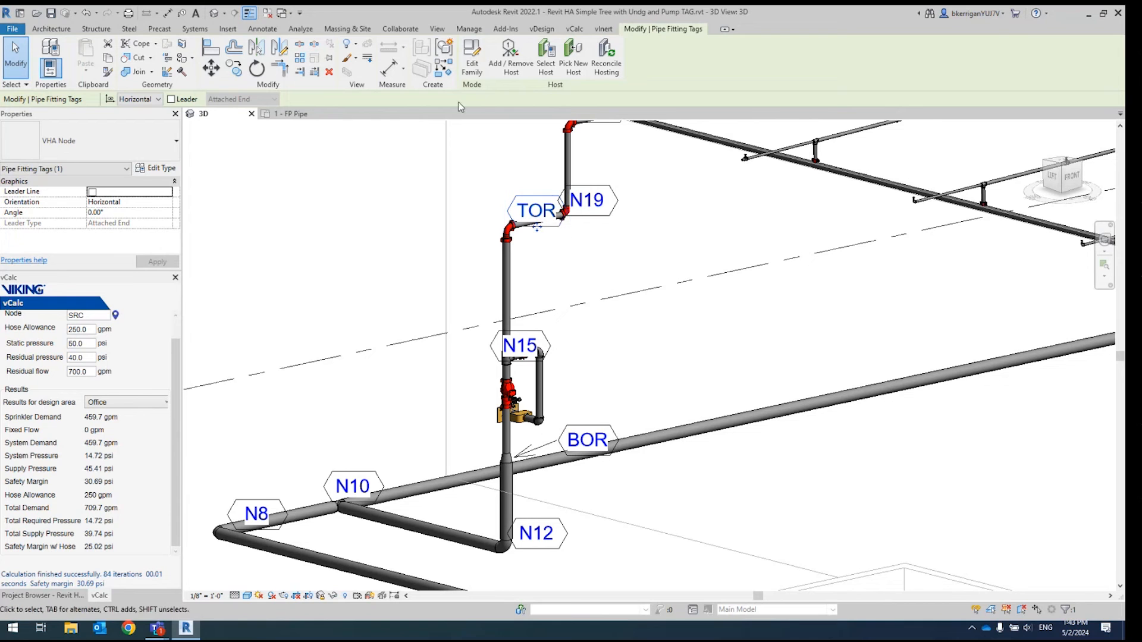
Open the vCalc pipe sections table and check the rows that use the BOR and TOR nodes.
left_click(574, 29)
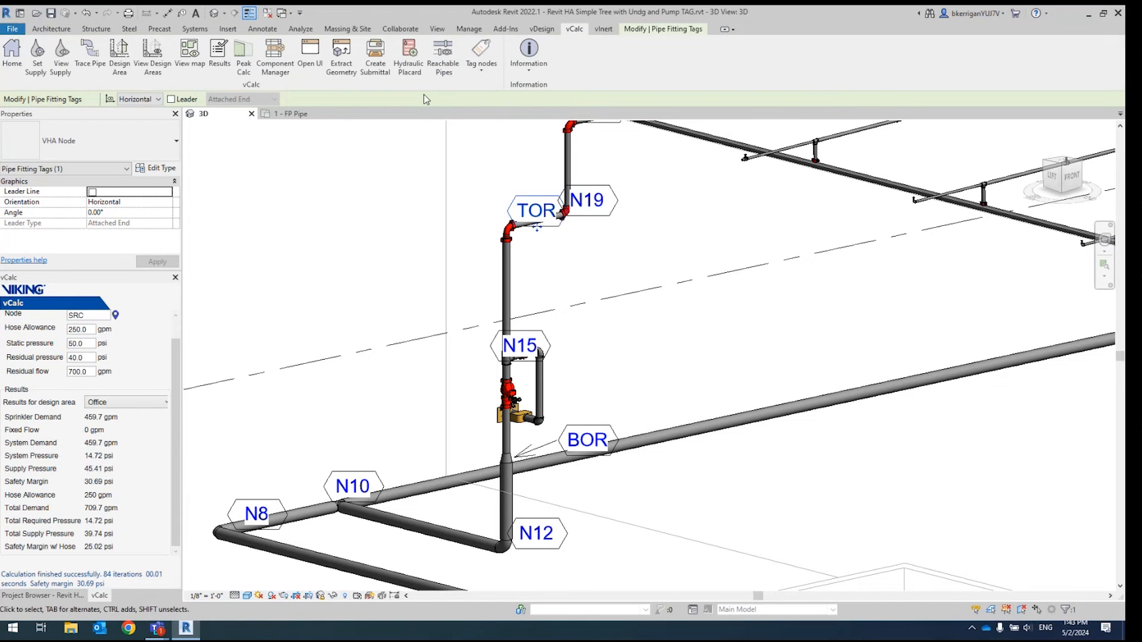
left_click(310, 67)
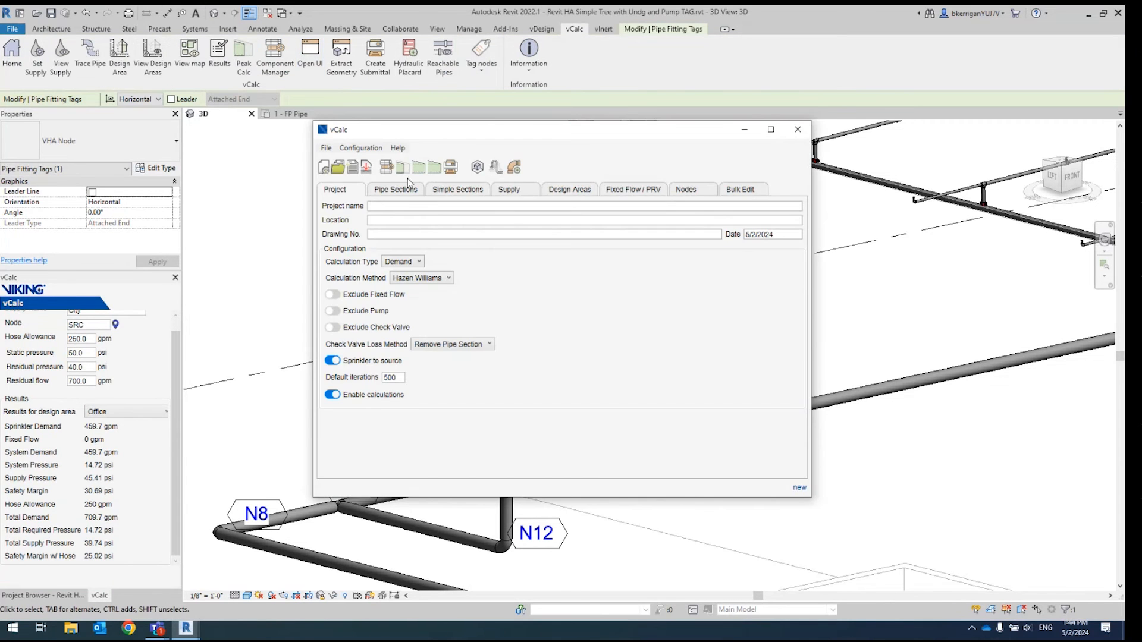
left_click(418, 190)
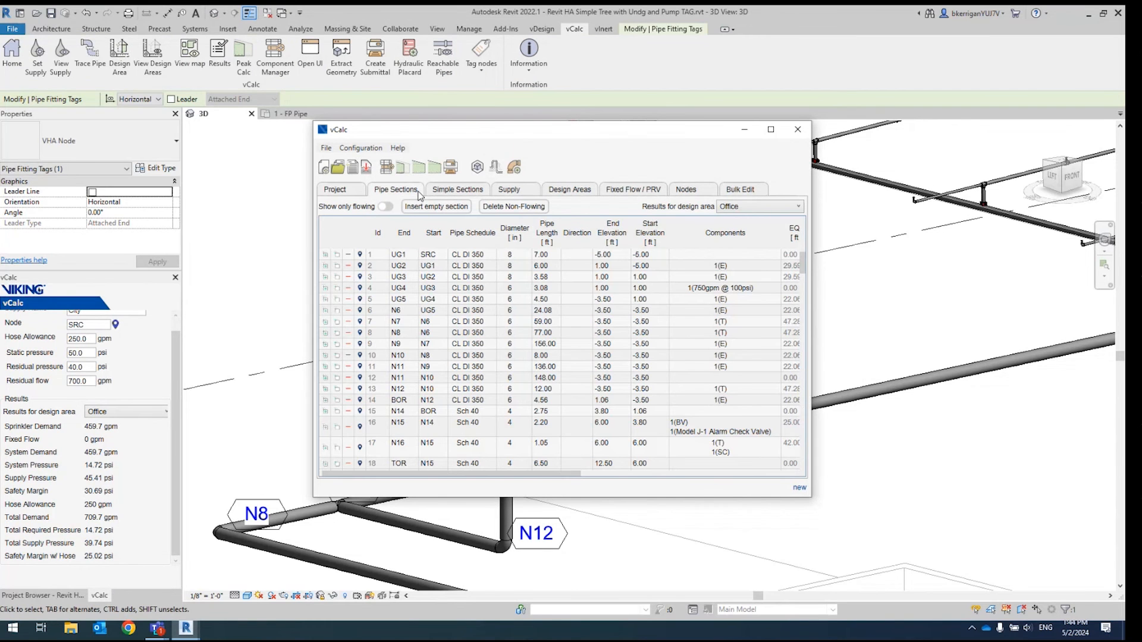
left_click(398, 401)
left_click(447, 448)
scroll(426, 419, "down", 1)
left_click(408, 434)
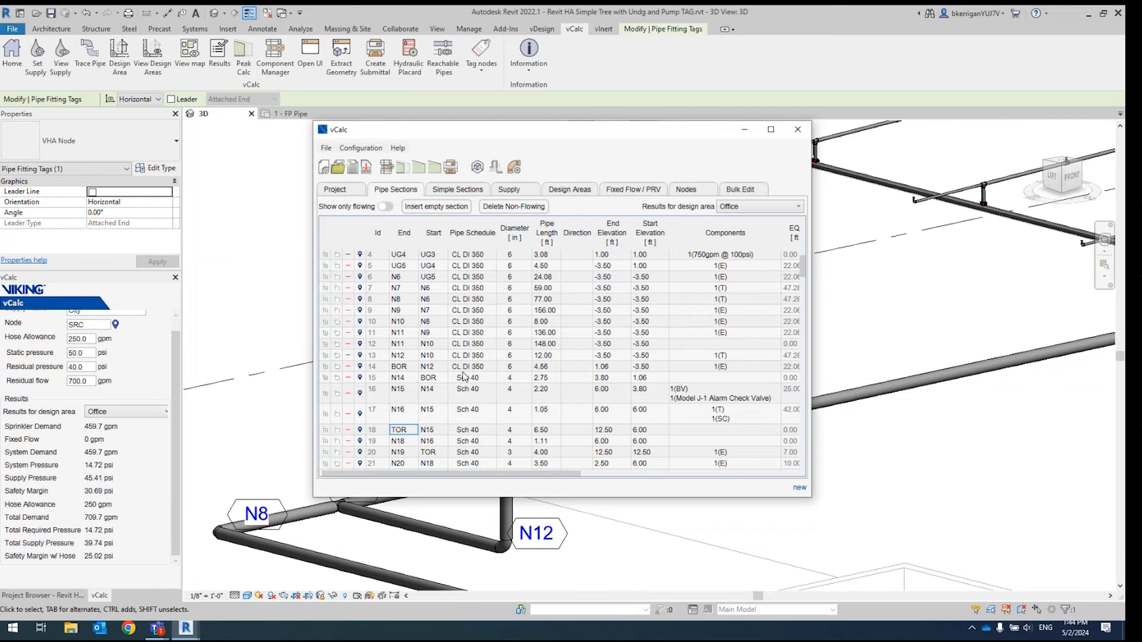
left_click(428, 455)
left_click(408, 428)
scroll(386, 423, "up", 1)
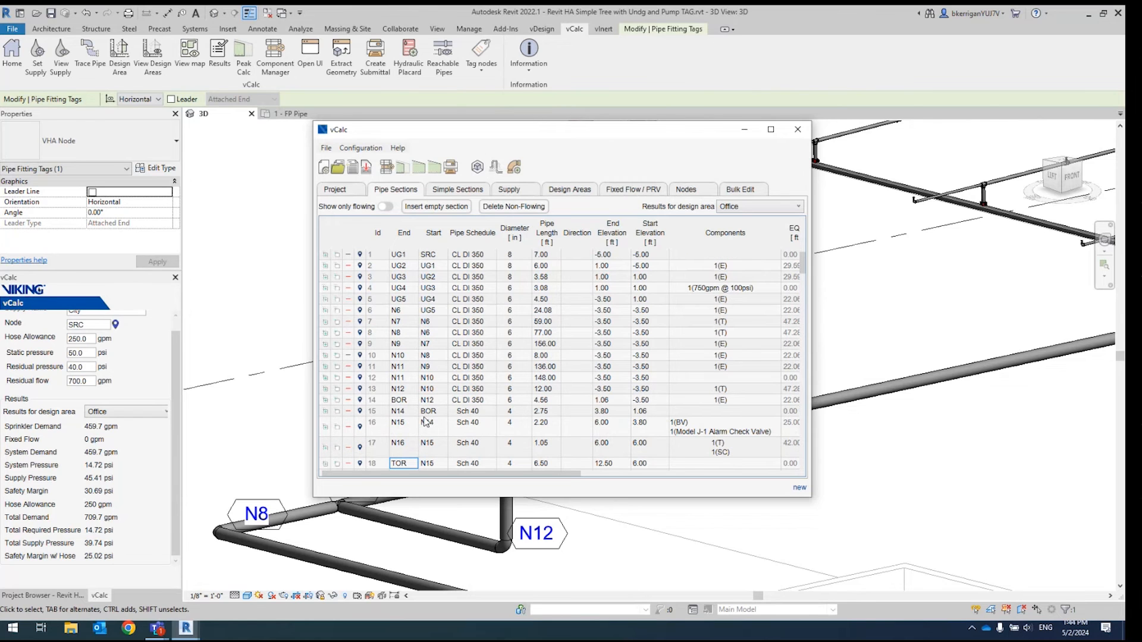
Locate pipe section 4 with the pump in the 3D model and move the vCalc window aside to see it.
left_click(361, 290)
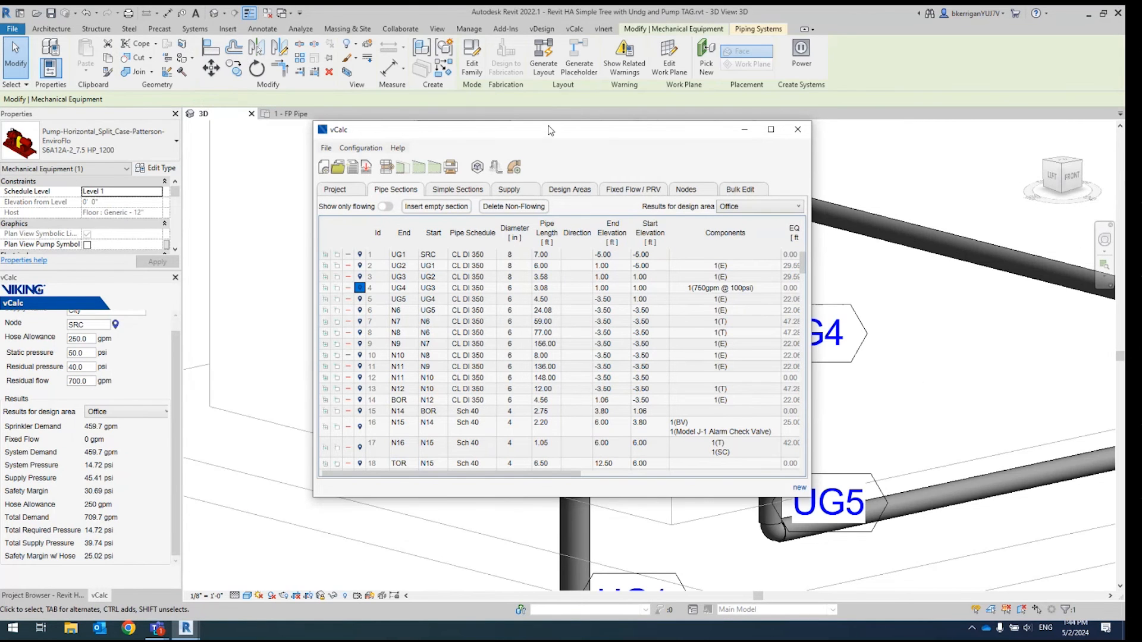
left_click_drag(606, 129, 283, 100)
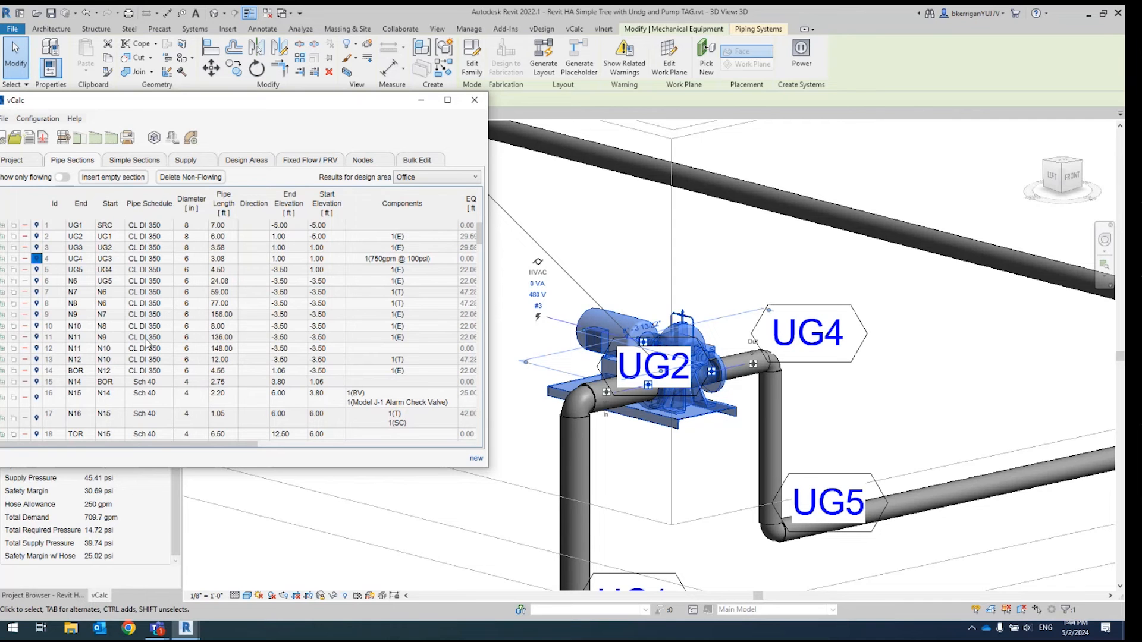
left_click_drag(109, 101, 139, 90)
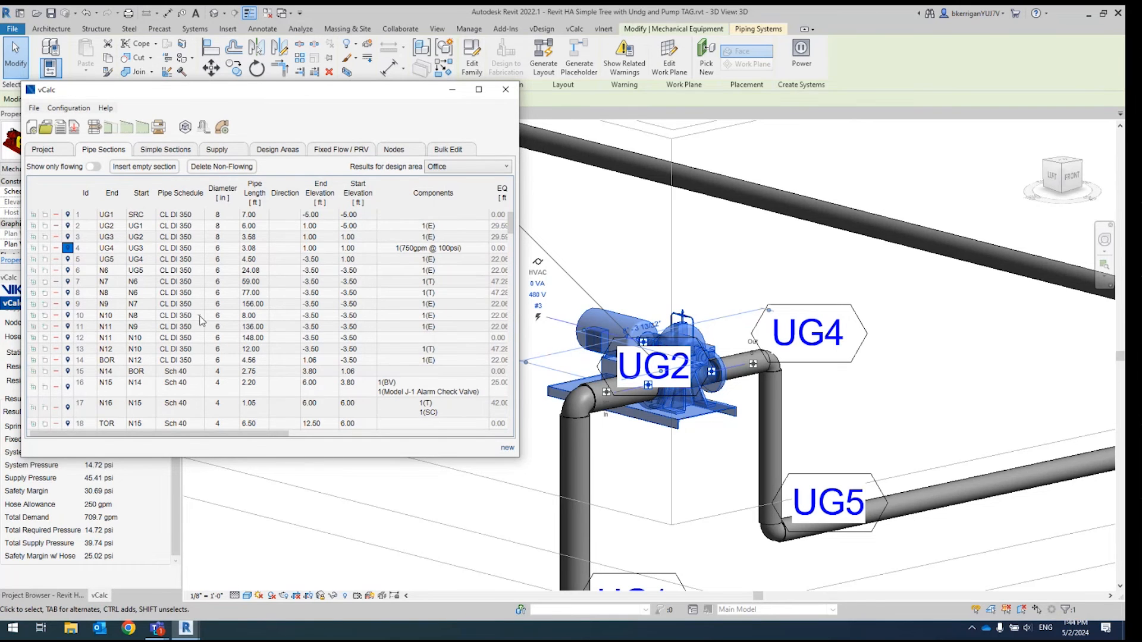
Locate pipe section 116 between S46 and S67 in the model, close the vCalc window and return to the overall system.
scroll(188, 313, "down", 3)
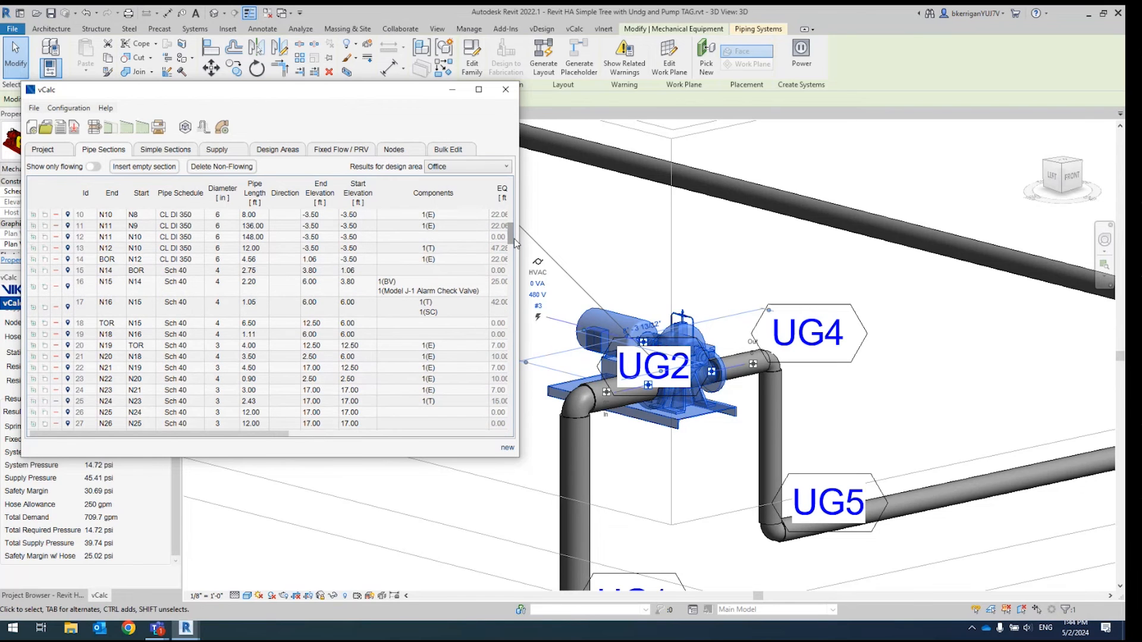
left_click_drag(511, 244, 510, 355)
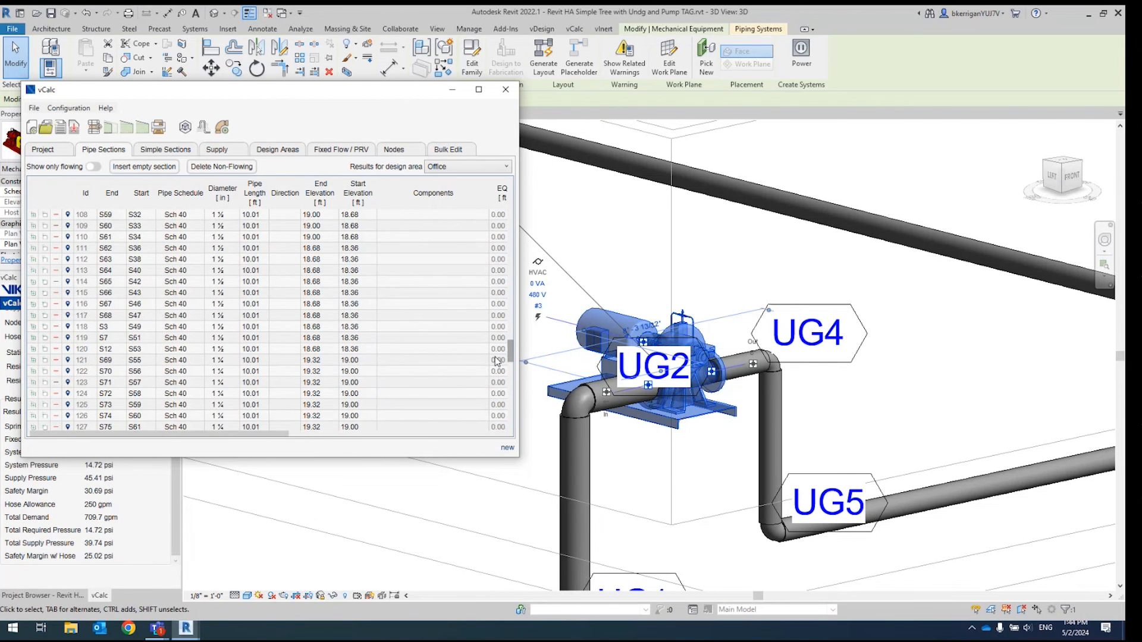
left_click(68, 304)
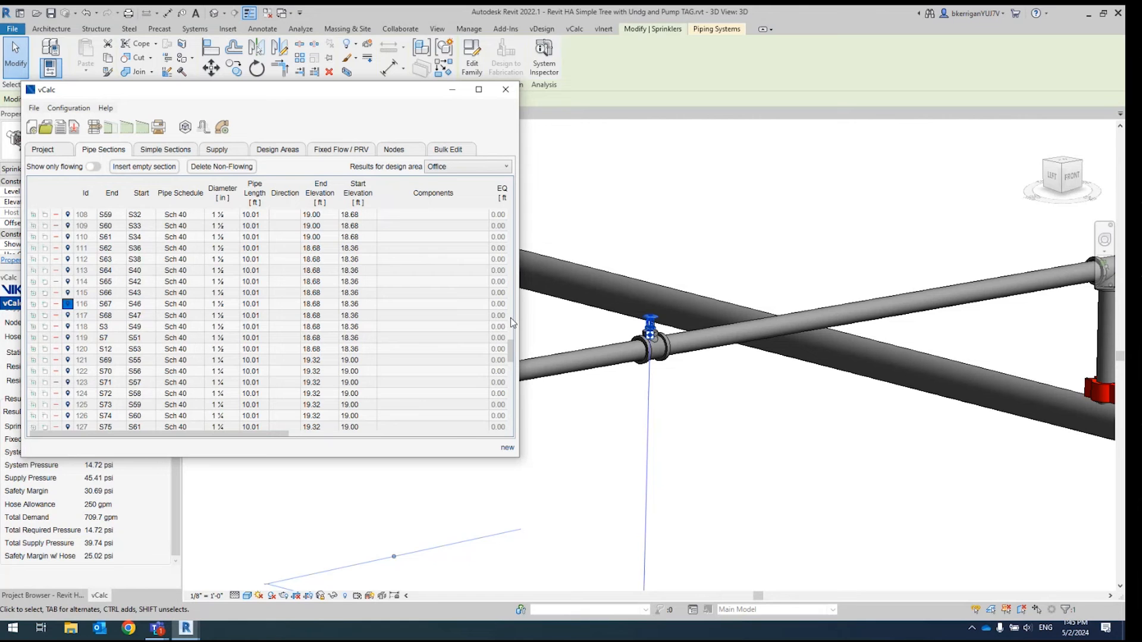
left_click(507, 90)
scroll(497, 229, "down", 10)
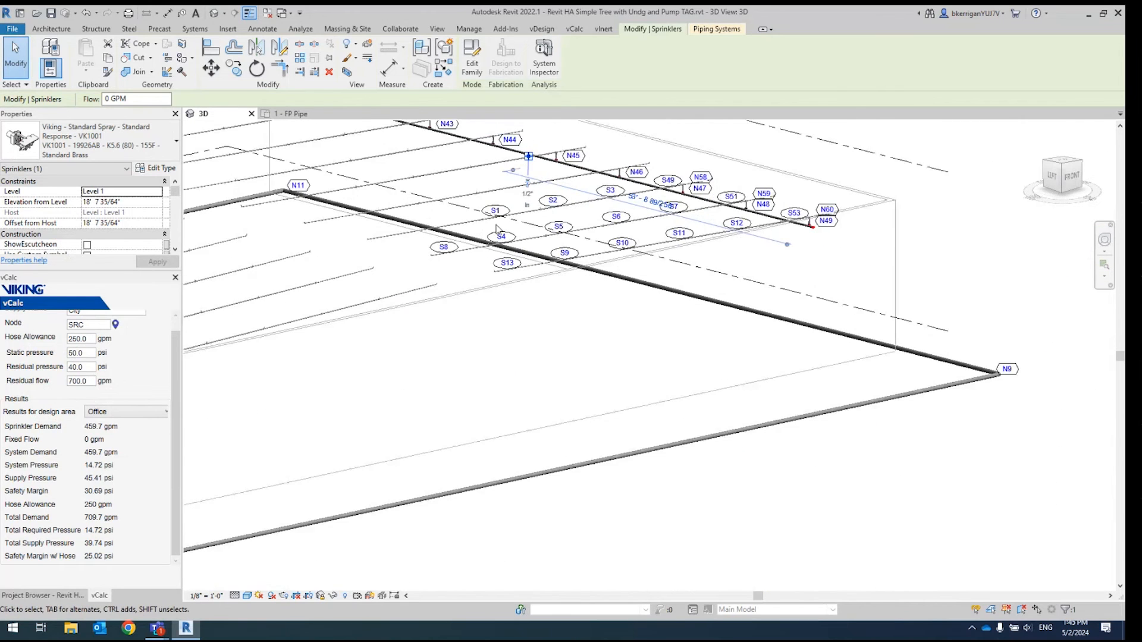
scroll(497, 229, "down", 3)
middle_click_drag(459, 293, 880, 322)
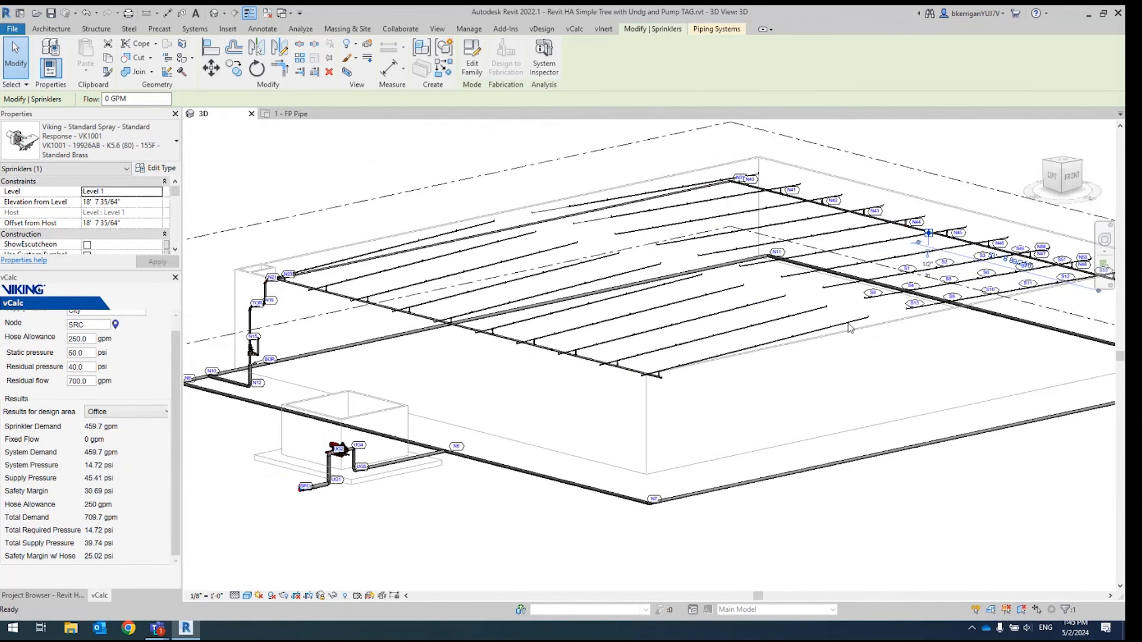
Open the Component Manager full screen and view the details of the Ames 2000SS BFP and My BFP backflow preventers.
left_click(574, 29)
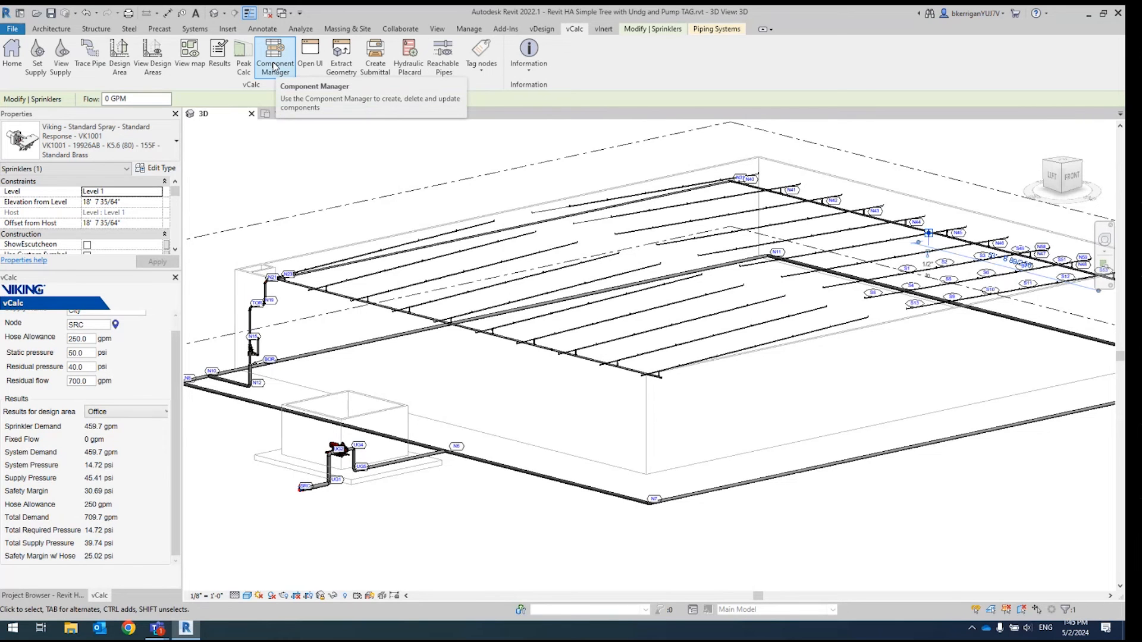
left_click(274, 68)
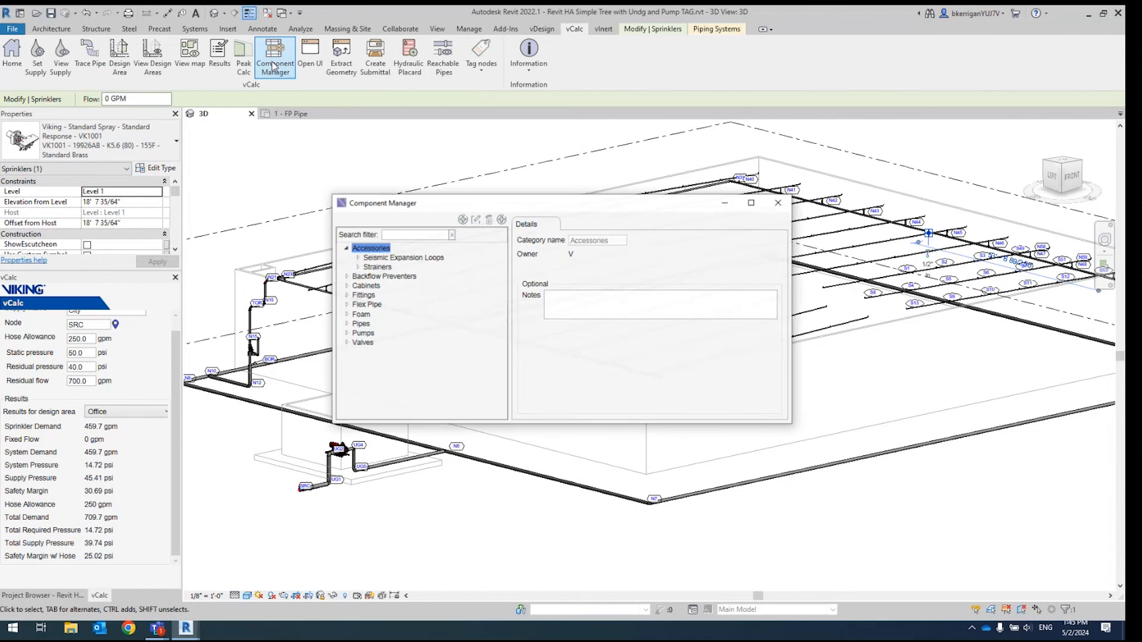
left_click_drag(454, 209, 419, 173)
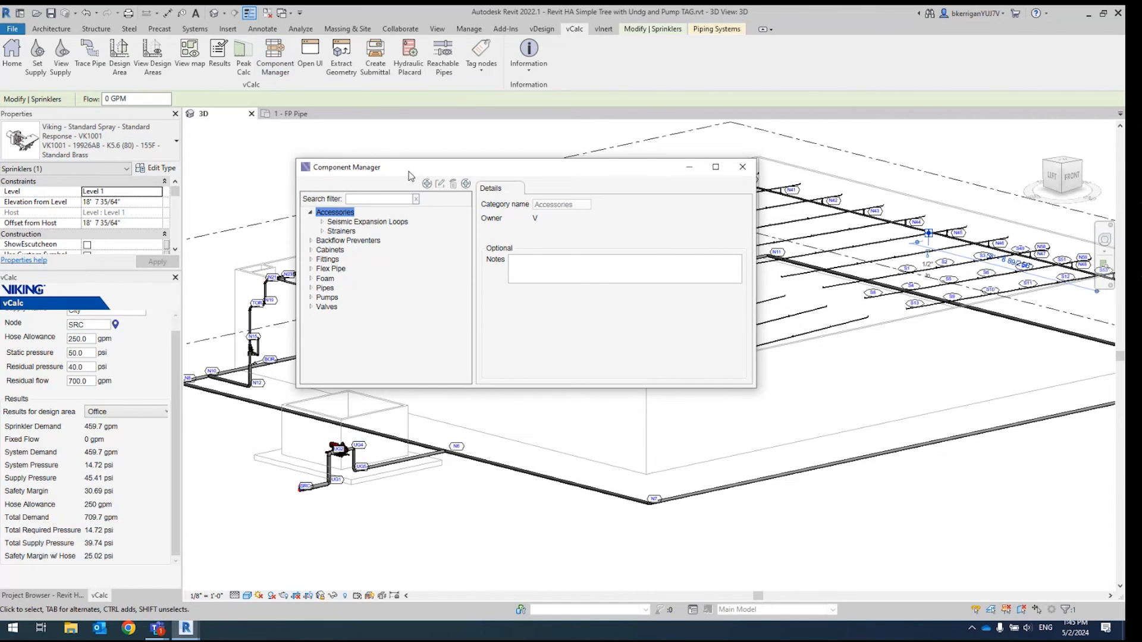
double_click(408, 173)
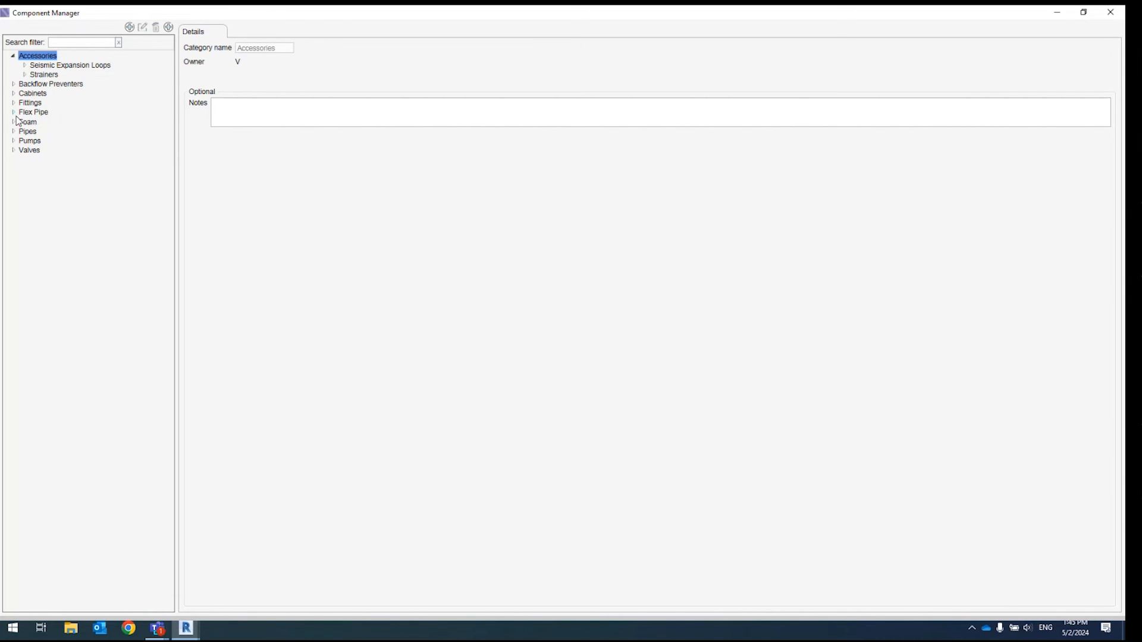
left_click(14, 85)
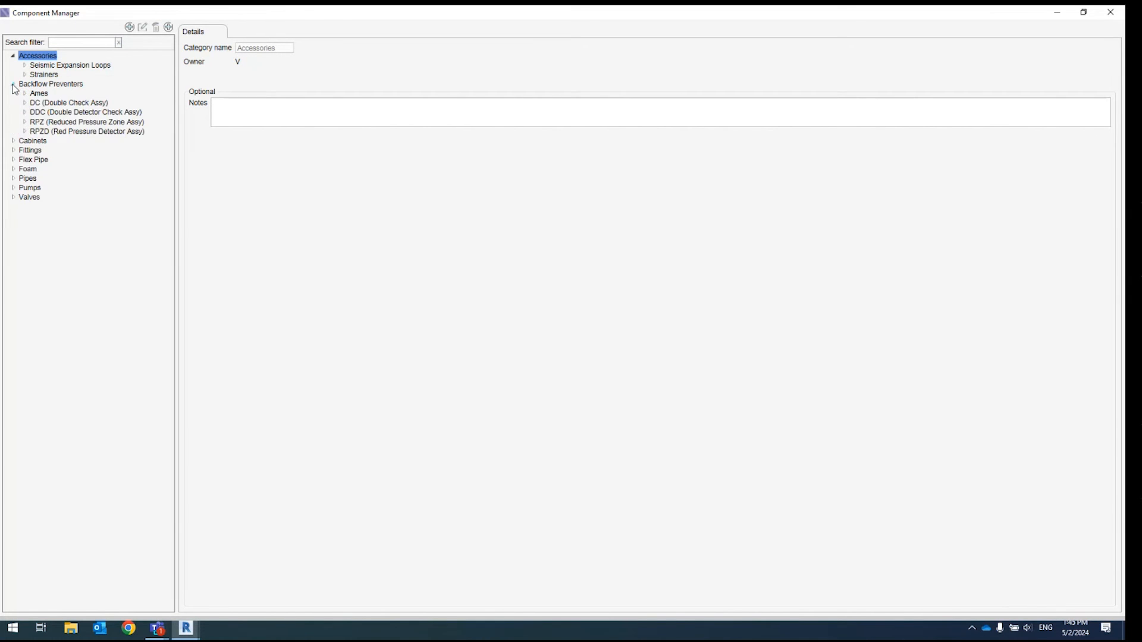
left_click(25, 94)
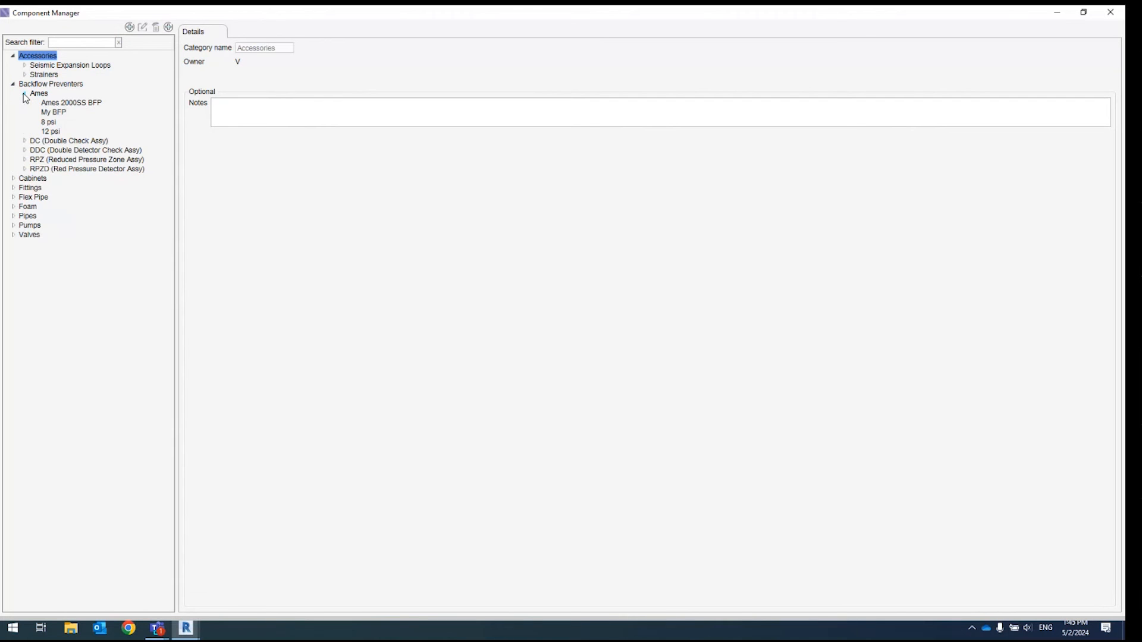
left_click(62, 104)
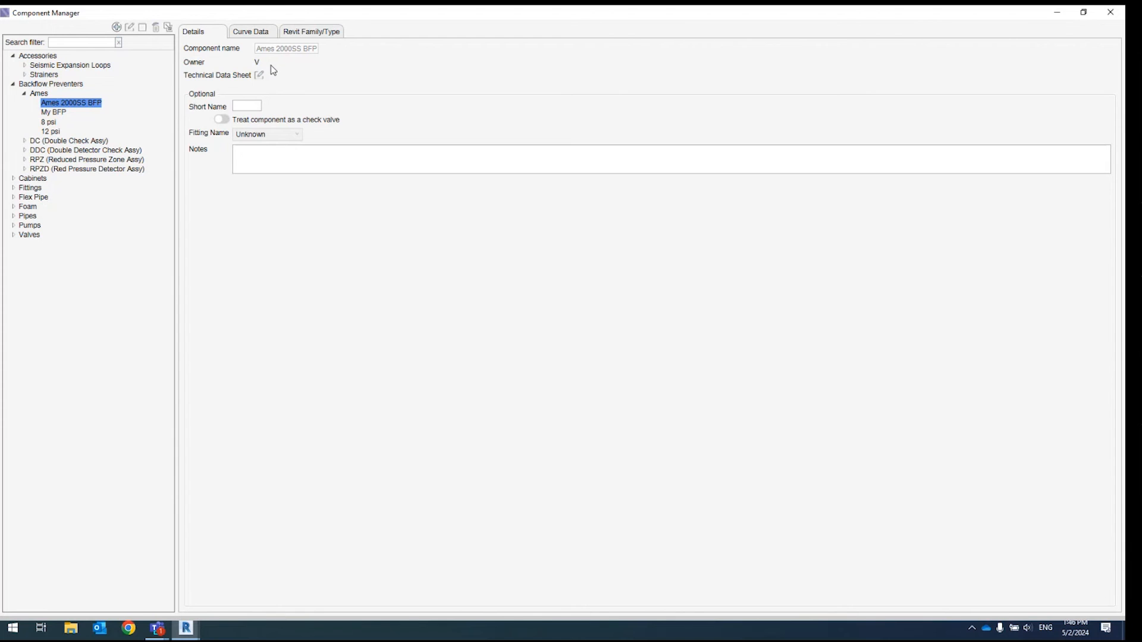
left_click(53, 113)
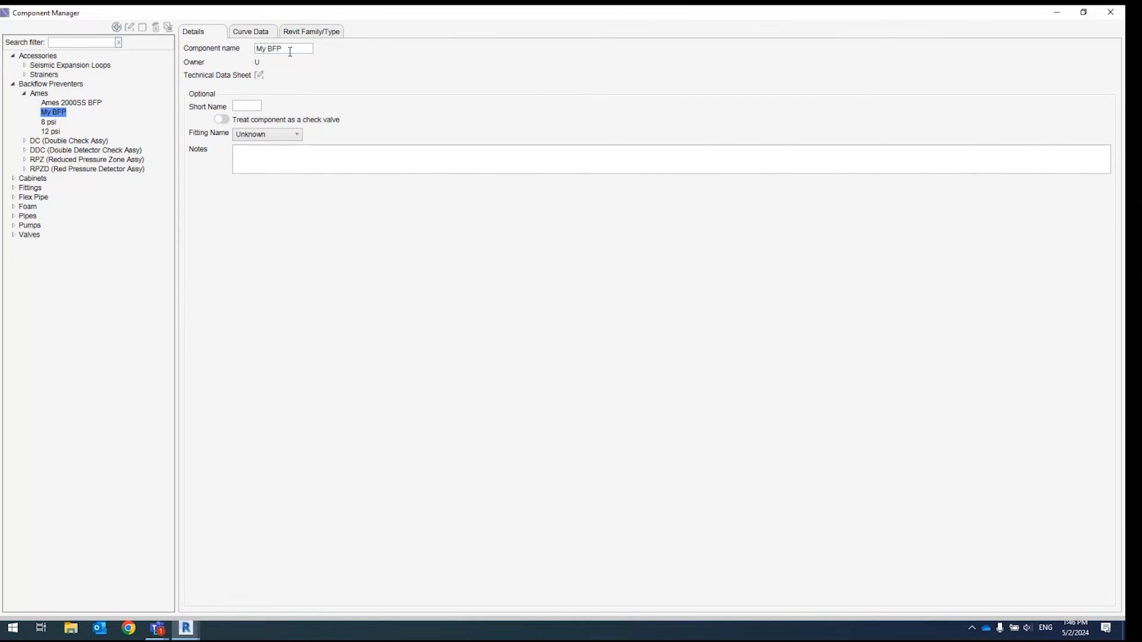
View the Ames 2000SS BFP flow and pressure curves for the 4 in and 6 in diameters.
left_click_drag(295, 48, 255, 51)
left_click(44, 105)
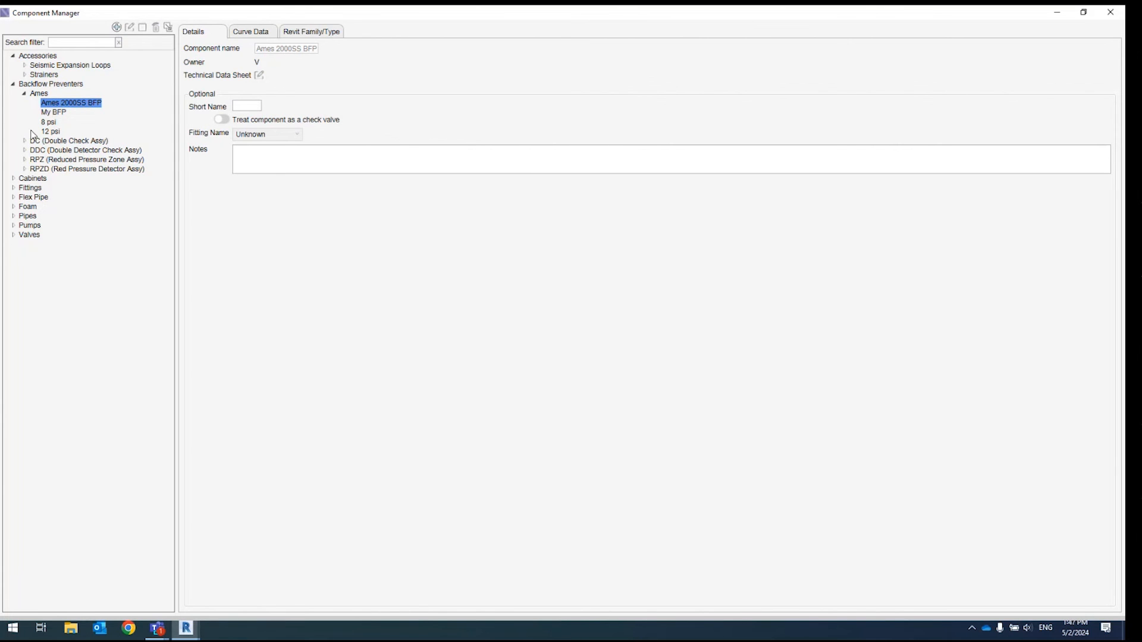
left_click(242, 36)
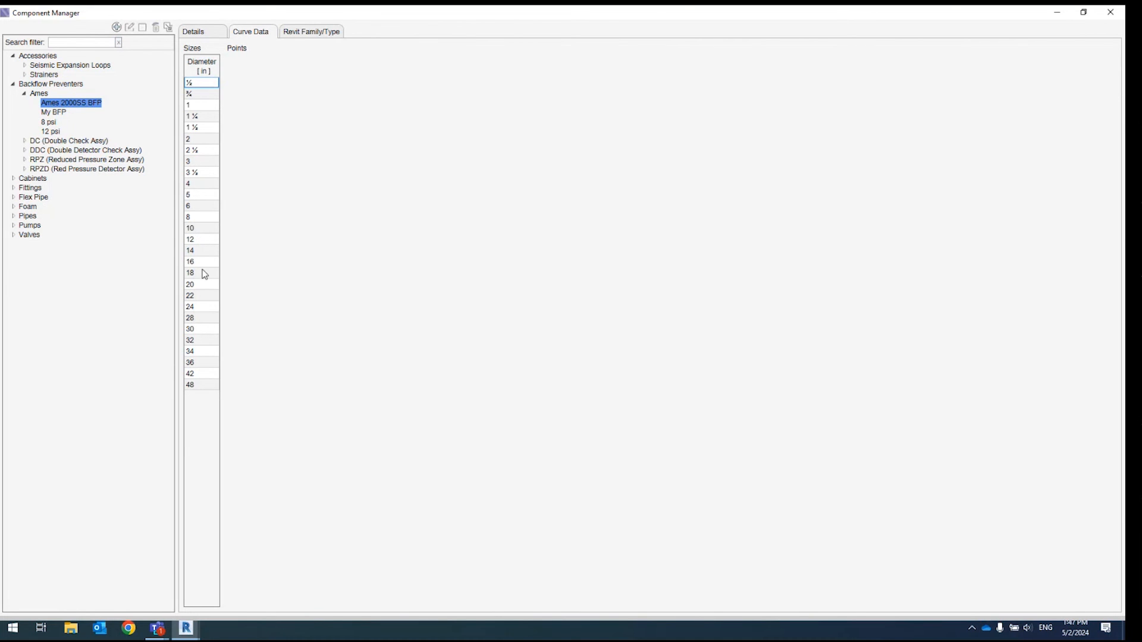
left_click(202, 186)
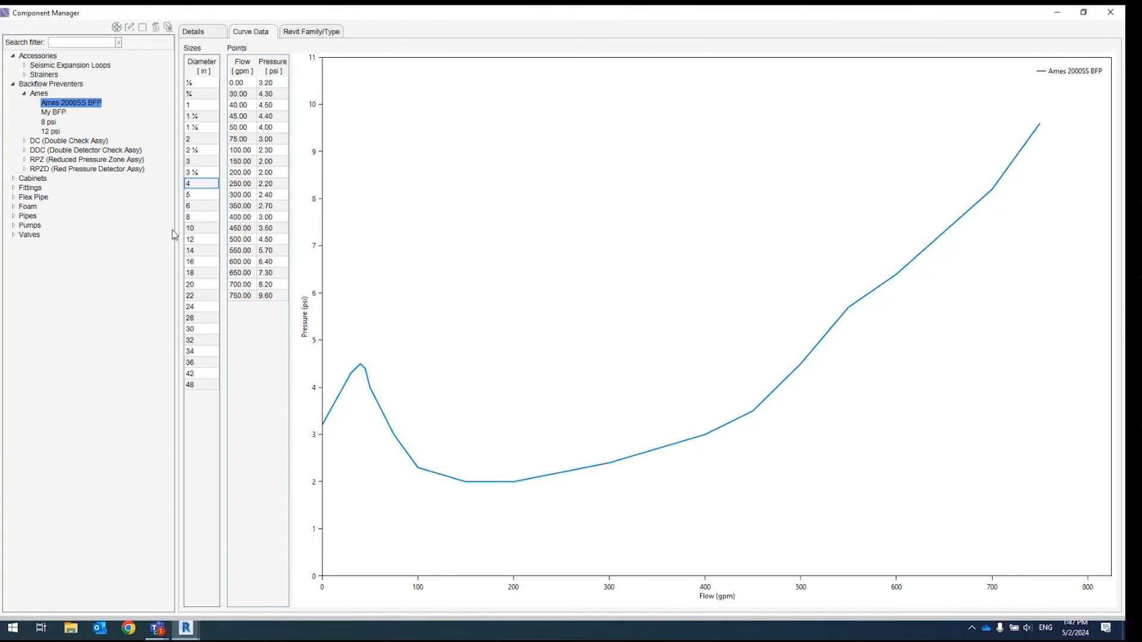
left_click(191, 206)
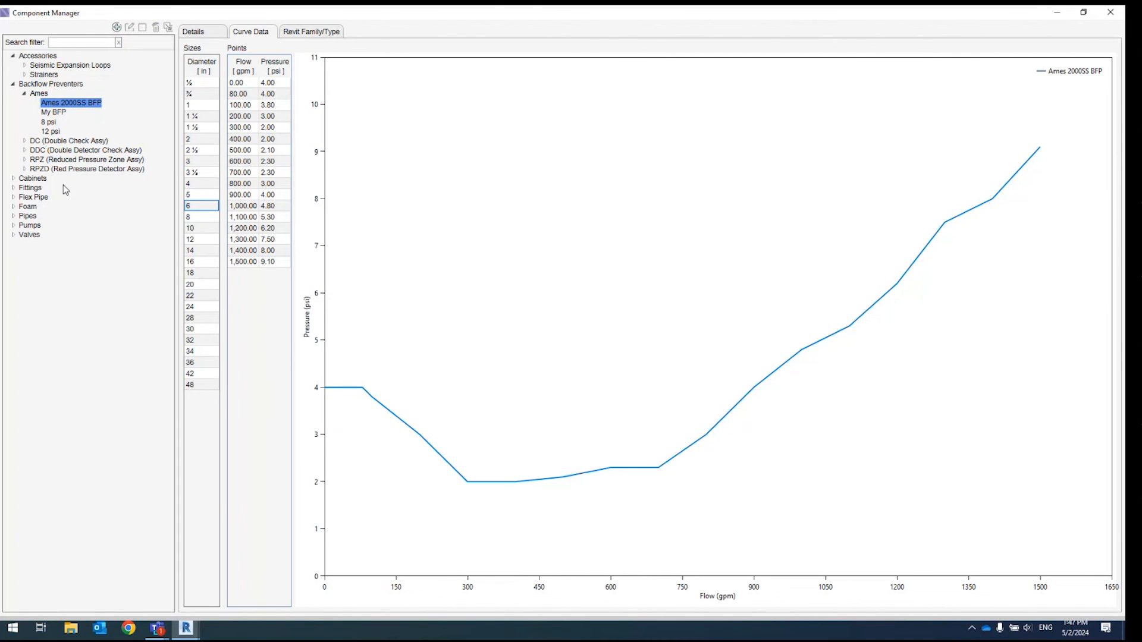
View the curve of the 8 psi backflow preventer for the 4 in diameter, then collapse the Backflow Preventers category.
left_click(51, 123)
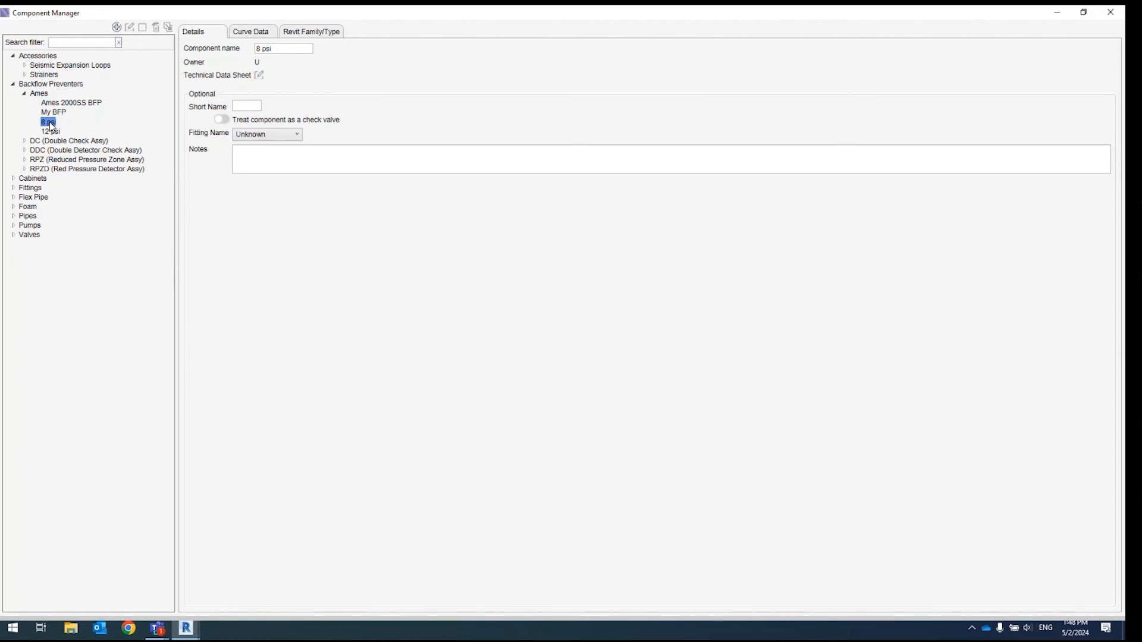
left_click(265, 36)
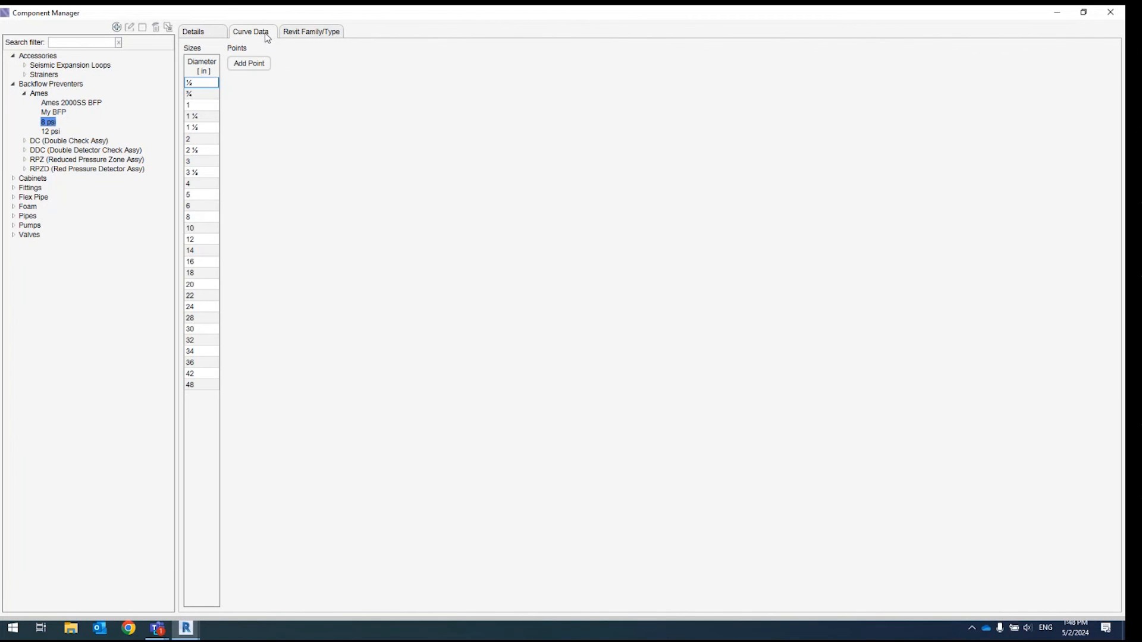
left_click(201, 184)
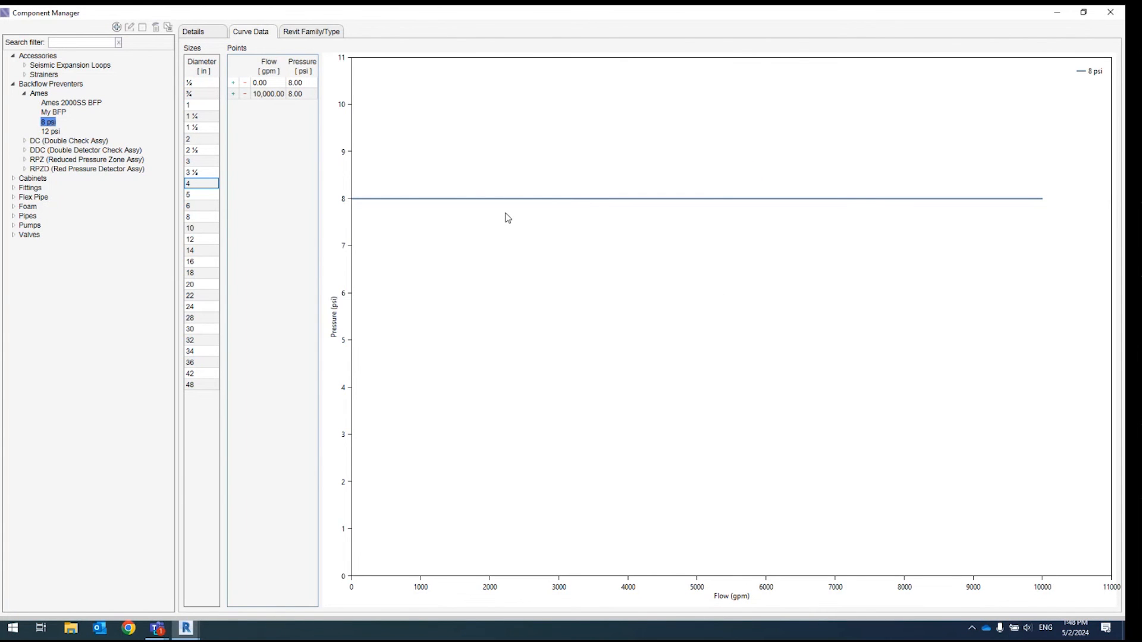
left_click(13, 84)
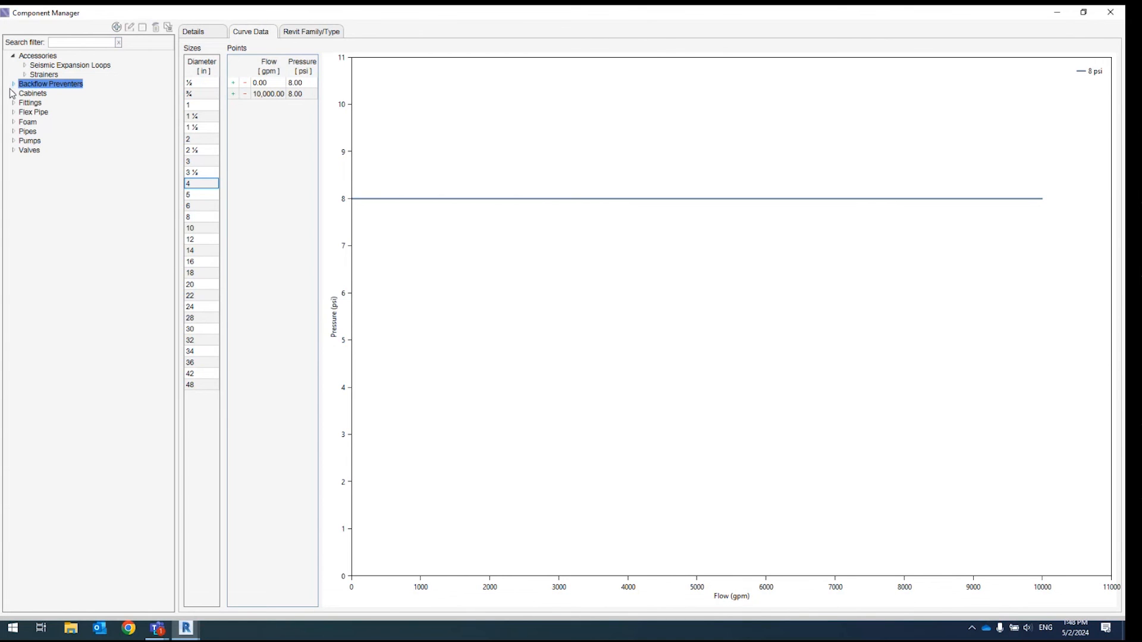
View the equivalent lengths of the NFPA13 Elbow fitting and check which component commands are available for it.
left_click(14, 103)
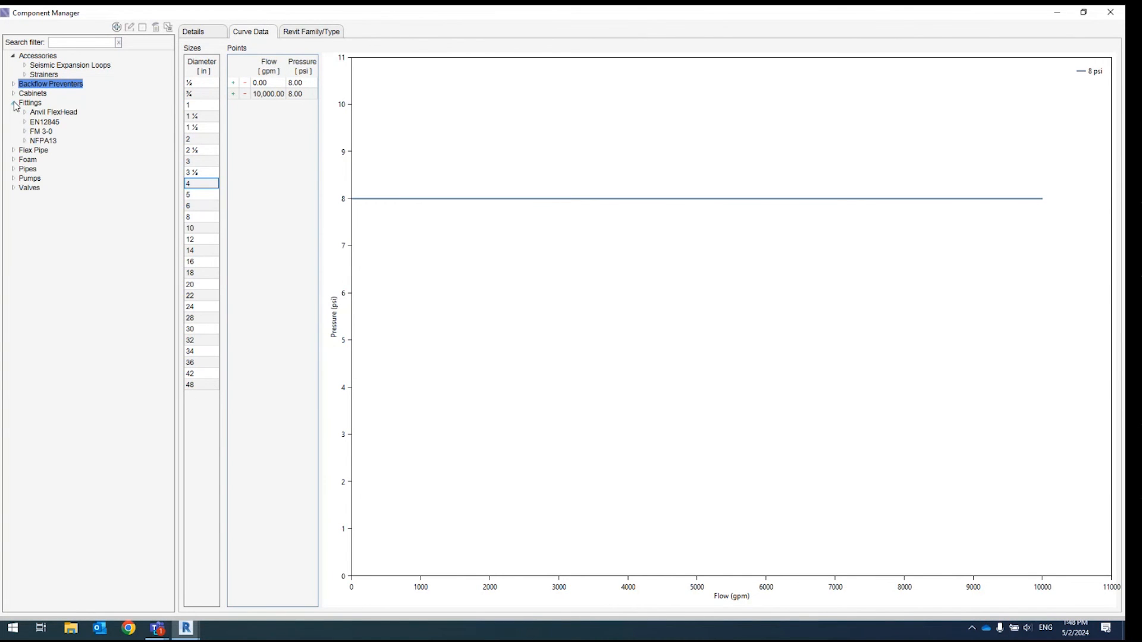
left_click(25, 142)
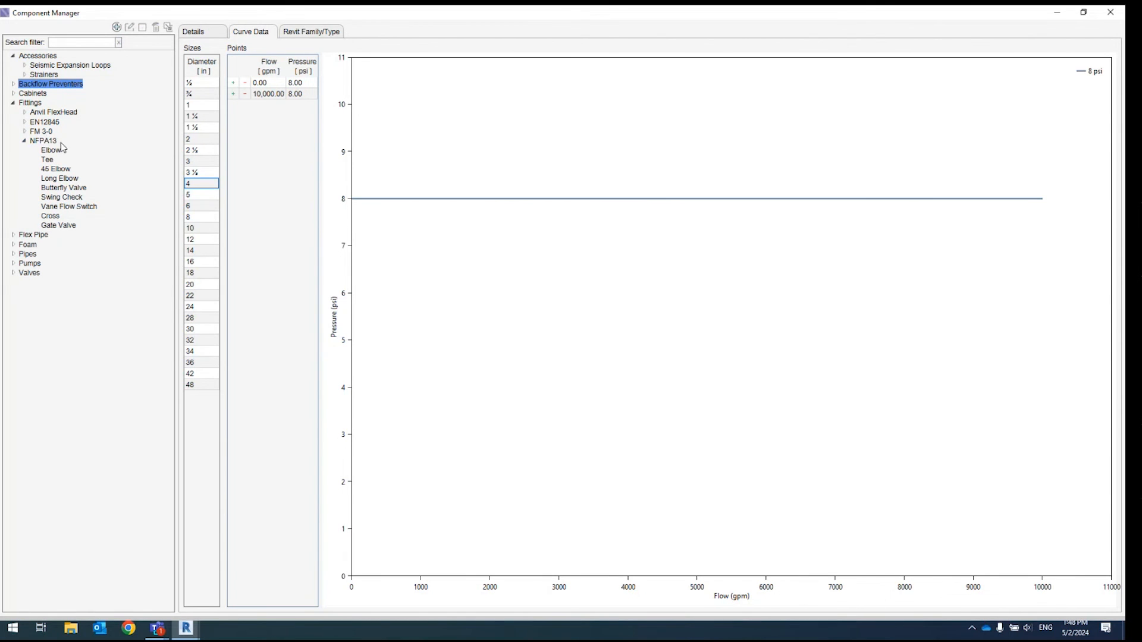
left_click(52, 151)
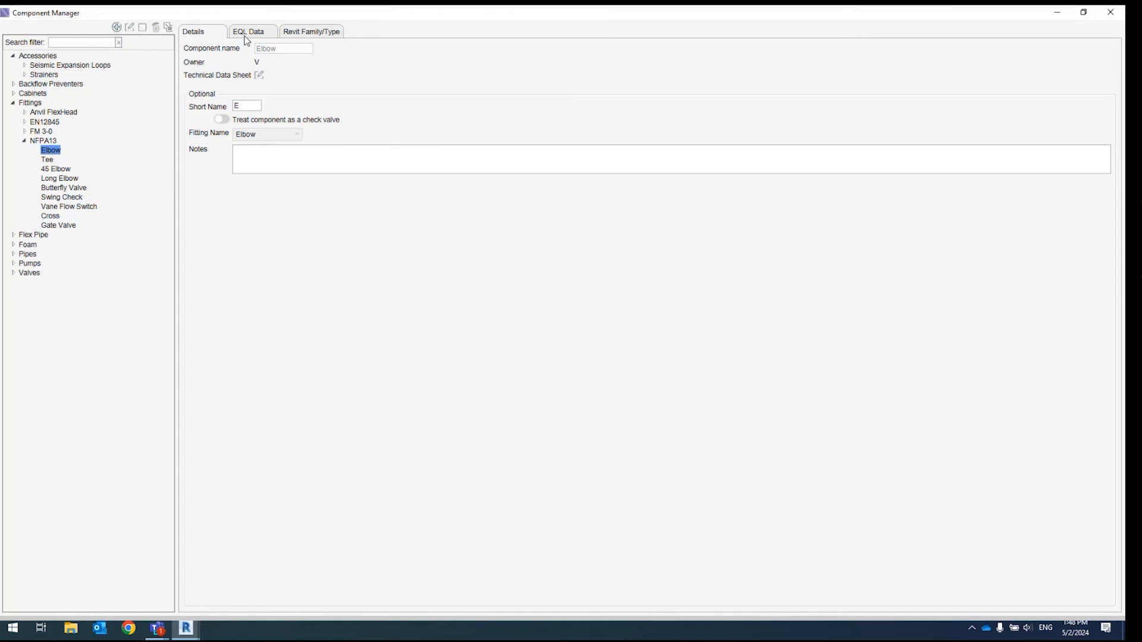
left_click(246, 35)
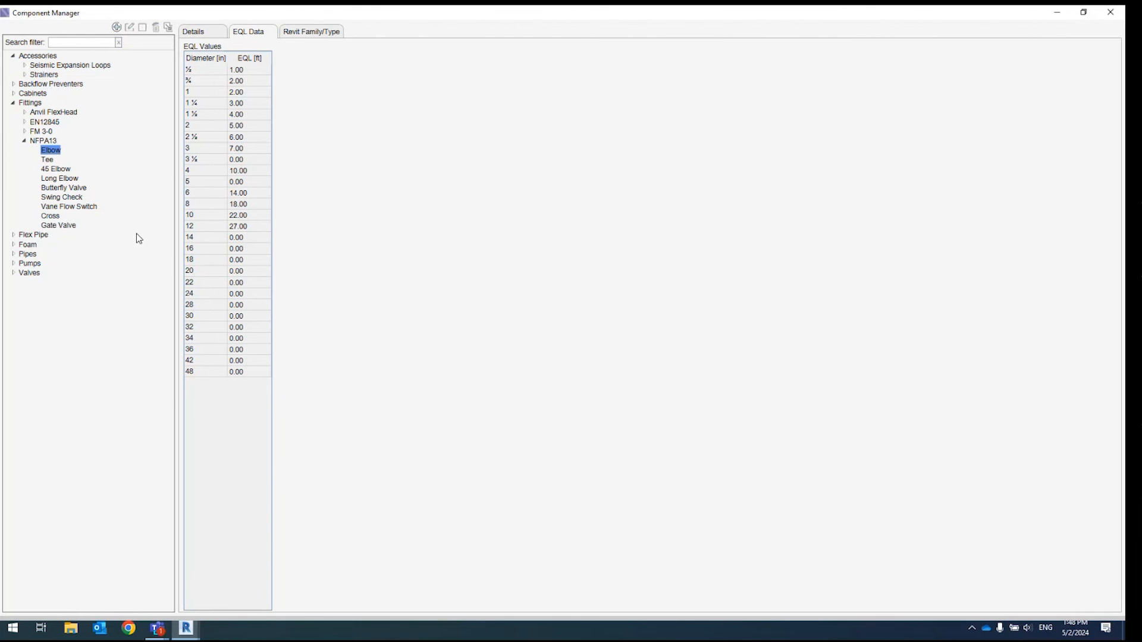
right_click(51, 154)
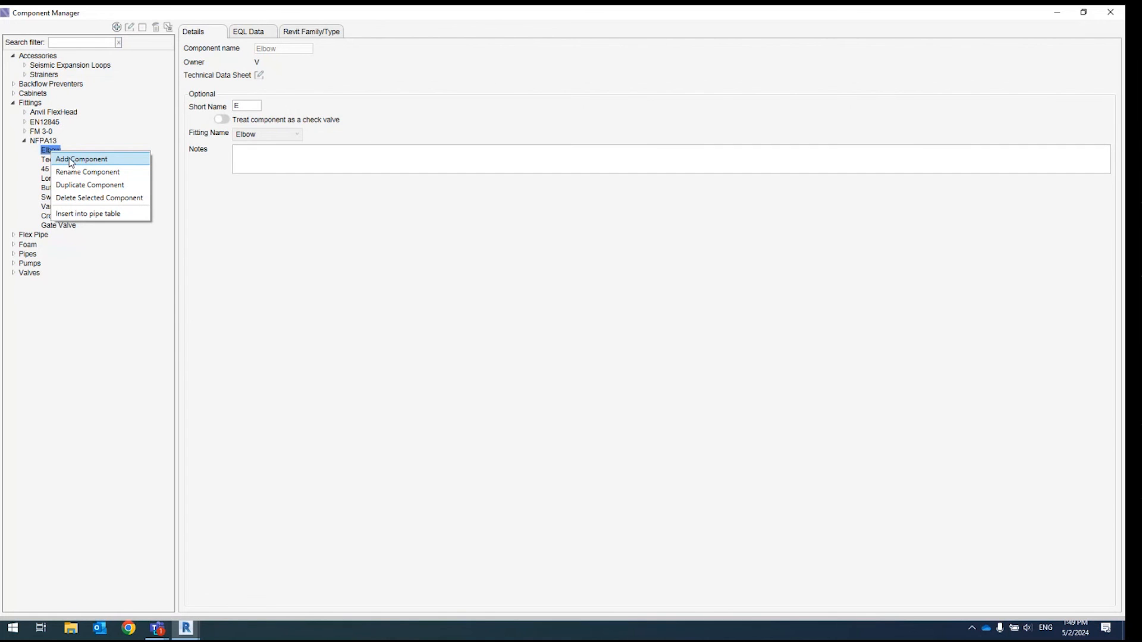
left_click(255, 186)
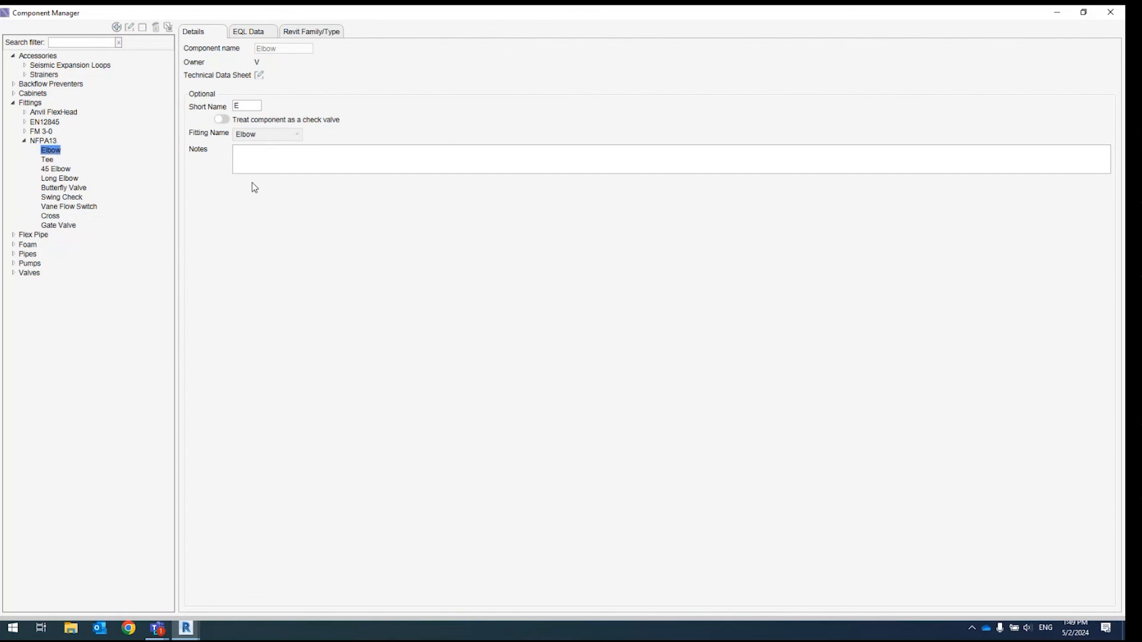
Collapse the fittings and view the flex pipe lengths and equivalent lengths of the ASC SuperFlex UL 1/2" component.
left_click(24, 141)
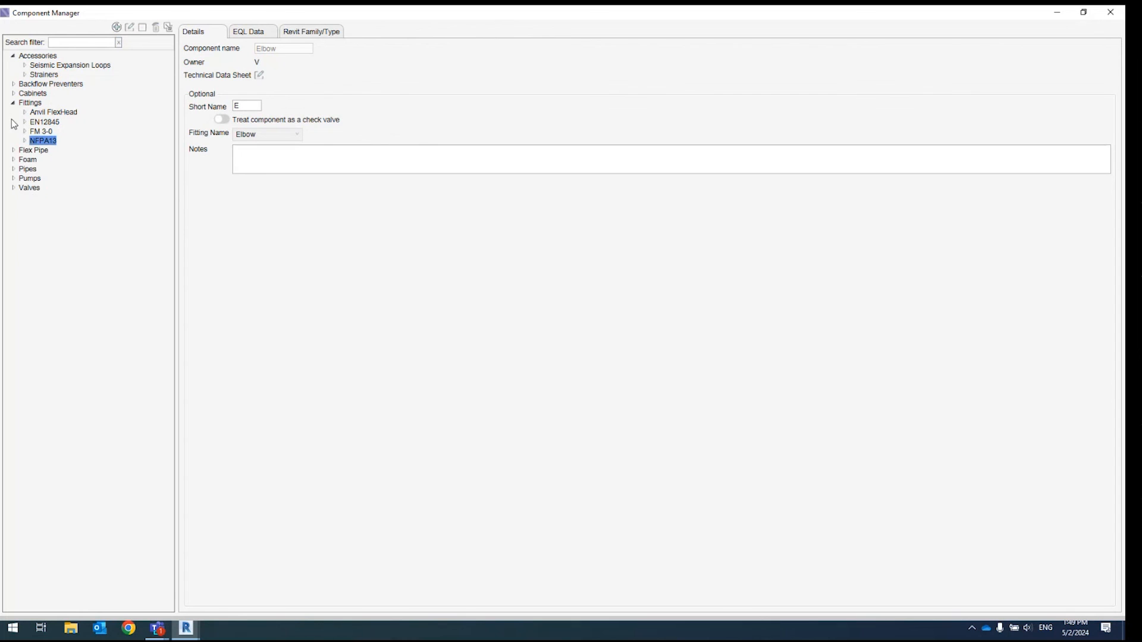
left_click(13, 103)
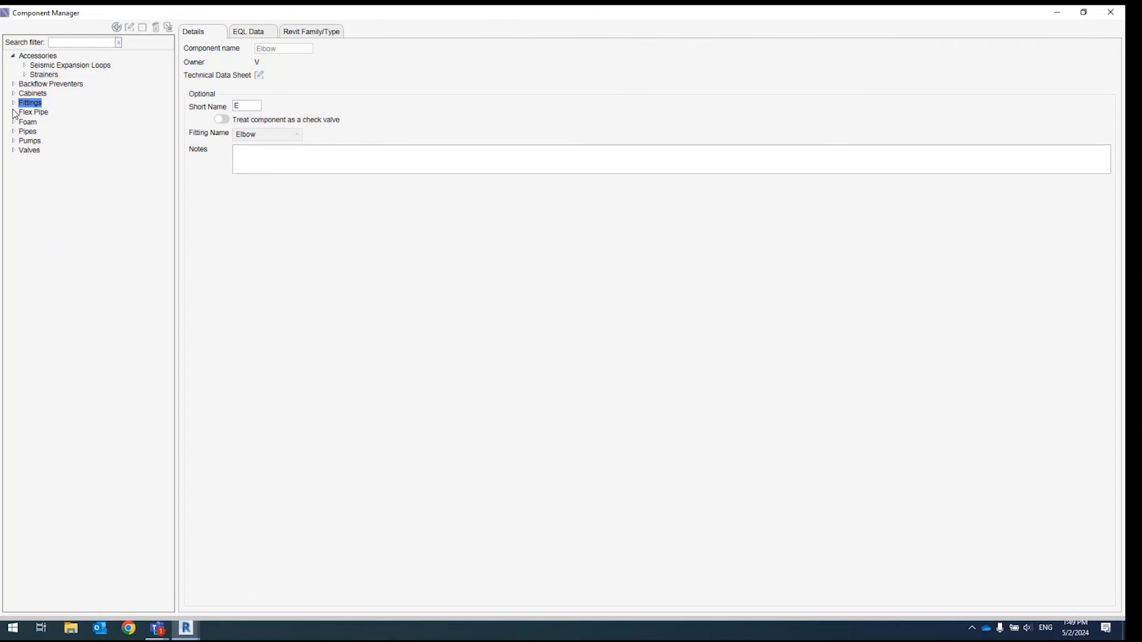
left_click(13, 111)
left_click(25, 122)
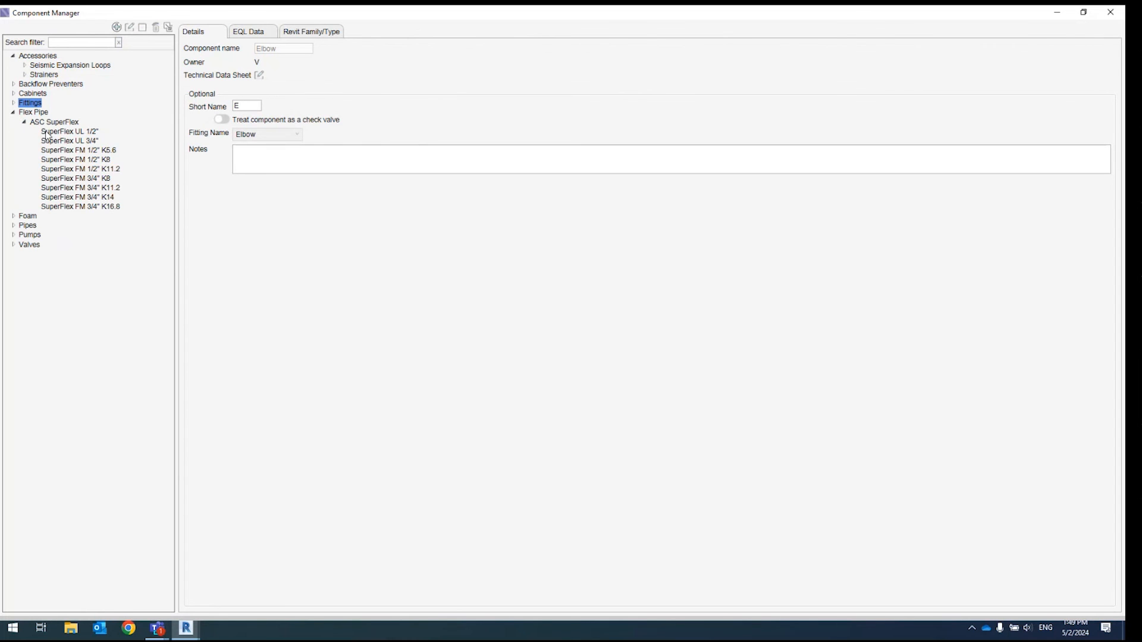
left_click(47, 132)
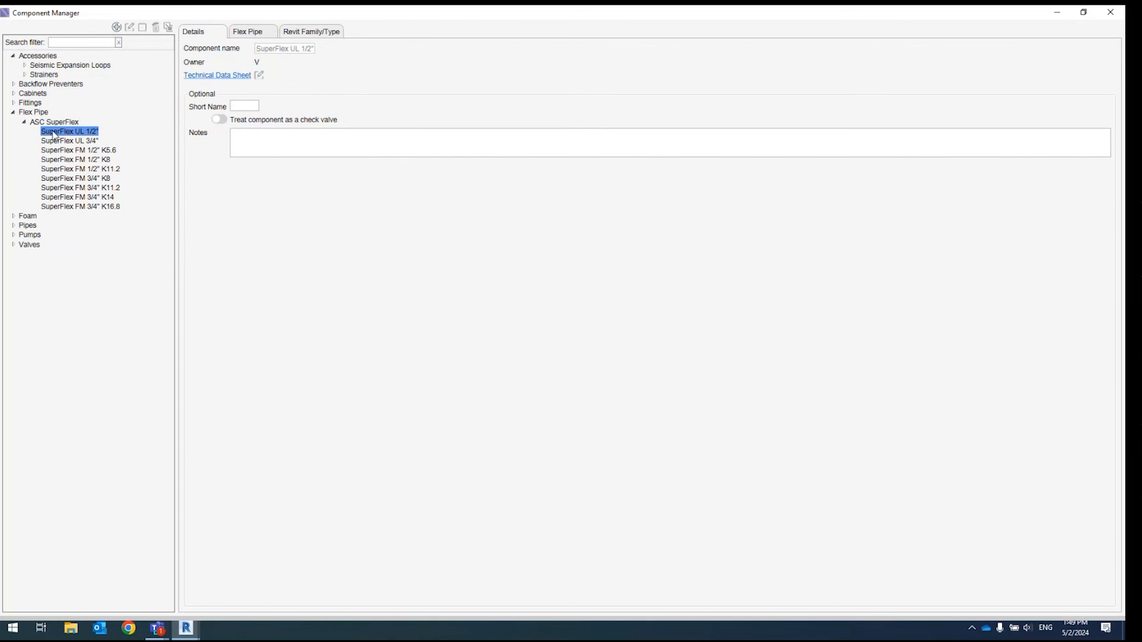
left_click(241, 37)
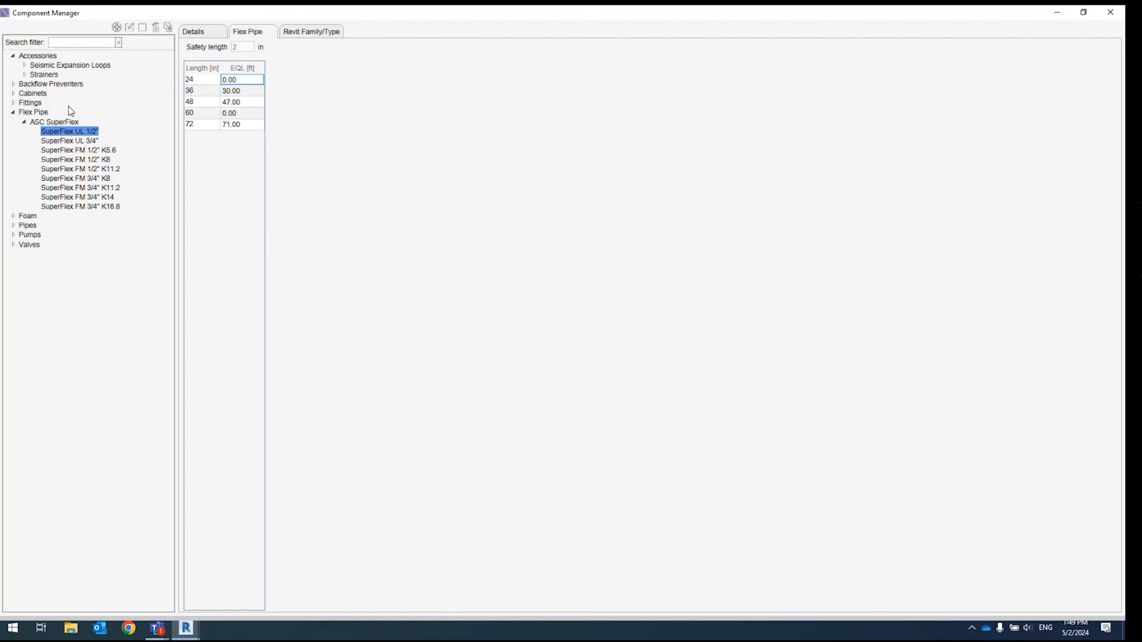
Collapse the flex pipes and list all ductile iron, plastic and steel types in the Pipes category.
left_click(14, 113)
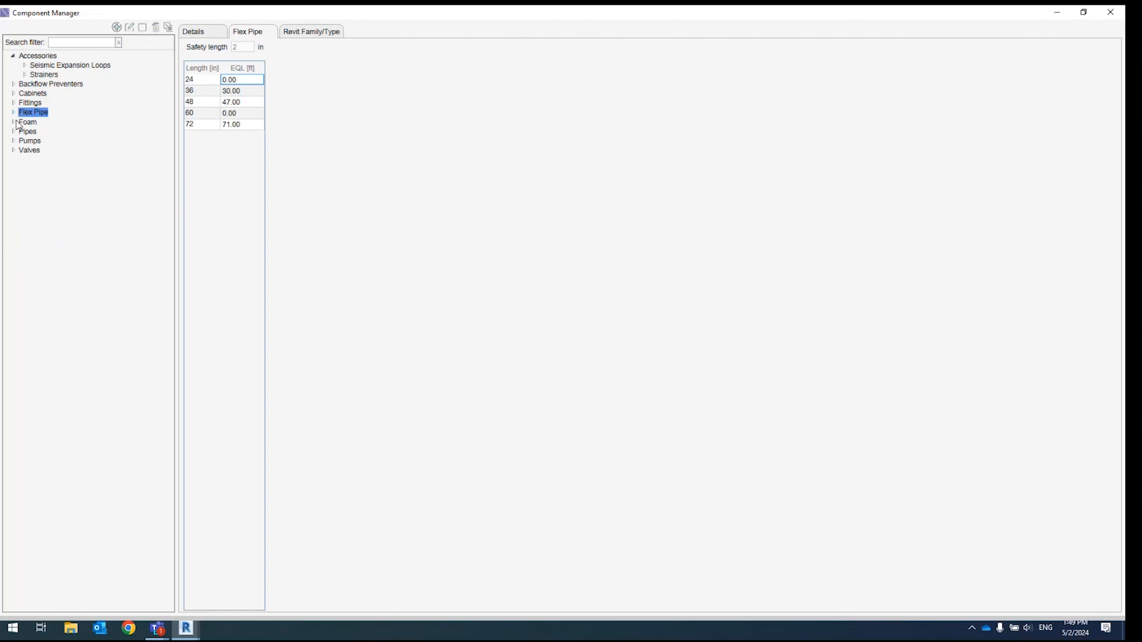
left_click(14, 132)
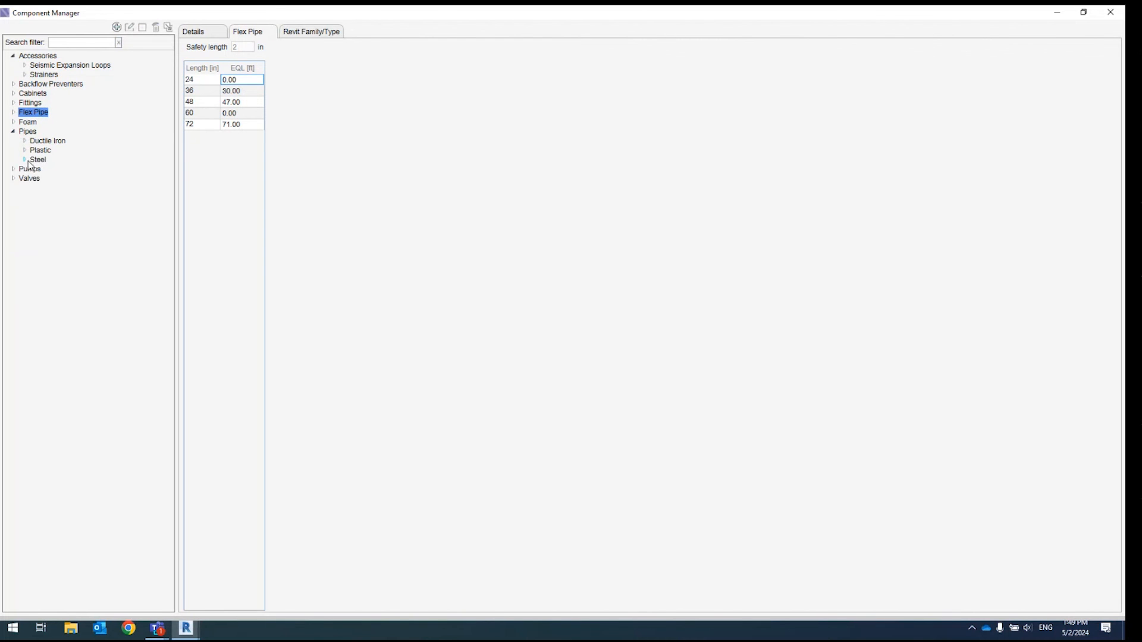
left_click(25, 158)
left_click(24, 150)
left_click(24, 141)
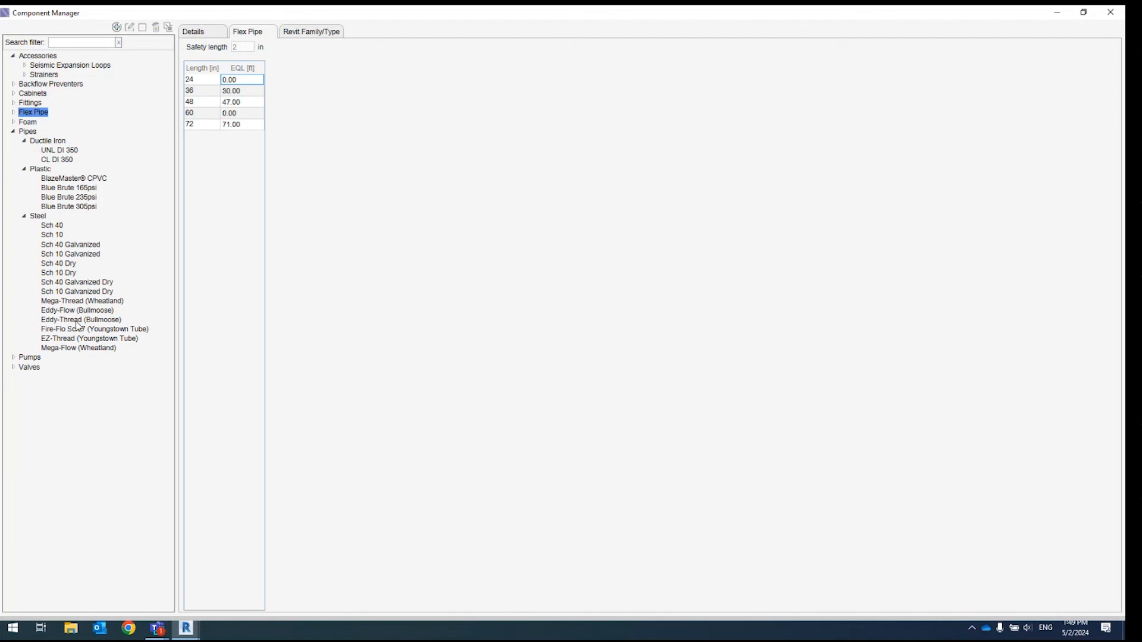
Compare the details of the Blue Brute 305psi, Sch 40 Dry and Sch 40 pipes and view the internal diameters of Sch 40.
left_click(64, 208)
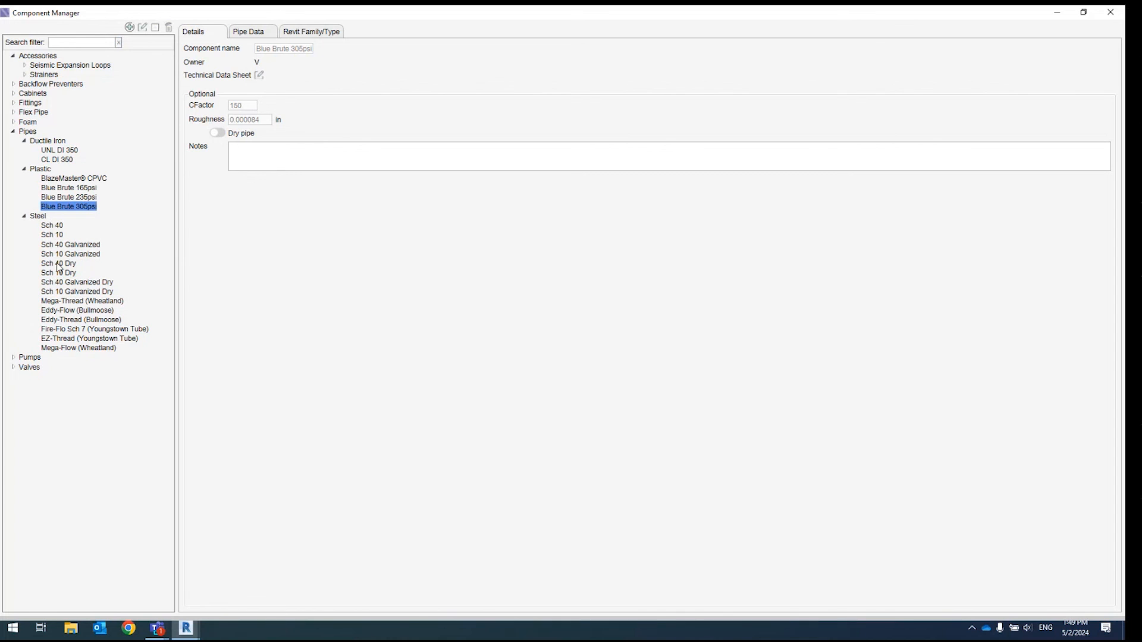
left_click(58, 264)
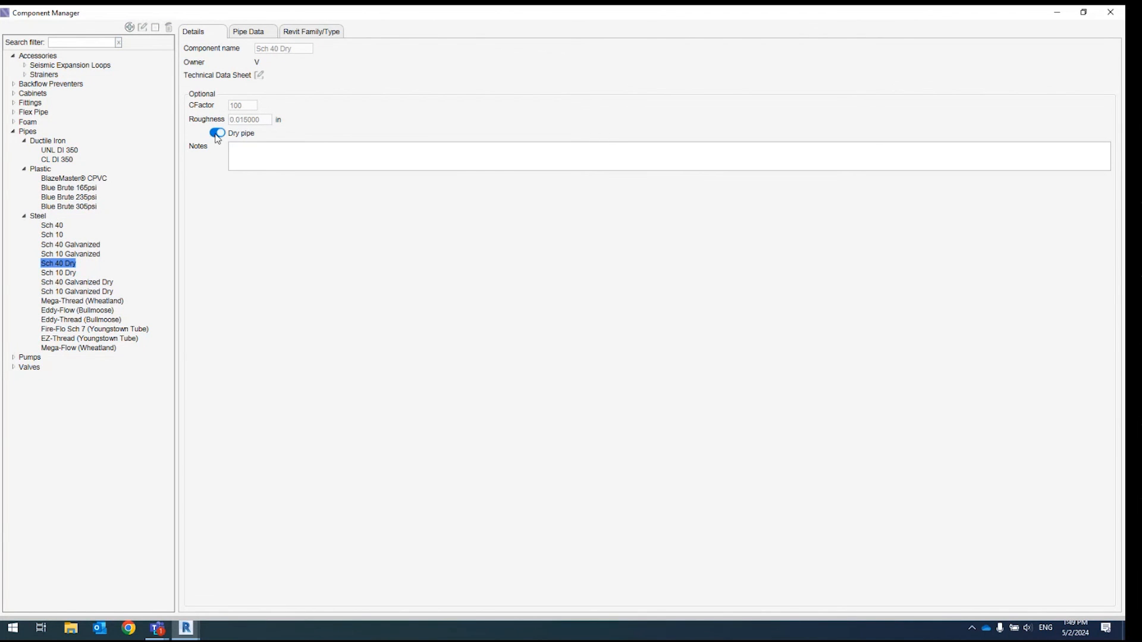
left_click(55, 226)
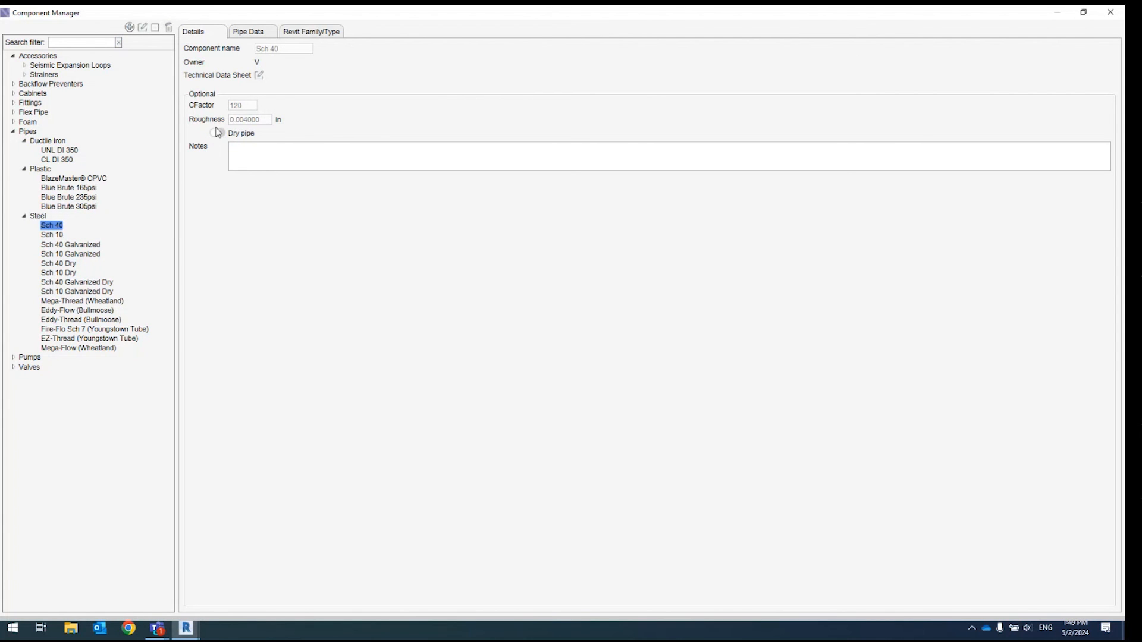
left_click(248, 35)
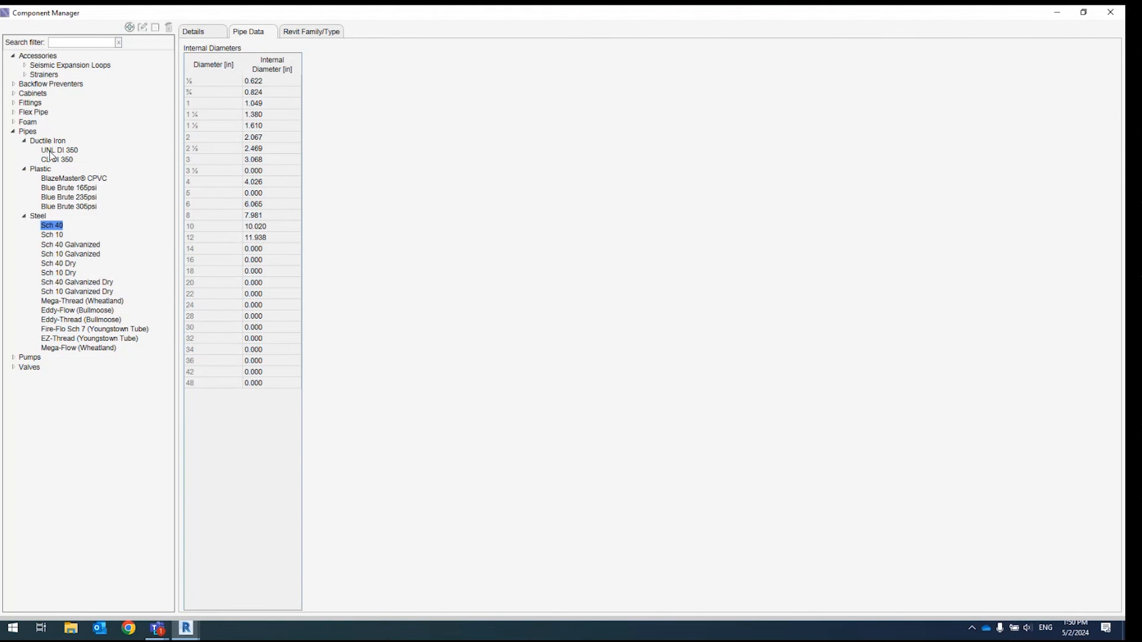
Collapse the pipes and view the pump curve of the NFPA 500gpm @ 100psi pump.
left_click(13, 132)
left_click(13, 141)
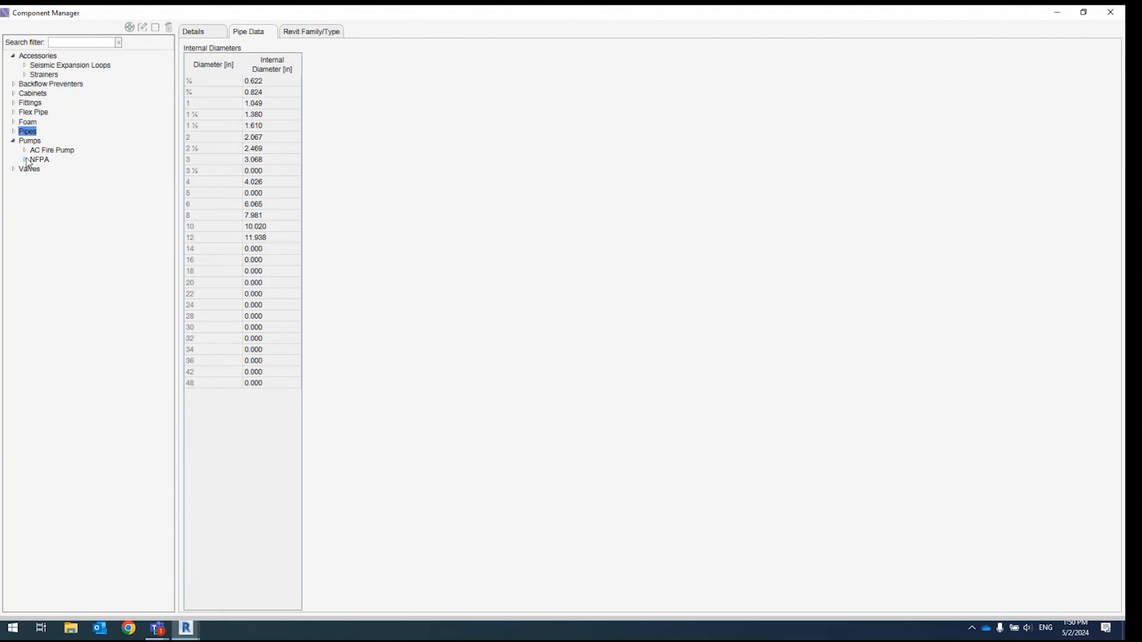
left_click(25, 159)
left_click(49, 170)
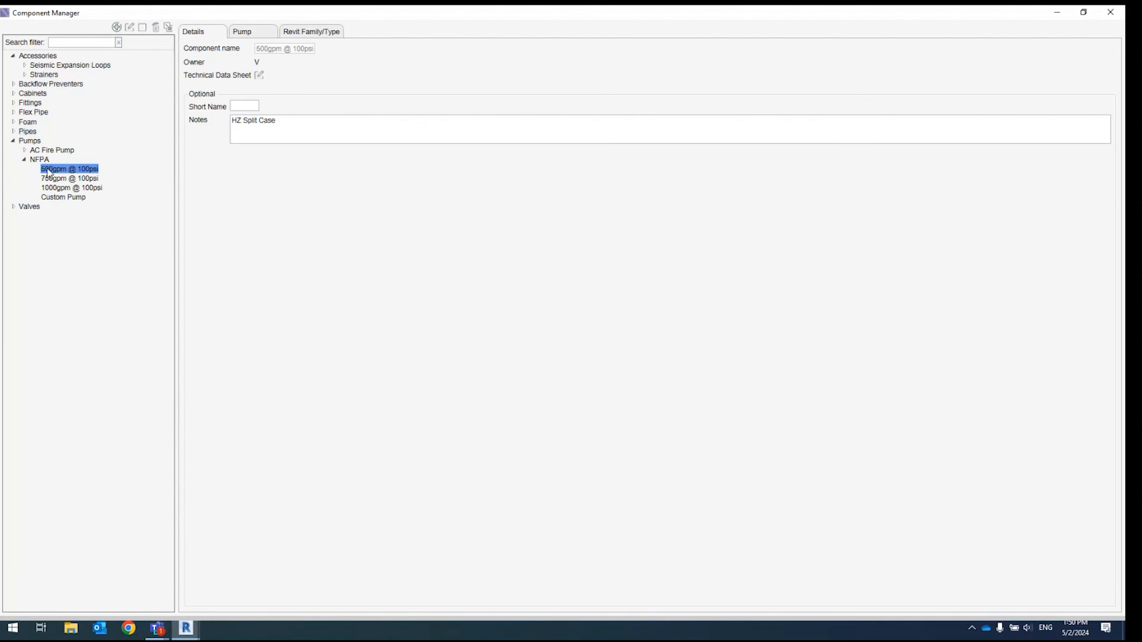
left_click(237, 36)
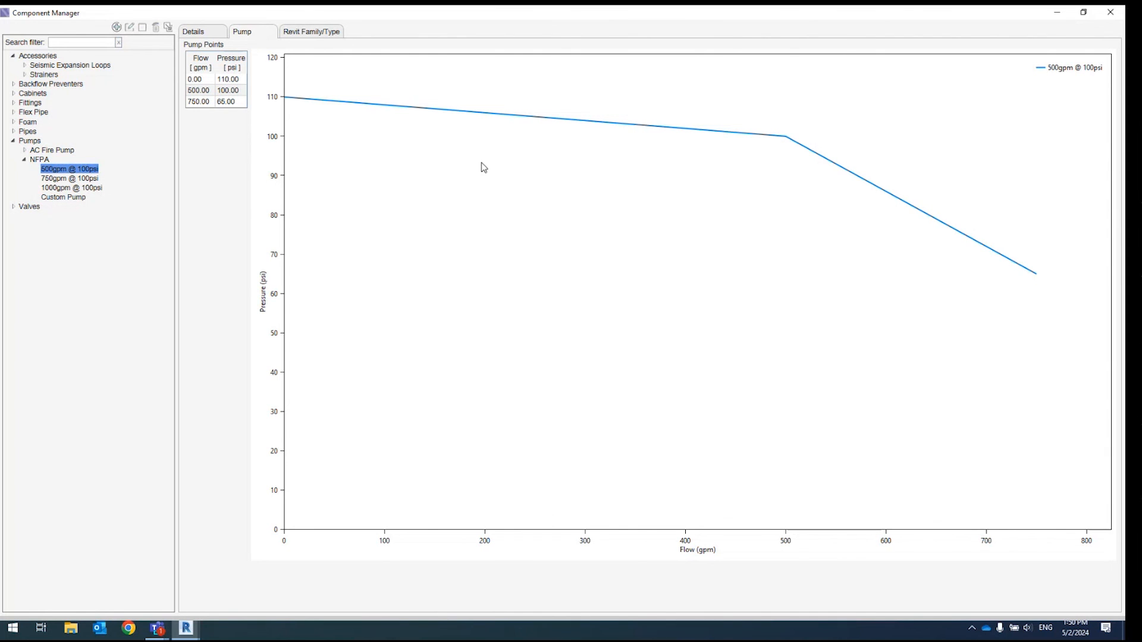
View the curve of the AC Fire Pump 500 GPM 6x4x10F-M model and close the Component Manager.
left_click(24, 150)
left_click(50, 160)
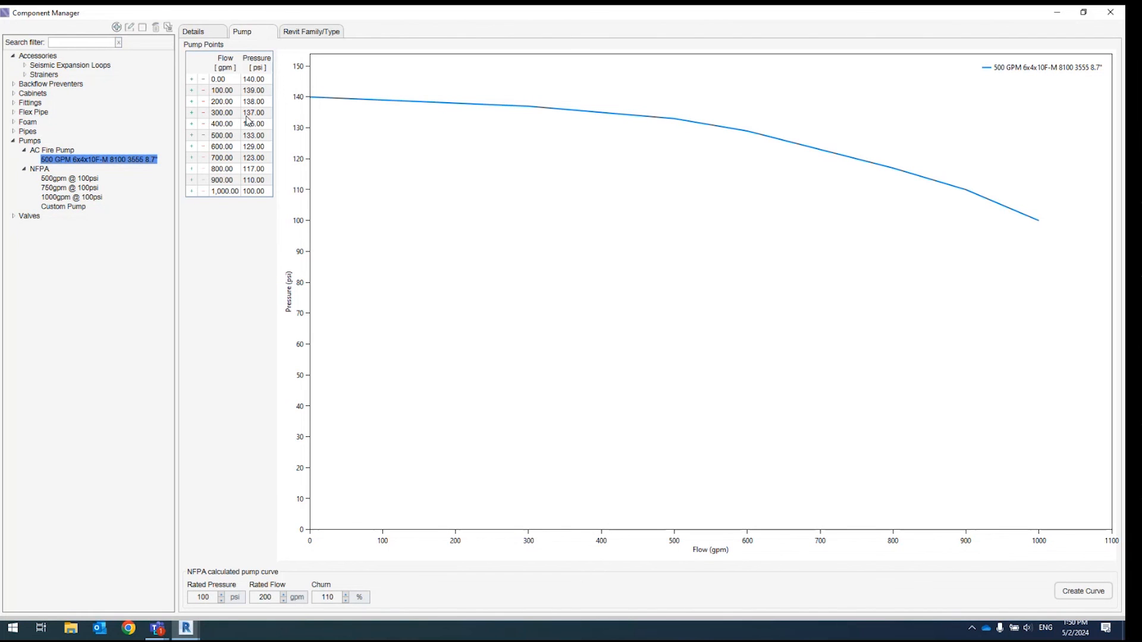
left_click(1111, 12)
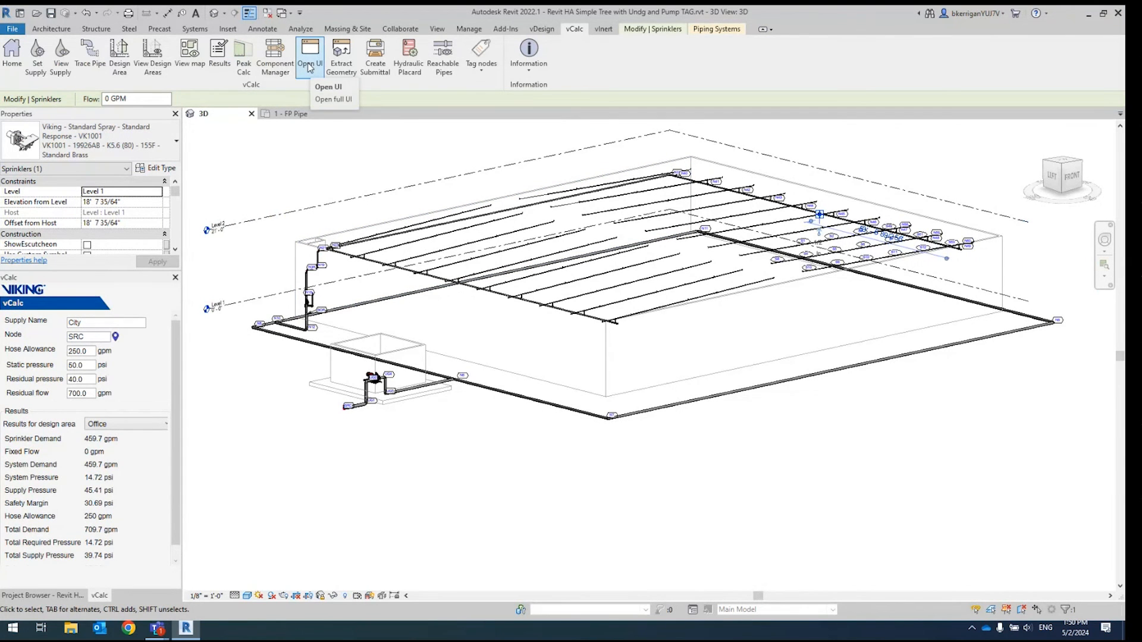
Clear the sprinkler selection and extract the model's walls, ceilings, floors, roofs and windows, skipping small objects.
left_click(265, 156)
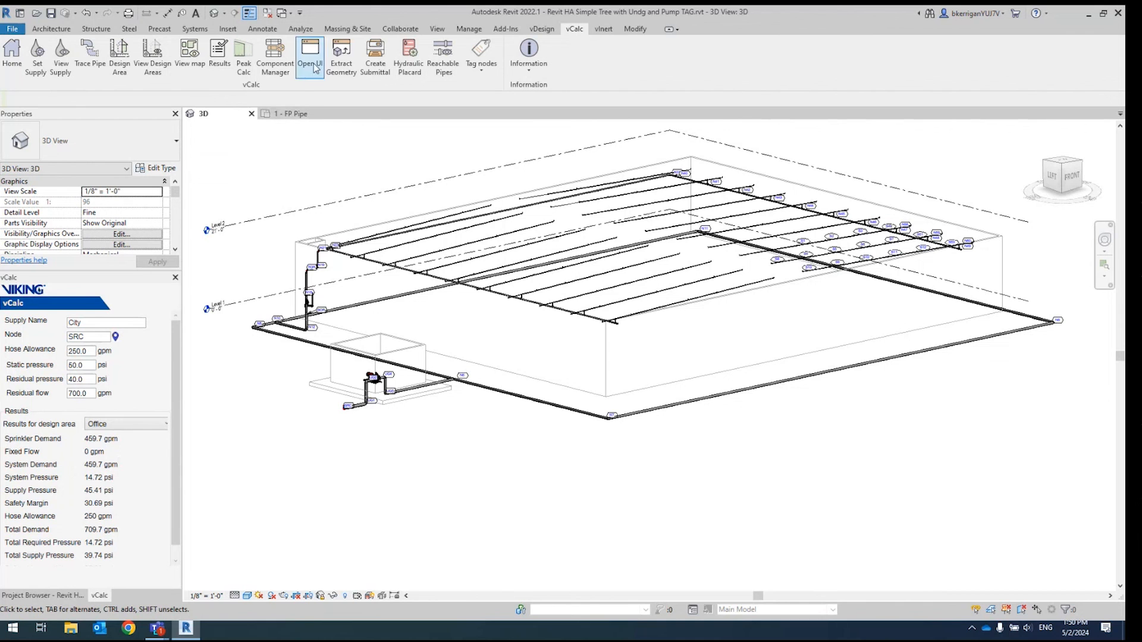
left_click(346, 67)
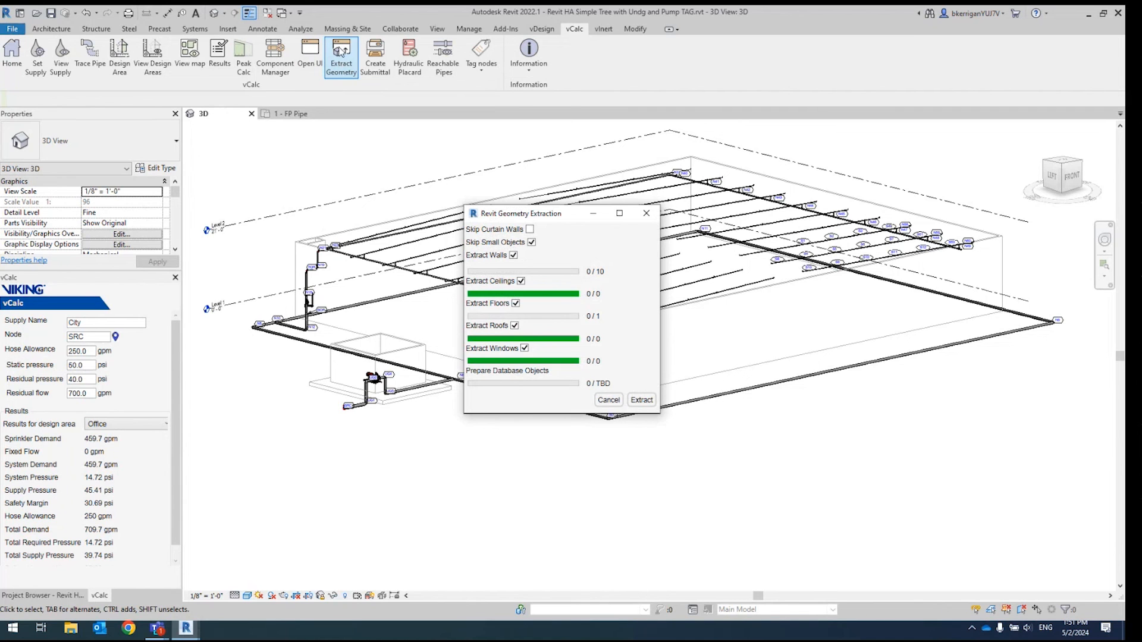
left_click(645, 405)
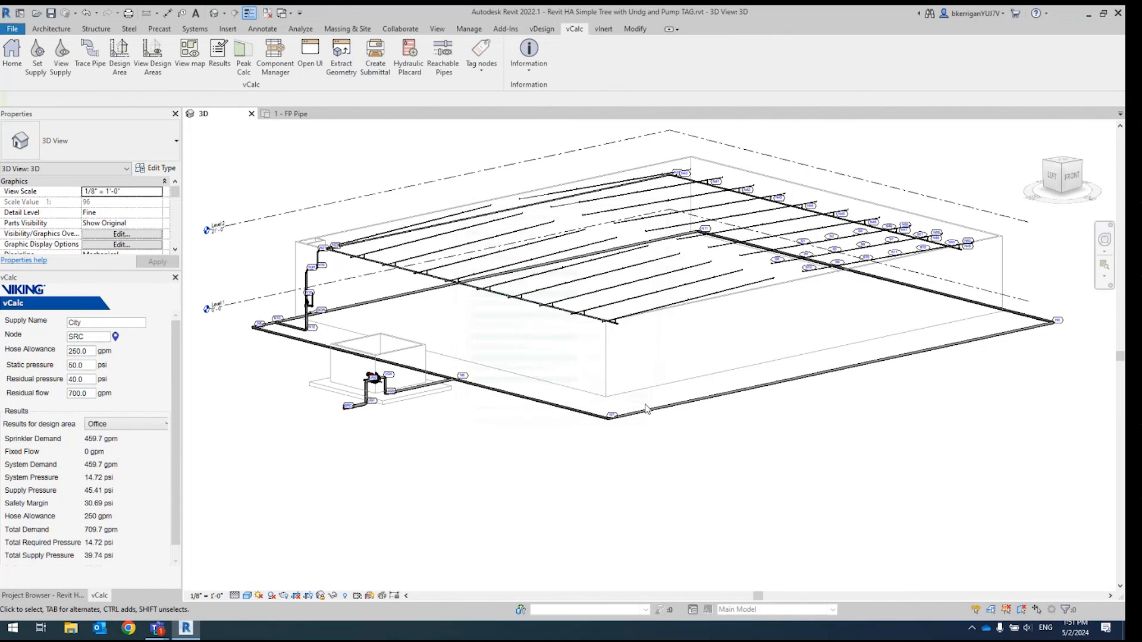
Open the full vCalc interface, save the project as Temp.vdb over the existing file, and close the interface.
left_click(314, 66)
left_click(326, 148)
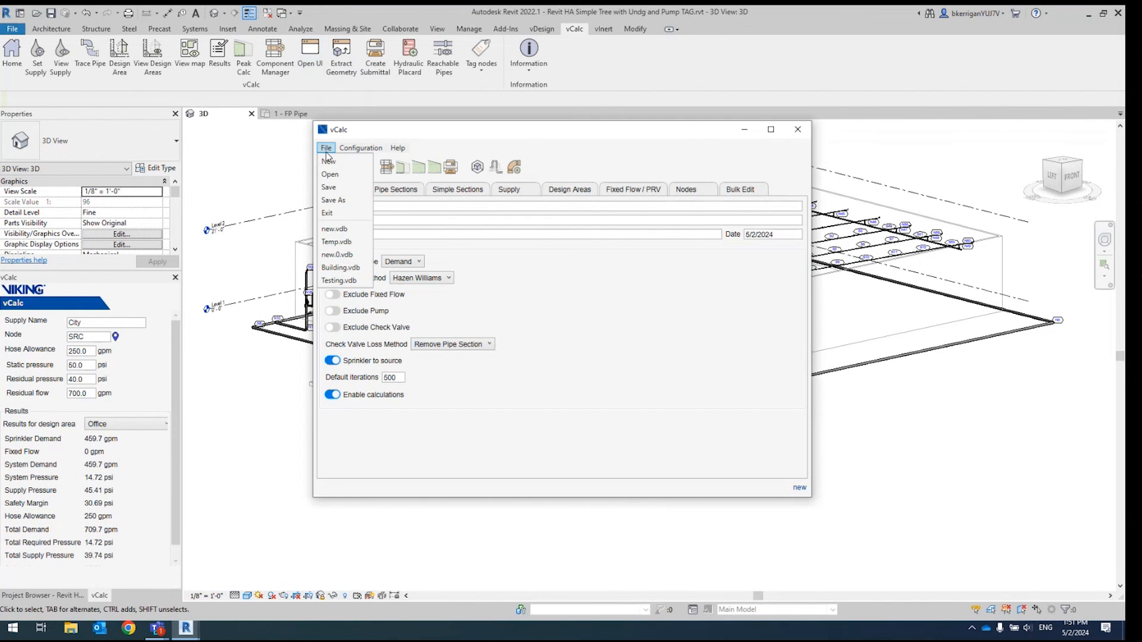
left_click(350, 201)
left_click(452, 234)
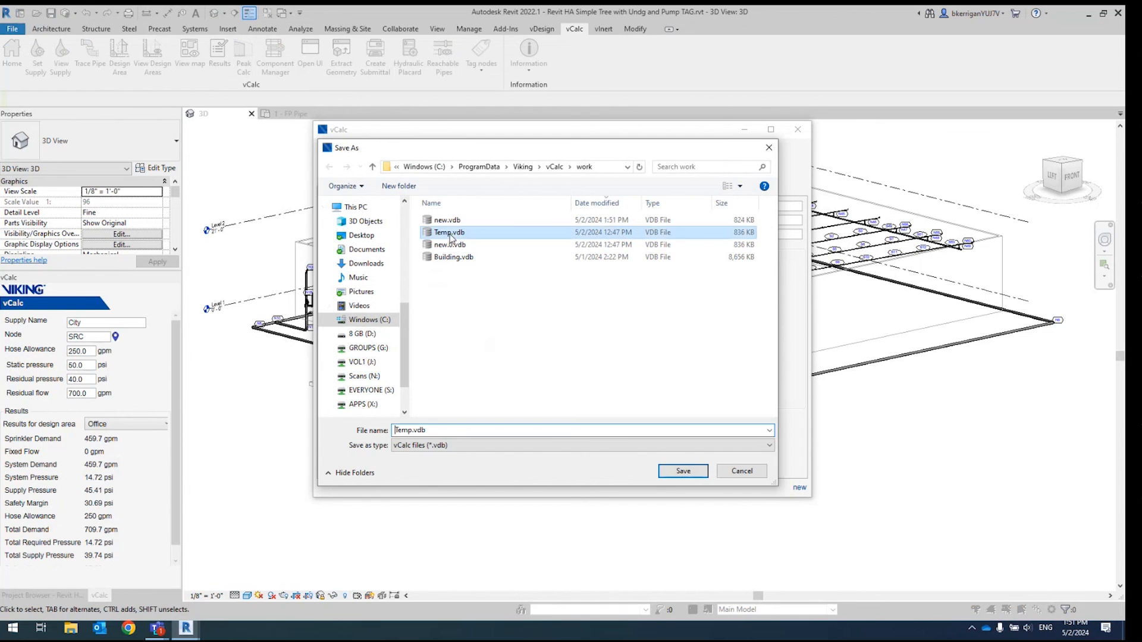
left_click(694, 470)
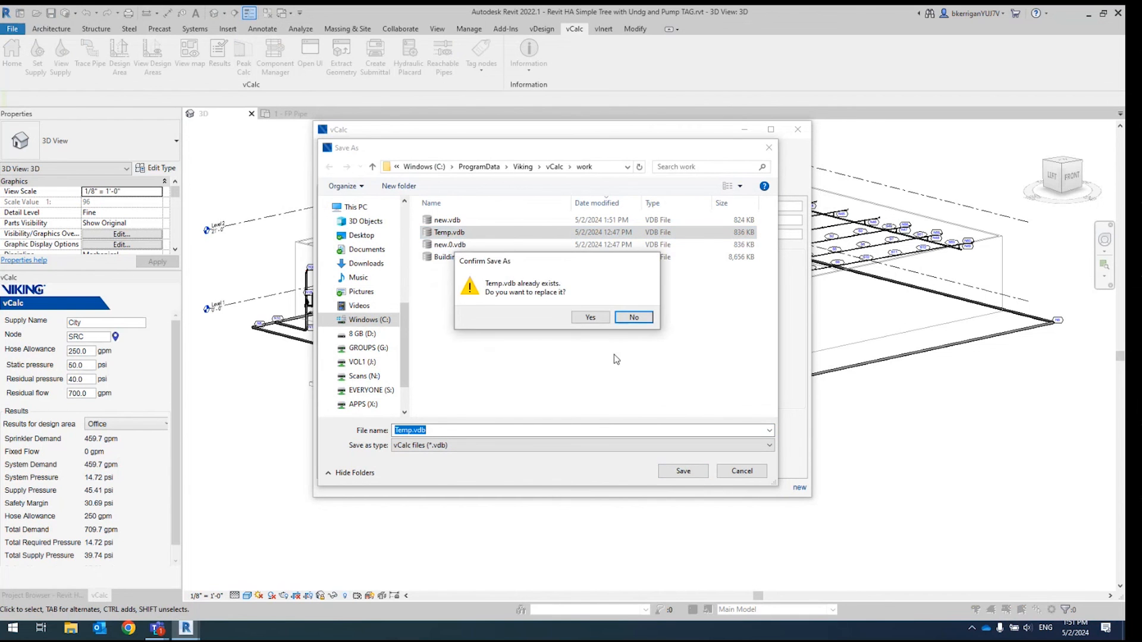
left_click(592, 317)
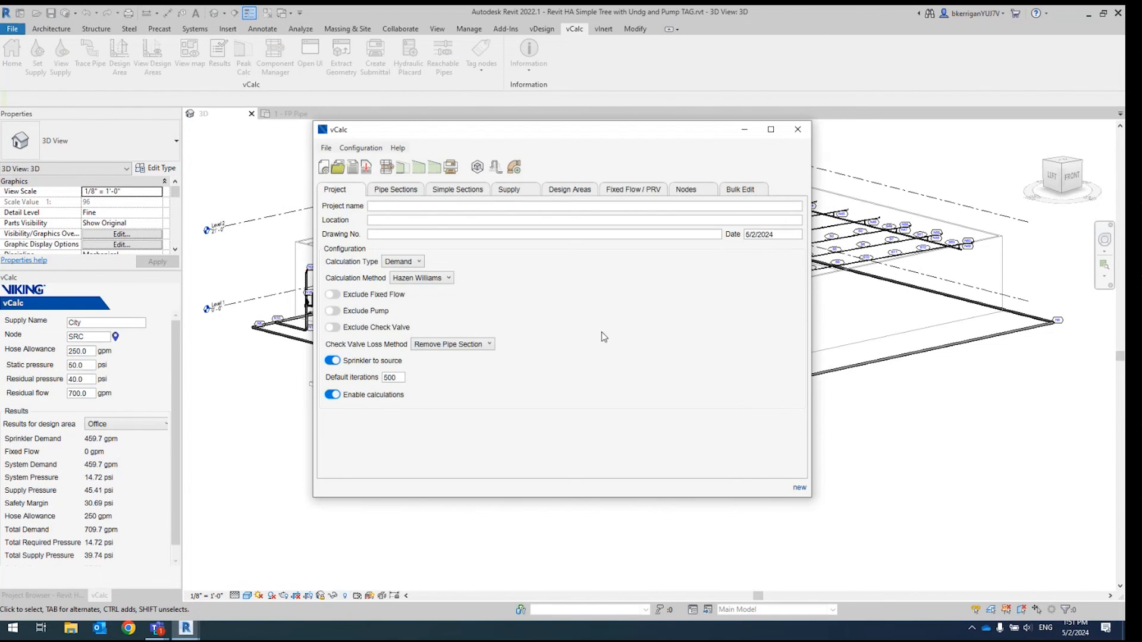
left_click(798, 129)
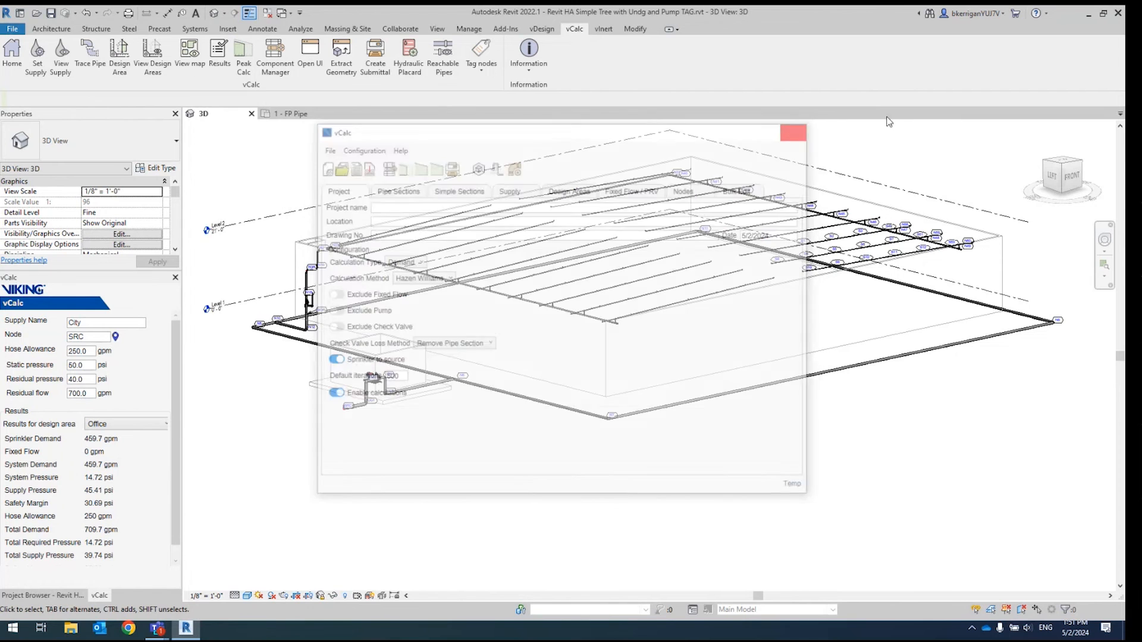
Minimize Revit, launch the standalone vCalc application and open the recent project Temp.vdb.
left_click(1088, 13)
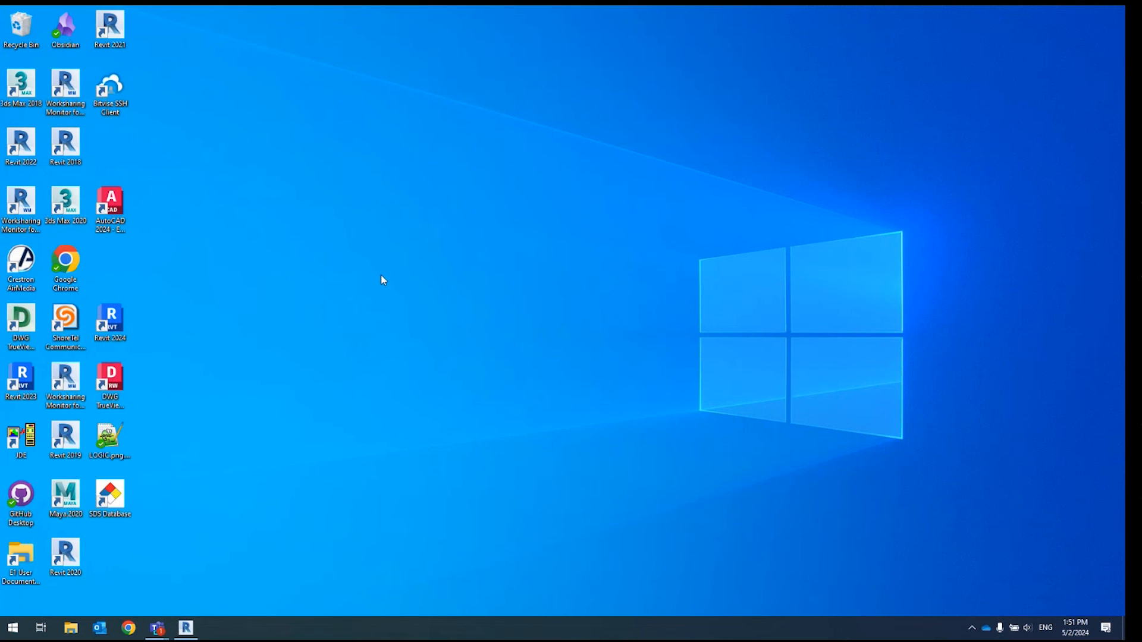
key("super")
type("vcalc")
key("Return")
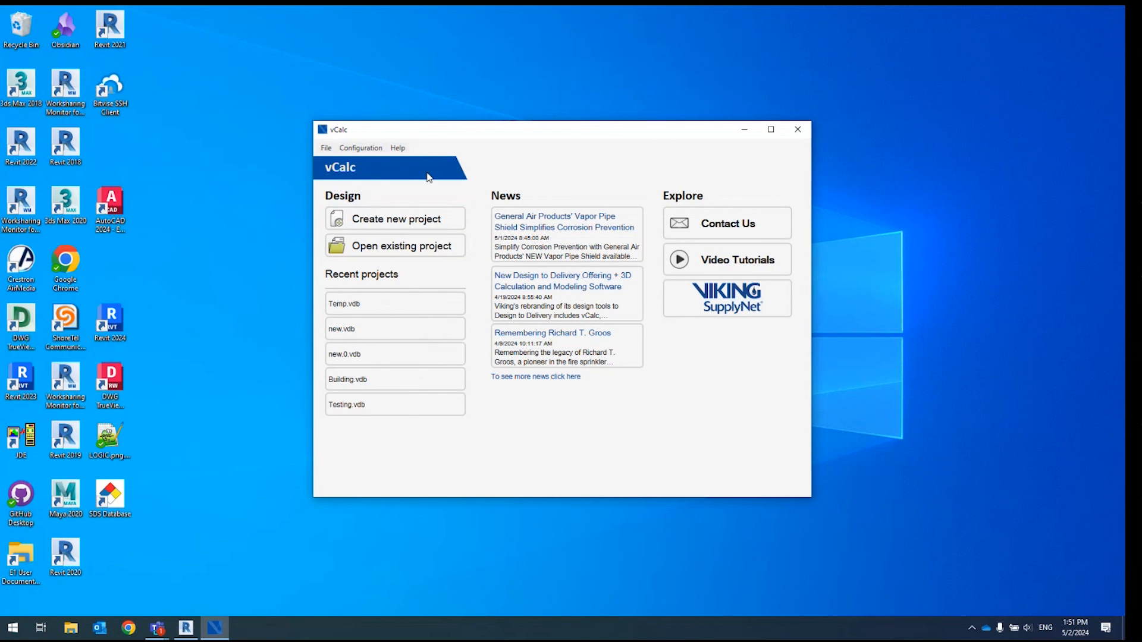
left_click_drag(383, 134, 377, 123)
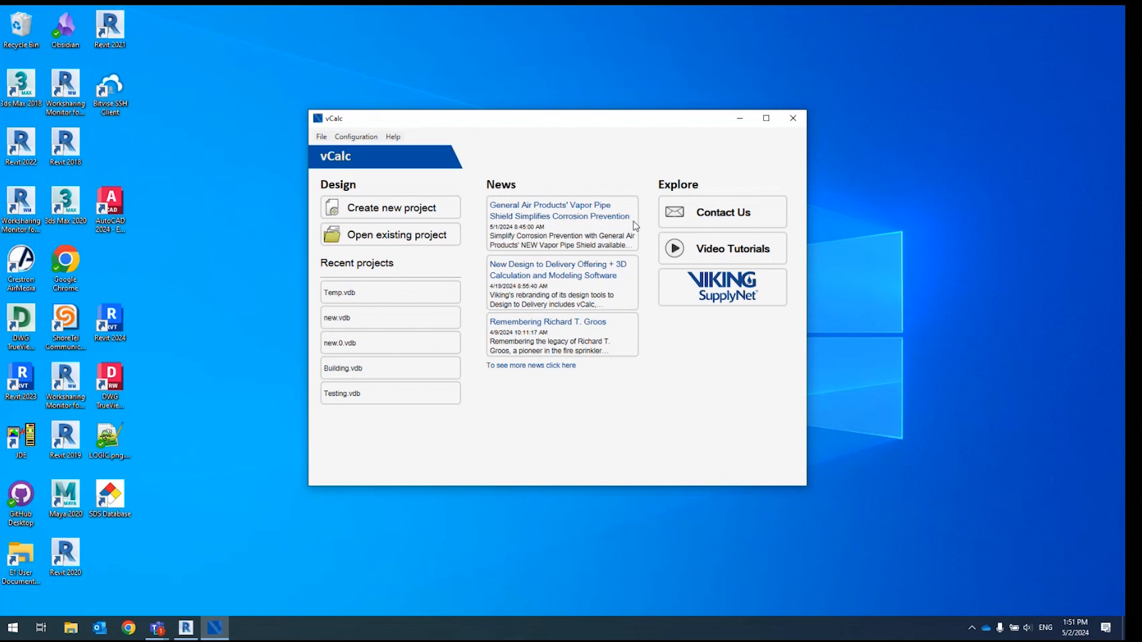
left_click(334, 300)
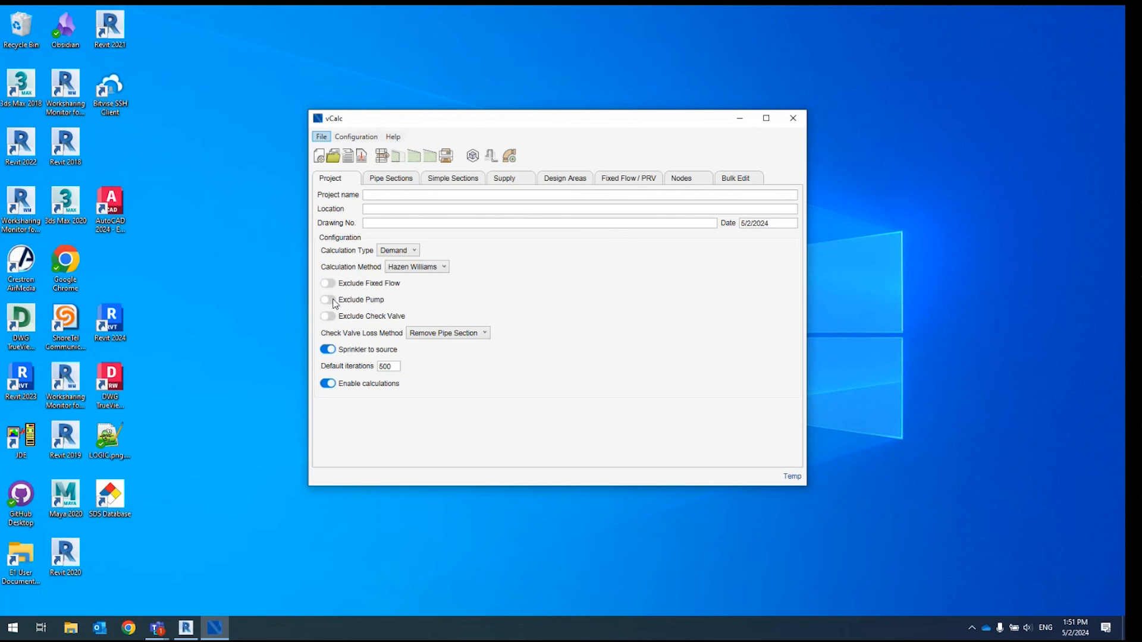
Look through the project's pipe sections and open the 3D design view in a maximized window.
left_click(388, 181)
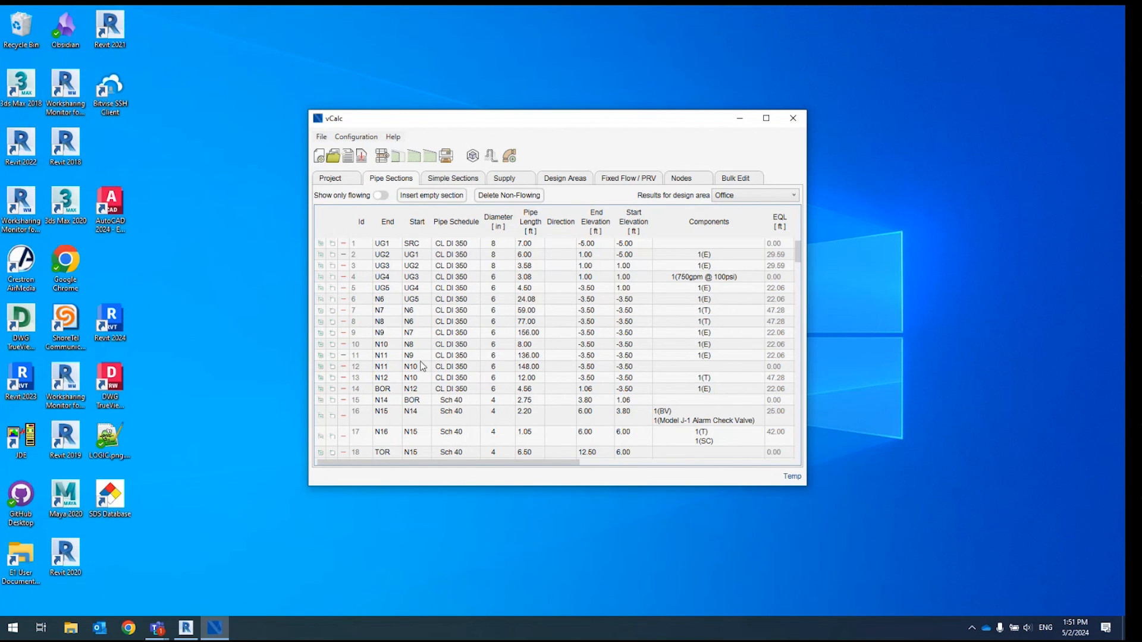
scroll(422, 366, "down", 1)
scroll(422, 366, "down", 10)
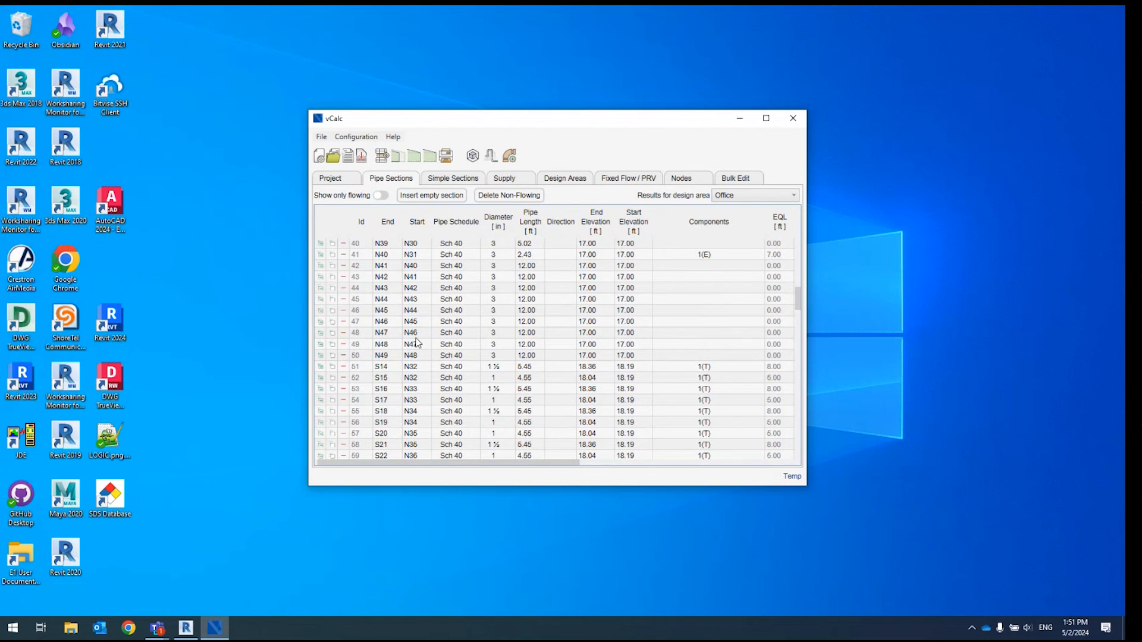
left_click(473, 156)
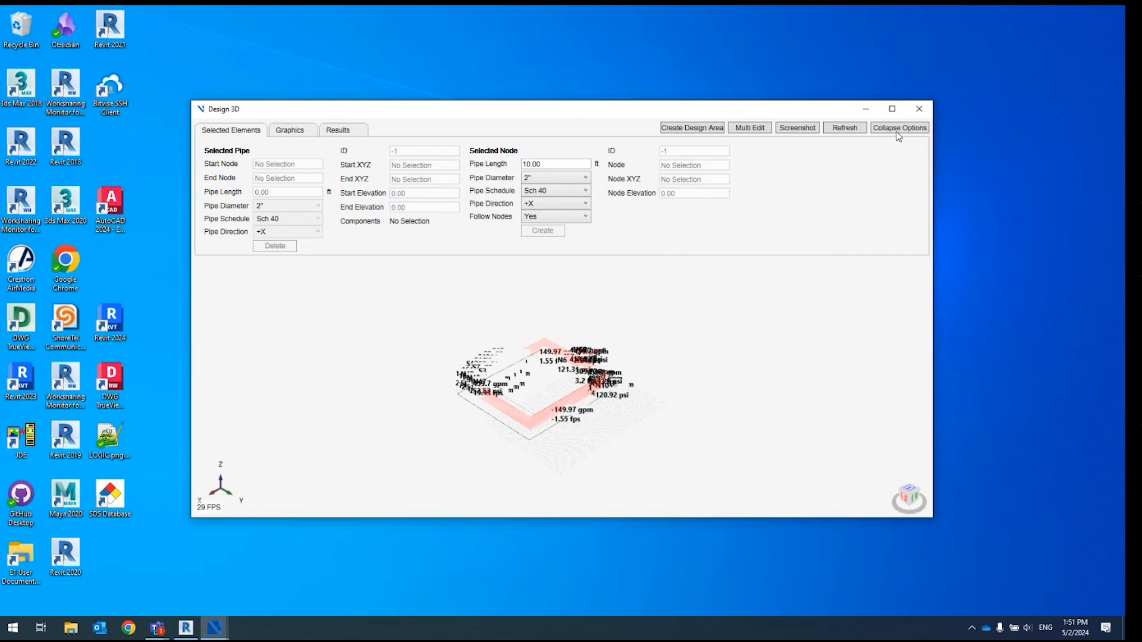
left_click(892, 111)
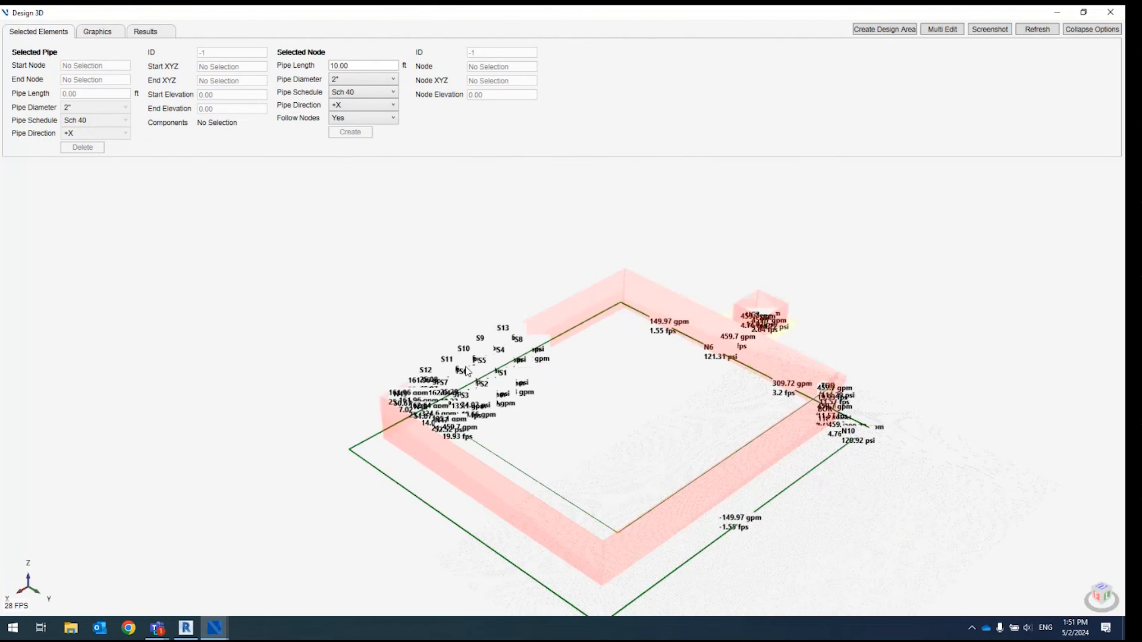
Hide the pipe labels and node pressures in the 3D design and view the flowing sprinklers from another angle.
left_click(110, 33)
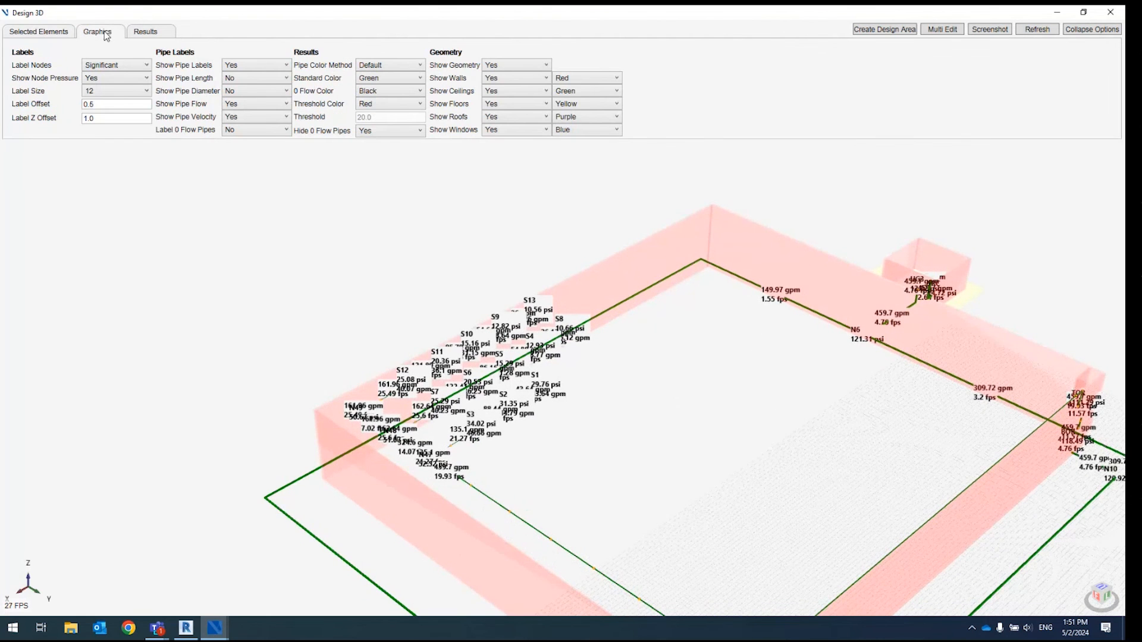
left_click(256, 78)
left_click(244, 89)
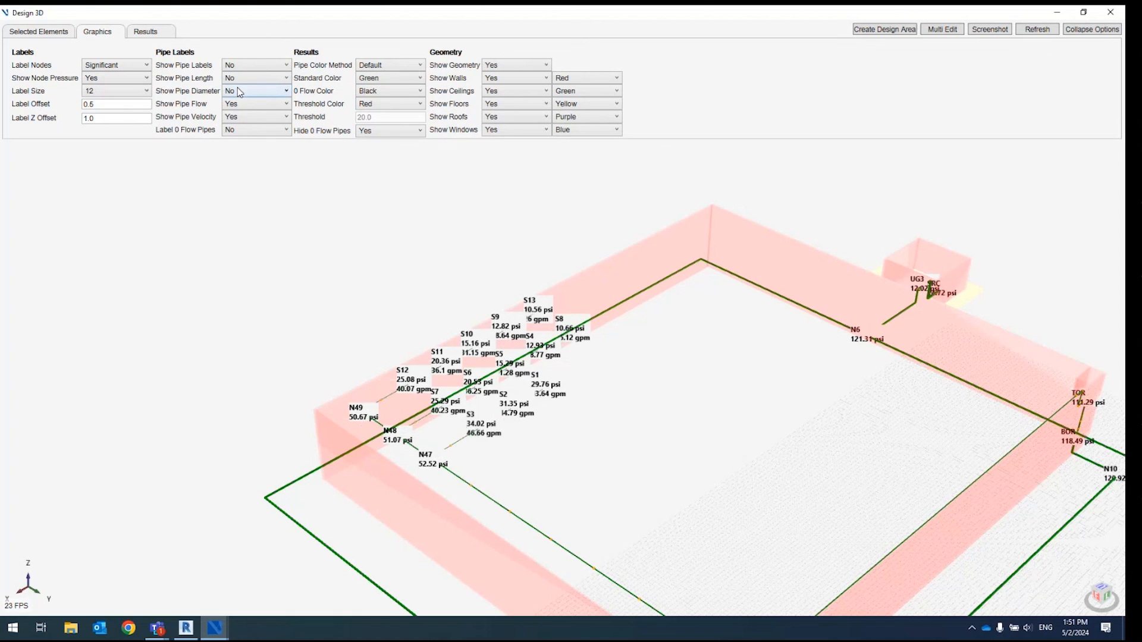
left_click(146, 78)
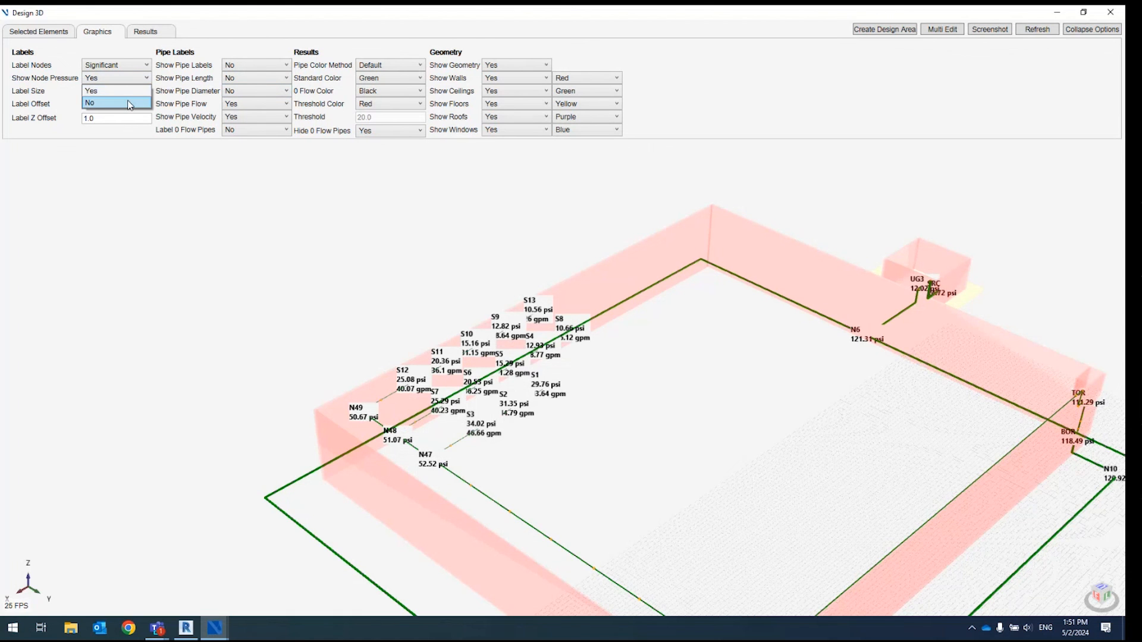
left_click(130, 103)
scroll(449, 397, "up", 3)
right_click_drag(449, 398, 577, 399)
middle_click_drag(577, 399, 596, 486)
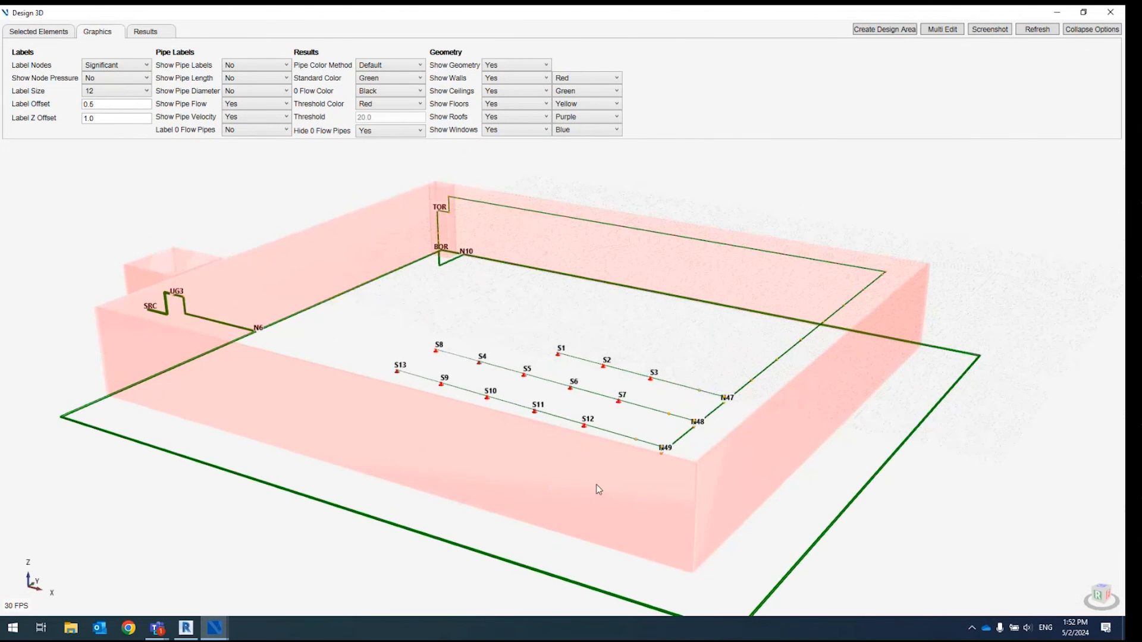
Show the pipe labels again and examine the flows and velocities along the sprinkler branch lines.
left_click(253, 78)
left_click(249, 80)
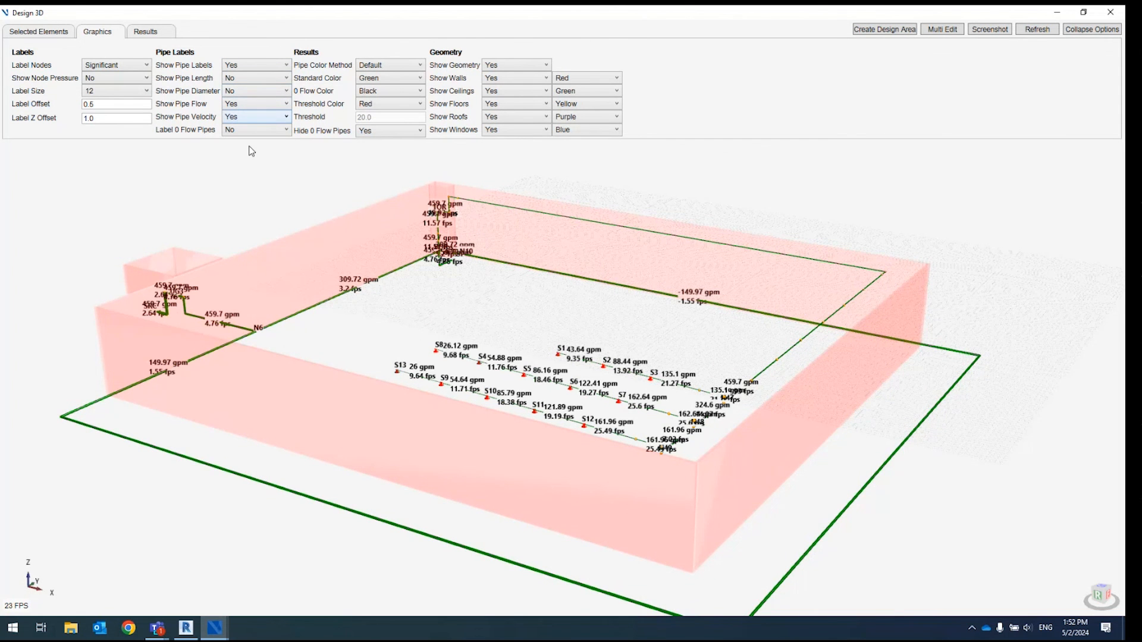
scroll(452, 419, "up", 3)
scroll(495, 423, "up", 5)
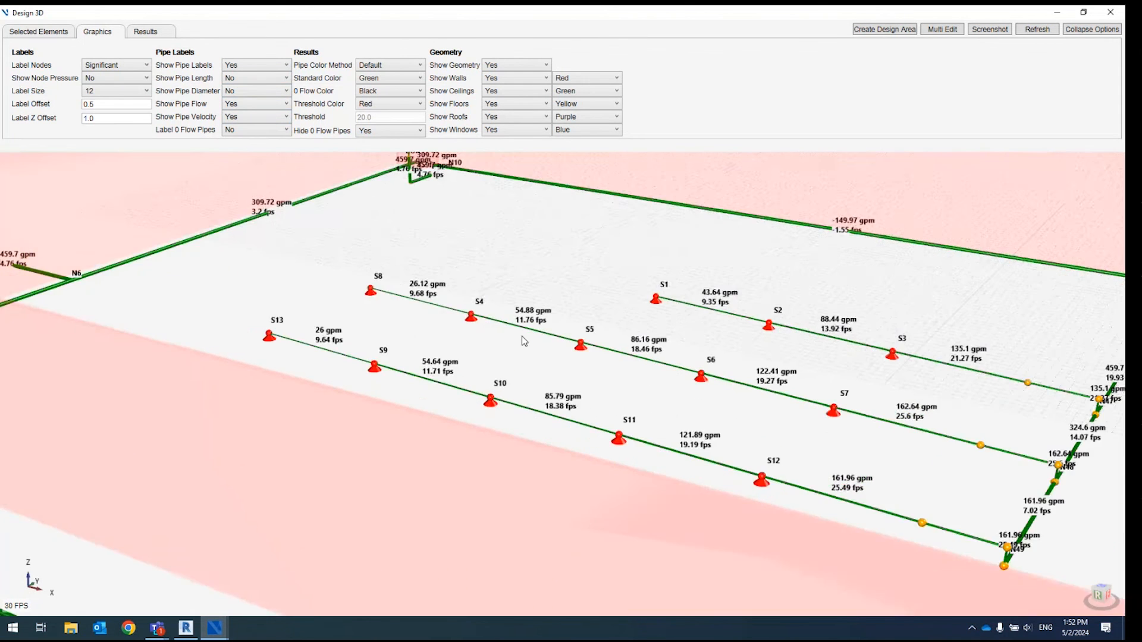
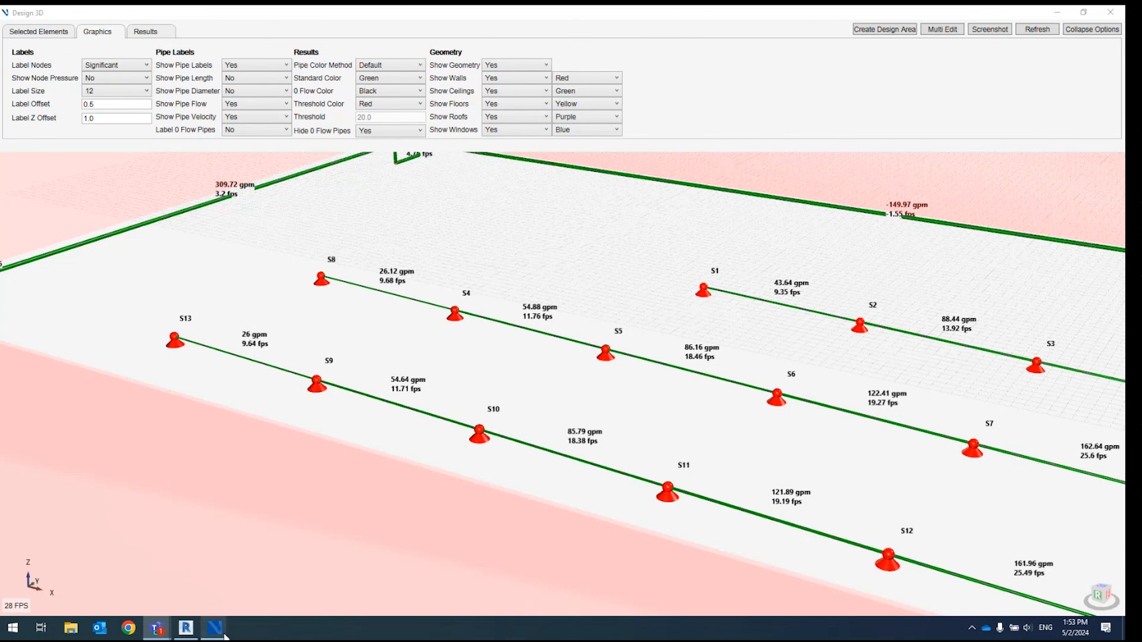
Switch to the maximized vCalc project window and set the pipe length of section 1 (SRC to UG1) to 350 ft.
mouse_move(221, 634)
left_click(182, 596)
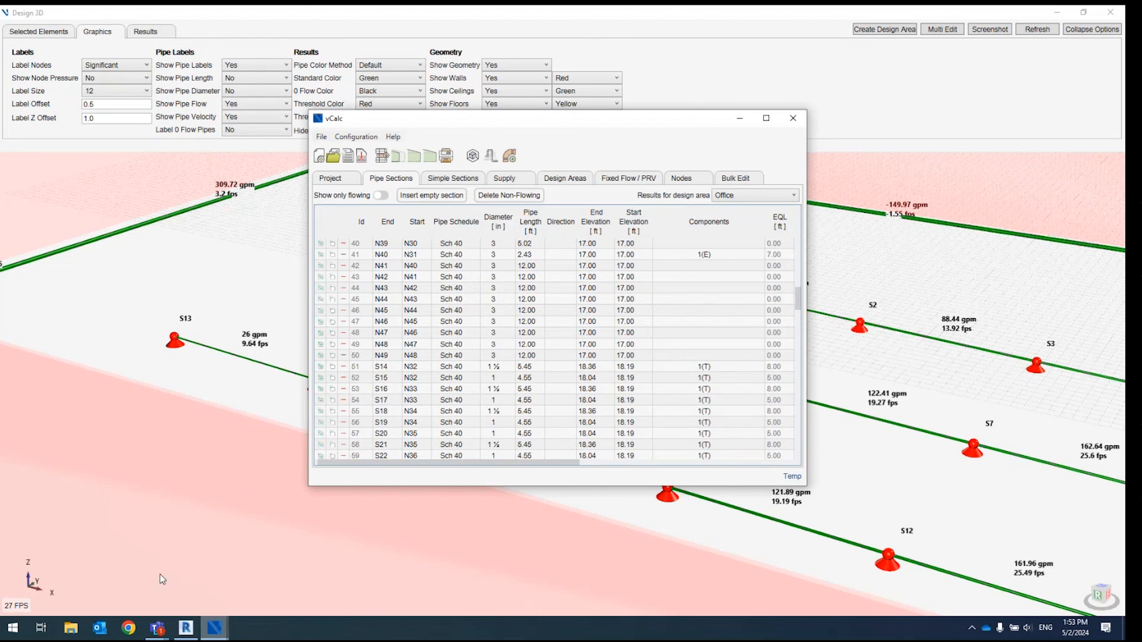
left_click(767, 118)
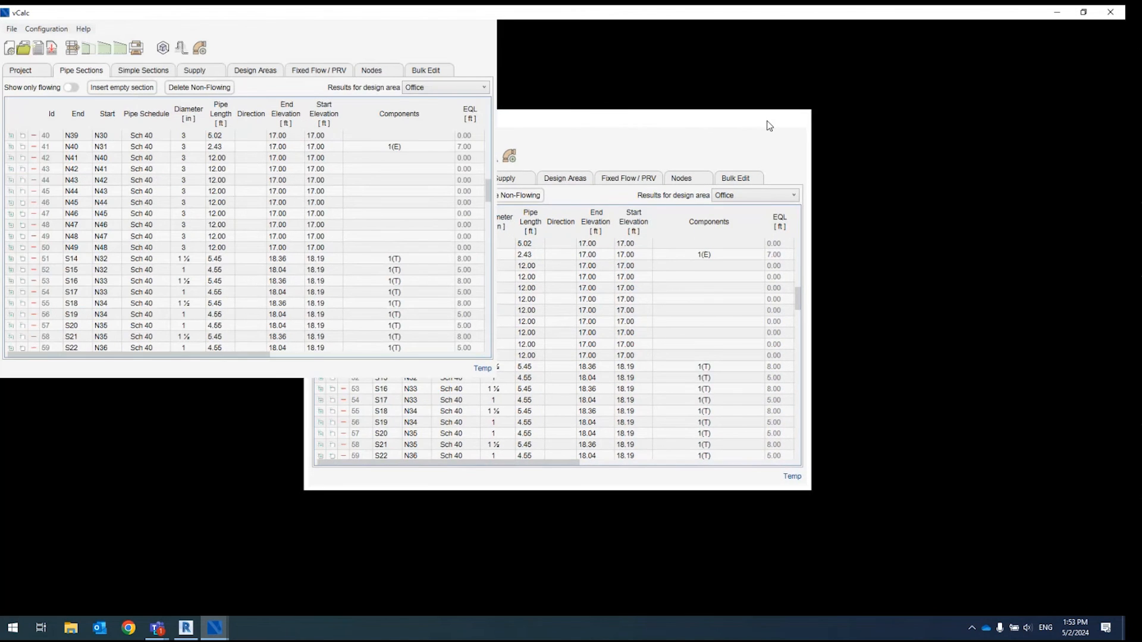
scroll(227, 184, "up", 13)
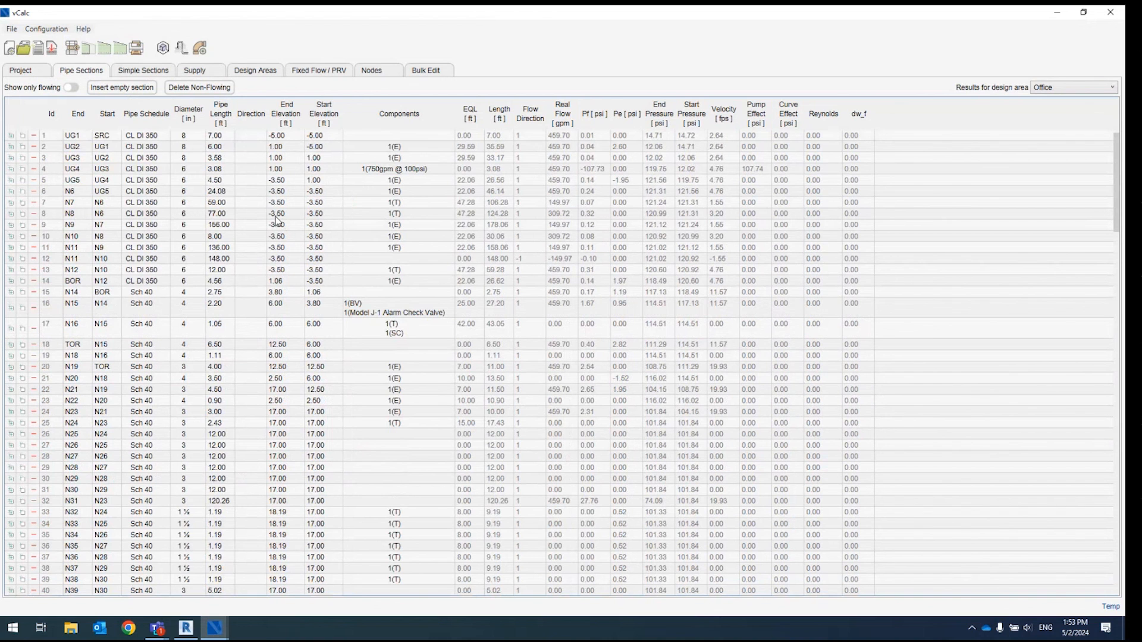
left_click(222, 137)
type("350")
key("Tab")
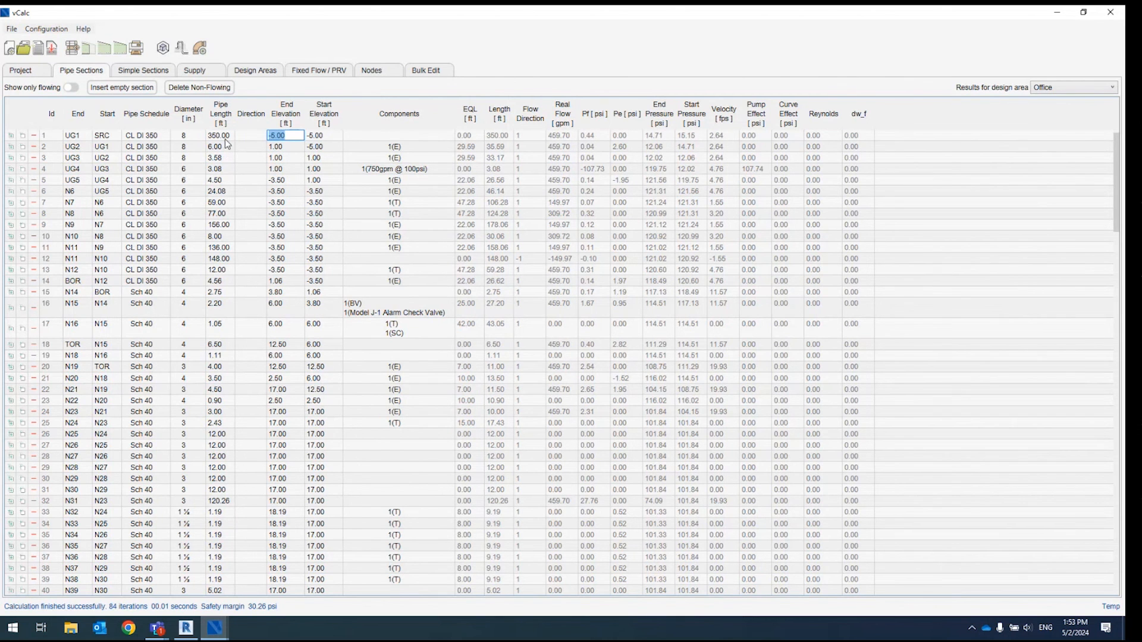
Add ten elbows to the components of pipe section 1 between SRC and UG1.
left_click(392, 135)
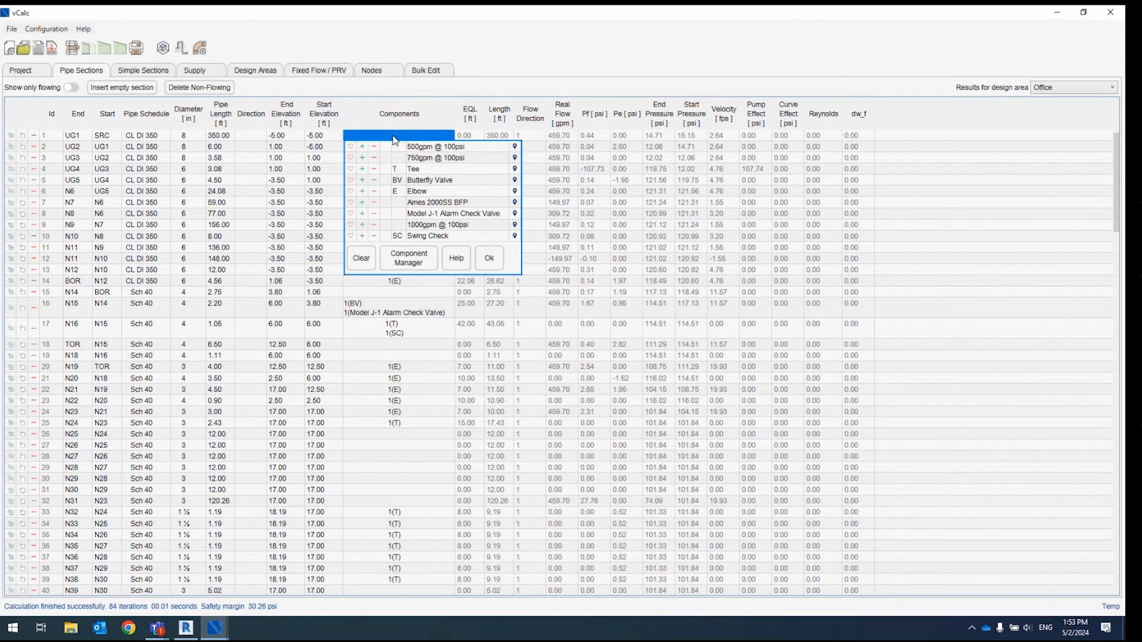
left_click(362, 191)
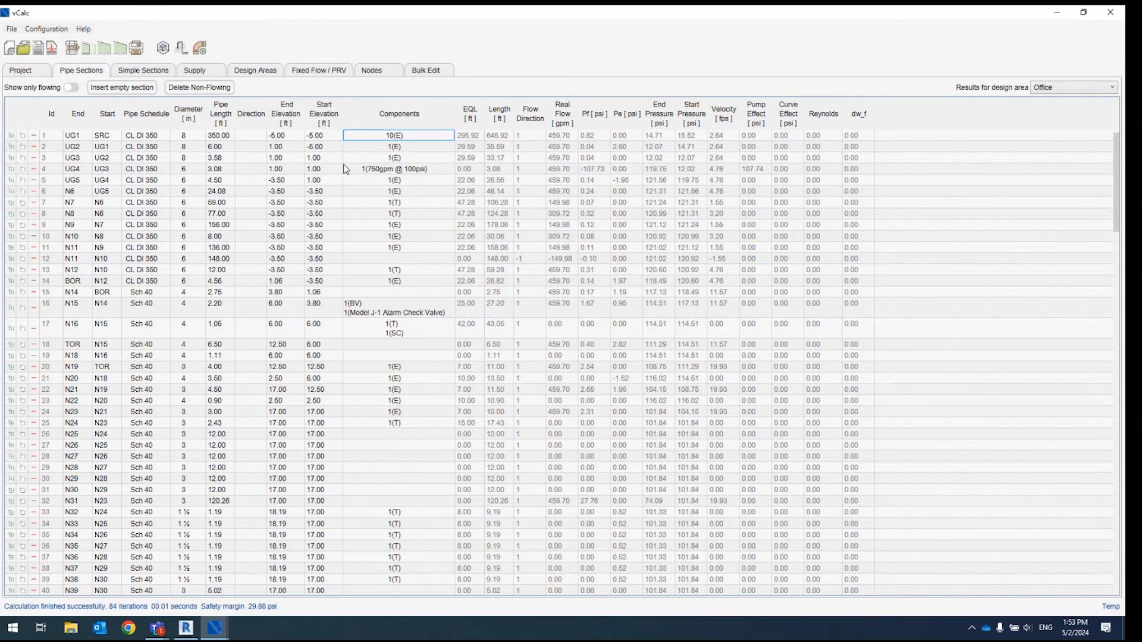
left_click(376, 137)
Return to the vCalc project window and generate the hydraulic calculation report with the summary sheet's existing print options.
left_click(193, 629)
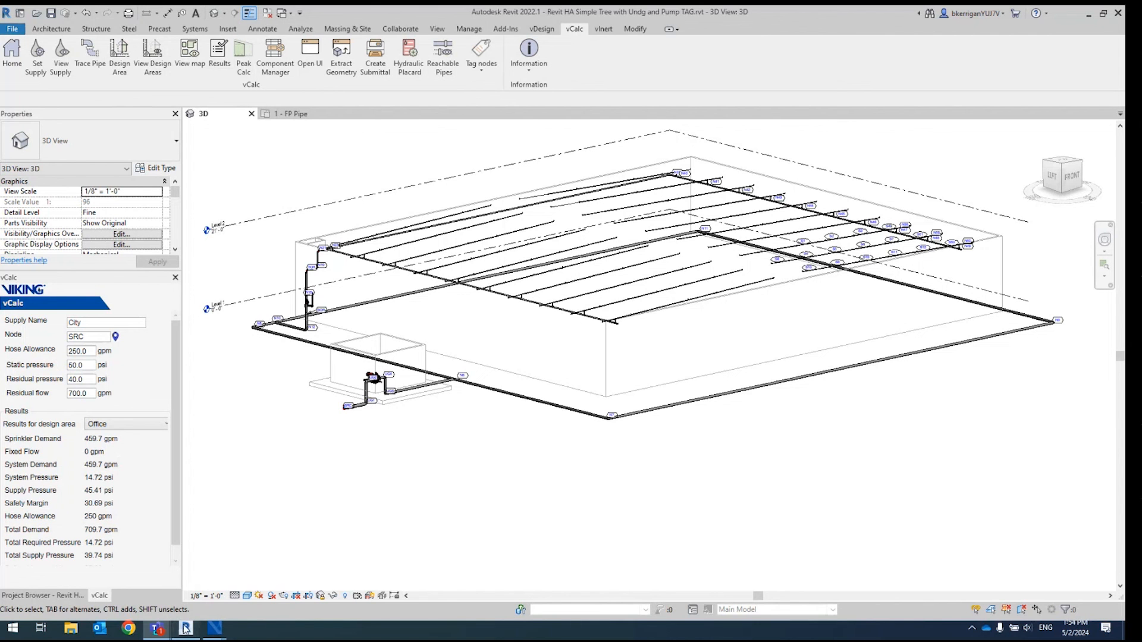
mouse_move(214, 635)
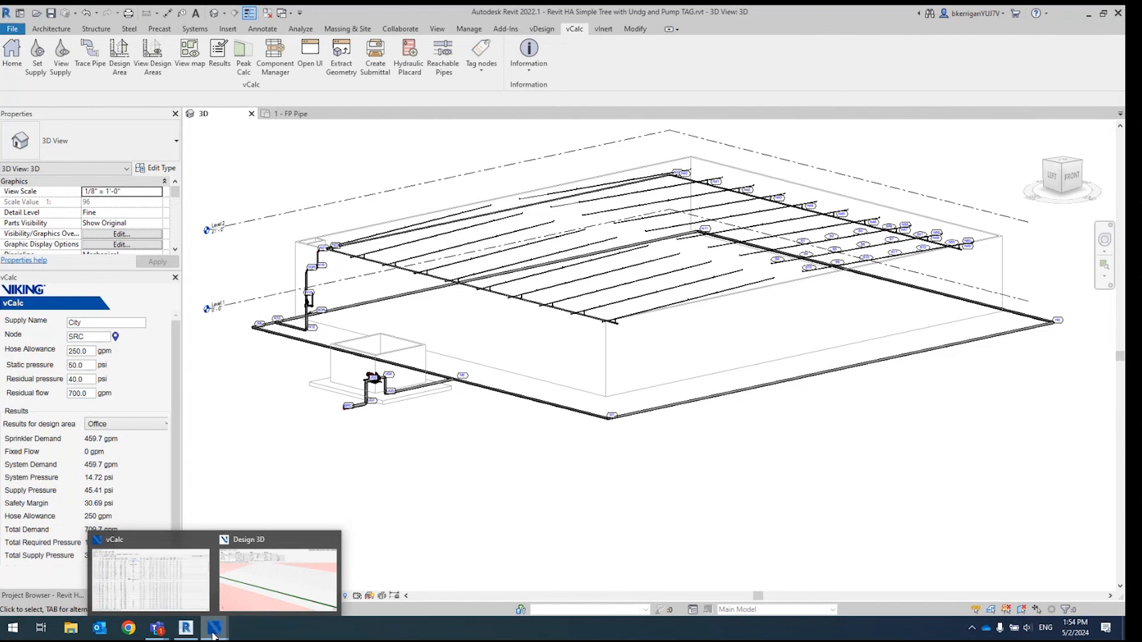
left_click(178, 577)
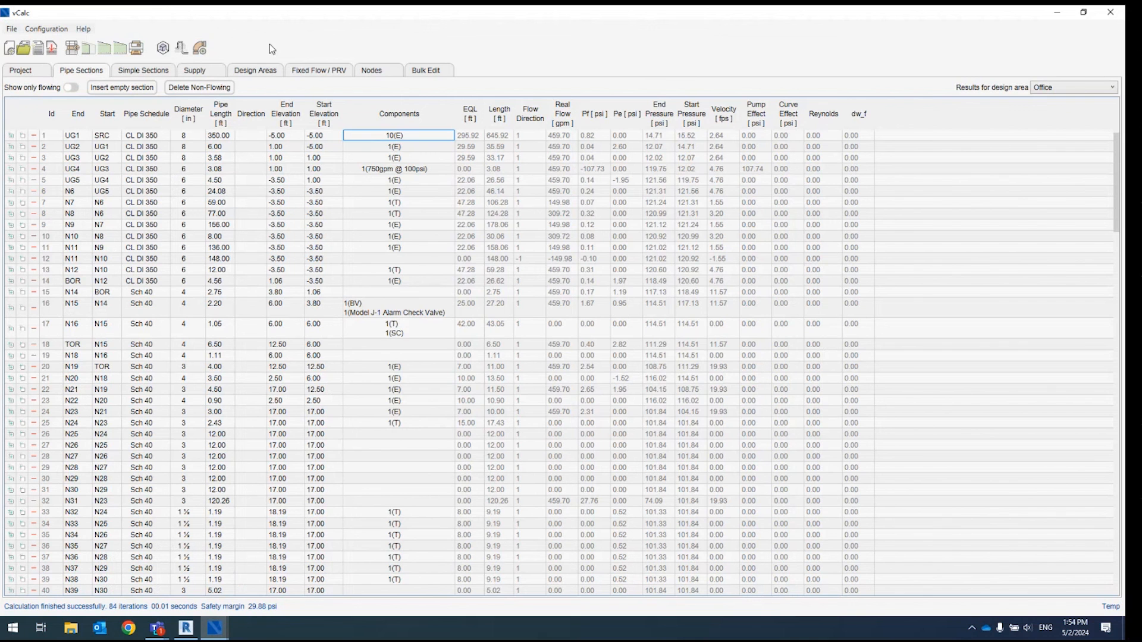
left_click(160, 50)
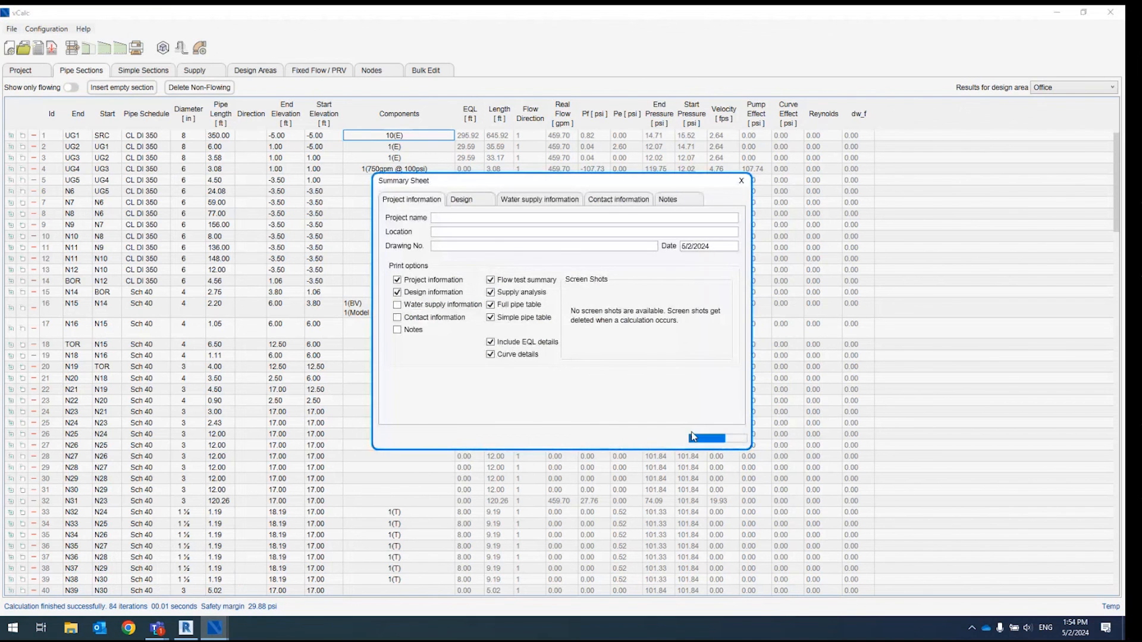
left_click(717, 439)
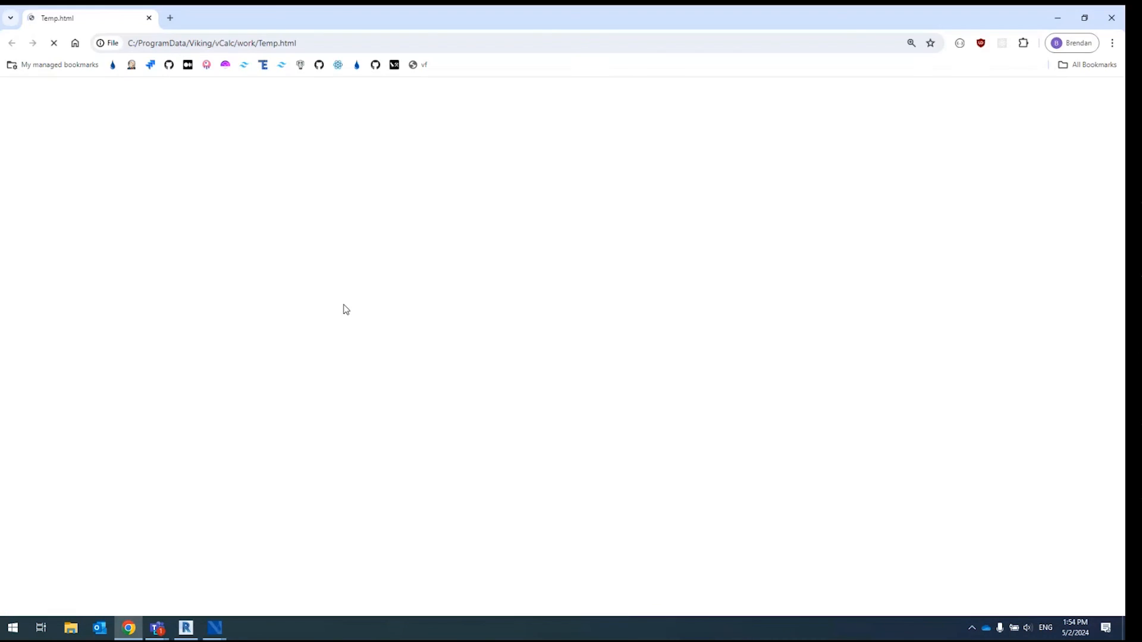
Examine the report's design area results and the velocities in the Simplified Pipe Table, and switch back to Revit.
scroll(340, 307, "down", 12)
scroll(338, 303, "down", 20)
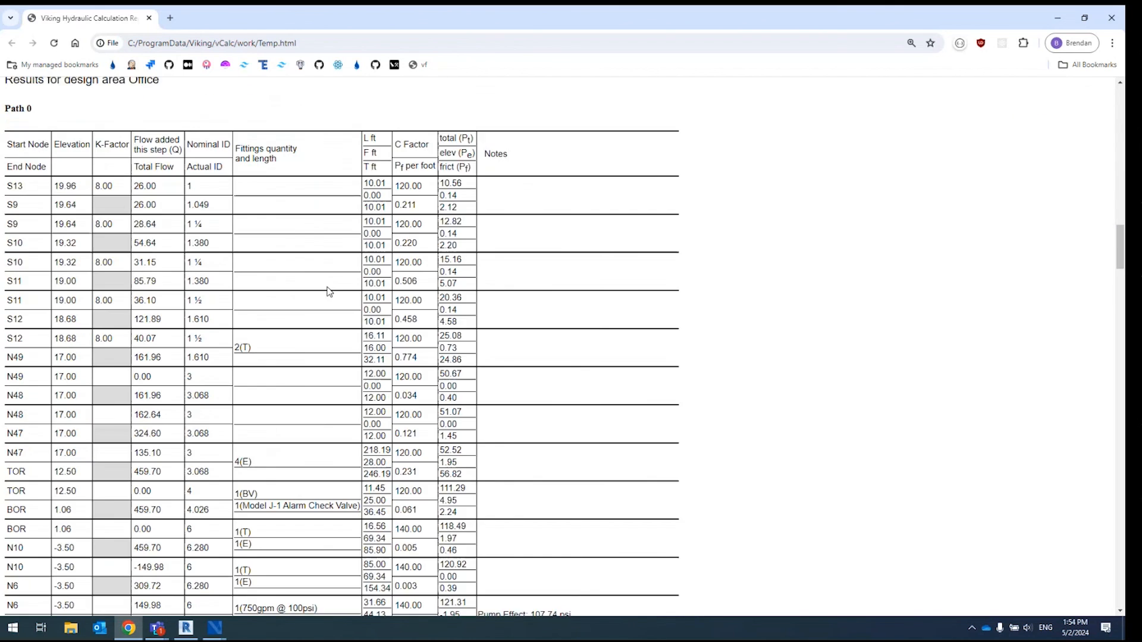
scroll(332, 285, "up", 2)
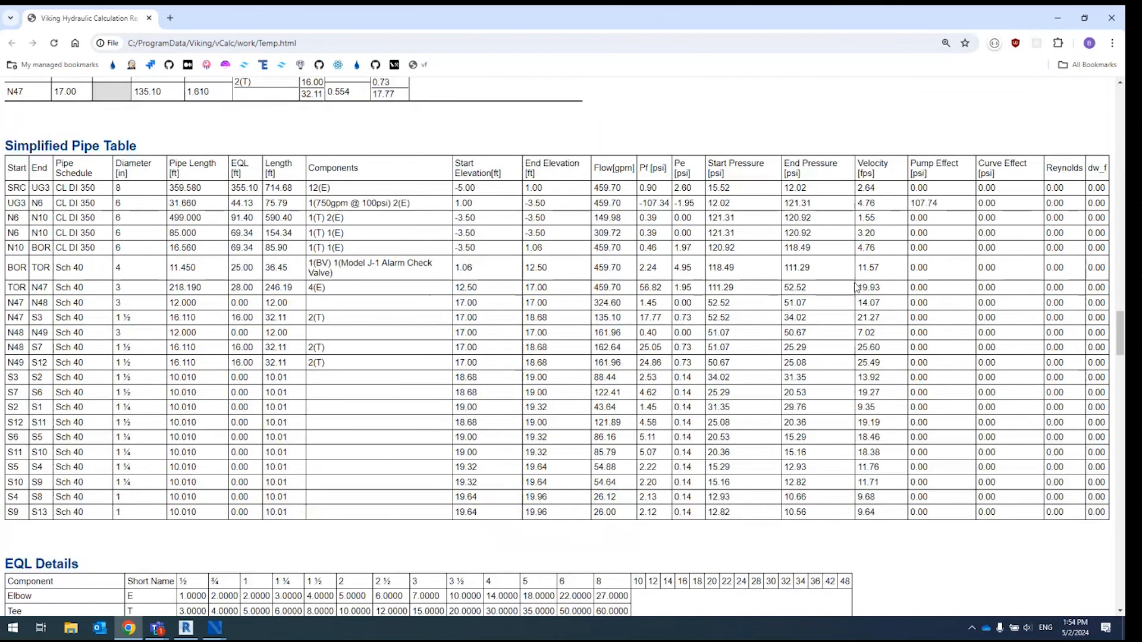
left_click_drag(863, 163, 879, 174)
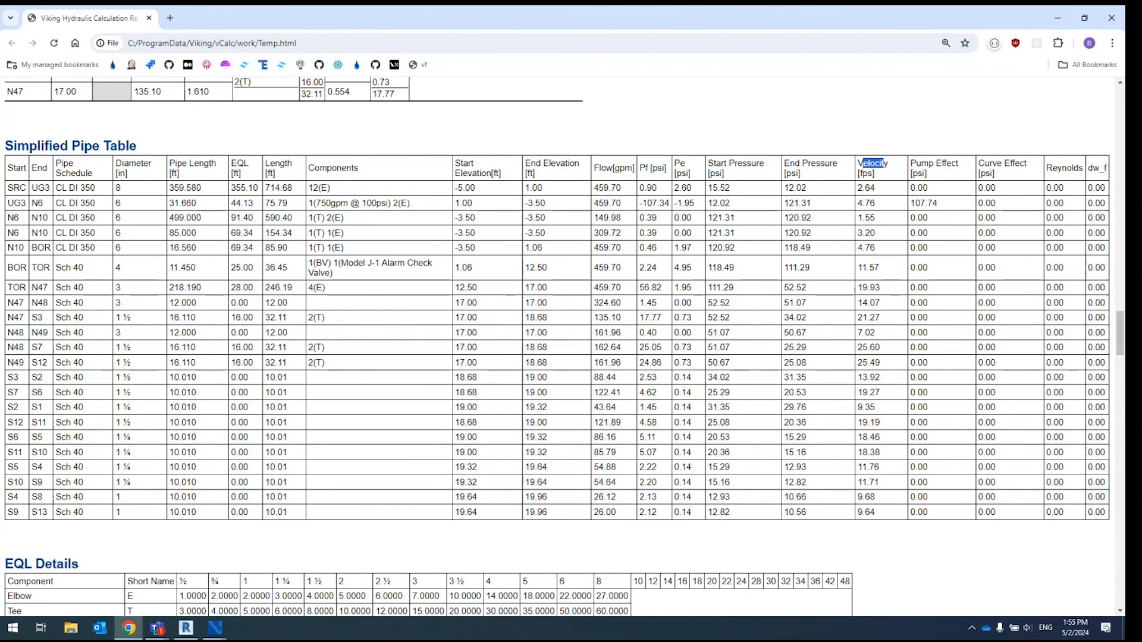
left_click(189, 637)
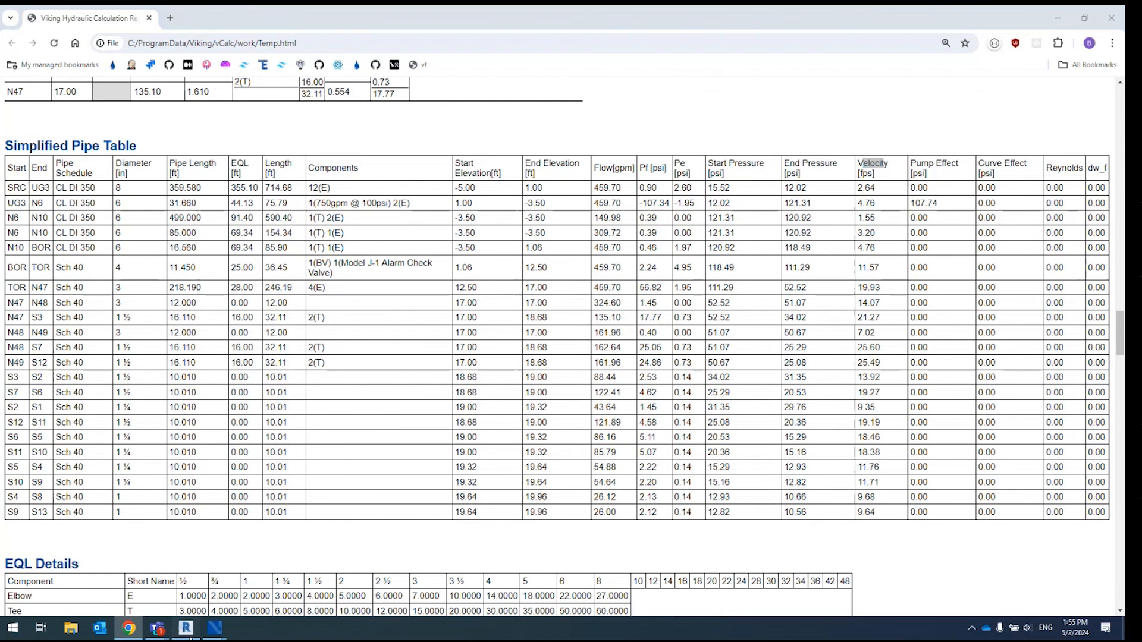
Select the rigid coupling that joins the riser nipple to the 3" main for inspection.
scroll(571, 285, "up", 10)
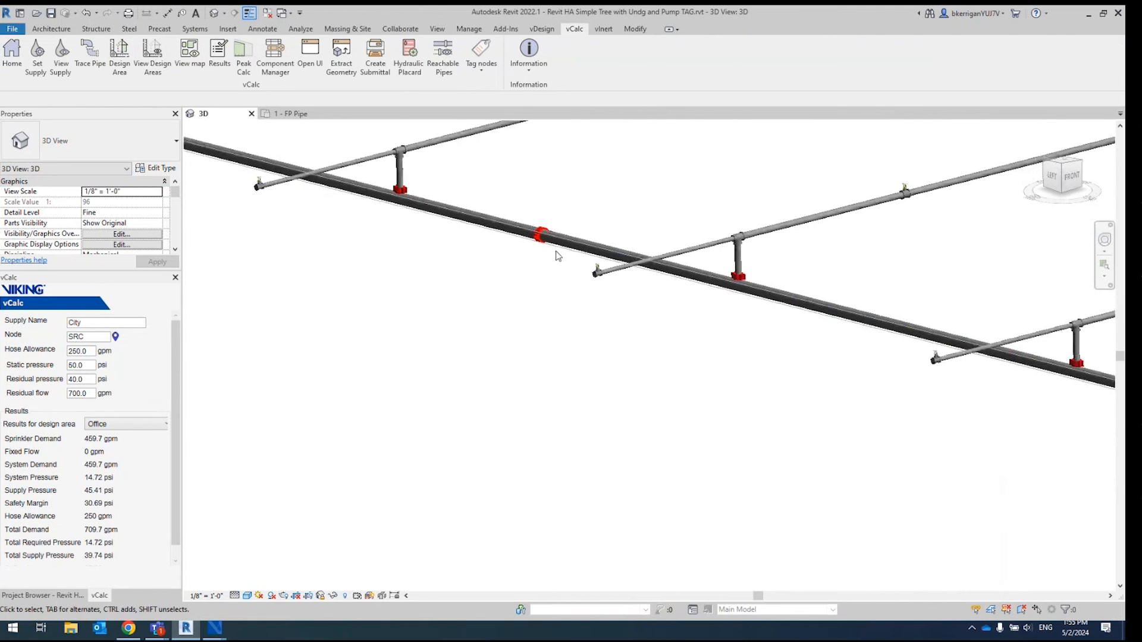
left_click(560, 243)
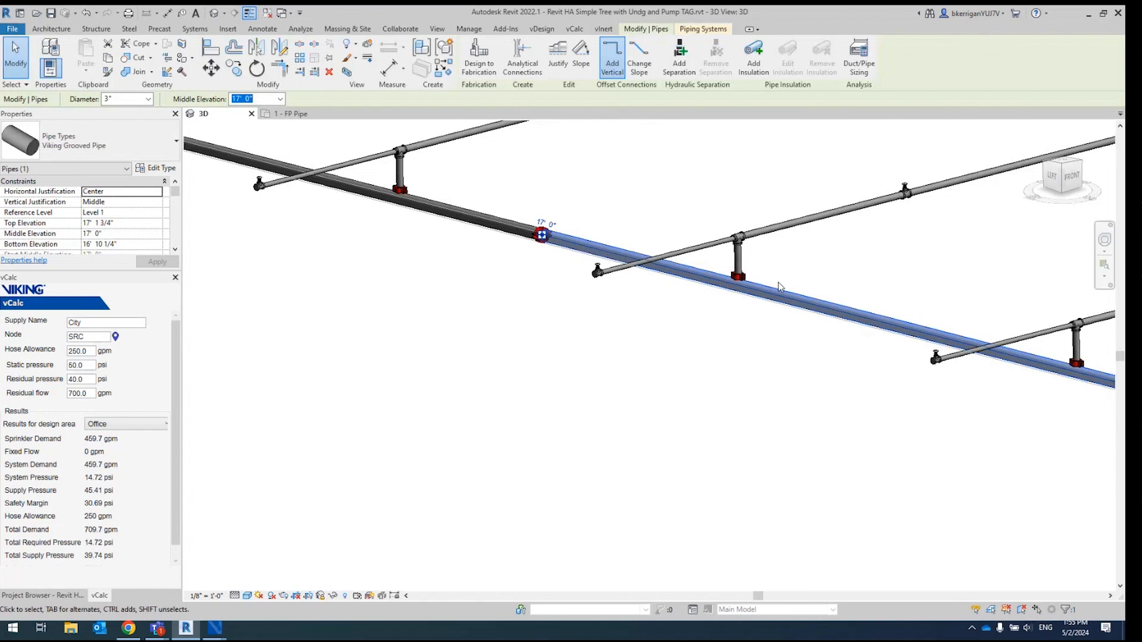
scroll(773, 286, "up", 5)
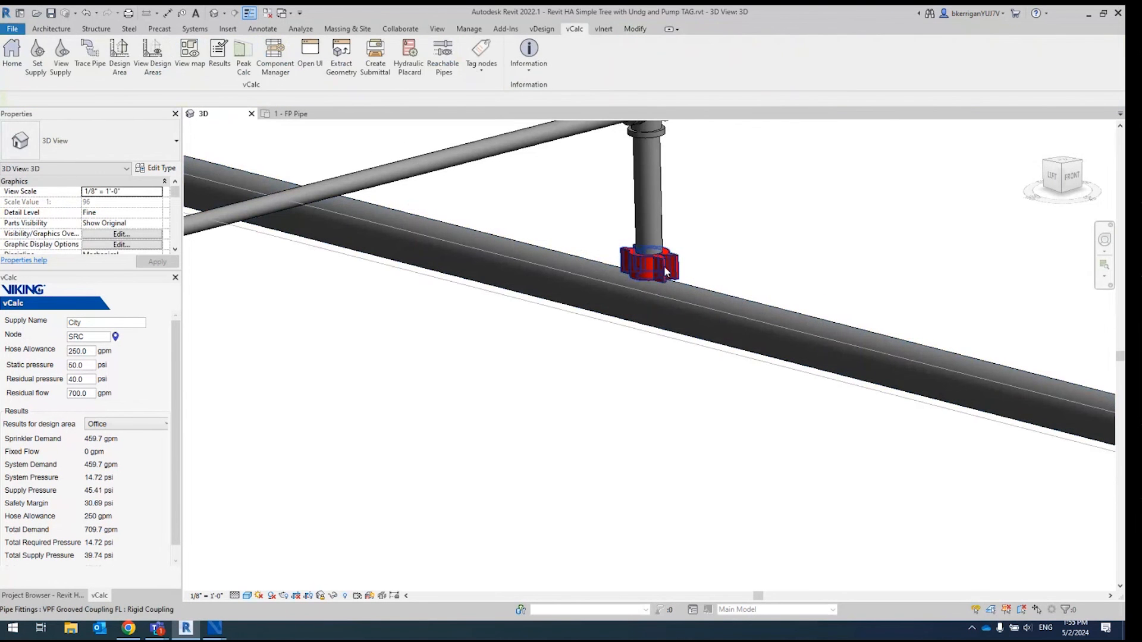
left_click(658, 271)
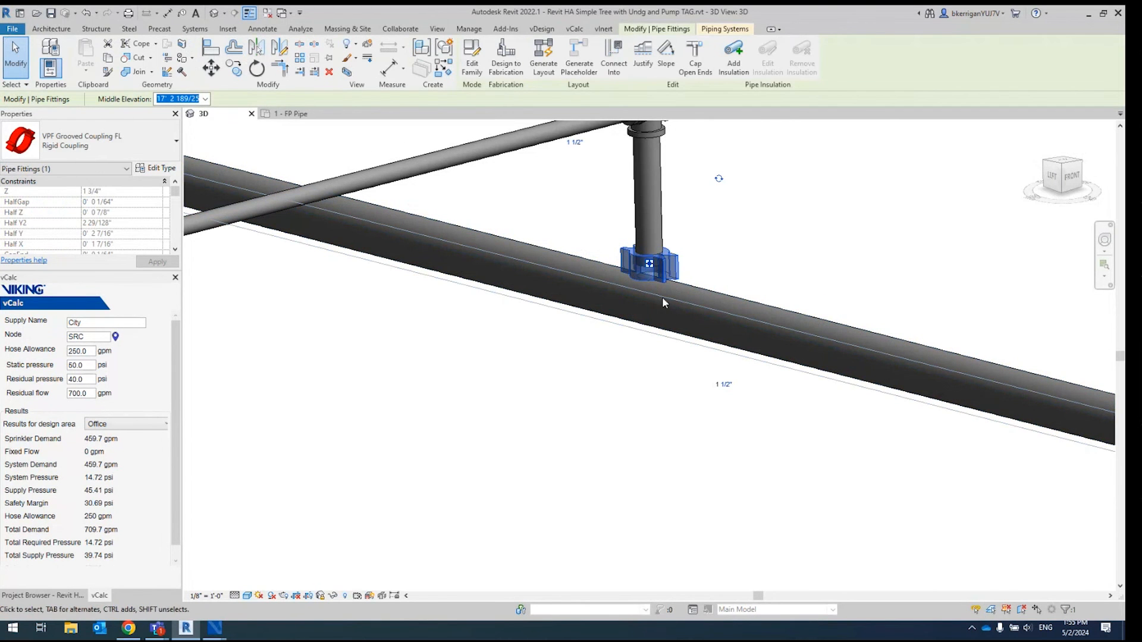
Unlock the 3D view, dismiss the save reminder without saving, and keep the rigid coupling selected.
left_click(322, 597)
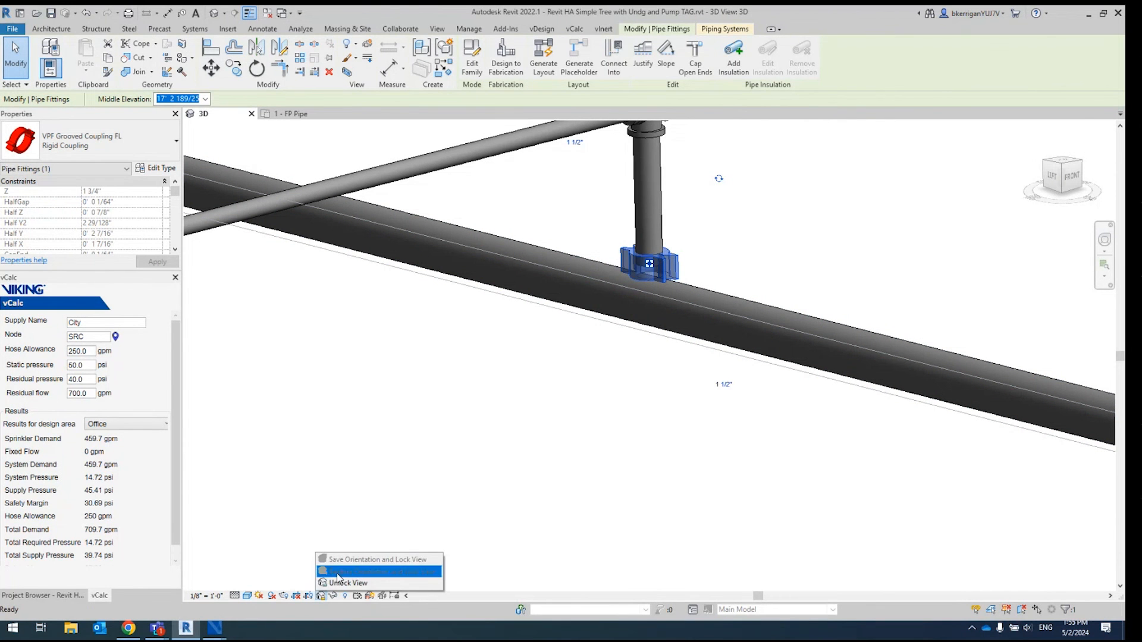
left_click(338, 583)
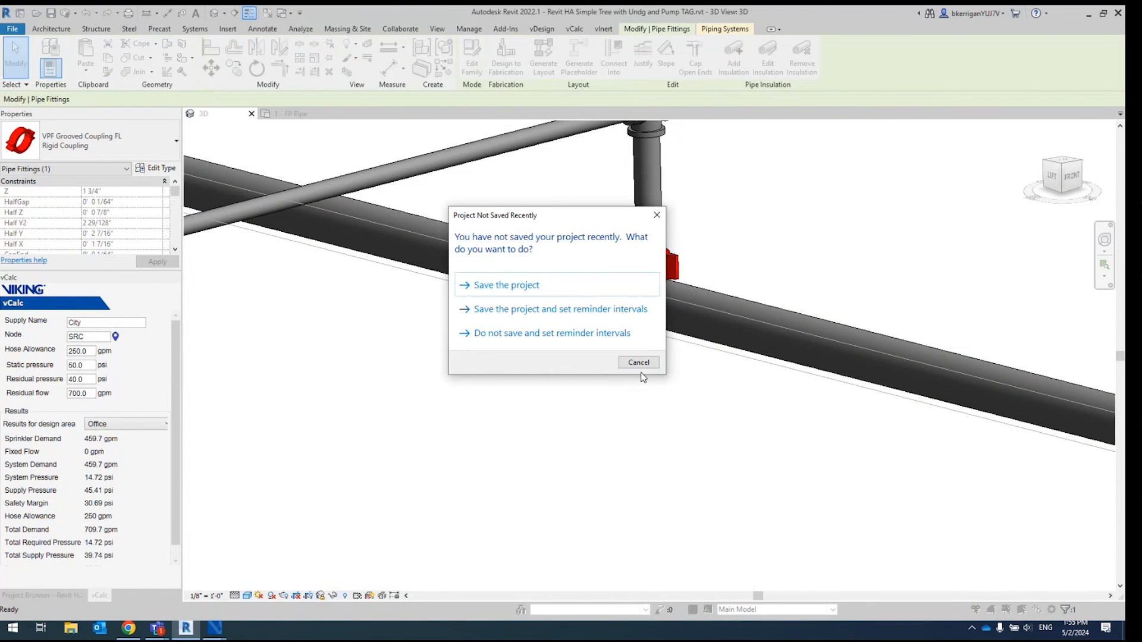
left_click(642, 364)
left_click(650, 362)
left_click(657, 271)
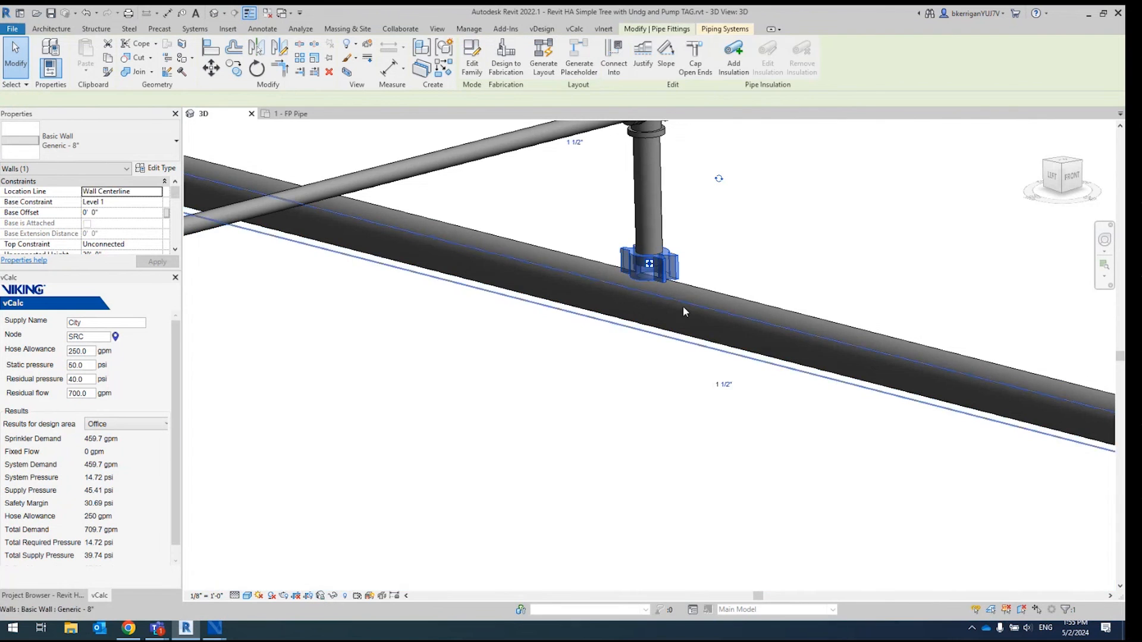
Examine the selected rigid coupling's connection to the main from the side.
middle_click_drag(708, 347, 732, 243, "shift")
scroll(573, 299, "up", 5)
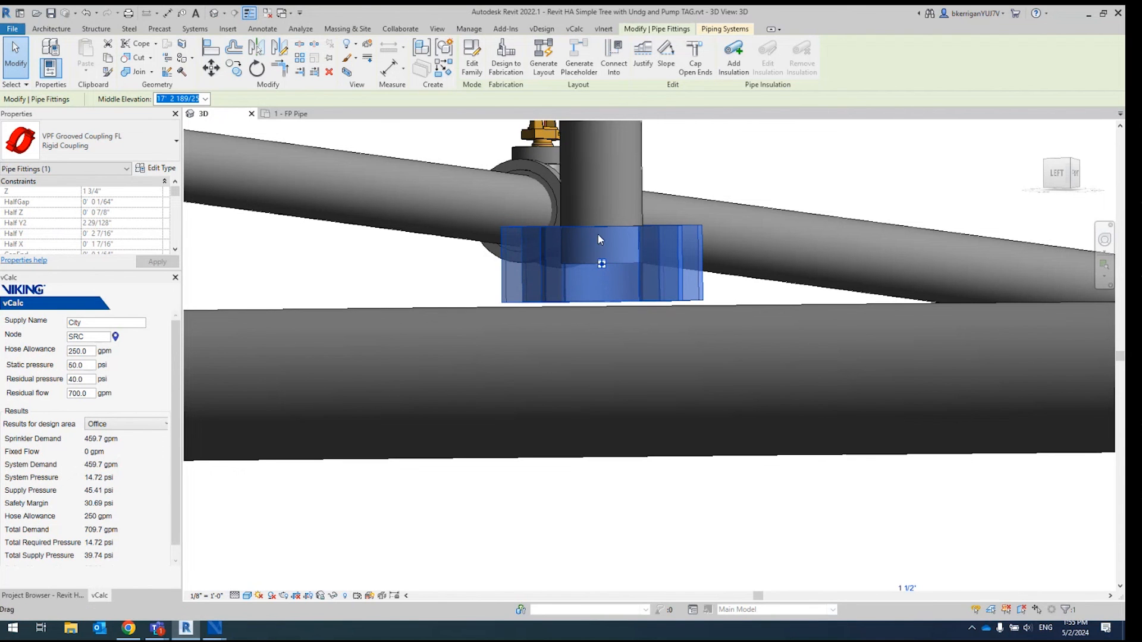
scroll(598, 234, "down", 5)
scroll(584, 188, "down", 5)
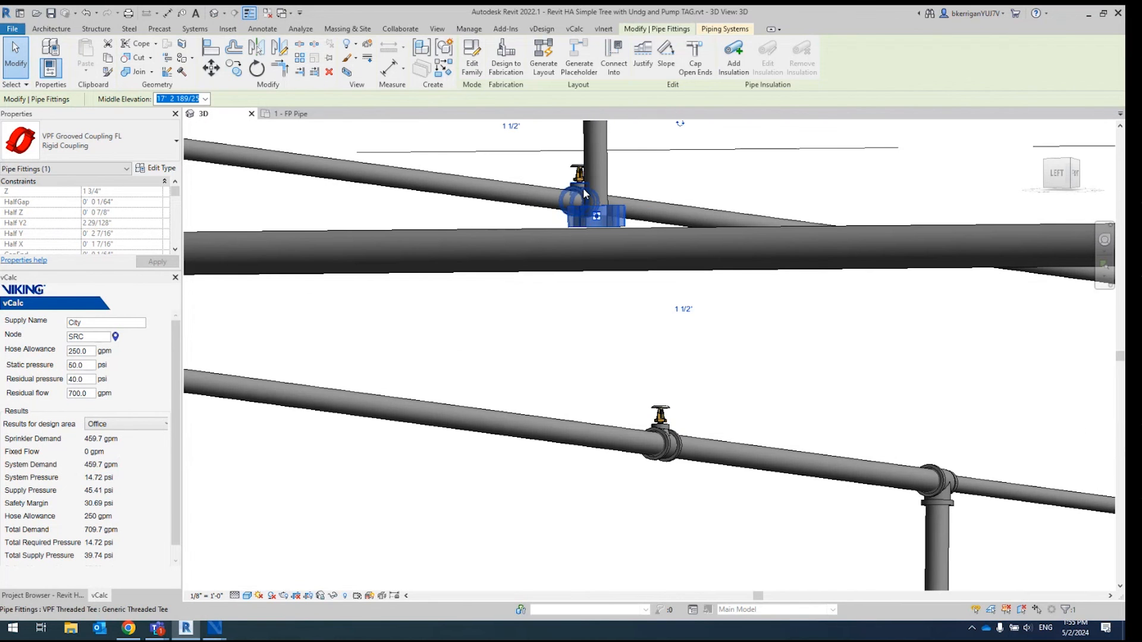
scroll(326, 345, "down", 2)
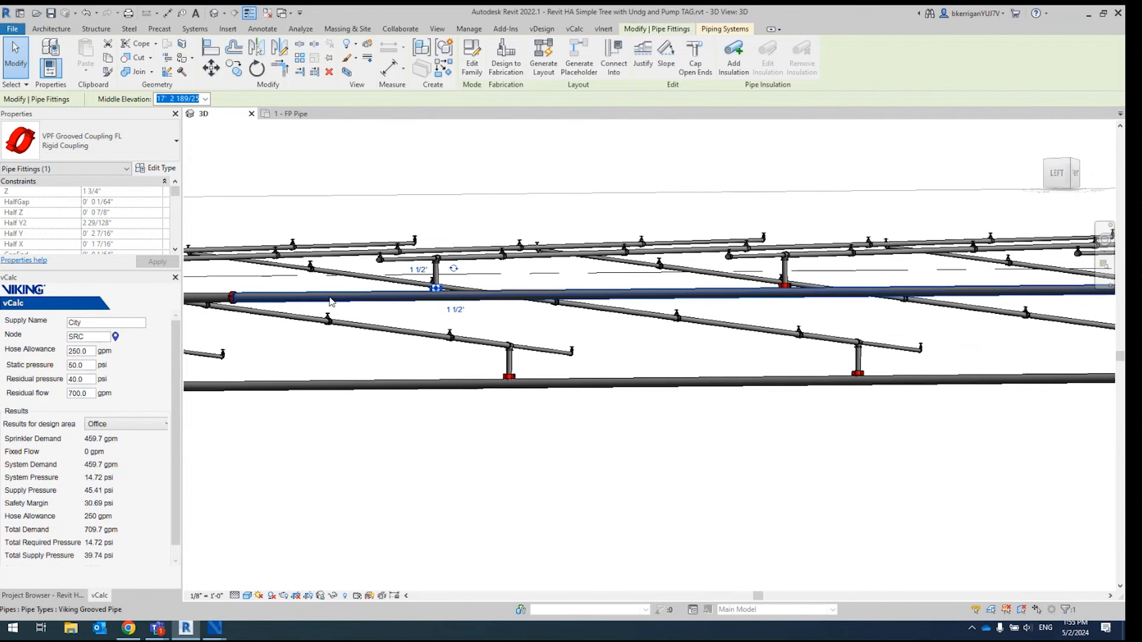
Select the 3" grooved main and extend the selection to its whole connected pipe network to check connectivity.
left_click(331, 302)
middle_click_drag(316, 387, 597, 398, "shift")
scroll(287, 442, "down", 5)
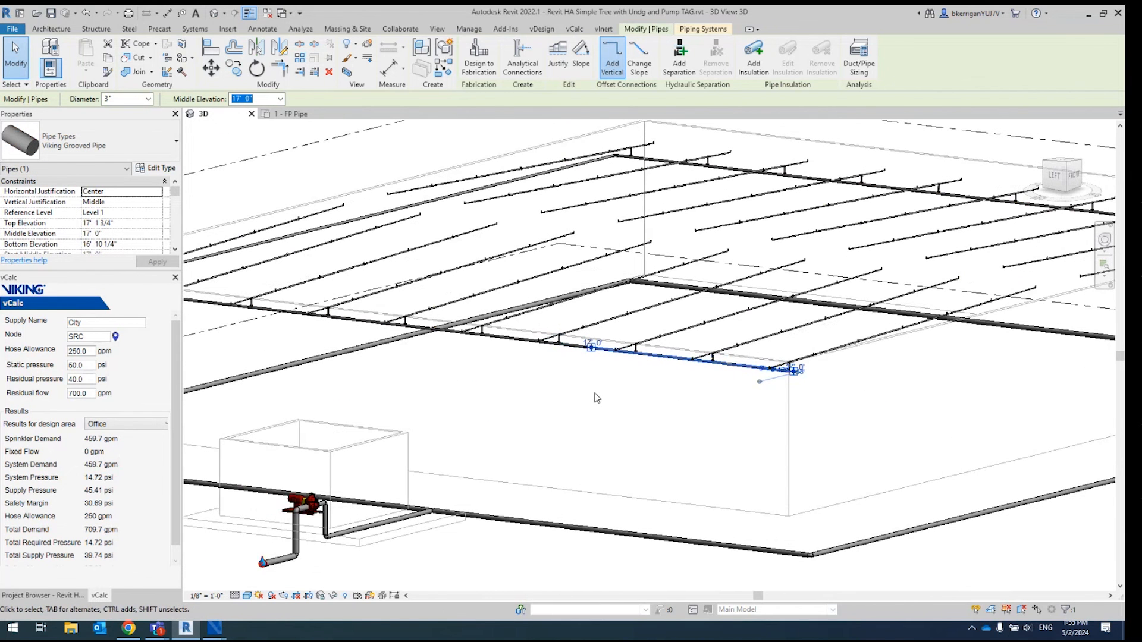
key("Tab")
left_click(661, 357)
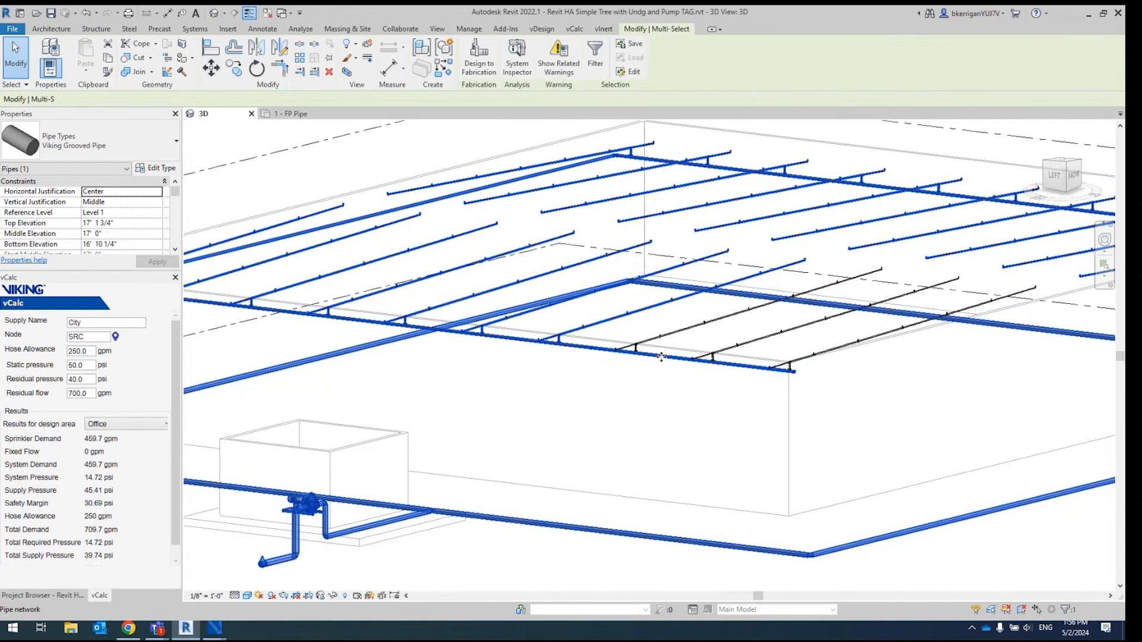
middle_click_drag(598, 427, 571, 439)
Clear the network selection and inspect the rigid coupling between a riser nipple and the main up close.
scroll(517, 385, "up", 6)
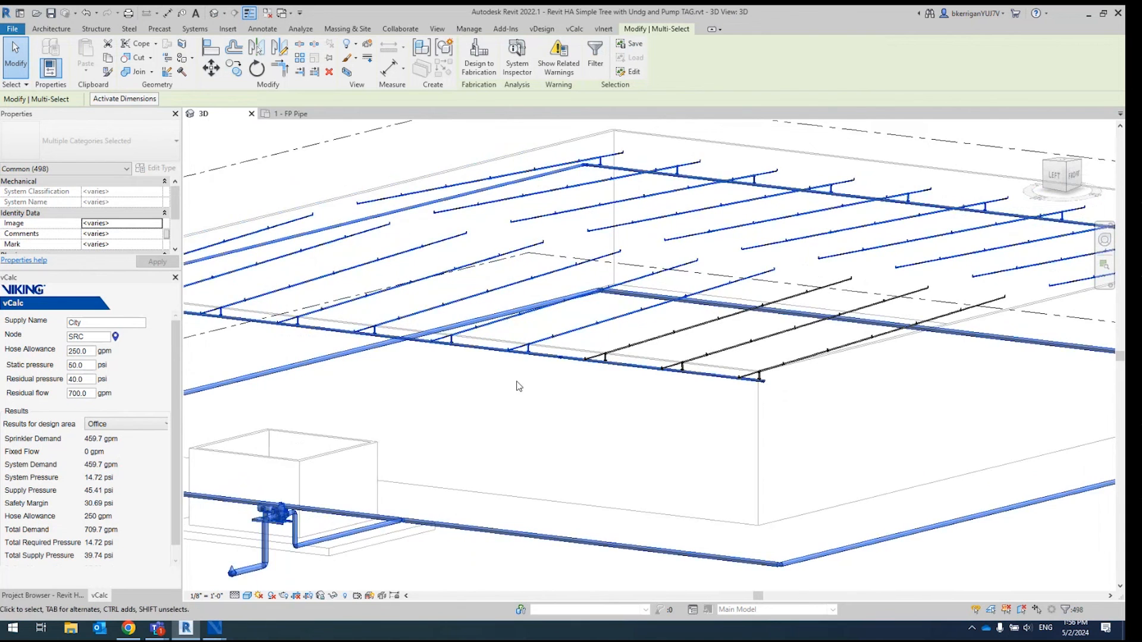
scroll(582, 345, "up", 8)
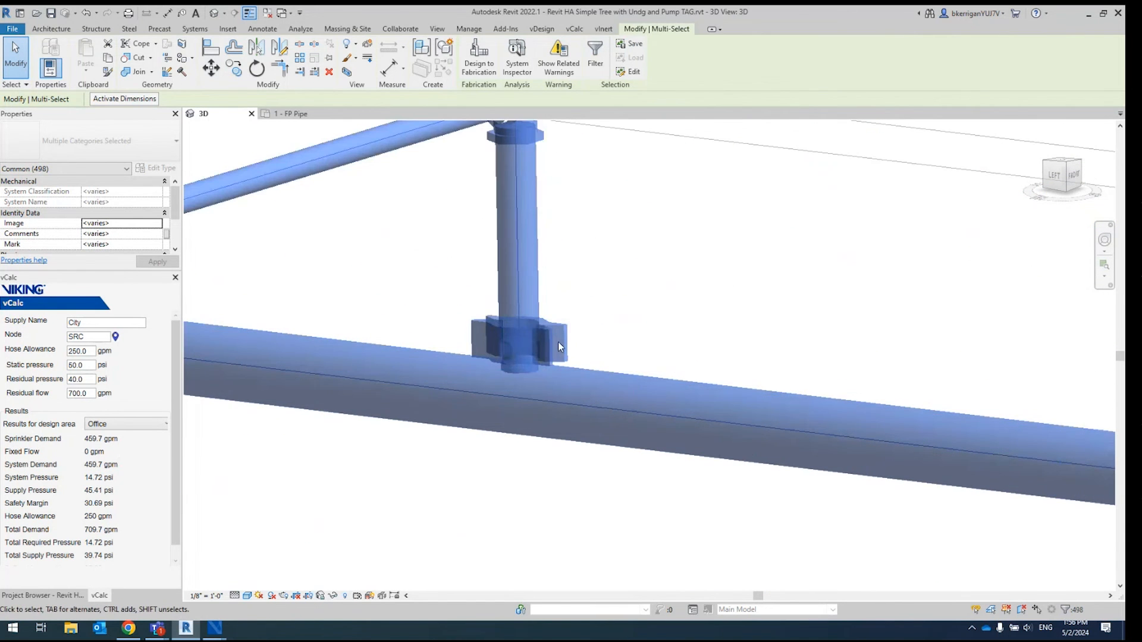
key("Escape")
left_click(544, 347)
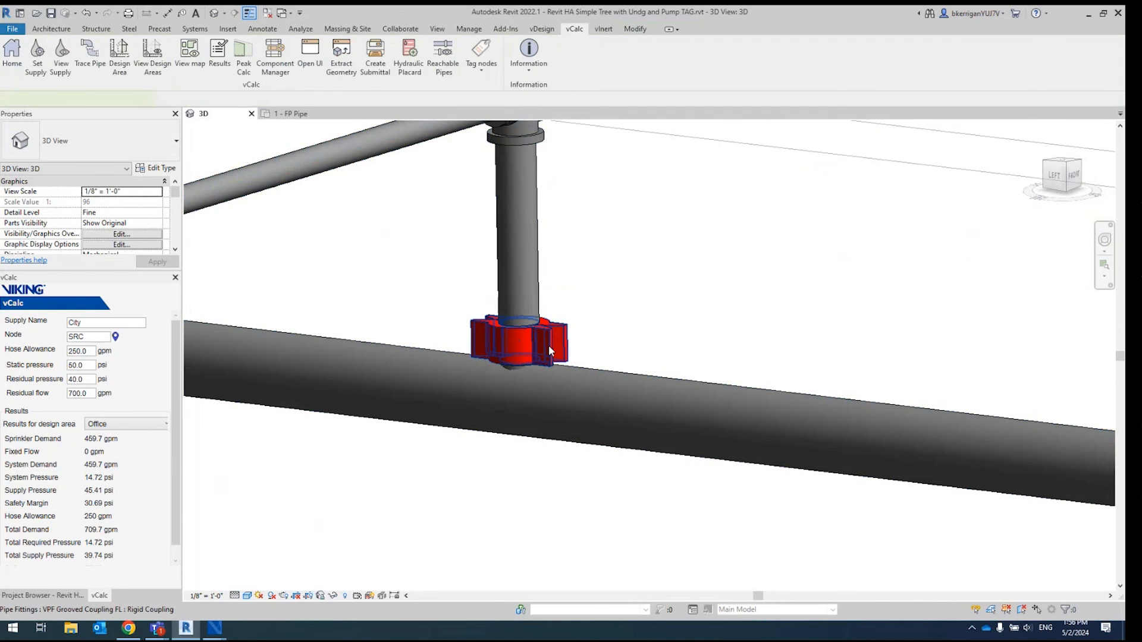
scroll(524, 357, "up", 4)
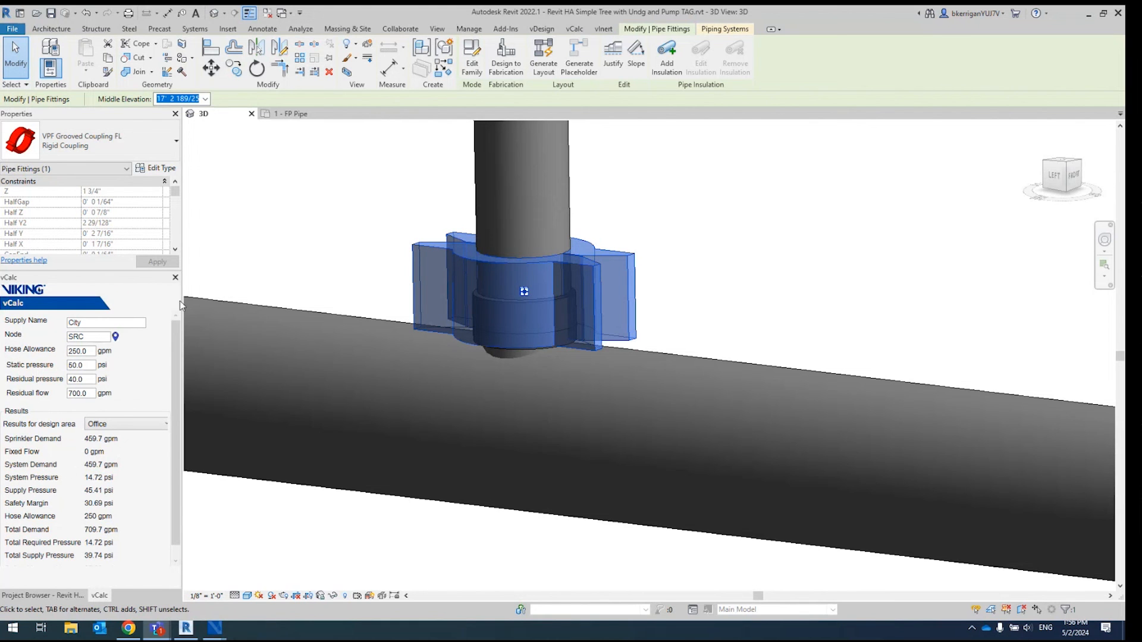
Switch to vCalc's Design 3D window, close it, and bring up the vCalc project window.
mouse_move(222, 623)
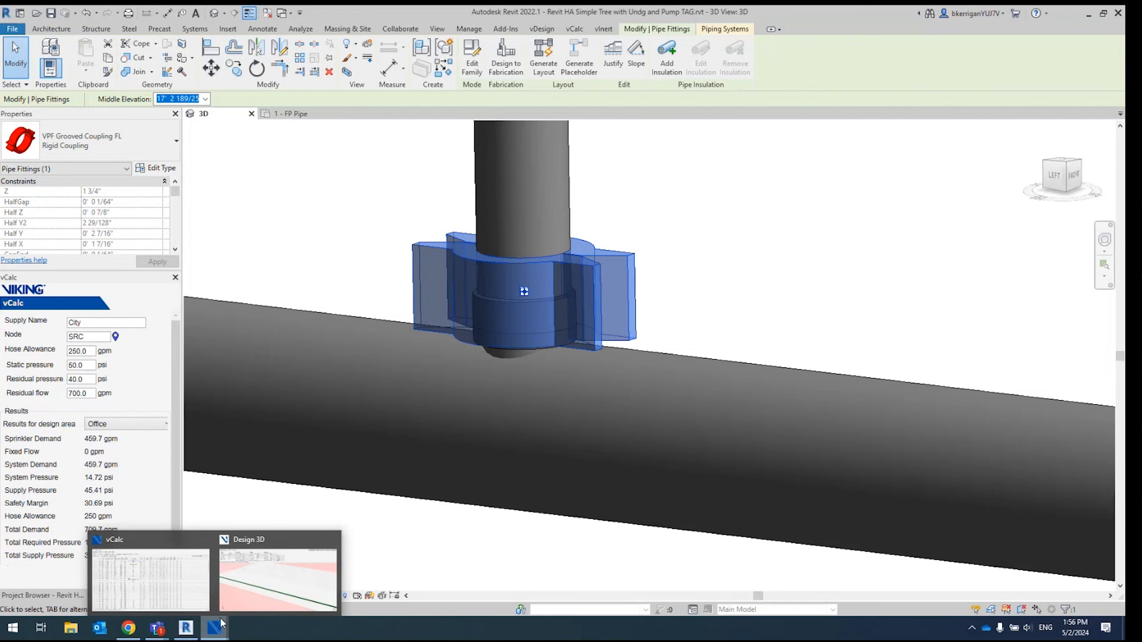
left_click(274, 580)
left_click(1111, 13)
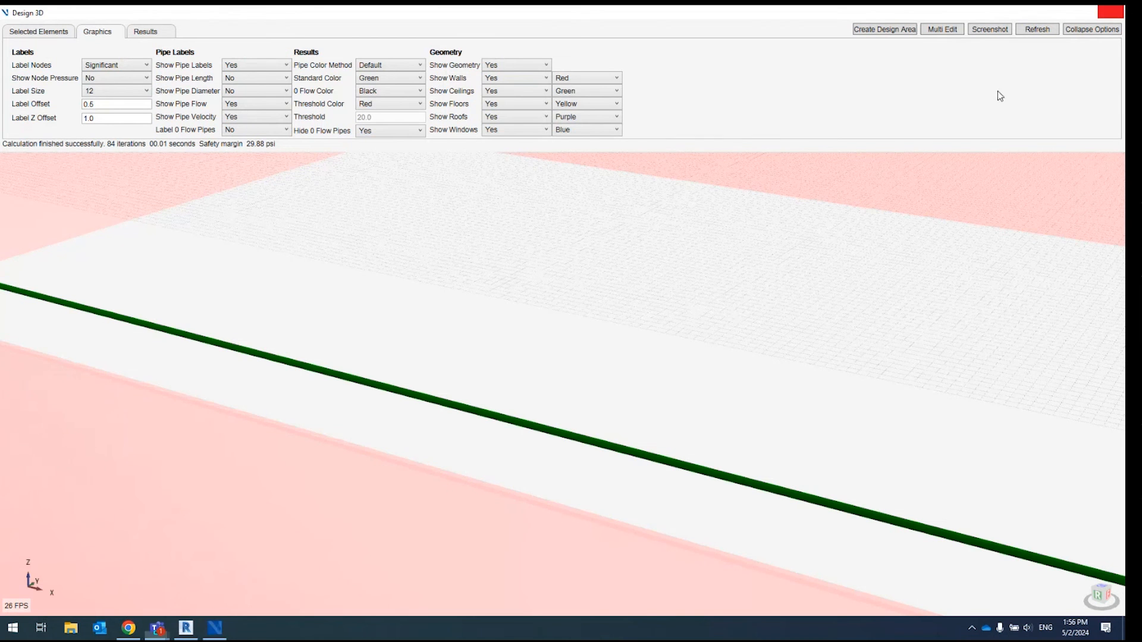
left_click(215, 628)
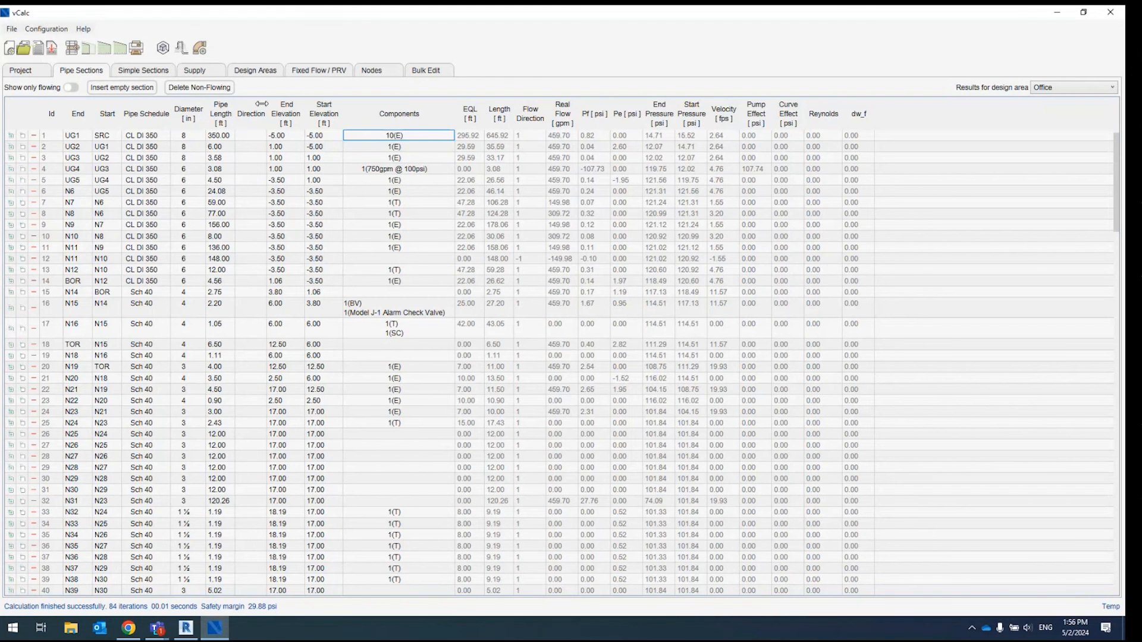
Review the supply graph and the project's calculation type, ending on the supply data.
left_click(196, 72)
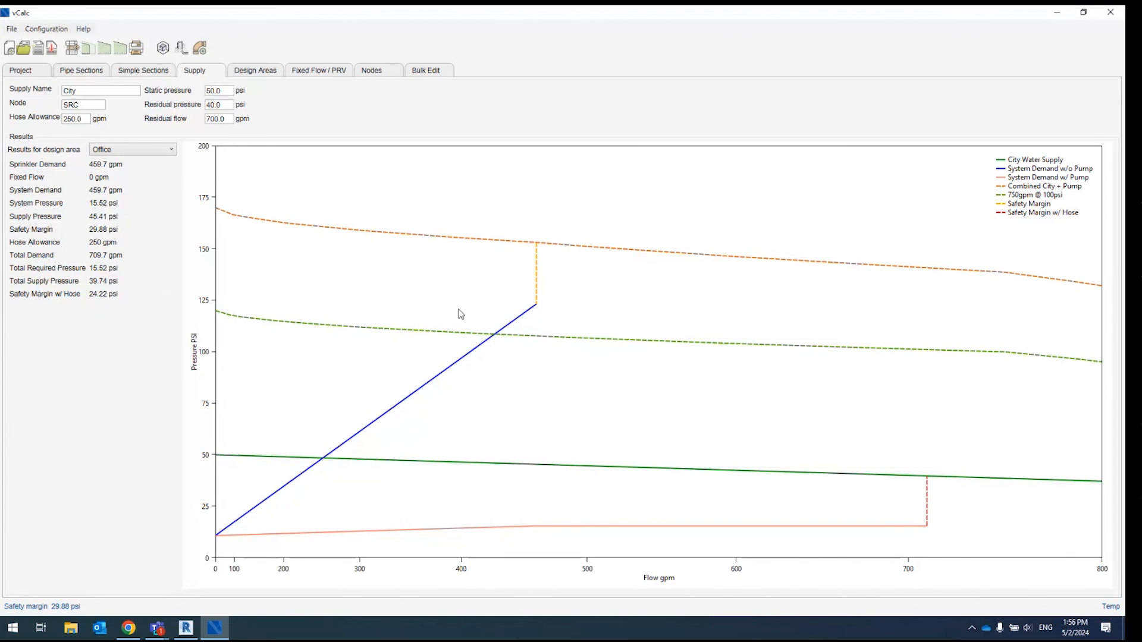
left_click(18, 73)
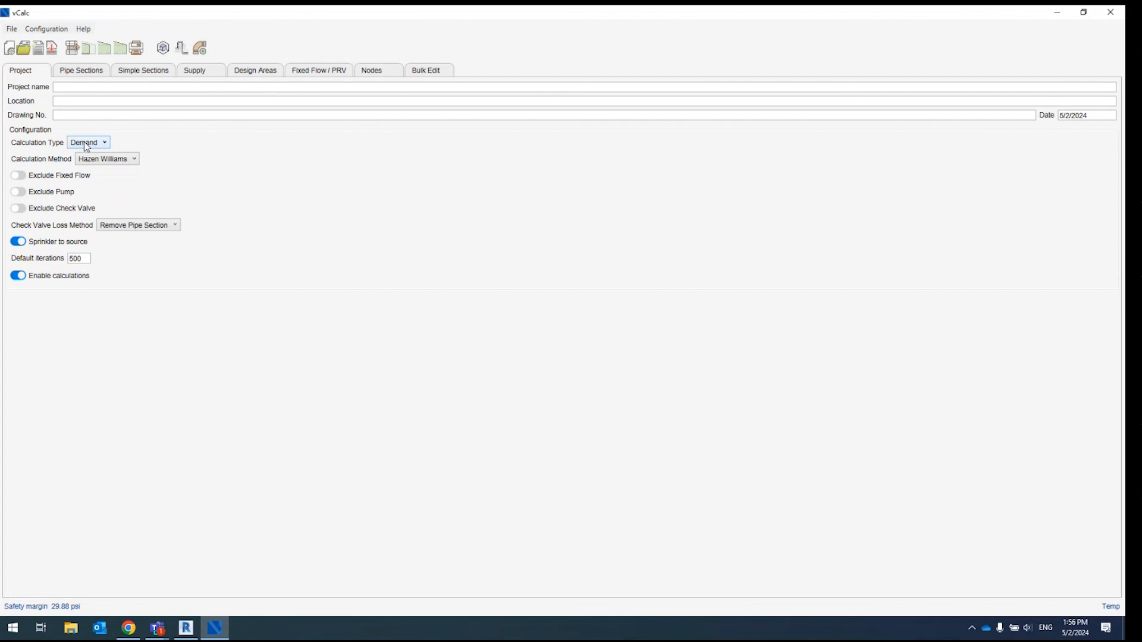
left_click(201, 73)
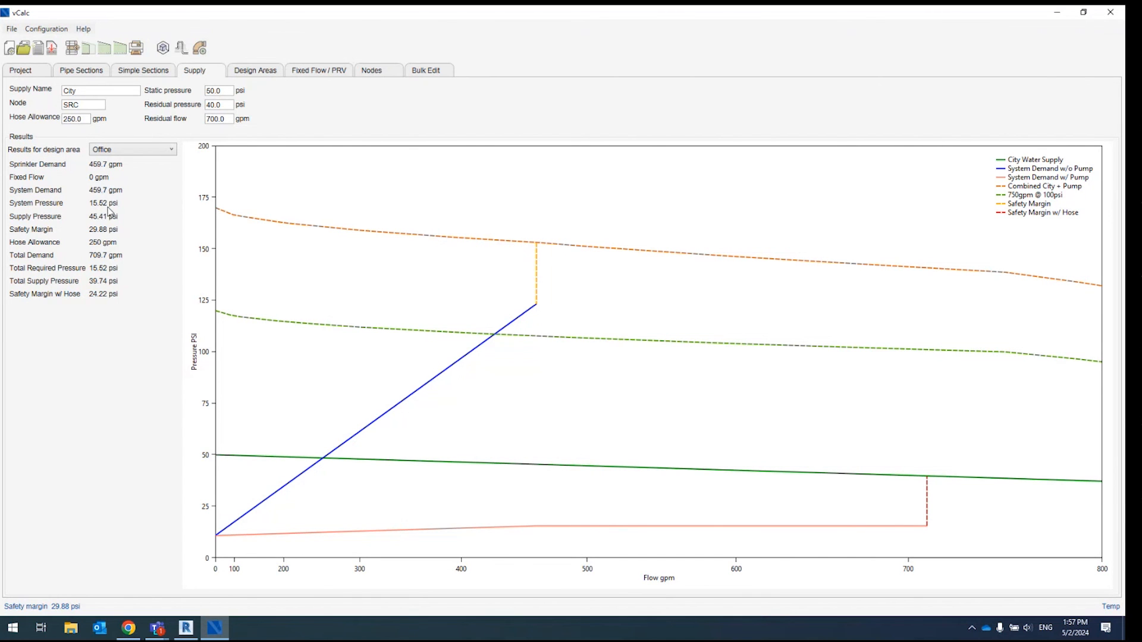
Set the City supply's residual pressure to 2 psi and its static pressure to 4 psi.
left_click_drag(230, 91, 210, 107)
type("2")
key("shift+Tab")
type("4")
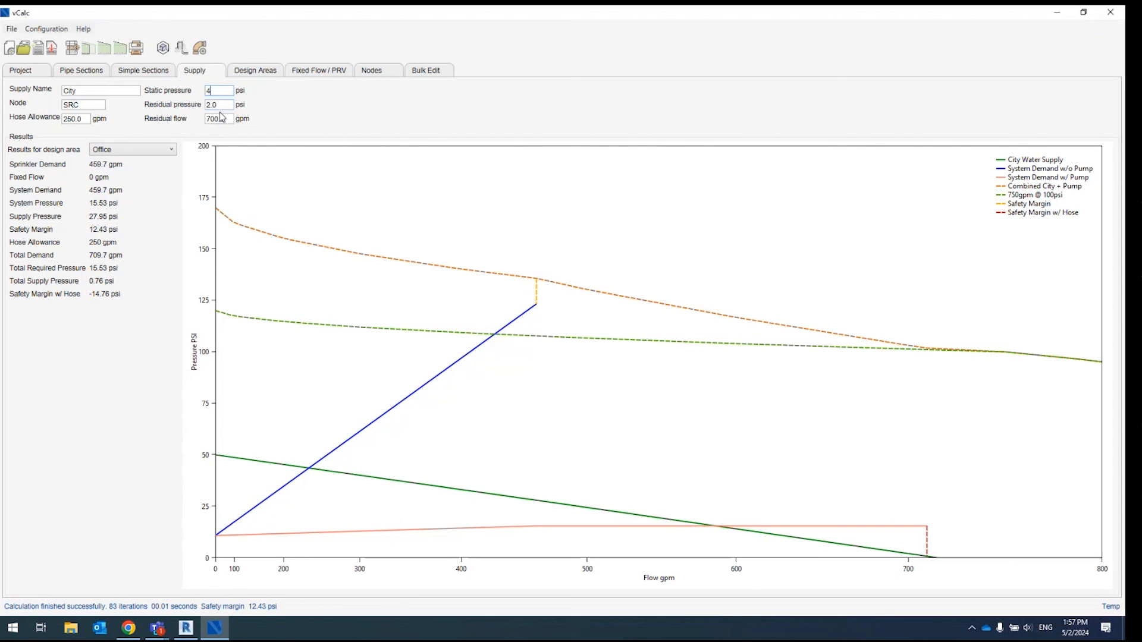
key("Tab")
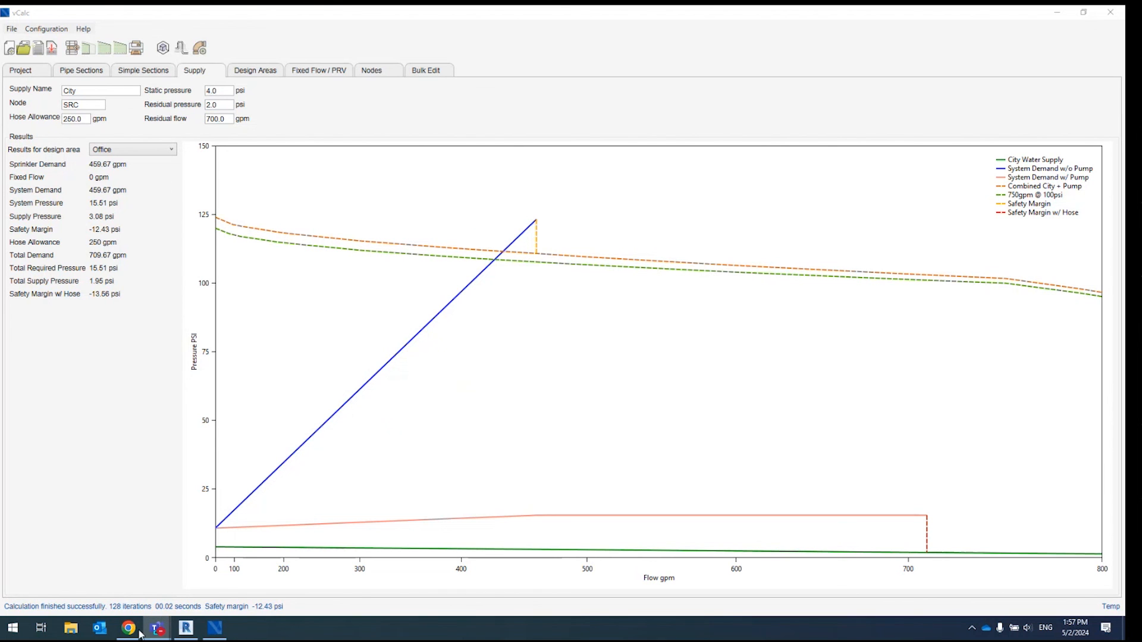
Switch to Chrome, load vikingcorp.com, and open the Viking Tools for Revit page.
mouse_move(128, 635)
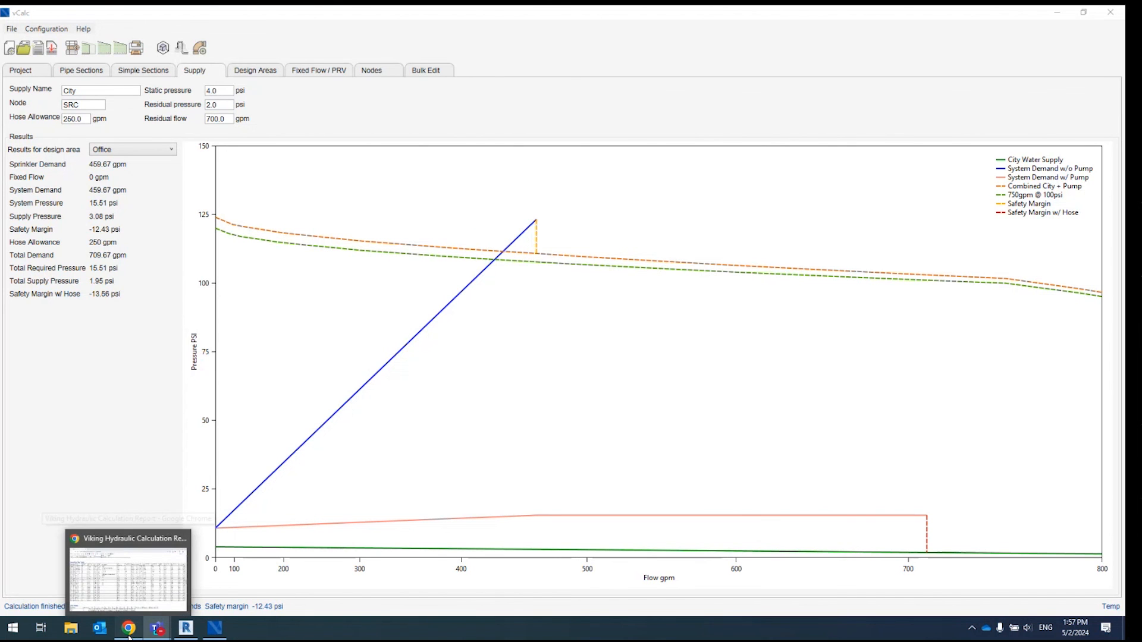
left_click(129, 636)
left_click(184, 42)
type("vikingcorp.com")
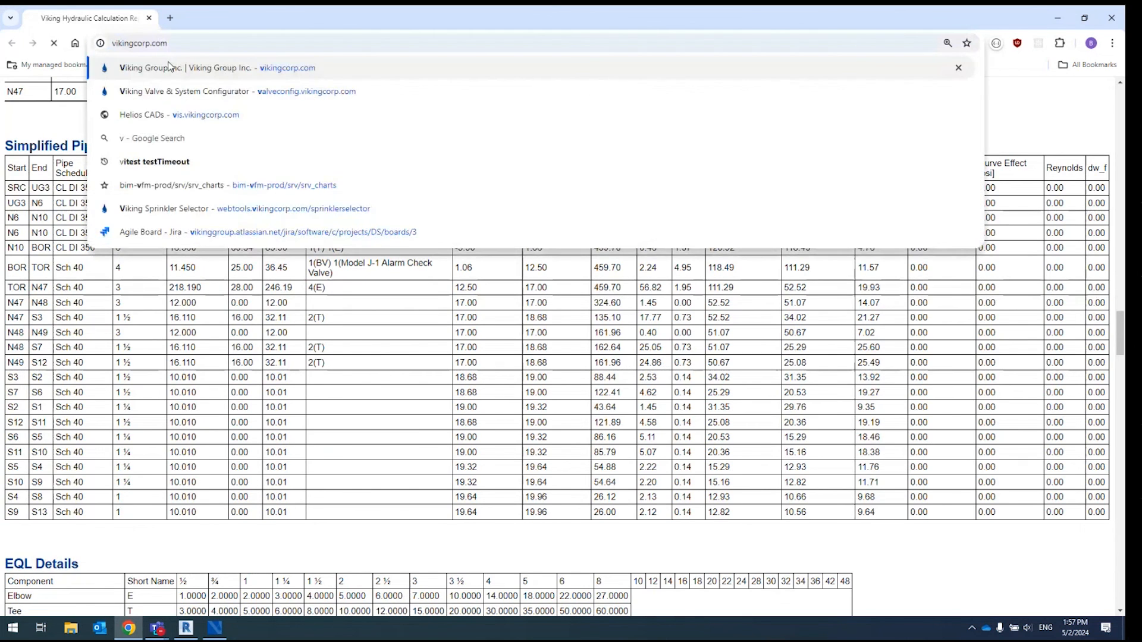
key("Return")
mouse_move(786, 166)
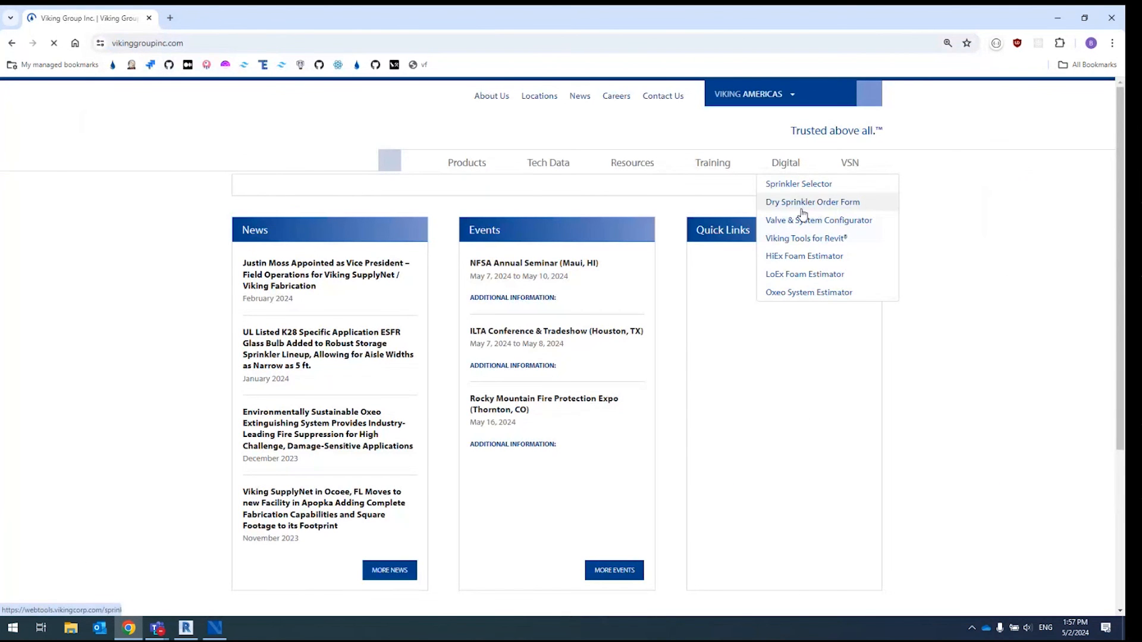
left_click(791, 238)
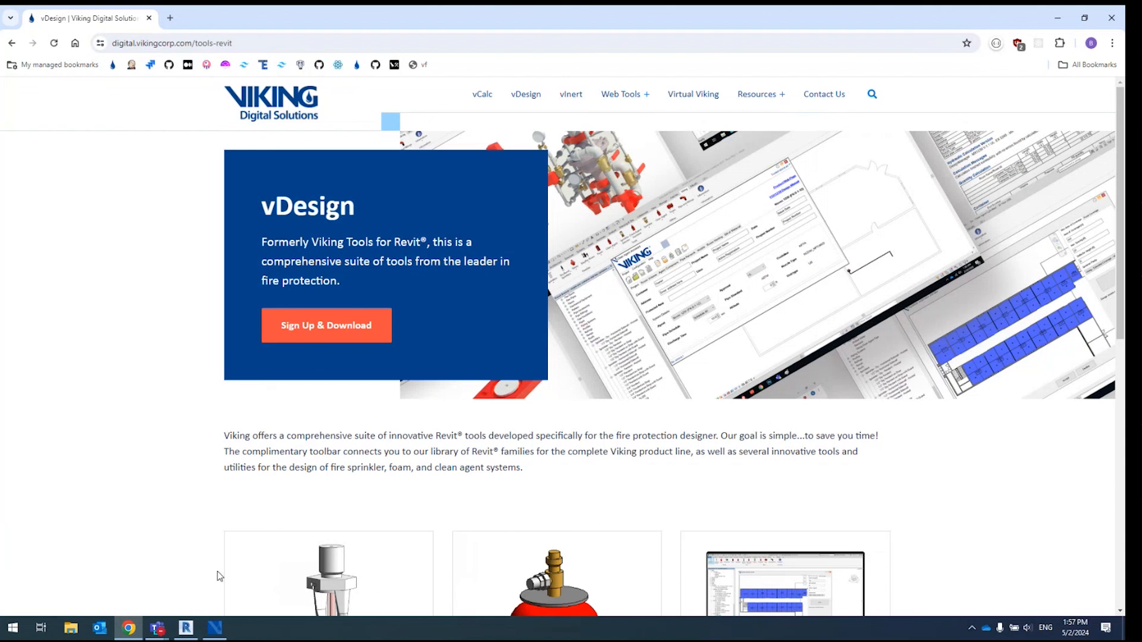
Switch to Revit and display the vCalc add-in's information and contact options.
left_click(187, 629)
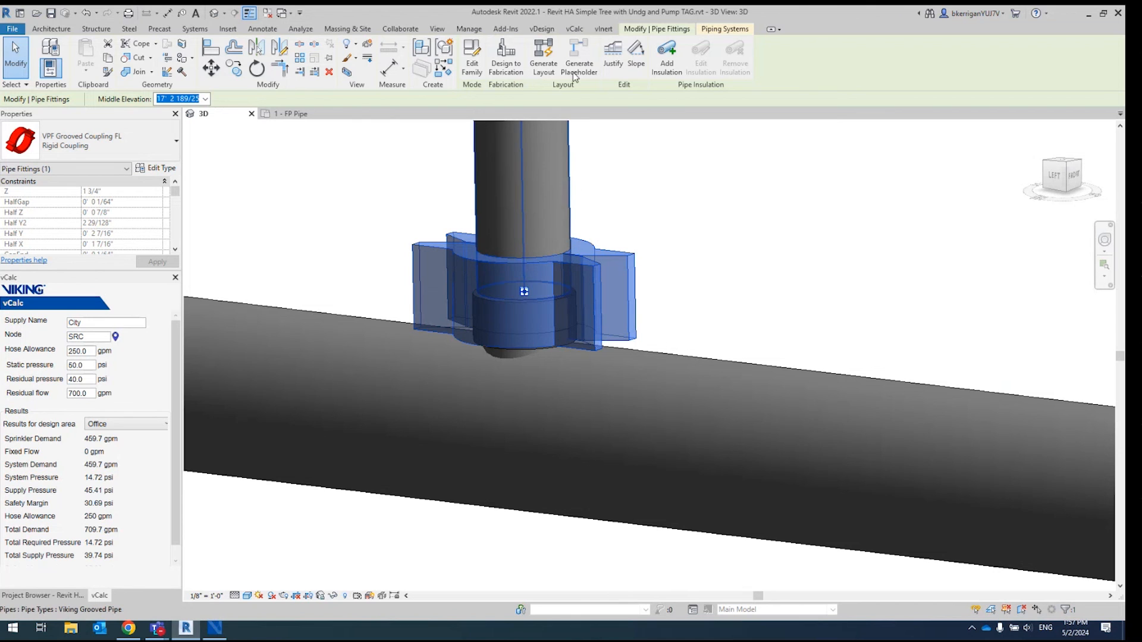
left_click(577, 30)
left_click(532, 66)
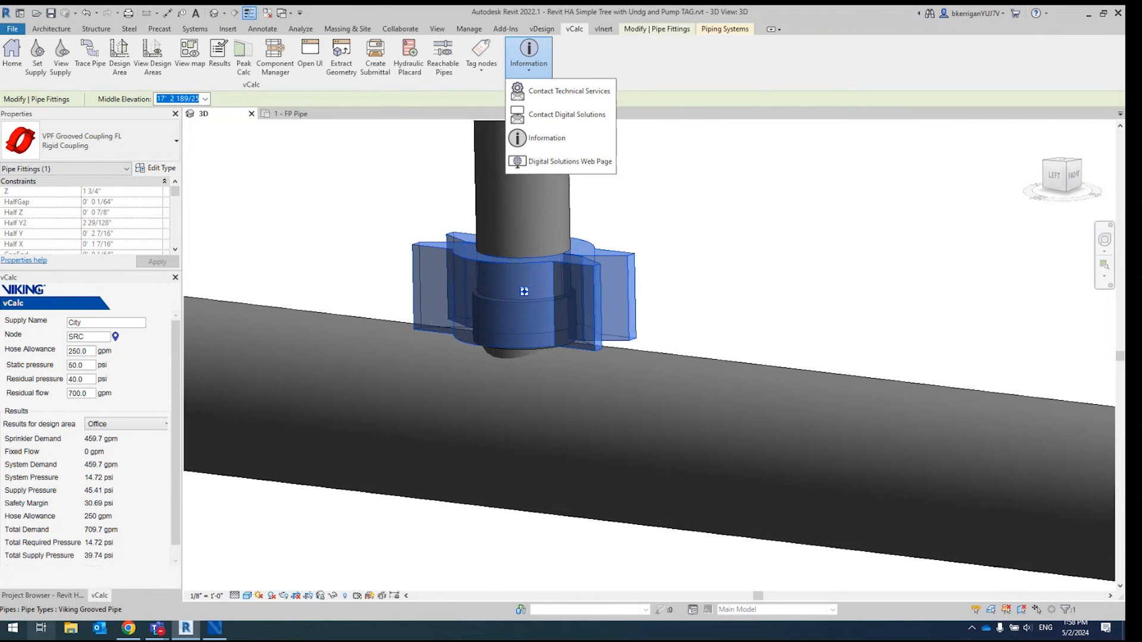
Return to the vCalc project window and set the City supply's static pressure to 0.2 psi and residual pressure to 0.1 psi.
left_click(214, 628)
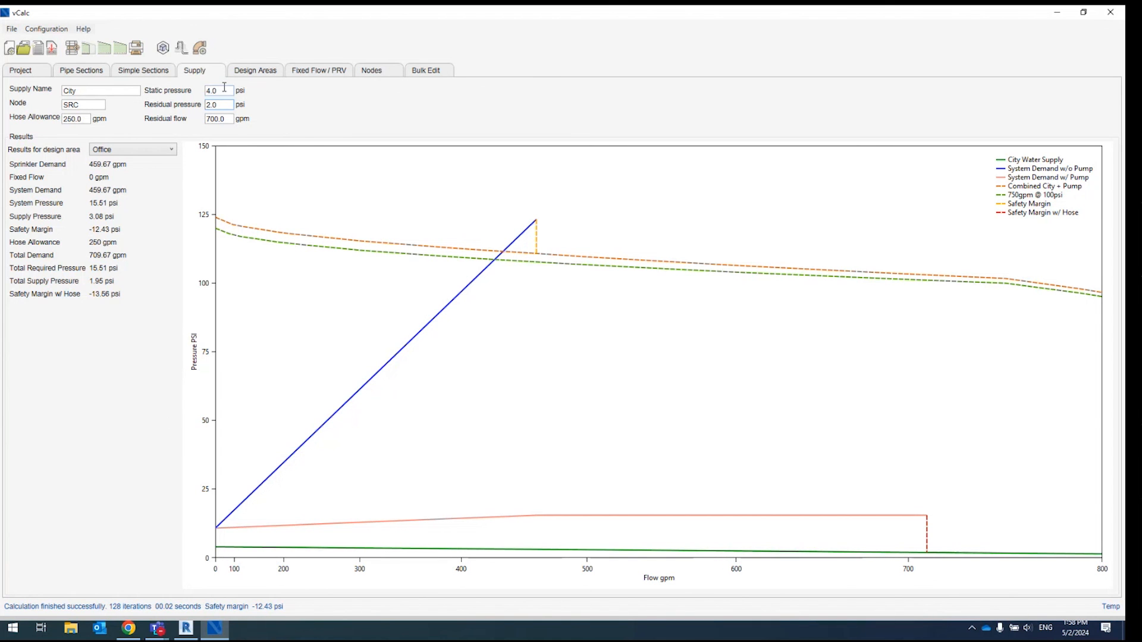
key("shift+Tab")
type("0.2")
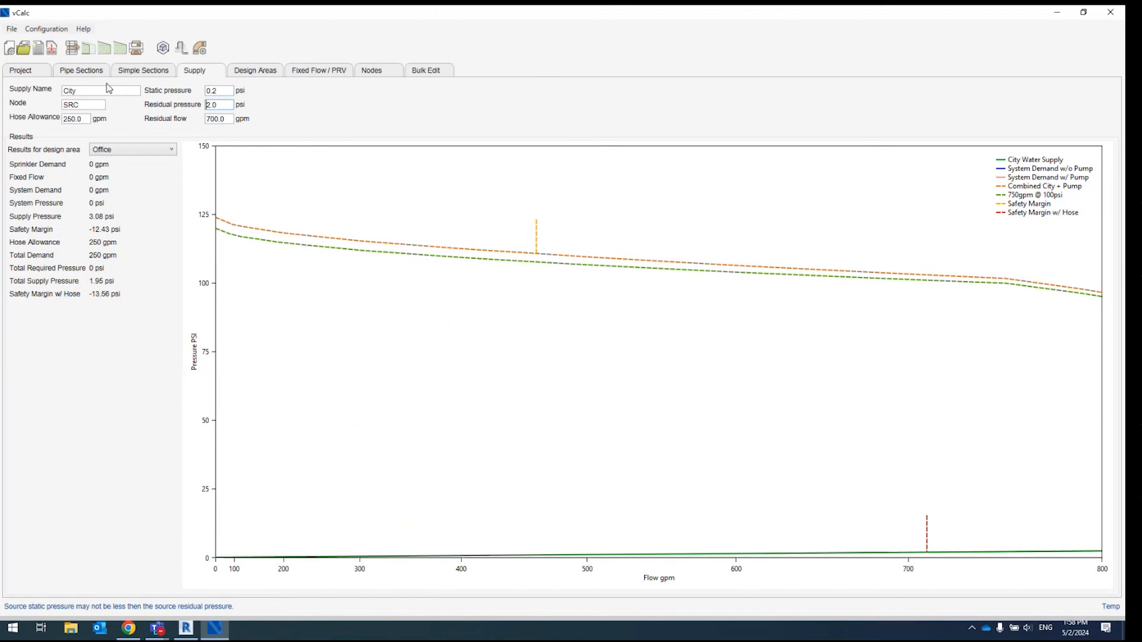
key("Tab")
type(".1")
key("Tab")
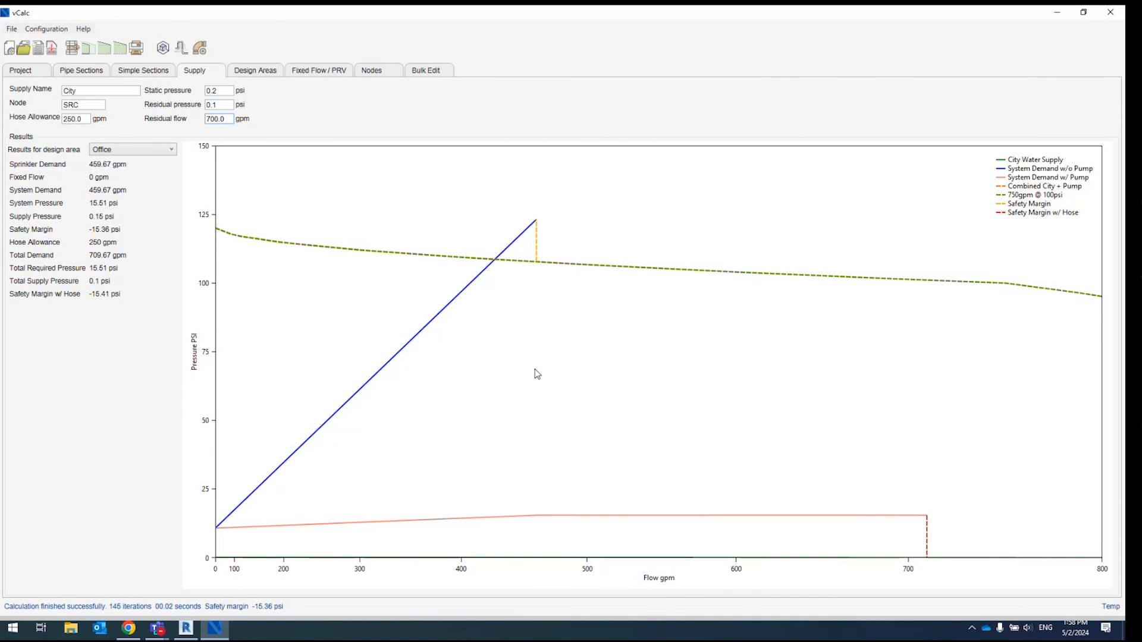